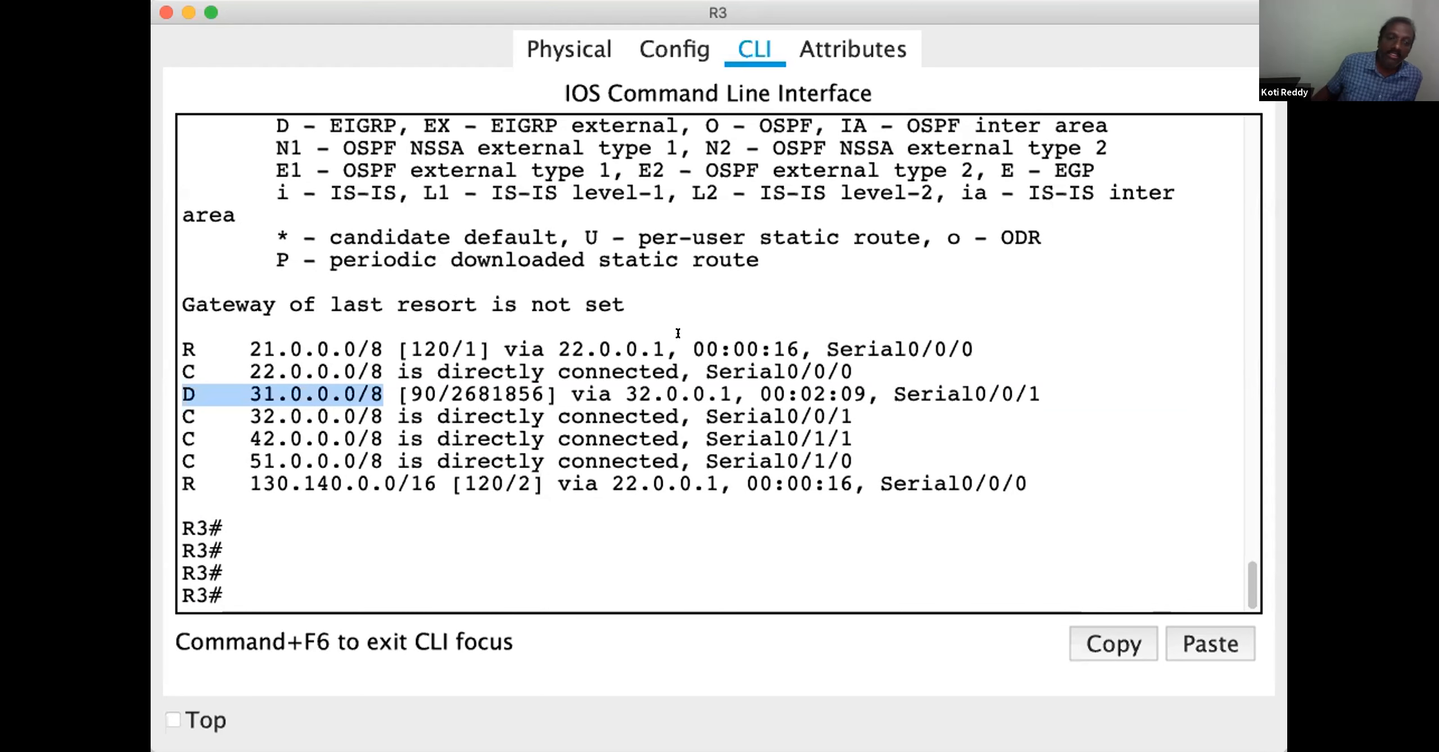
scroll(678, 335, "up", 3)
scroll(678, 334, "down", 3)
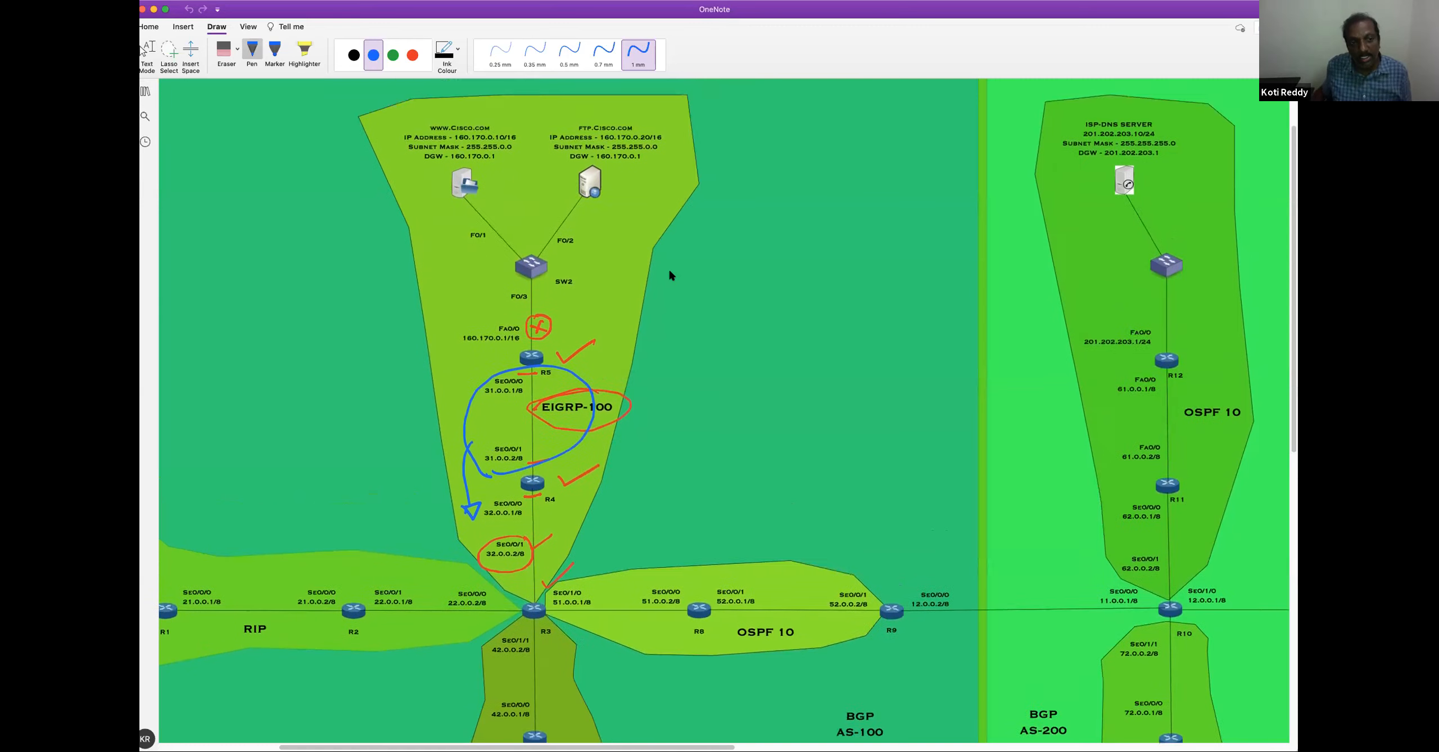
scroll(669, 270, "up", 1)
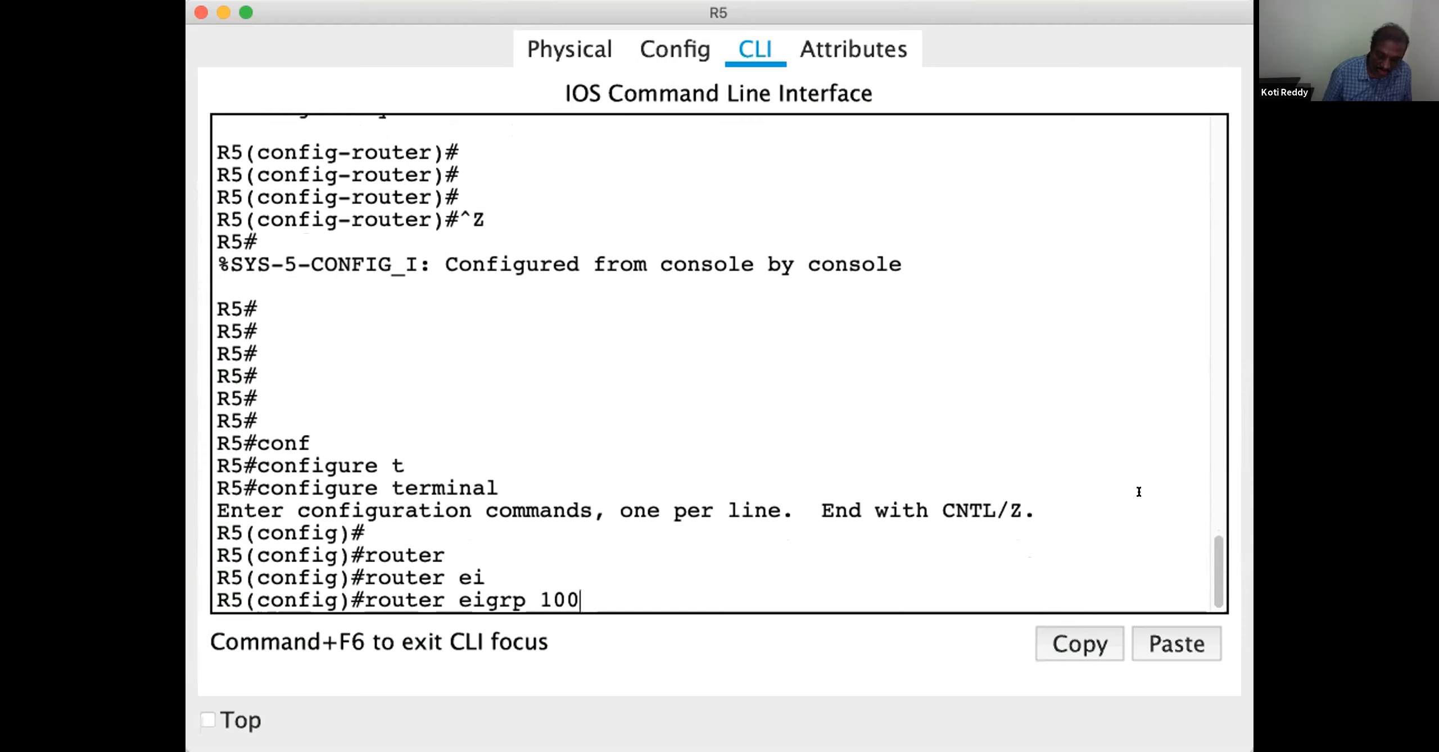
On router R5, enter EIGRP 100 router configuration and redistribute the connected routes
key("Return")
key("Return")
type("red")
key("Tab")
type("conn")
key("Tab")
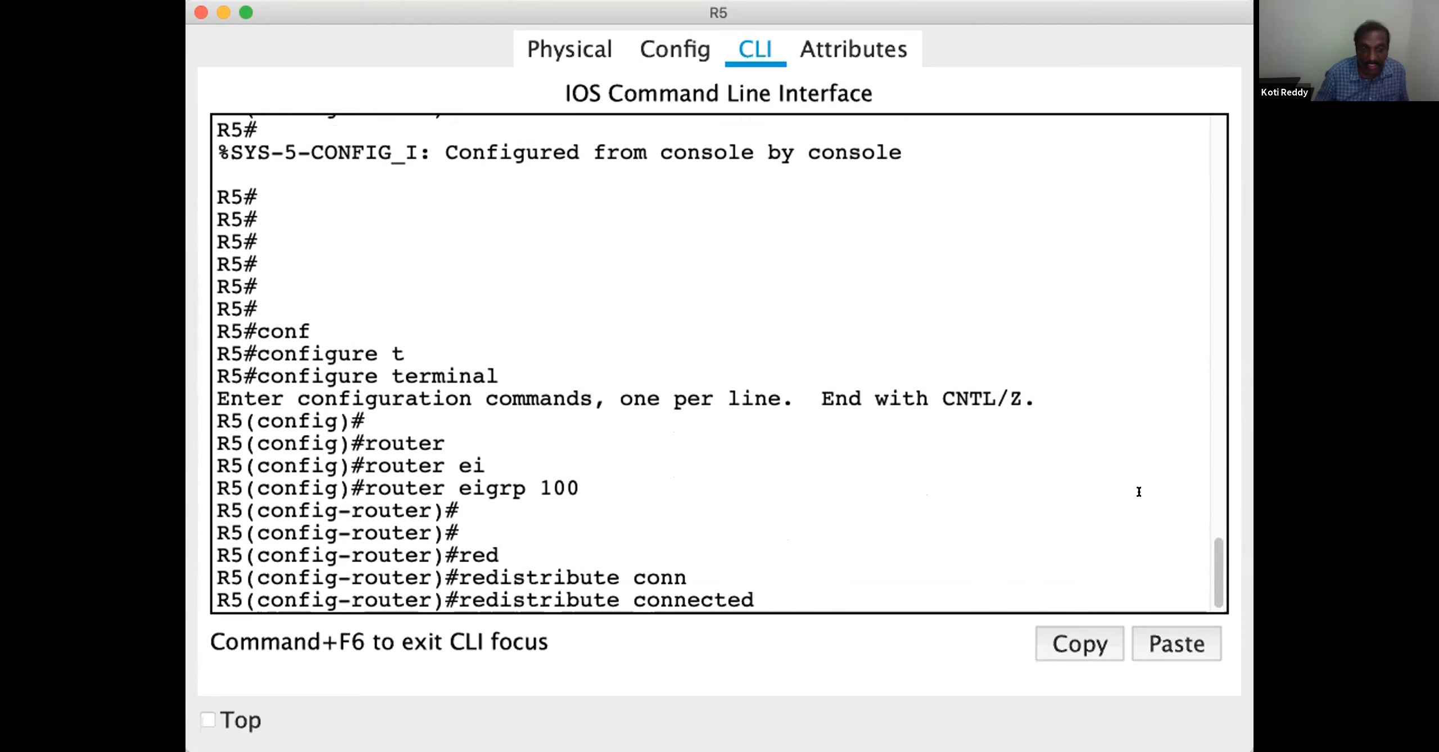
key("Return")
key("Return")
key("Return")
key("Return")
key("Return")
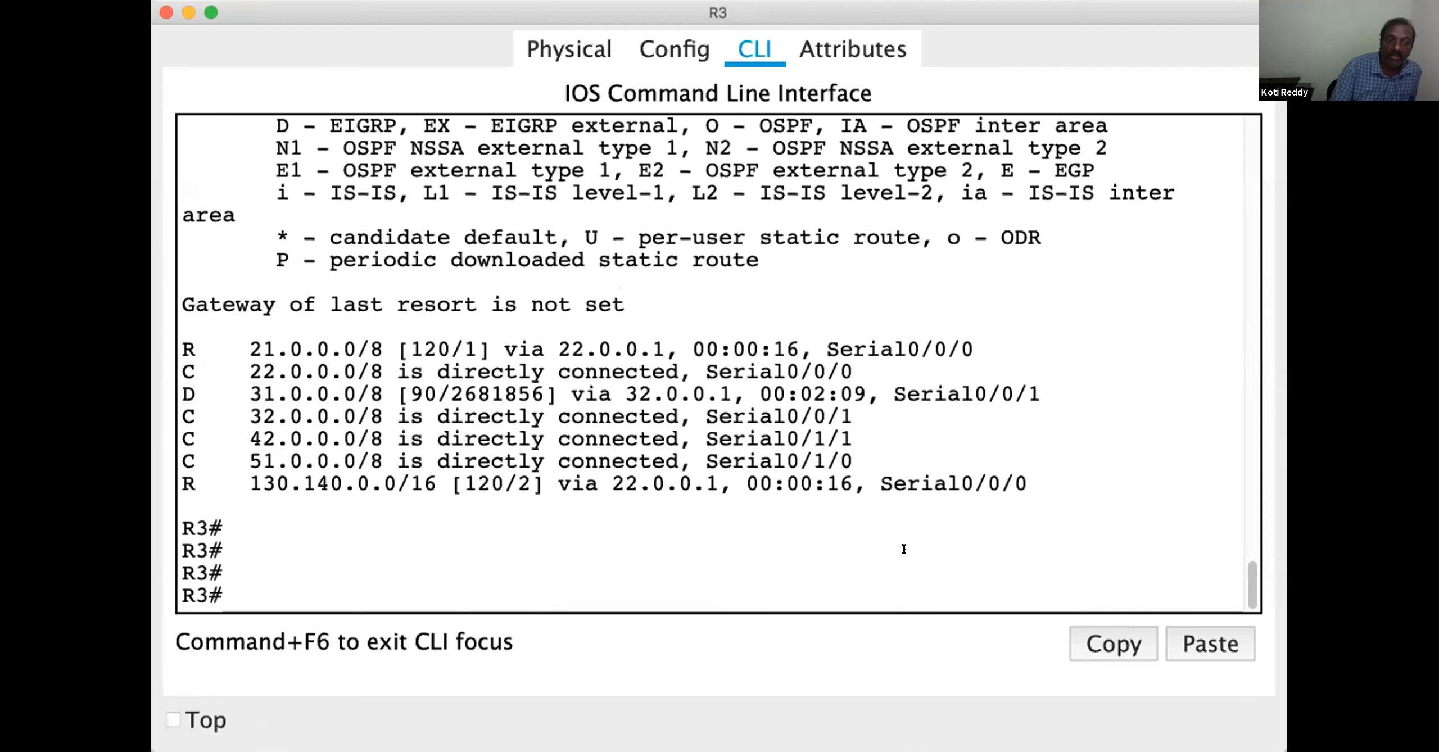
Show the IP routing table on R3 and highlight the EX code of the 160.170.0.0/16 route
key("Return")
key("Return")
key("Return")
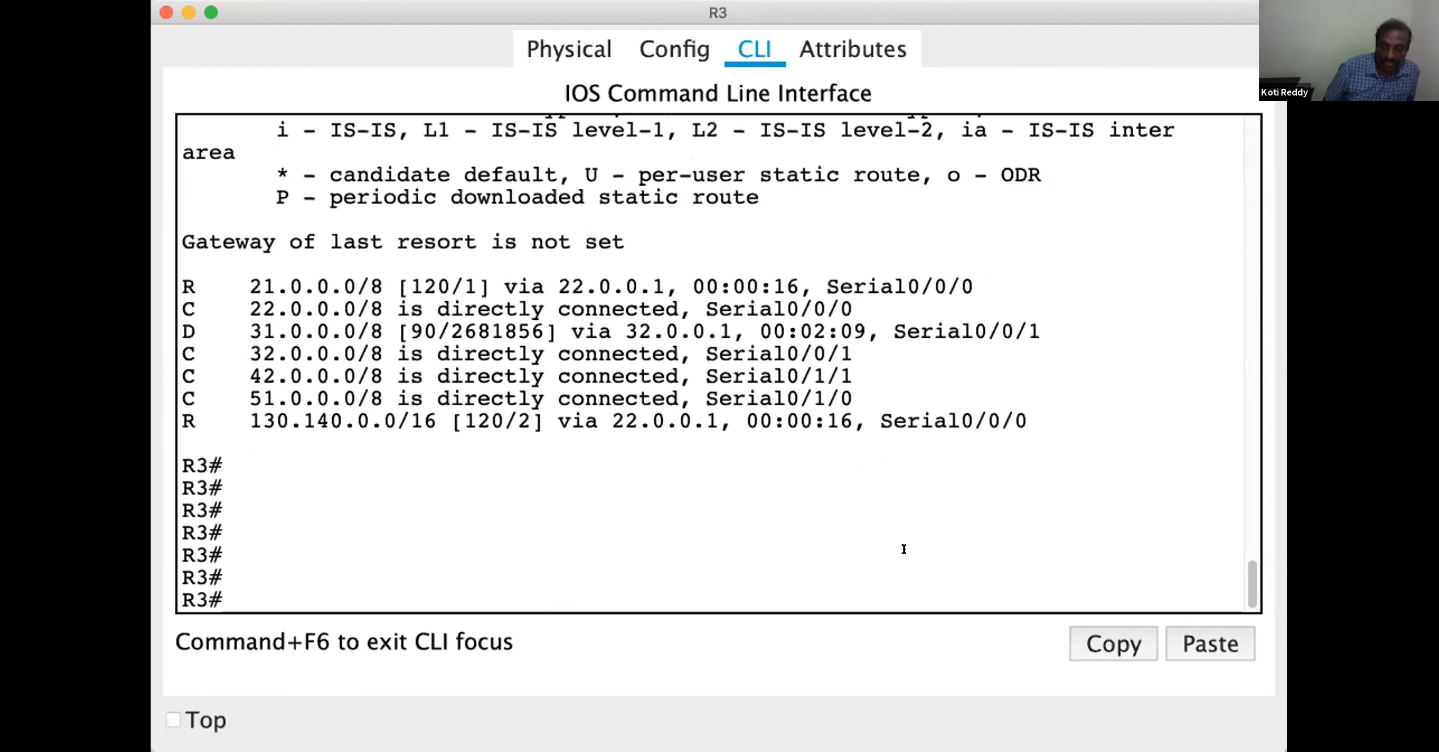
key("Up")
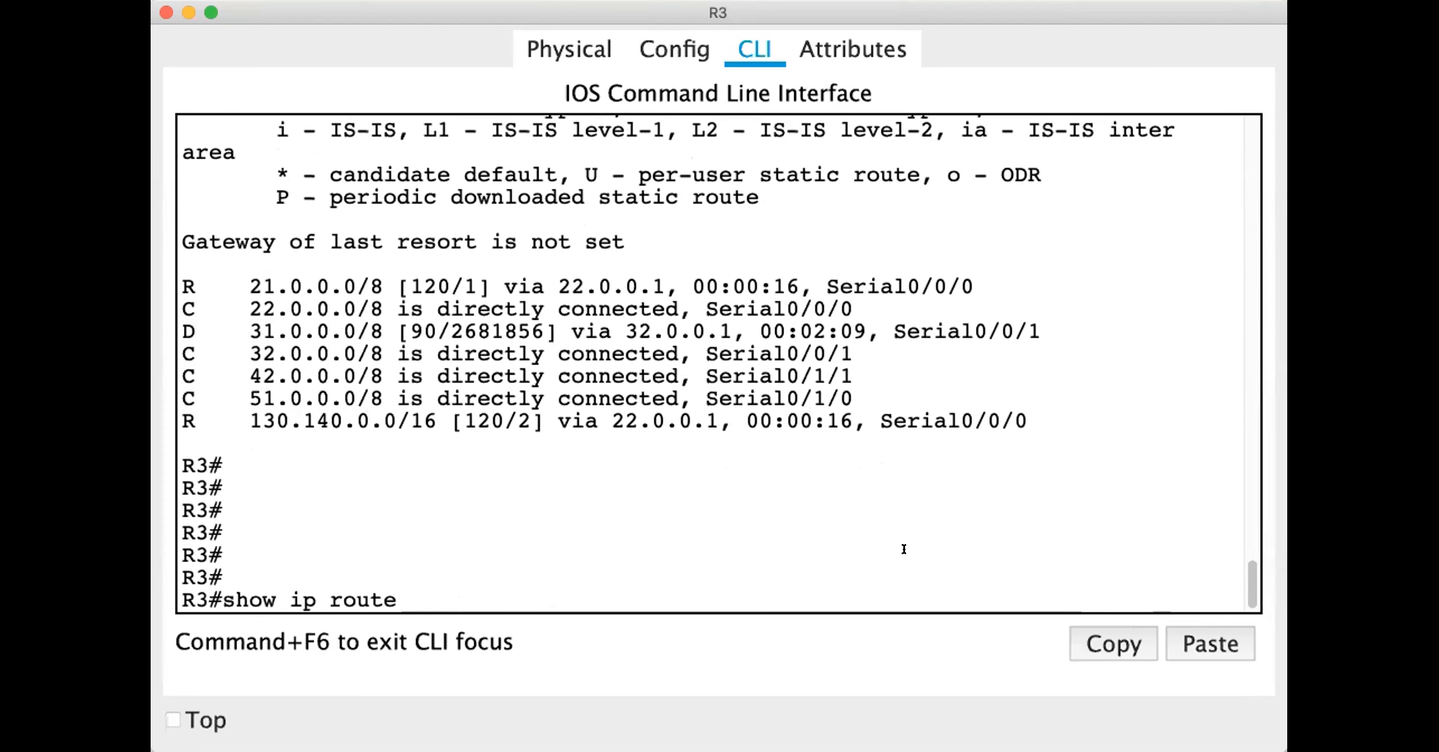
key("Return")
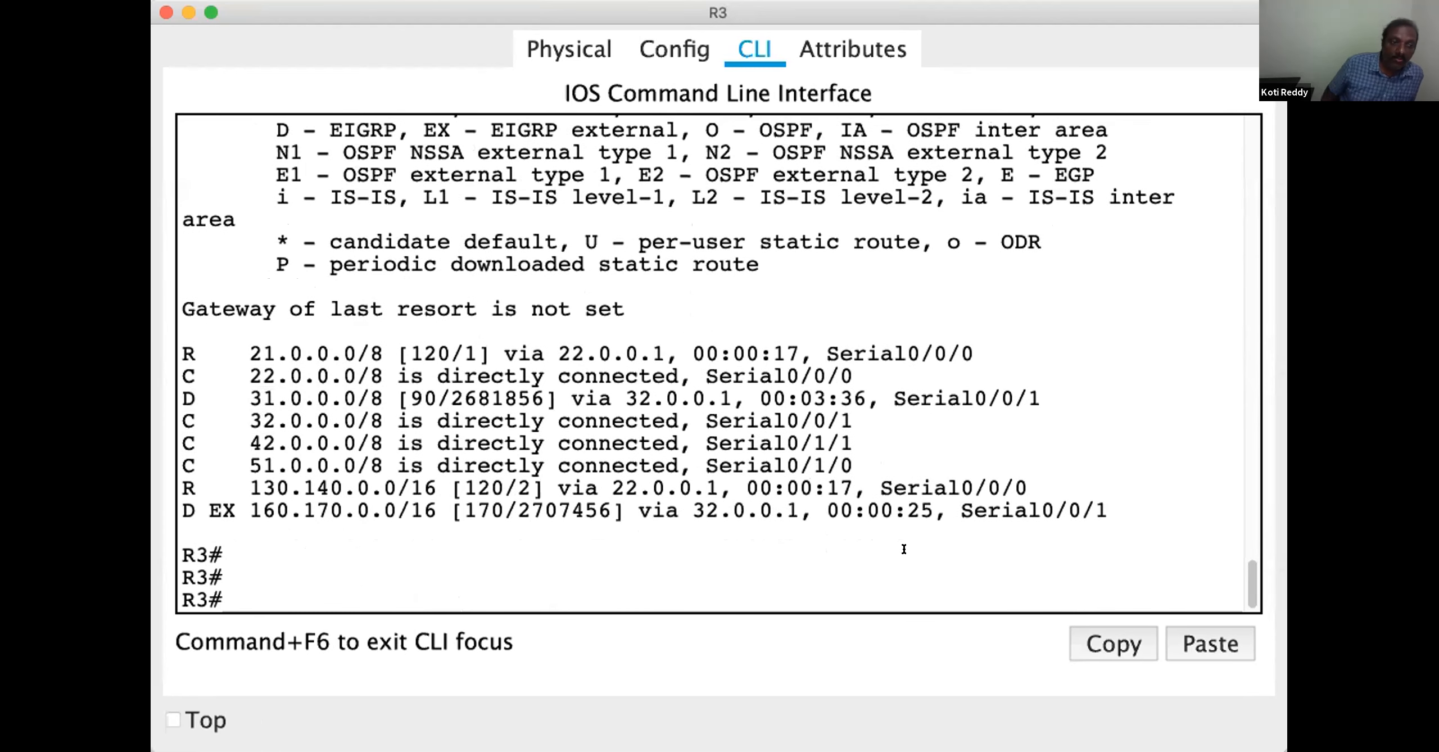
double_click(222, 511)
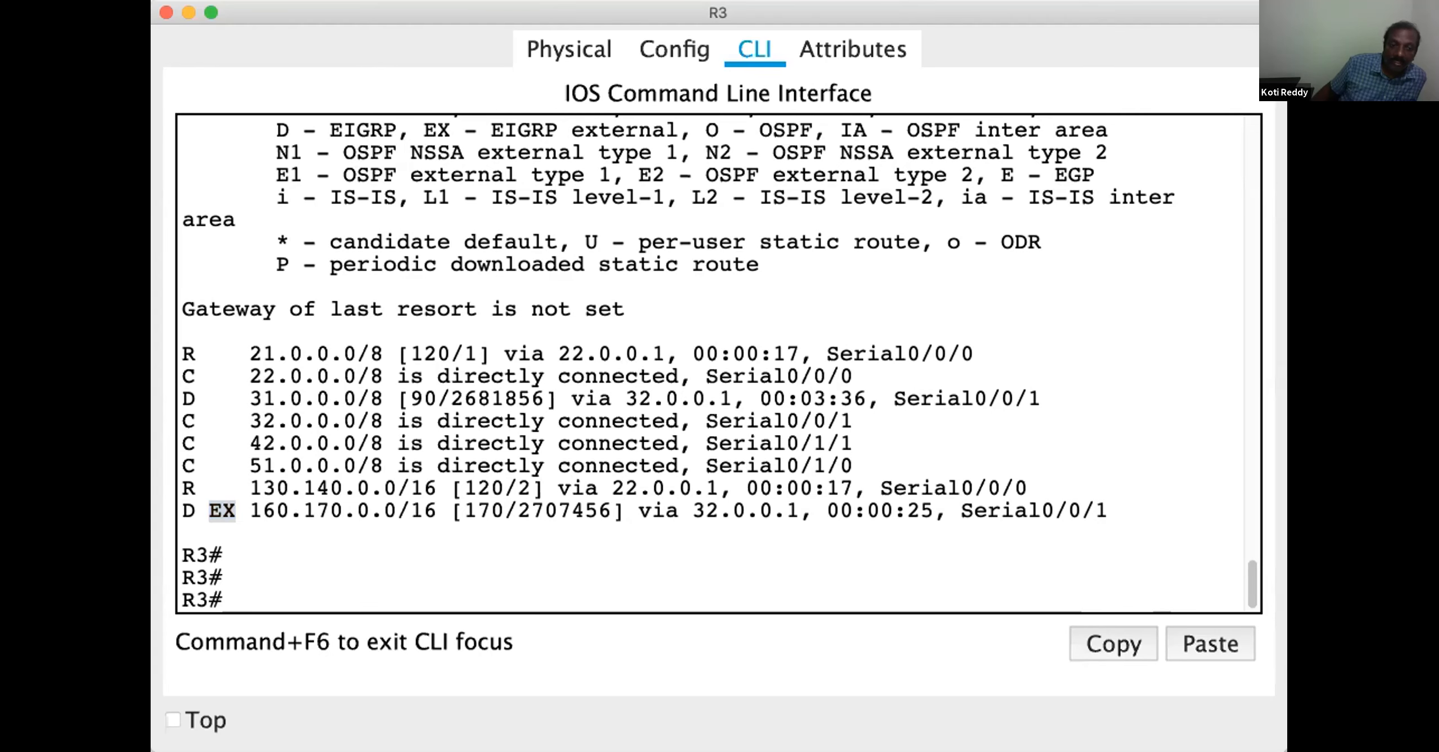
Switch to the OneNote topology diagram and erase all pen annotations around the EIGRP-100 area and R3
key("super+Tab")
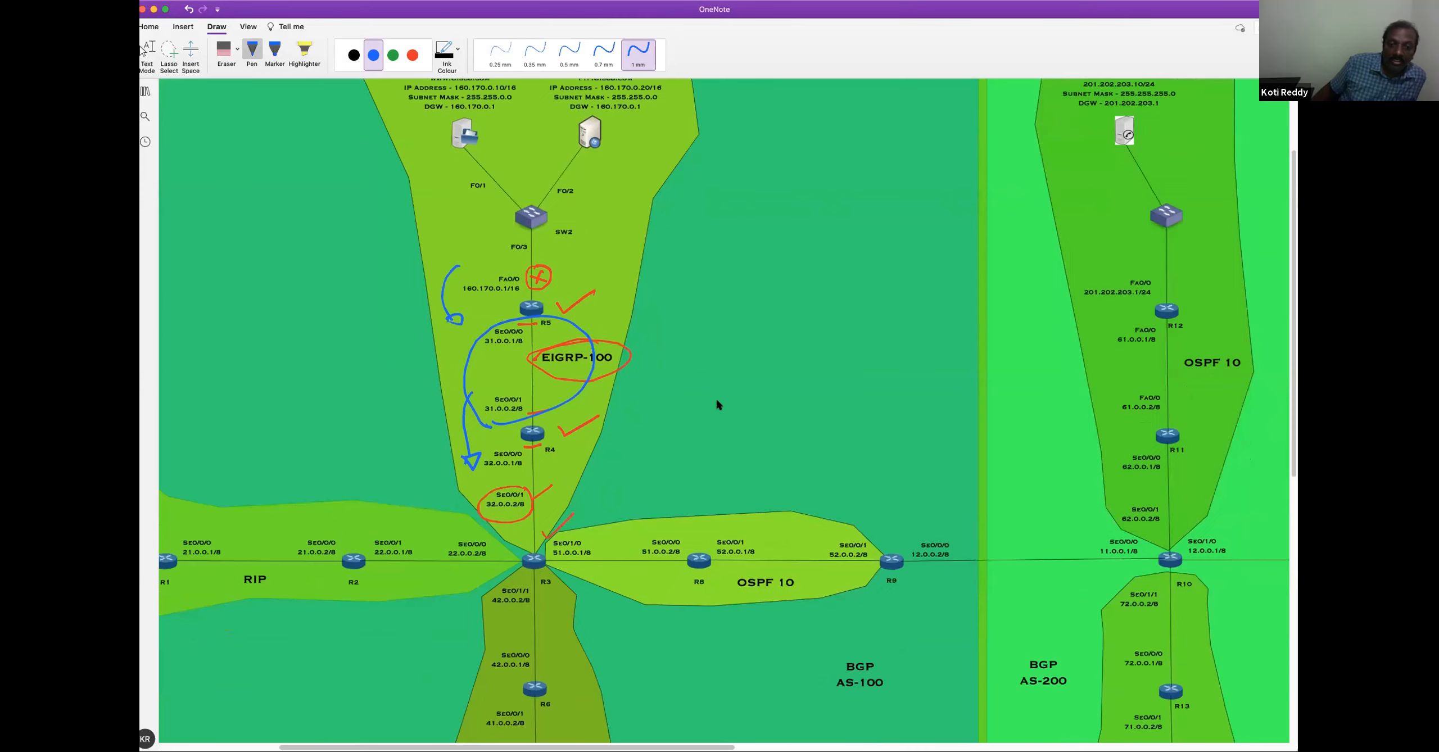
scroll(600, 407, "down", 5)
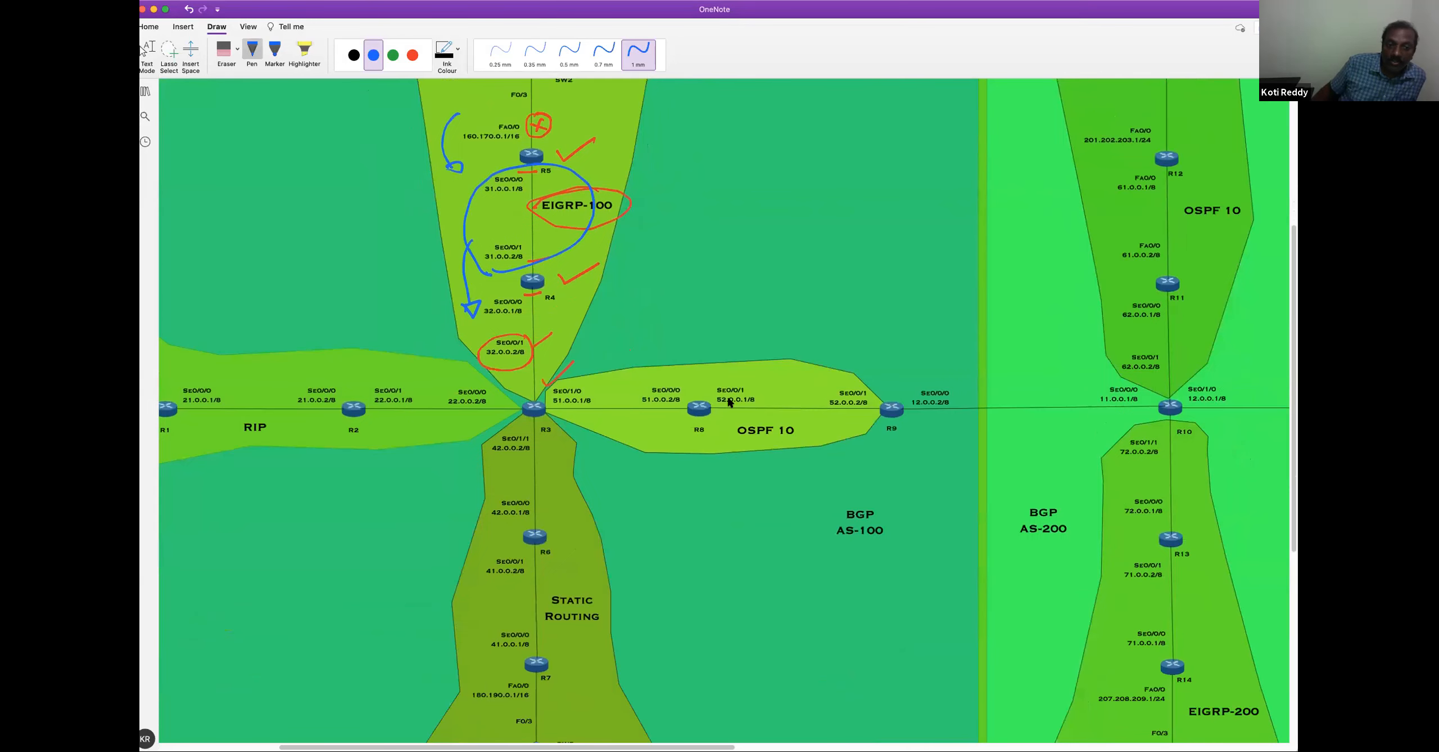
scroll(772, 353, "up", 1)
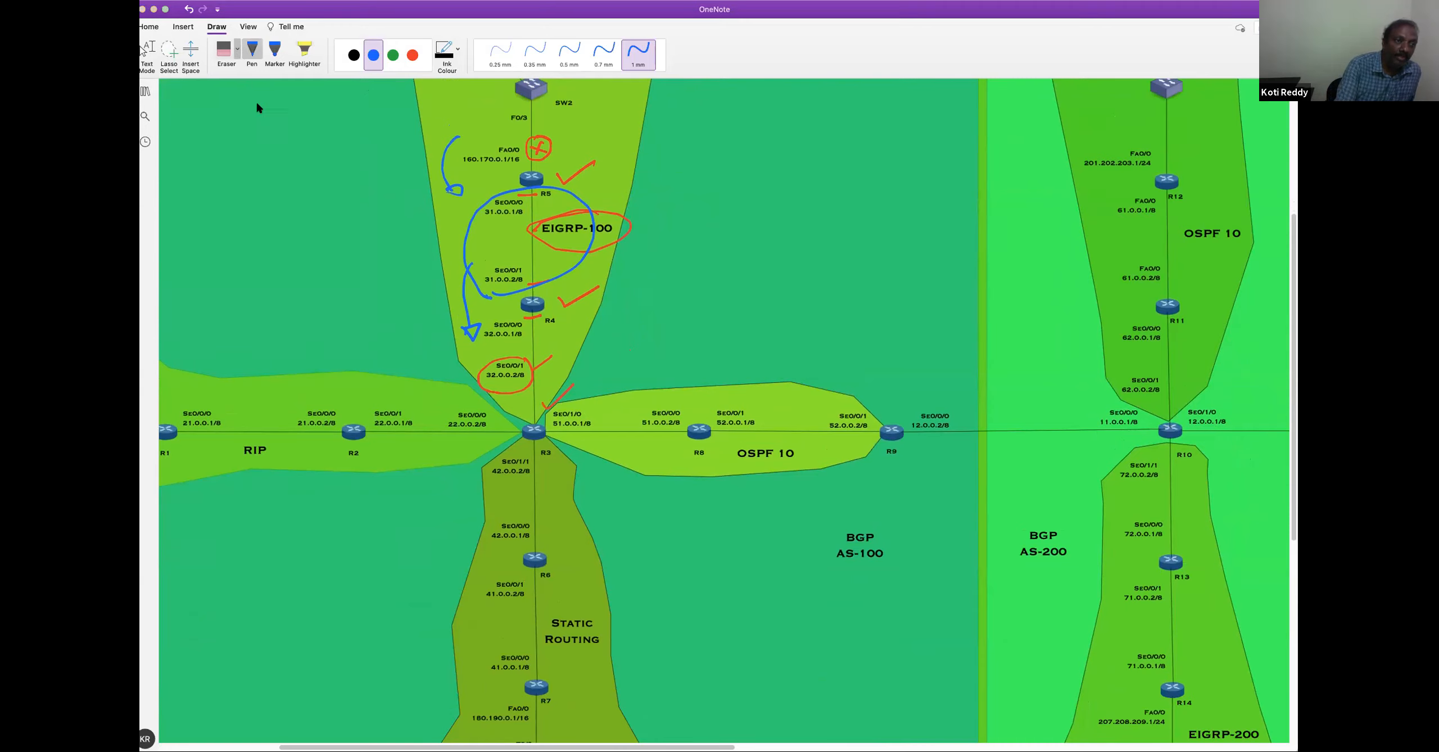
left_click(224, 50)
mouse_move(430, 171)
left_mouse_down()
mouse_move(571, 140)
mouse_move(450, 190)
mouse_move(497, 184)
mouse_move(560, 397)
left_mouse_up()
left_click_drag(726, 747, 777, 737)
scroll(777, 741, "right", 4)
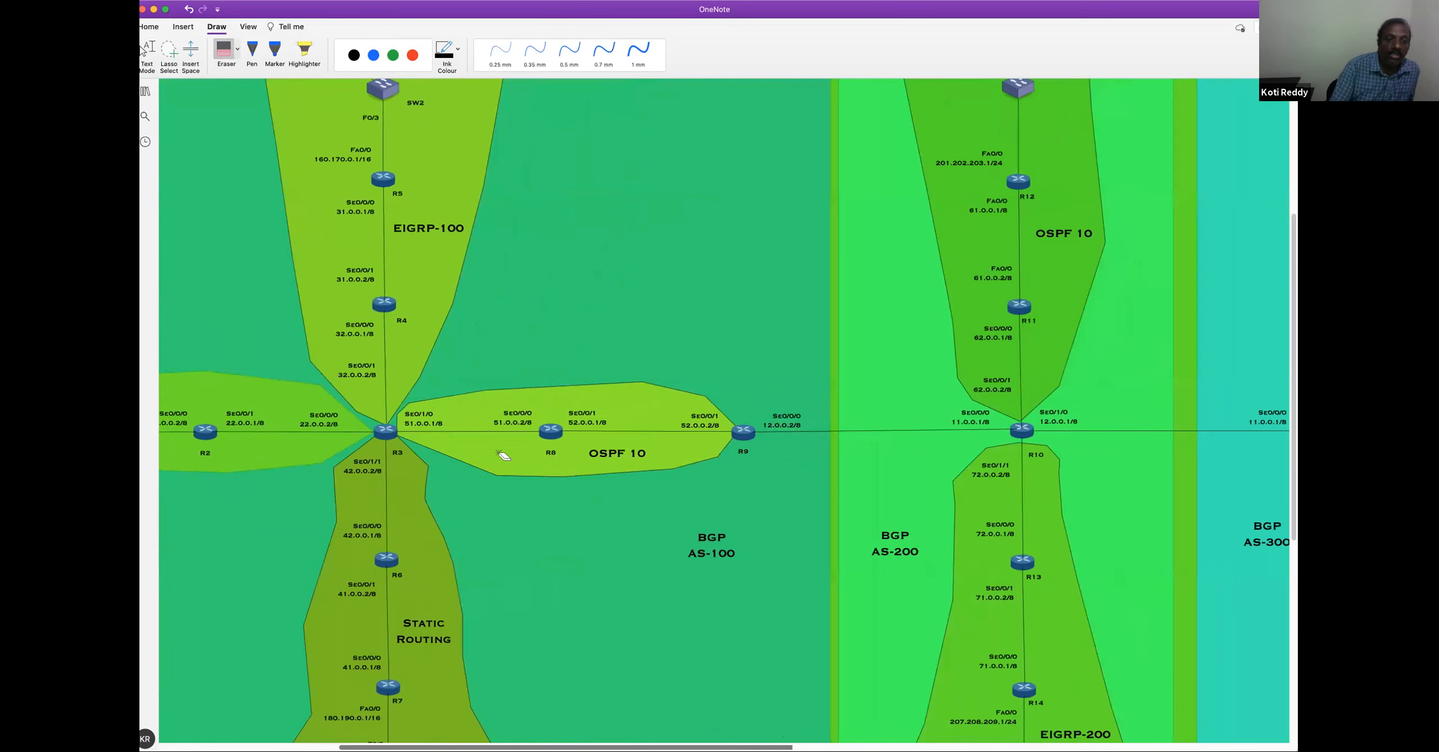
Draw red tick marks with the 1 mm pen at R3, R8 and R9 in the OSPF 10 area
left_click(416, 55)
left_click(638, 52)
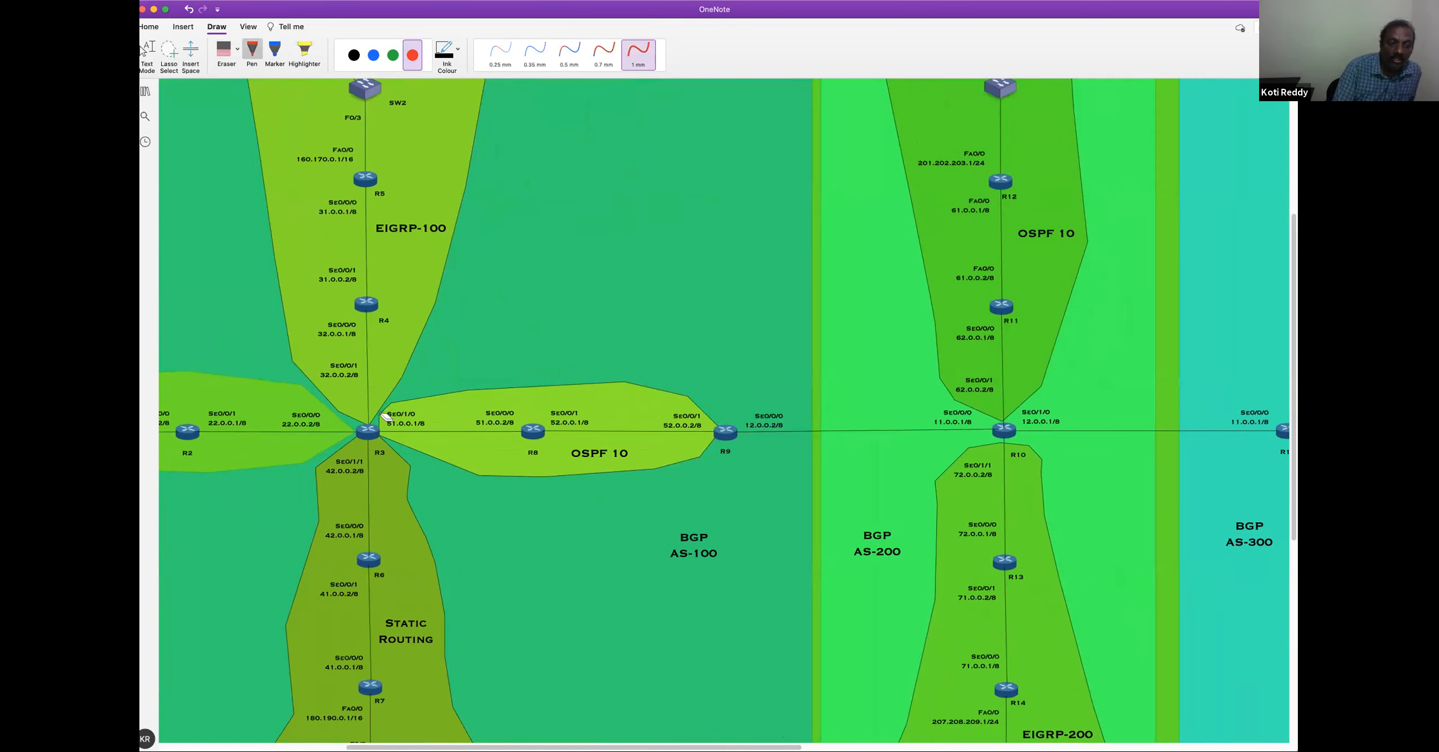
left_click_drag(365, 411, 416, 380)
left_click_drag(522, 405, 574, 382)
left_click_drag(691, 394, 732, 379)
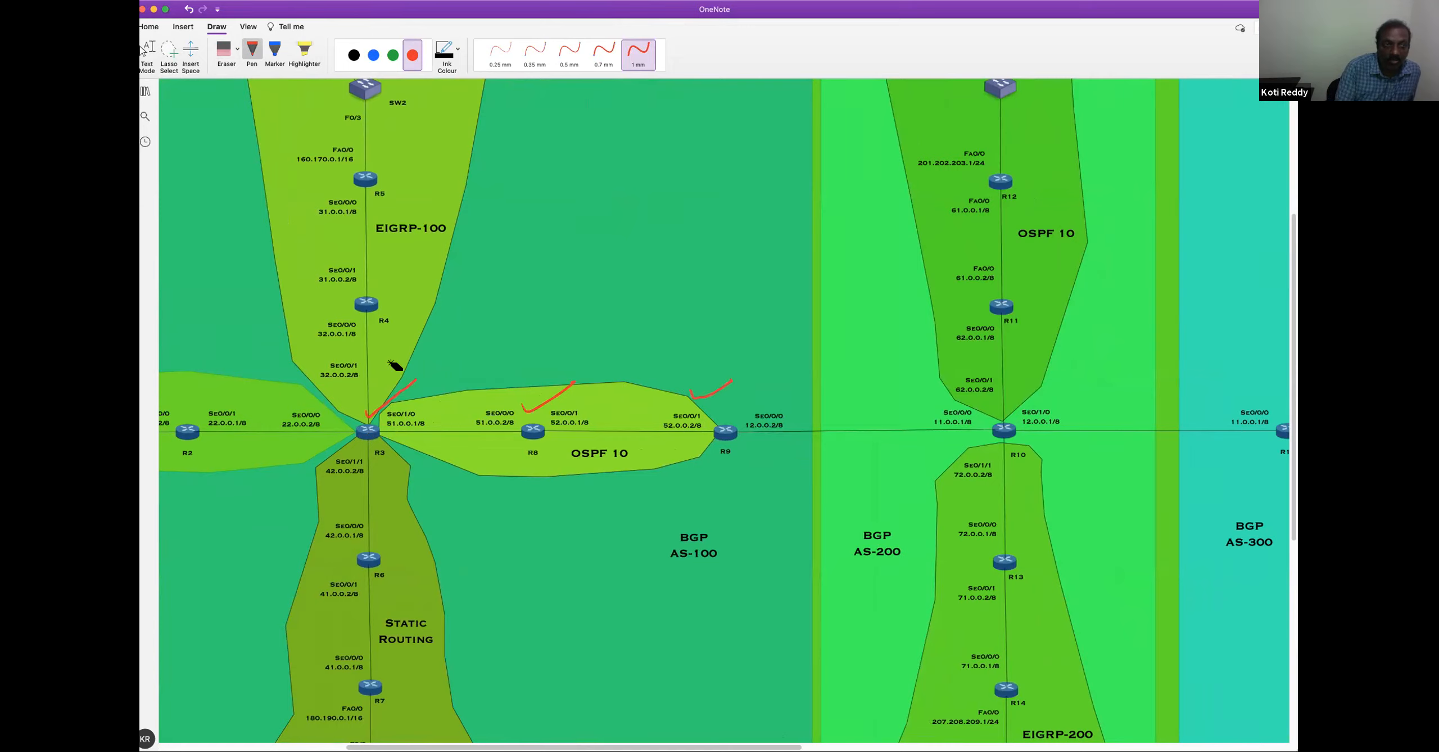
Erase the tick marks at R8 and R9, and mark R3's Se0/1/0 51.0.0.1/8 label with the red pen
left_click(224, 50)
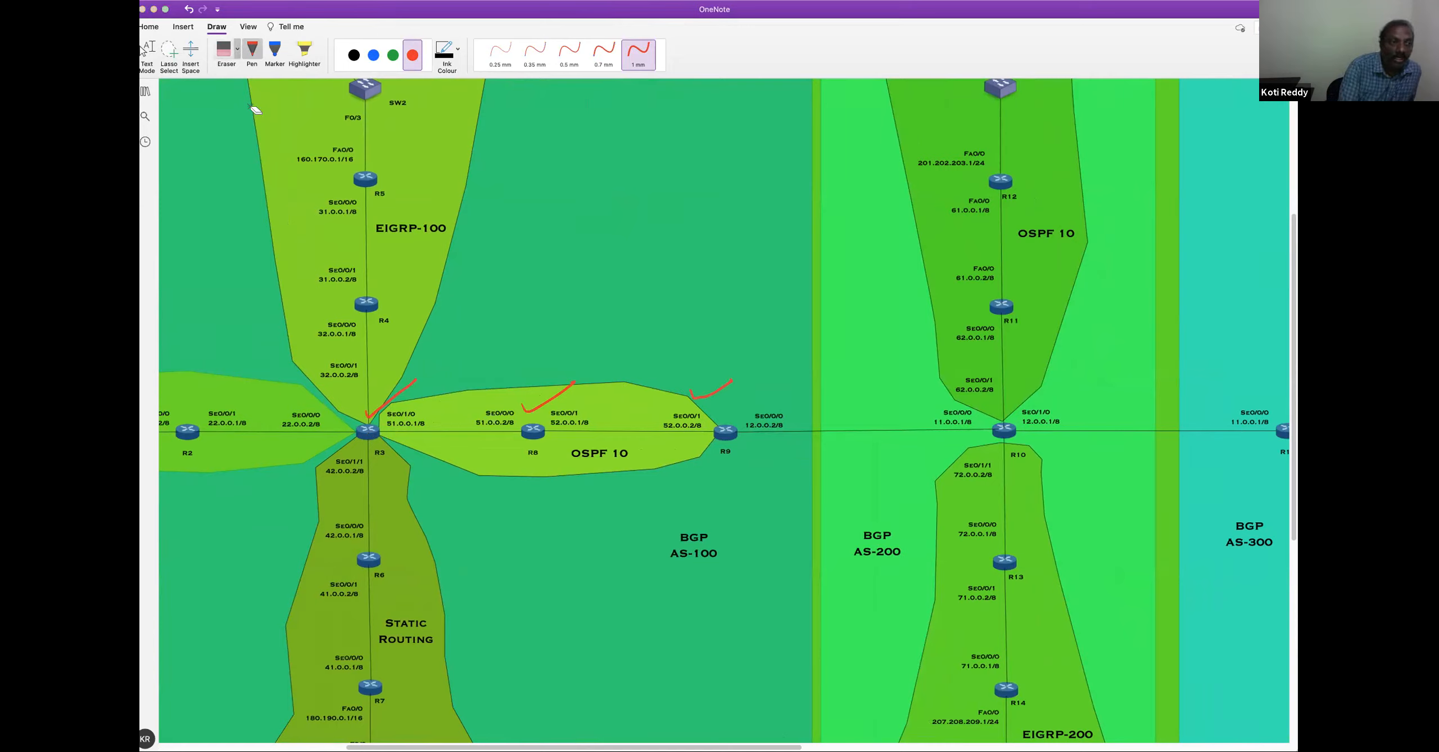
left_click(546, 393)
left_click(709, 398)
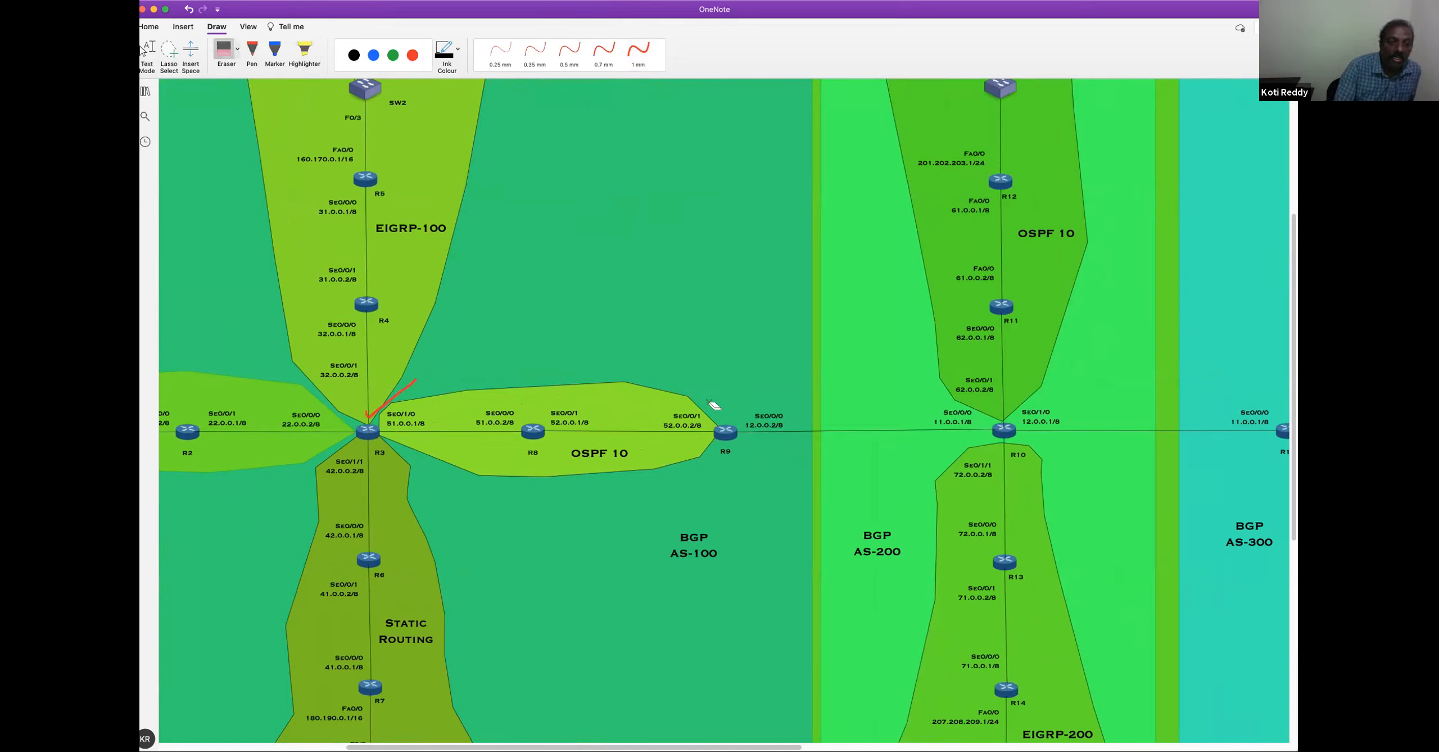
left_click(252, 51)
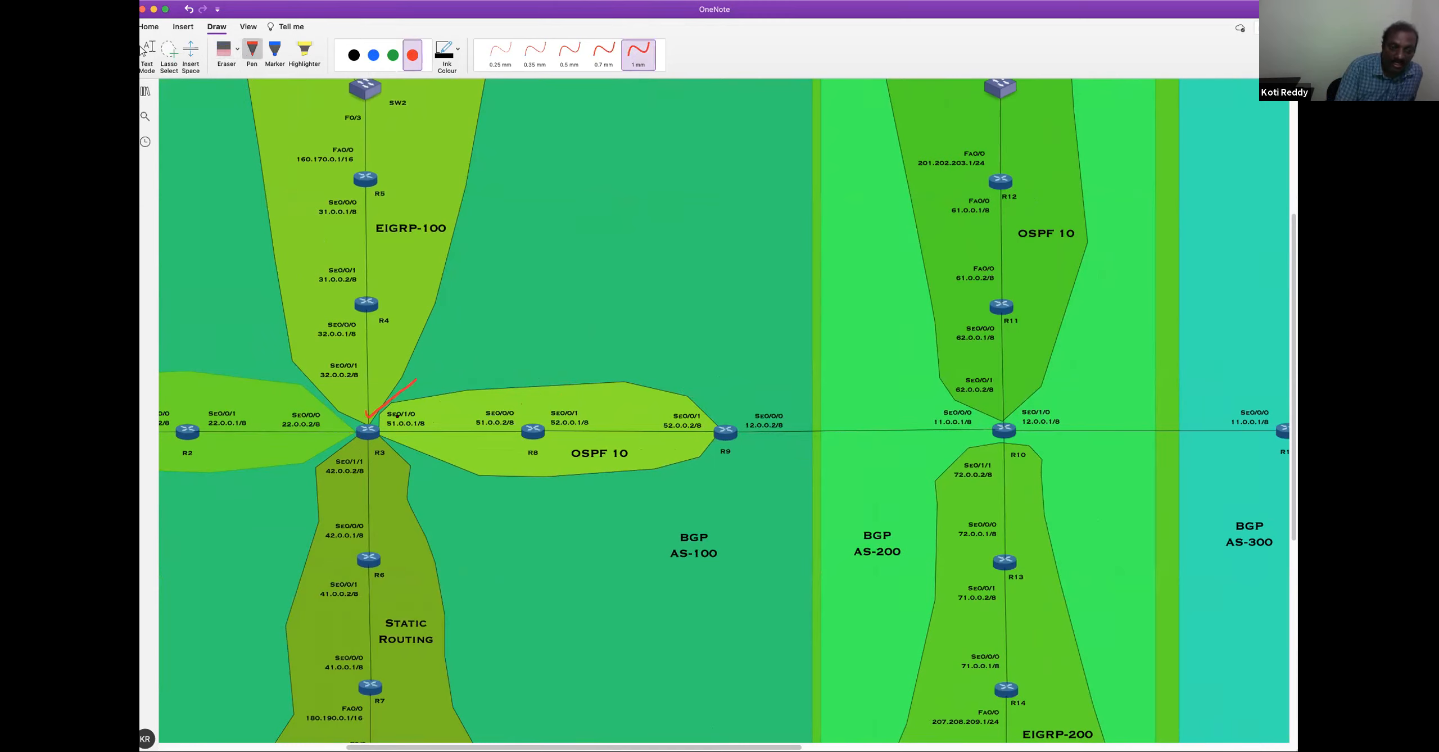
left_click_drag(409, 403, 389, 405)
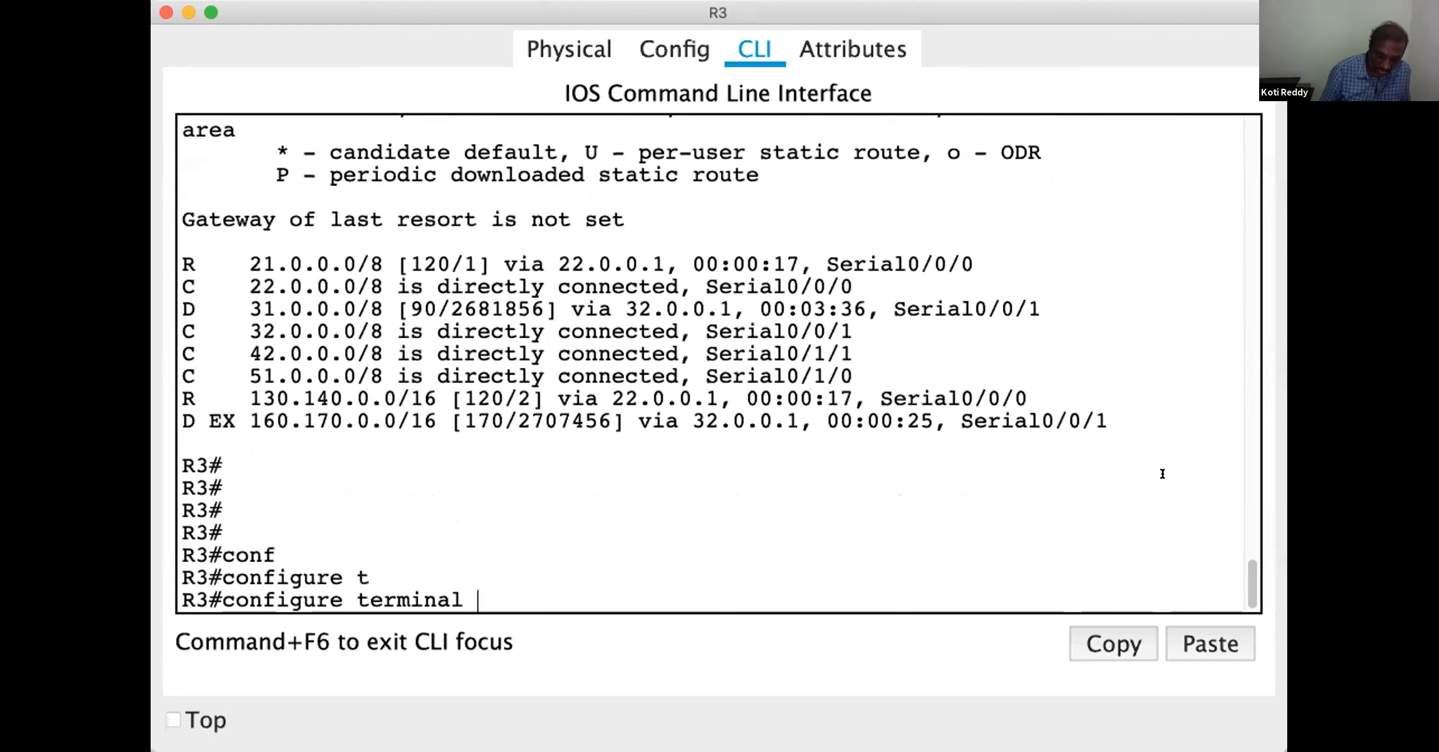
On router R3, enter global configuration mode and open router configuration for OSPF process 10
key("Return")
key("Return")
key("Return")
type("router")
key("Tab")
type("os")
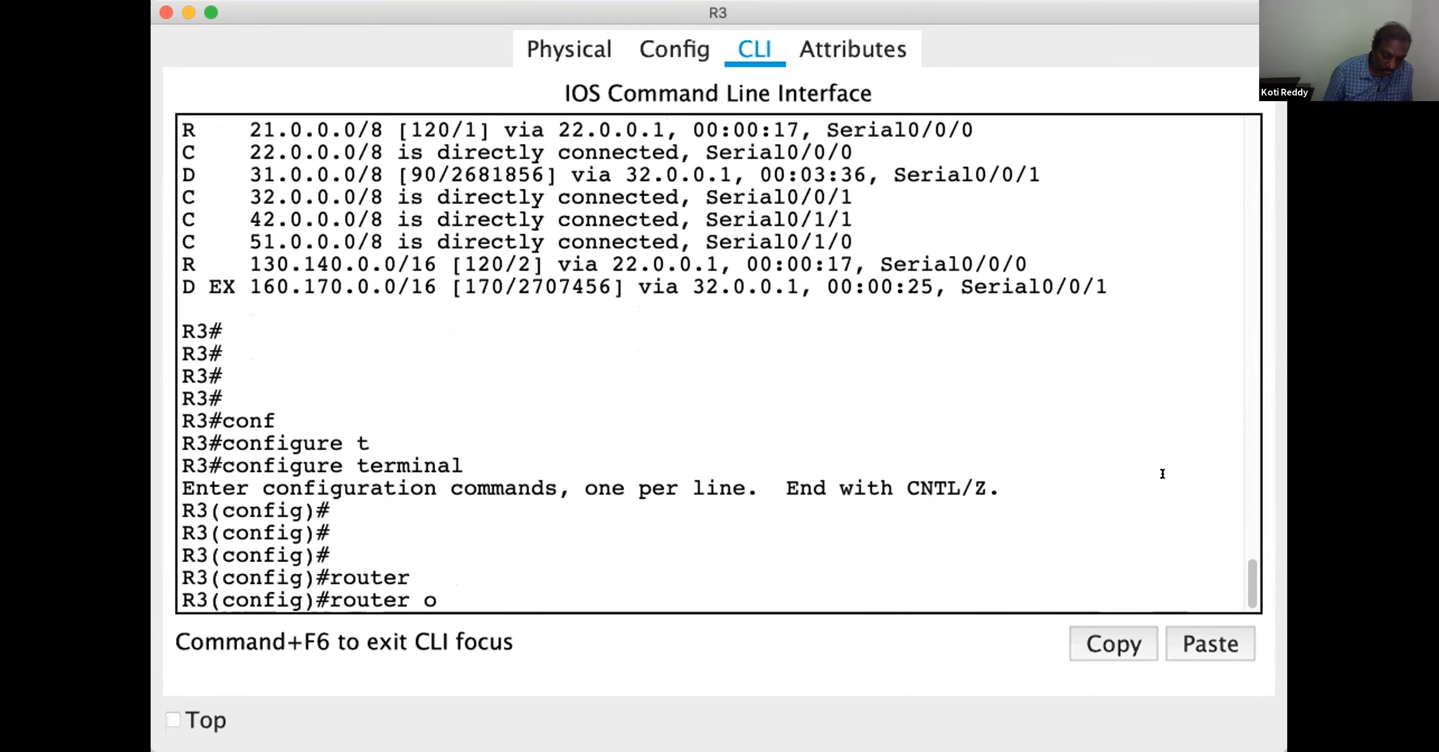
key("Tab")
type("10")
key("Return")
key("Return")
key("Return")
key("Return")
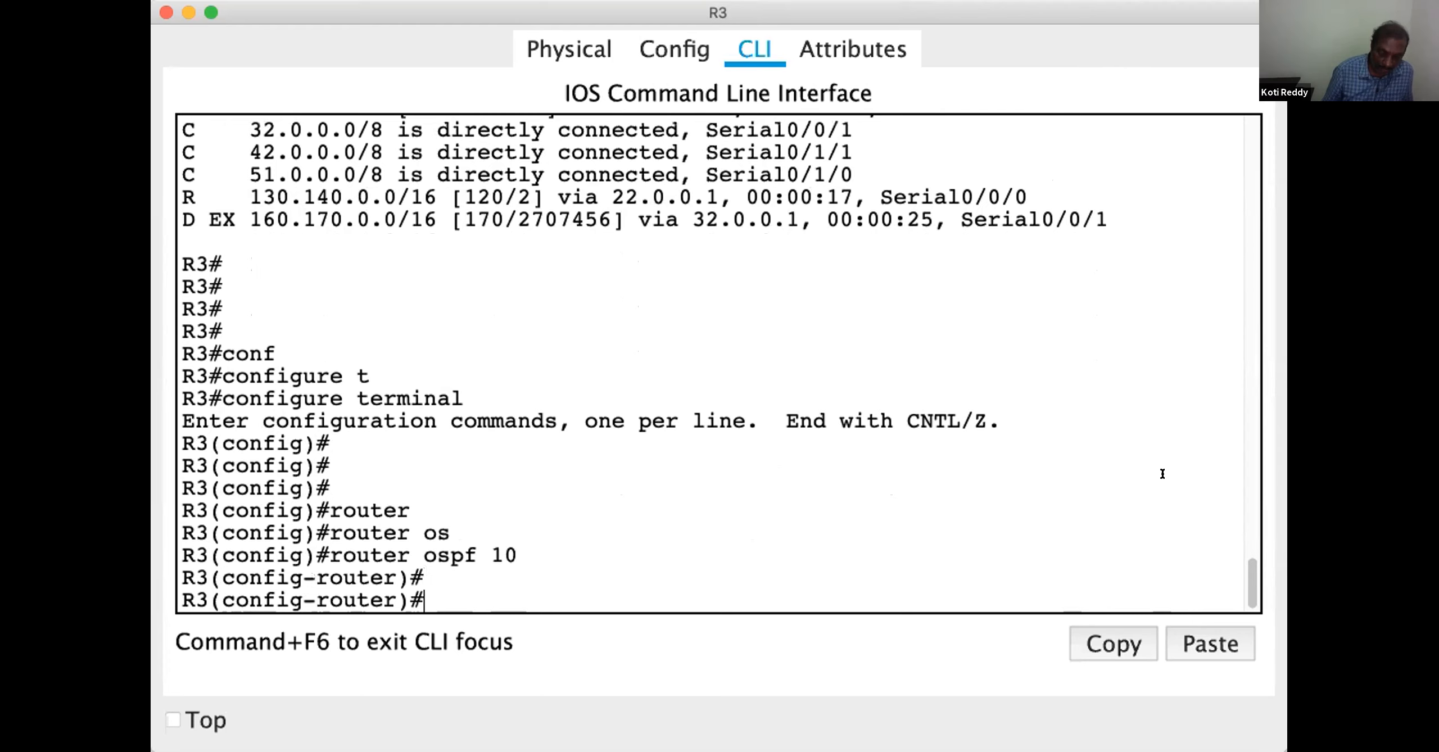
Advertise network 51.0.0.0 with wildcard mask 0.255.255.255 in area 1 under R3's OSPF process
type("netw")
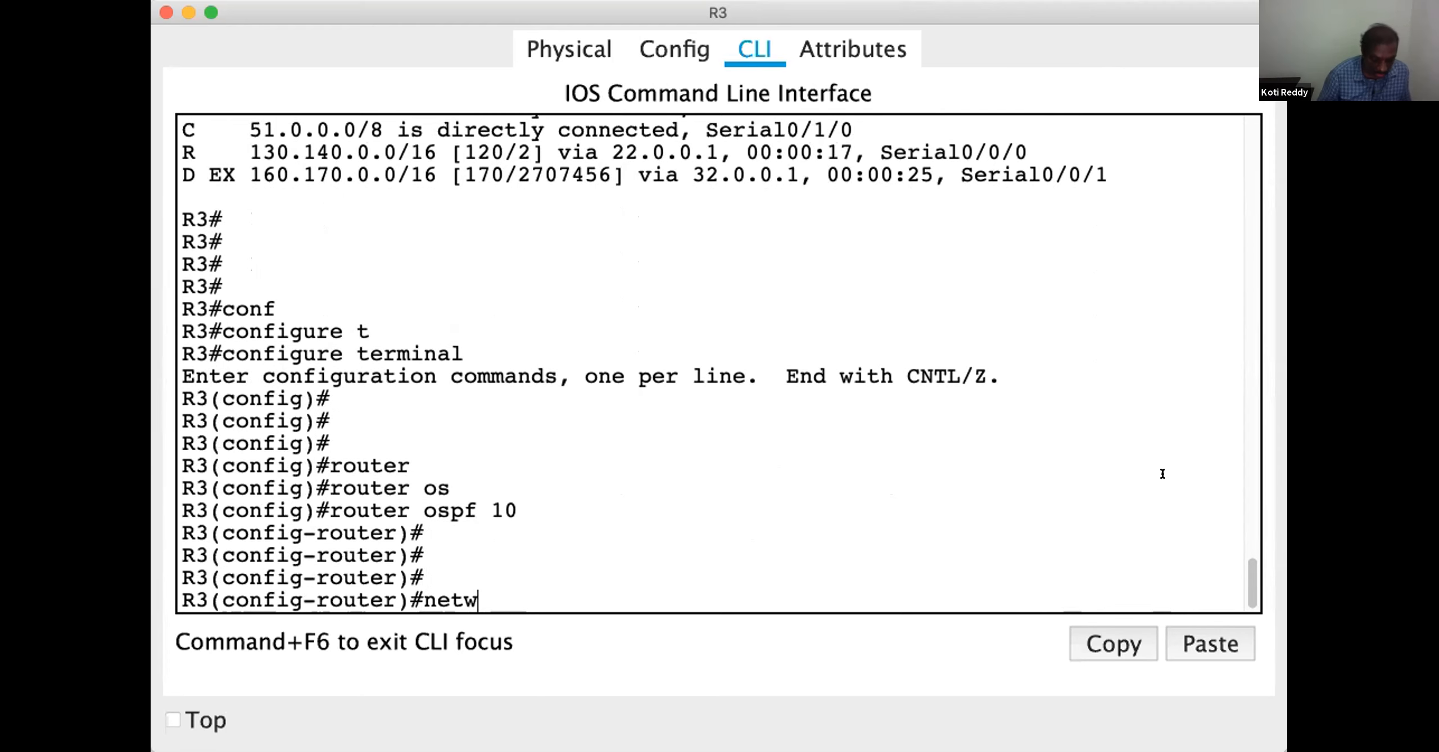
key("Tab")
type("5")
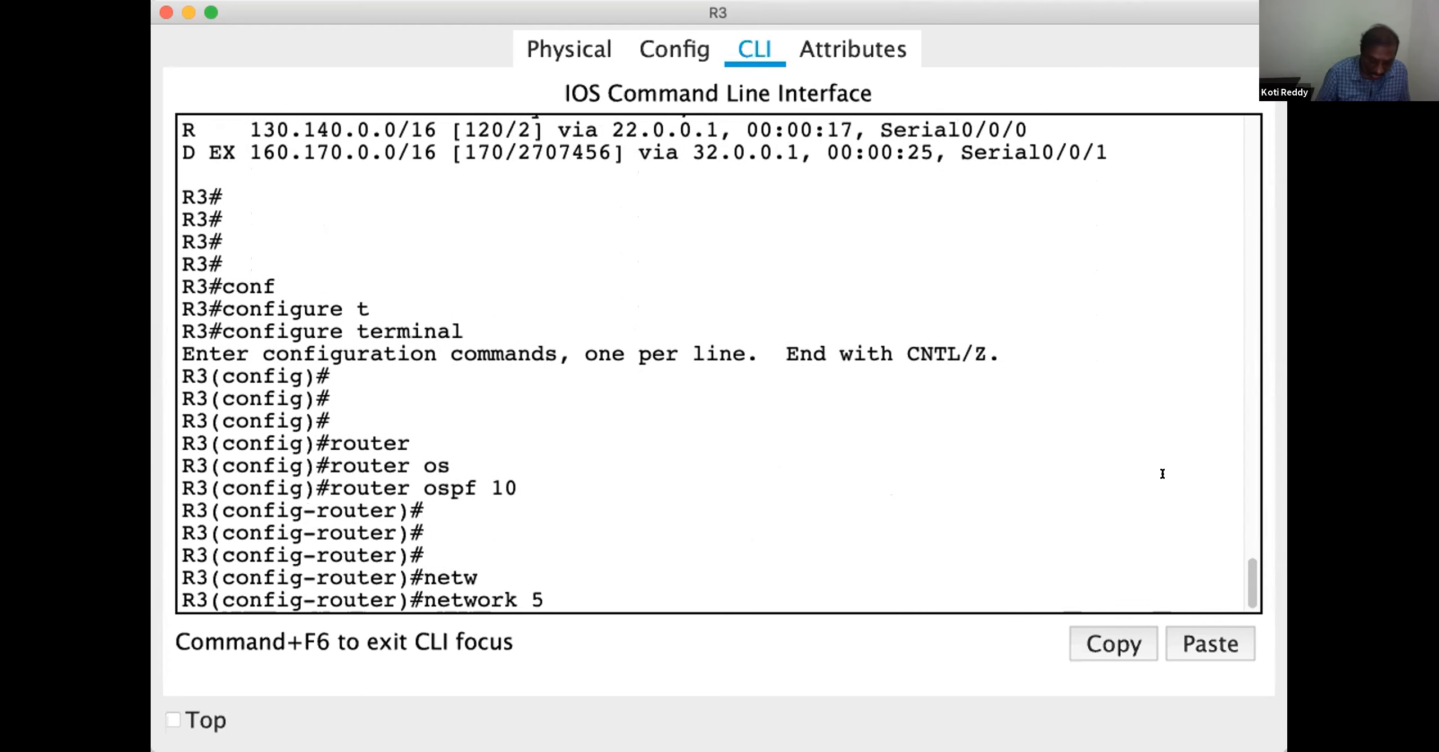
type("1.0.0.0 0.255.255.255 ar")
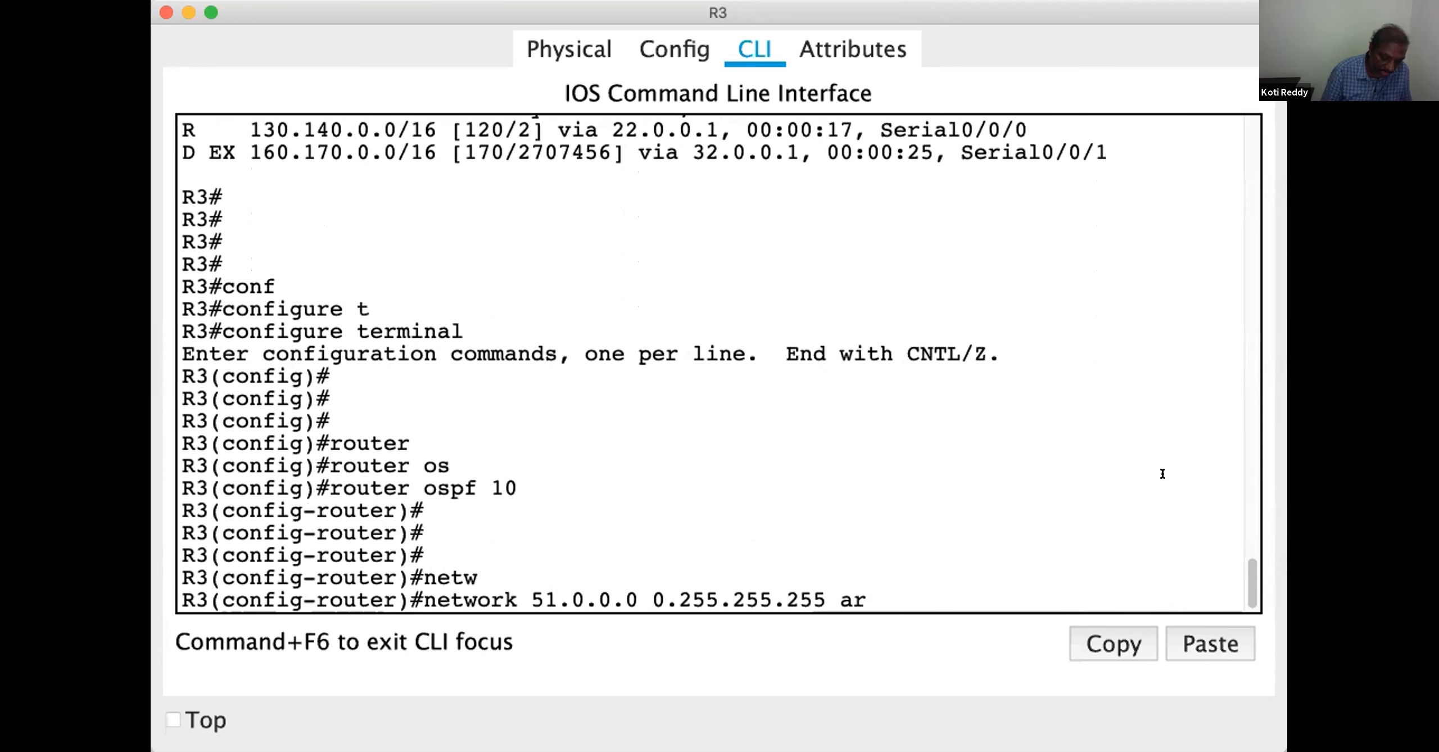
type("ea 1")
key("Tab")
type("1")
key("Return")
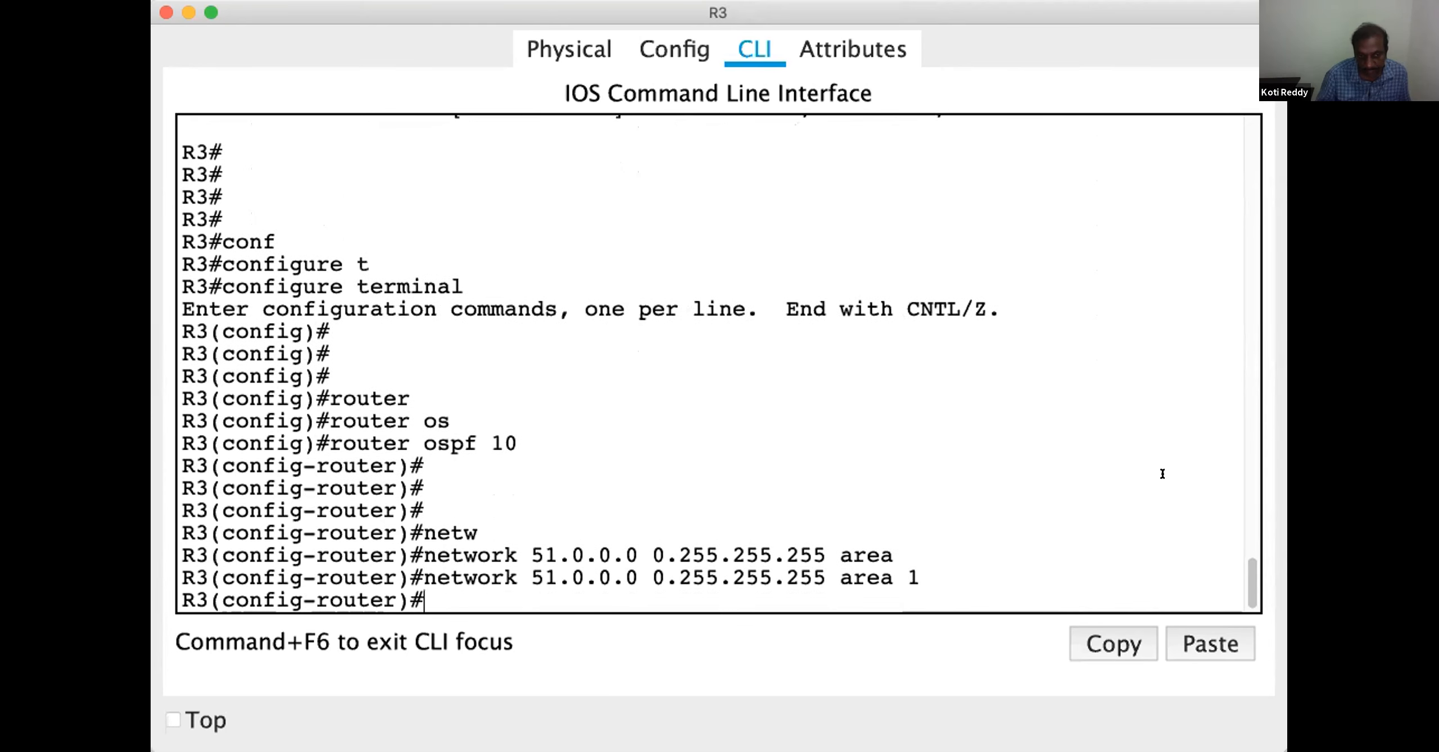
key("Return")
key("Return")
key("Return")
key("Return")
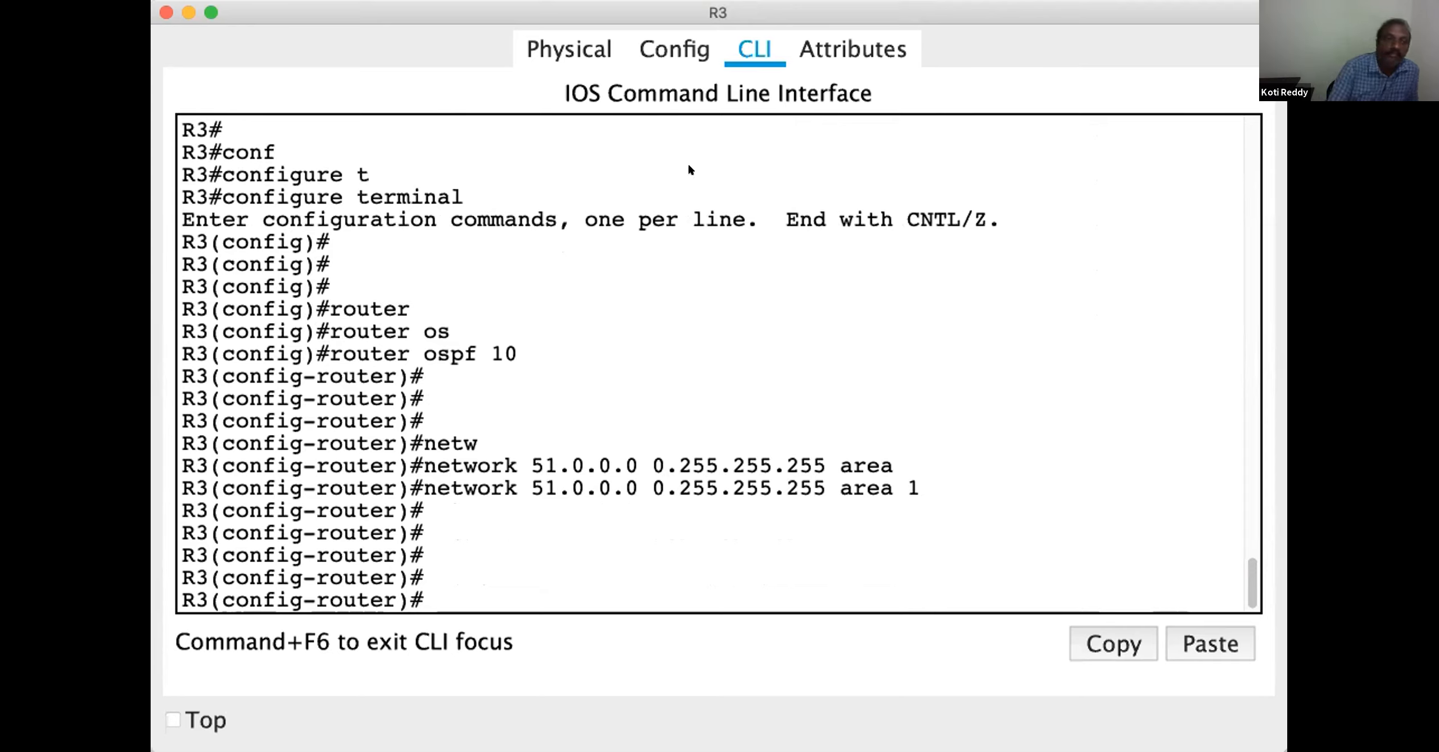
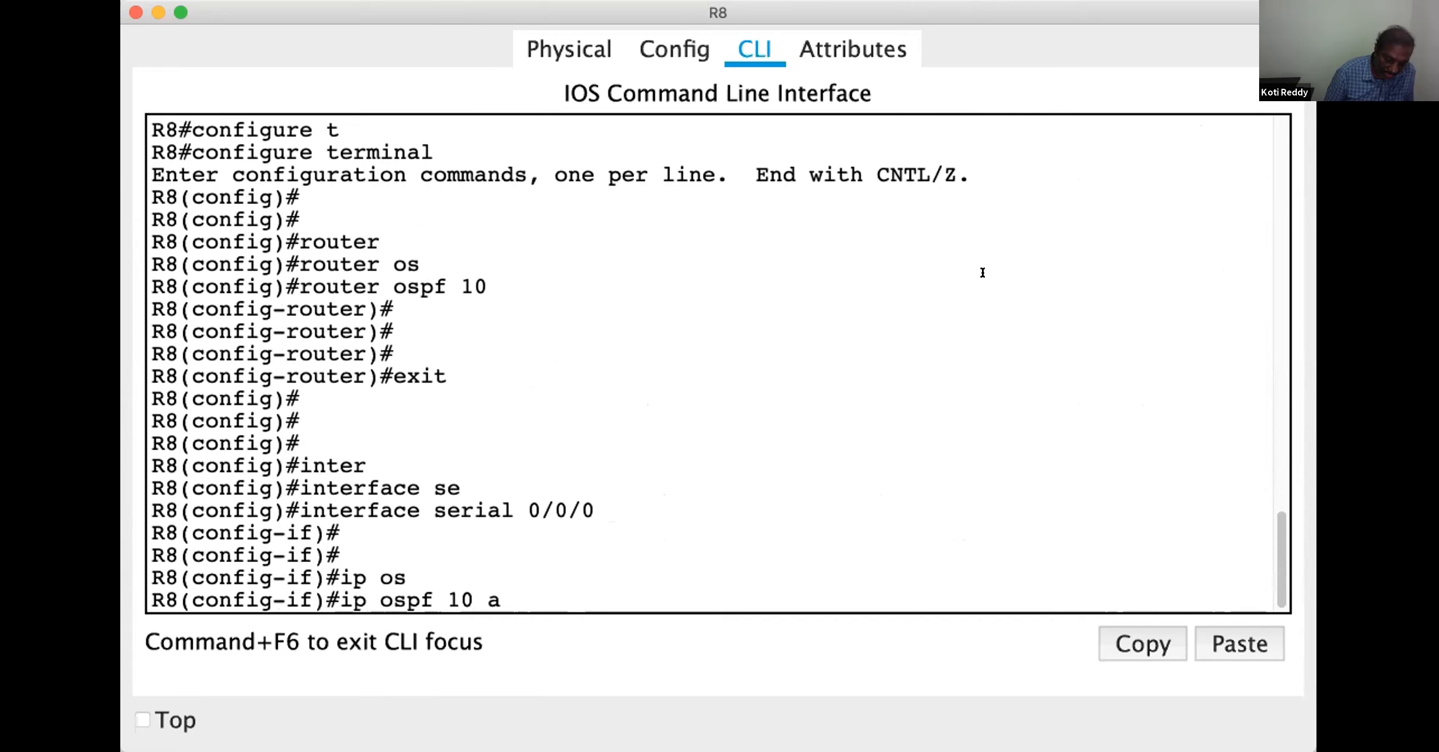
Enable OSPF process 10 in area 1 on R8's serial 0/0/0 interface, and return to global configuration mode
key("Tab")
type("1")
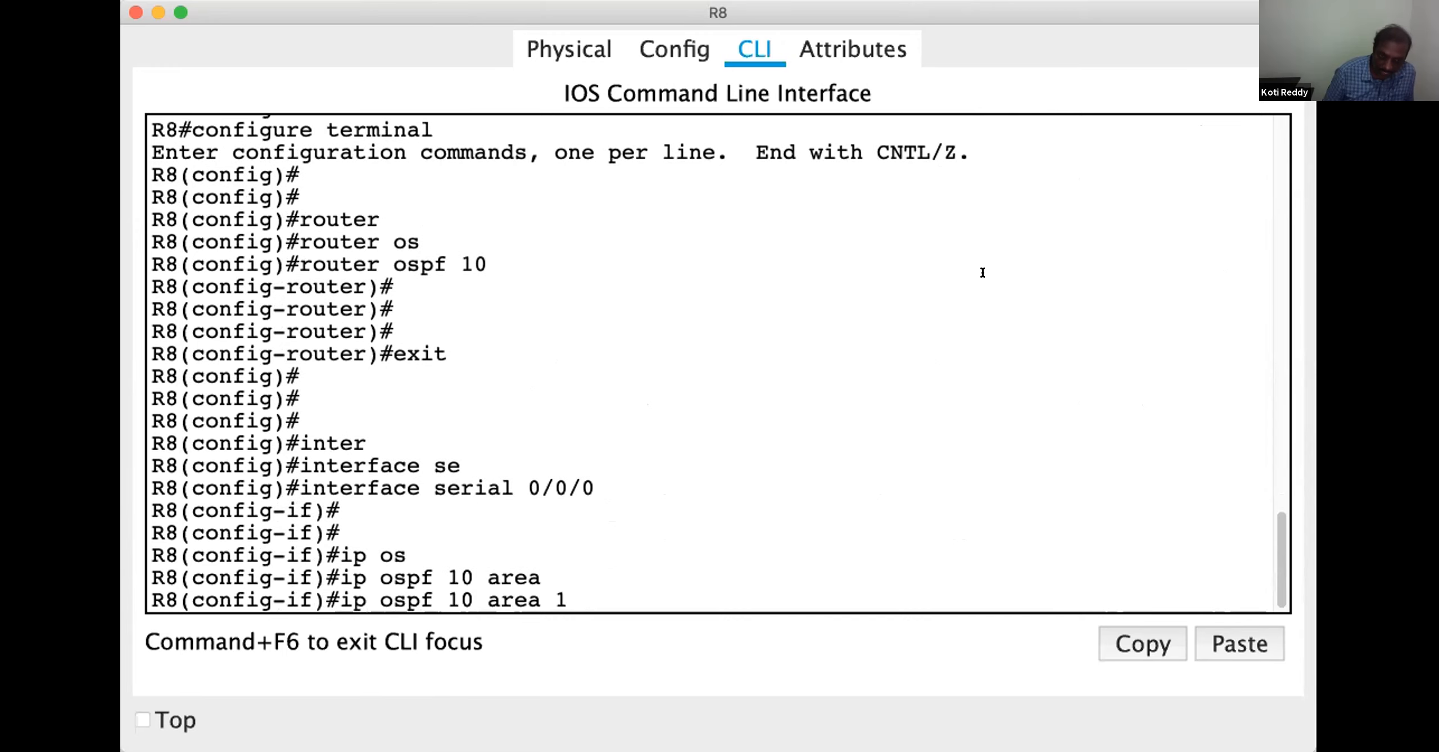
key("Return")
key("Return")
key("Return")
type("exit")
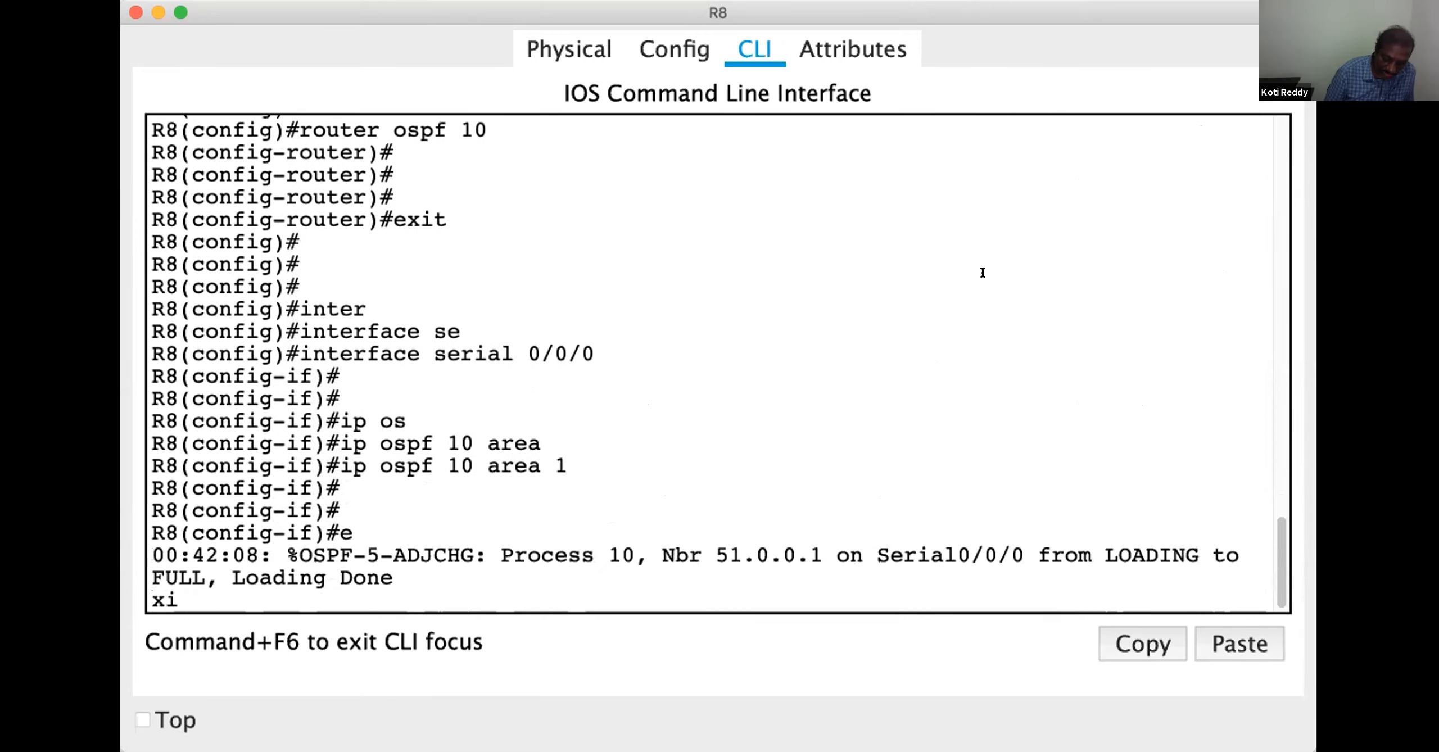
key("Return")
Enable OSPF process 10 in area 1 on R8's serial 0/0/1 interface, and return to privileged mode
key("Return")
key("Return")
type("interface serial 0/0/1")
key("Return")
key("Return")
key("Return")
key("Up")
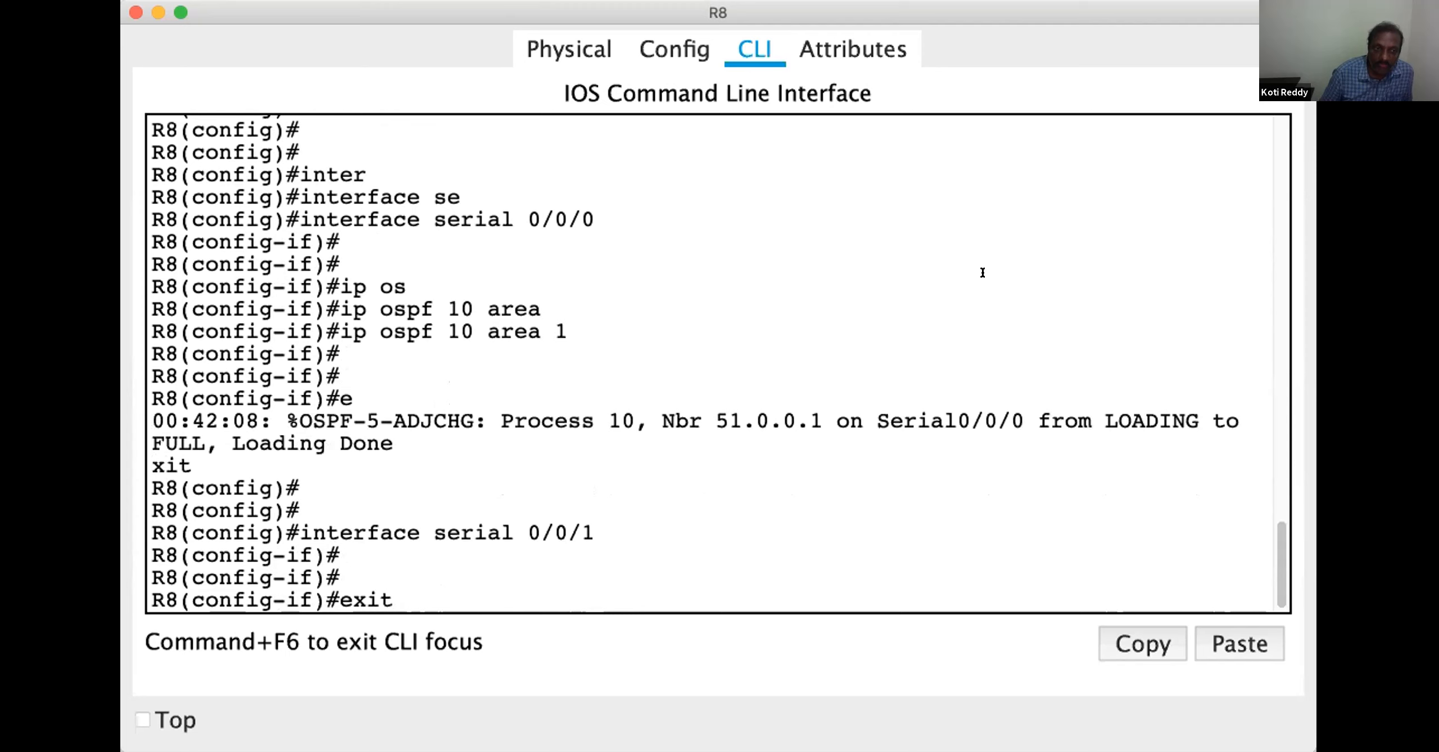
key("Up")
key("Return")
key("Return")
key("Return")
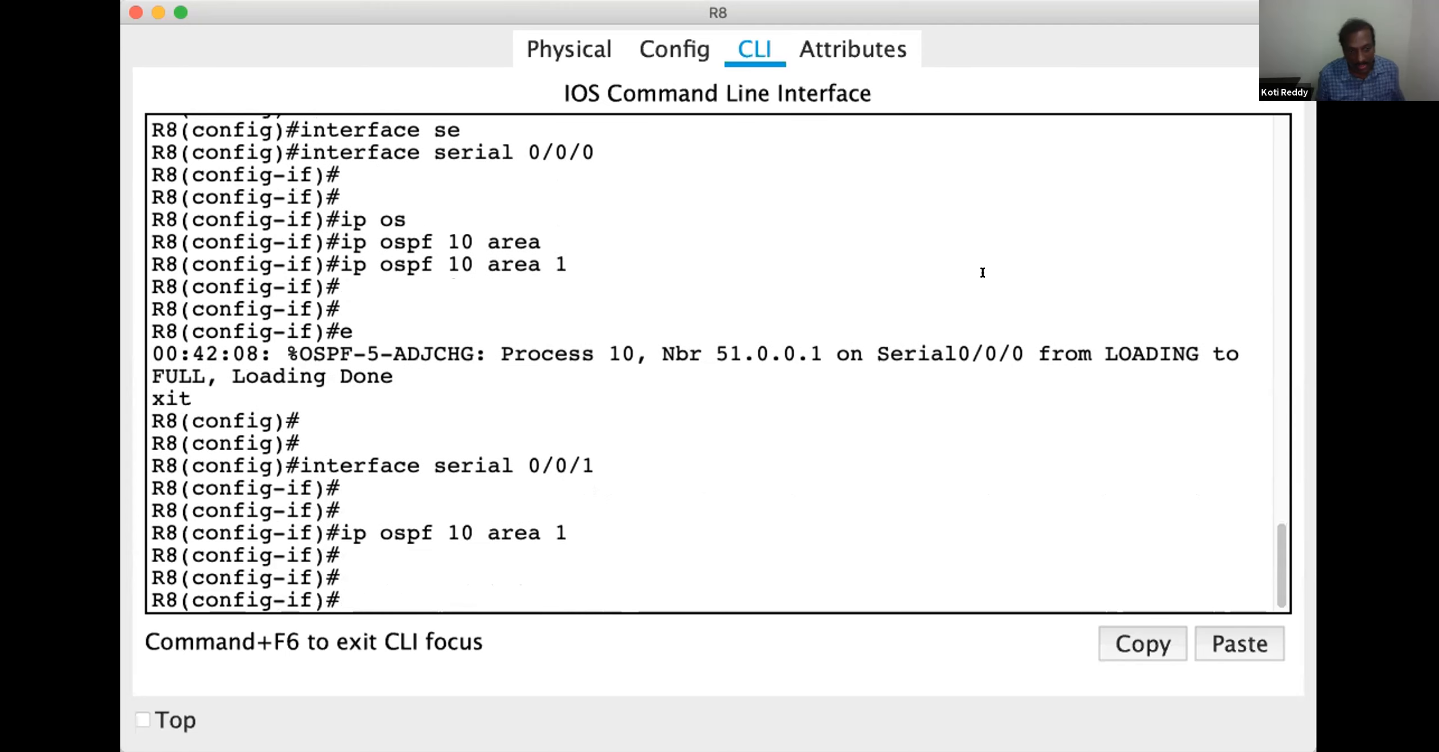
key("ctrl+z")
key("Return")
key("Return")
key("Return")
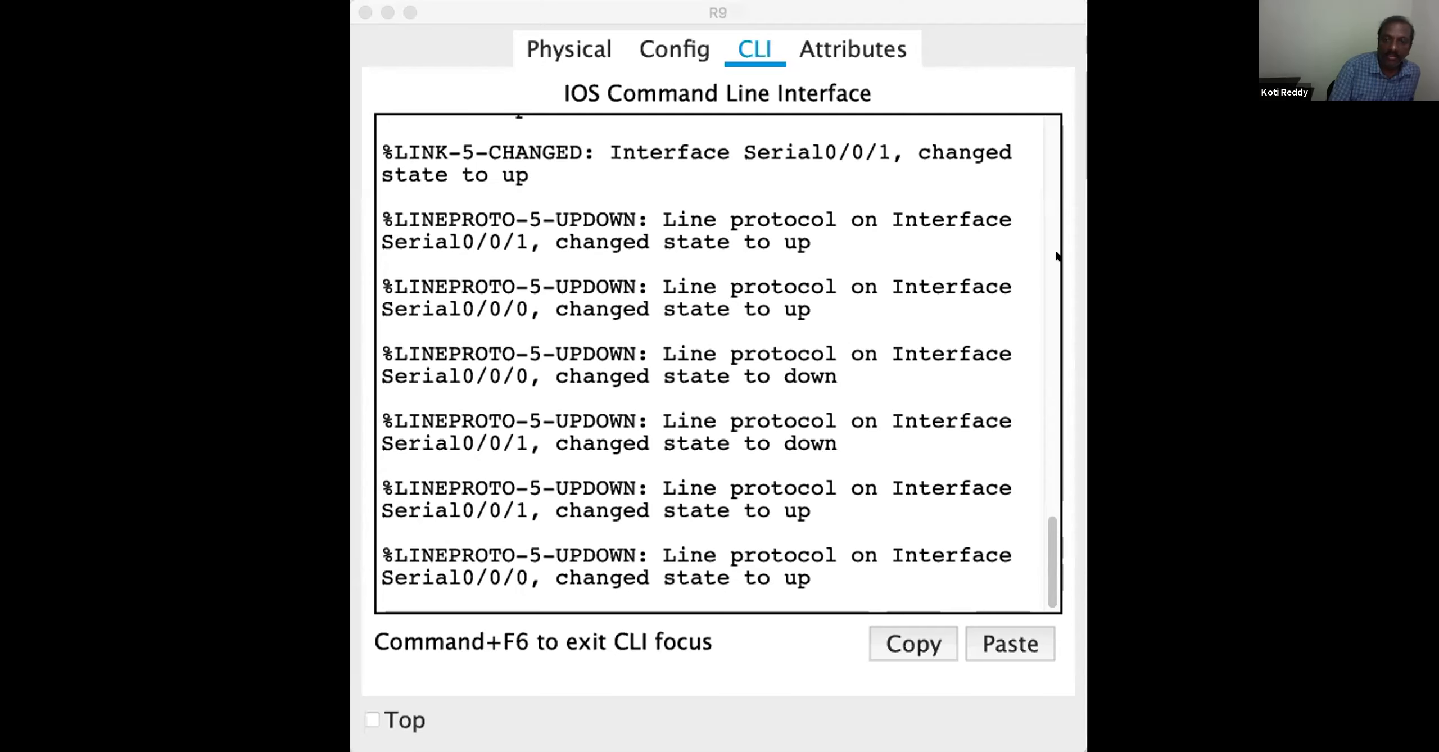
On router R9, enter privileged mode and open global configuration from the terminal
left_click(713, 348)
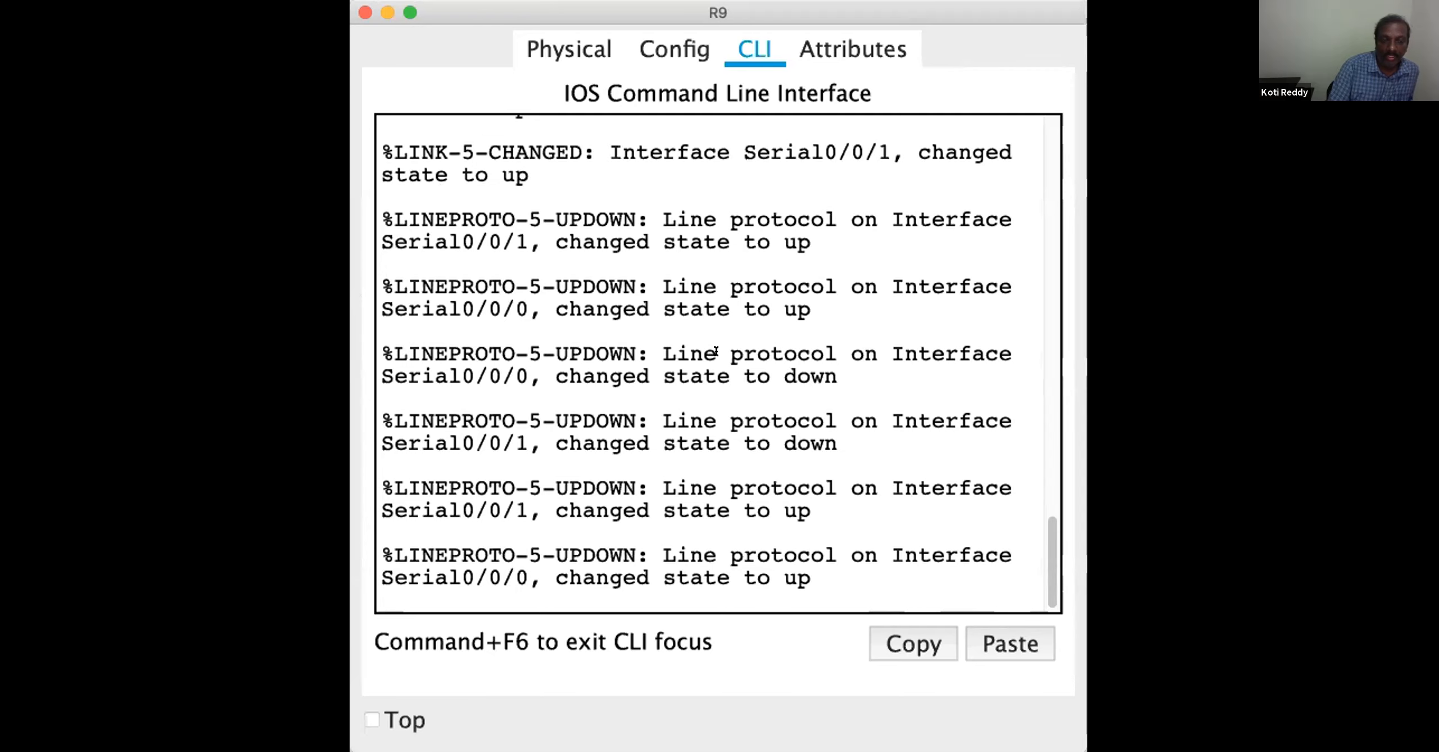
key("Return")
key("Return")
key("Return")
key("Return")
type("en")
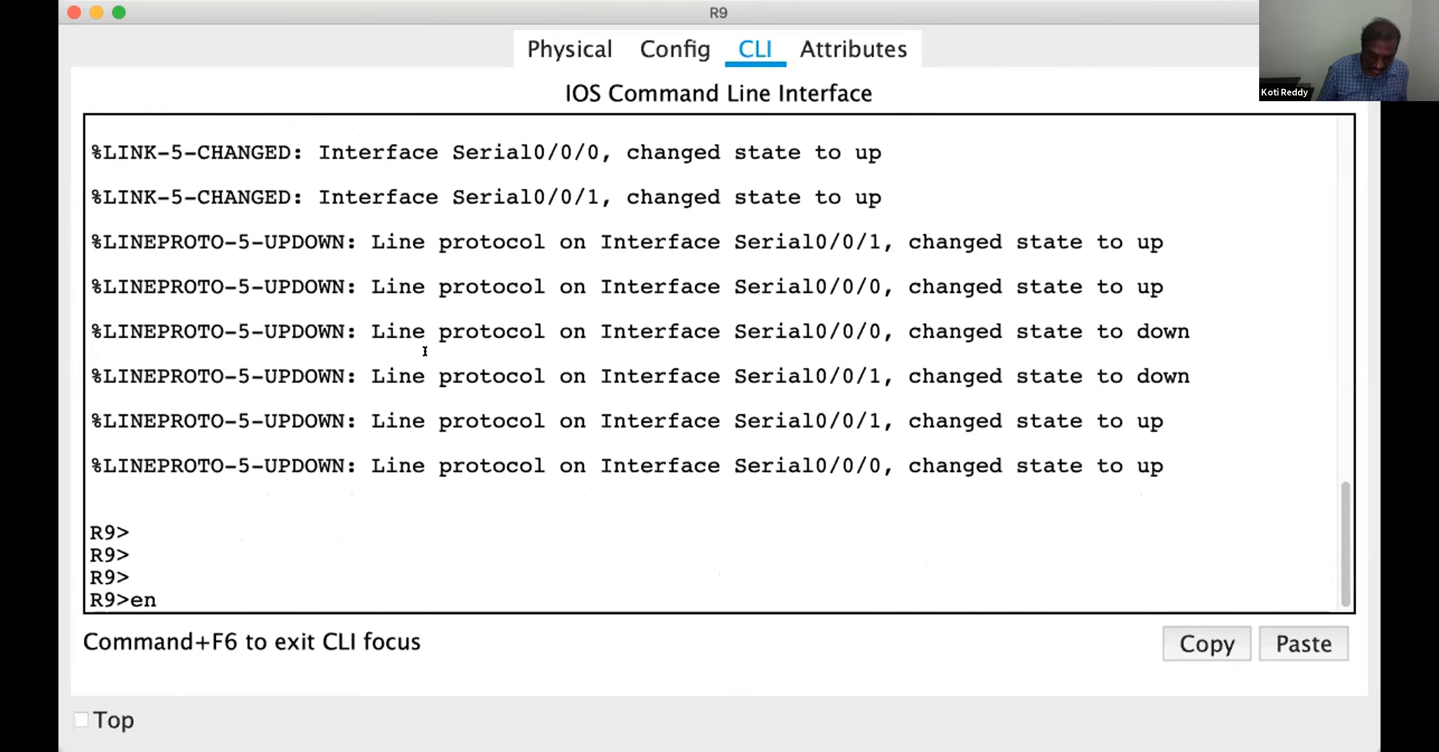
key("Return")
key("Return")
type("conf")
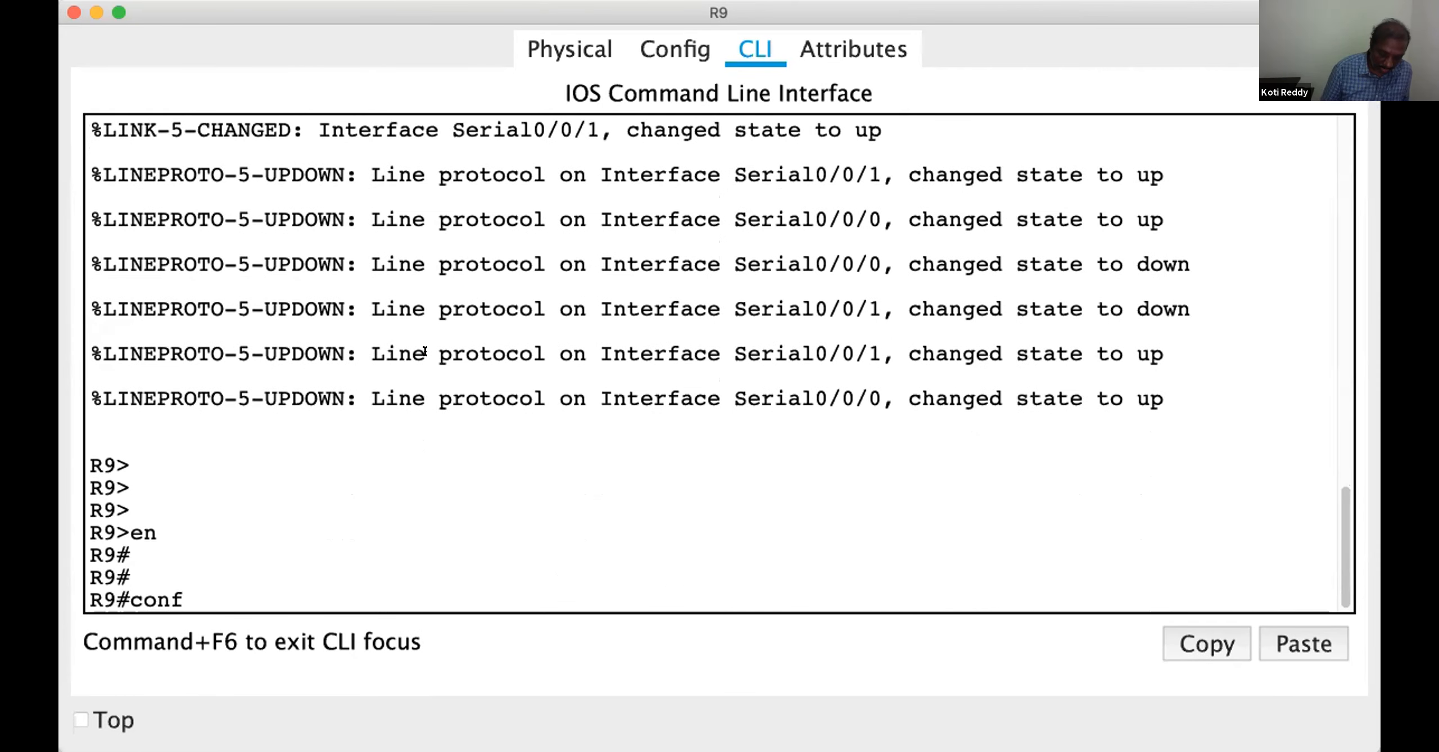
key("Tab")
type("t")
key("Tab")
Open router configuration for OSPF process 10 on R9
key("Return")
key("Return")
key("Return")
type("router")
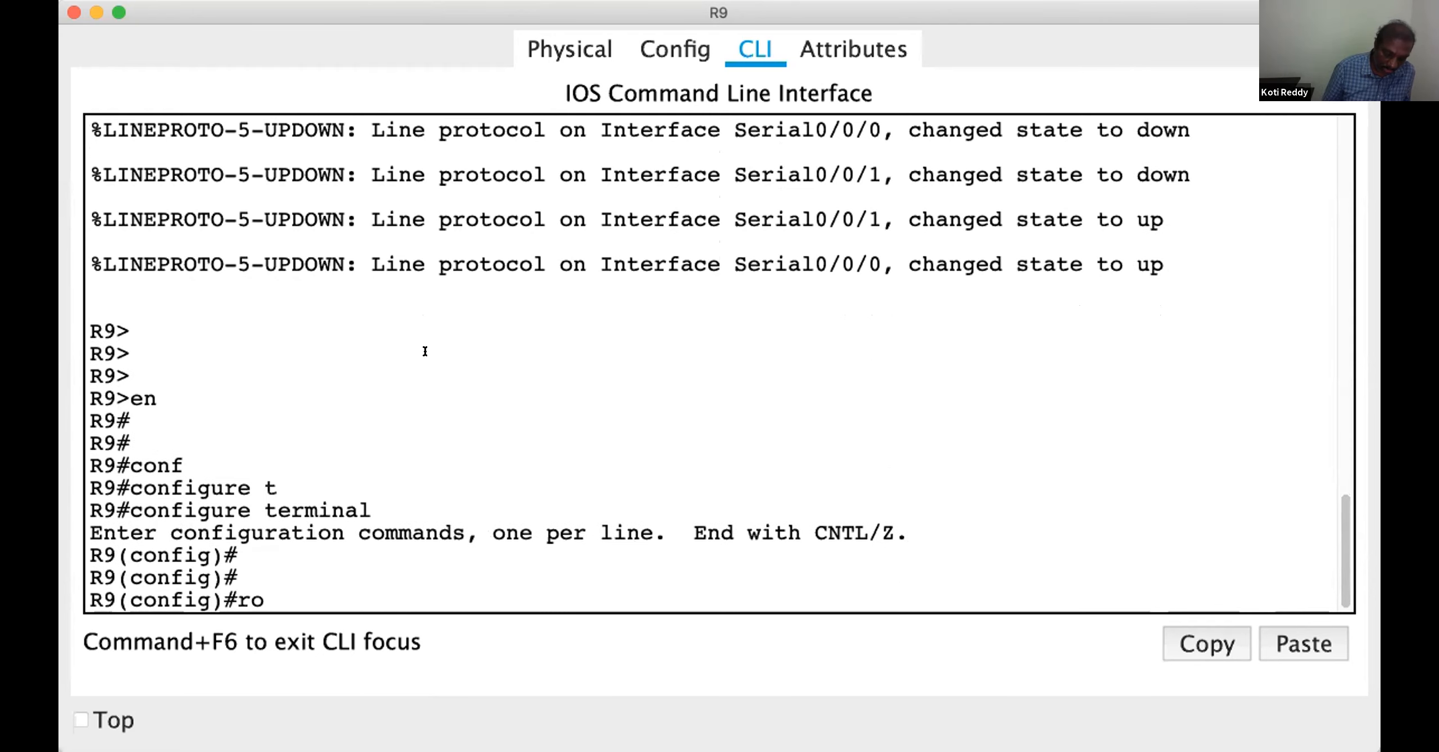
key("Tab")
type("os")
key("Tab")
type("10")
key("Return")
key("Return")
key("Return")
Advertise network 52.0.0.0 with wildcard mask 0.255.255.255 in area 1 on R9, and return to privileged mode
type("netw")
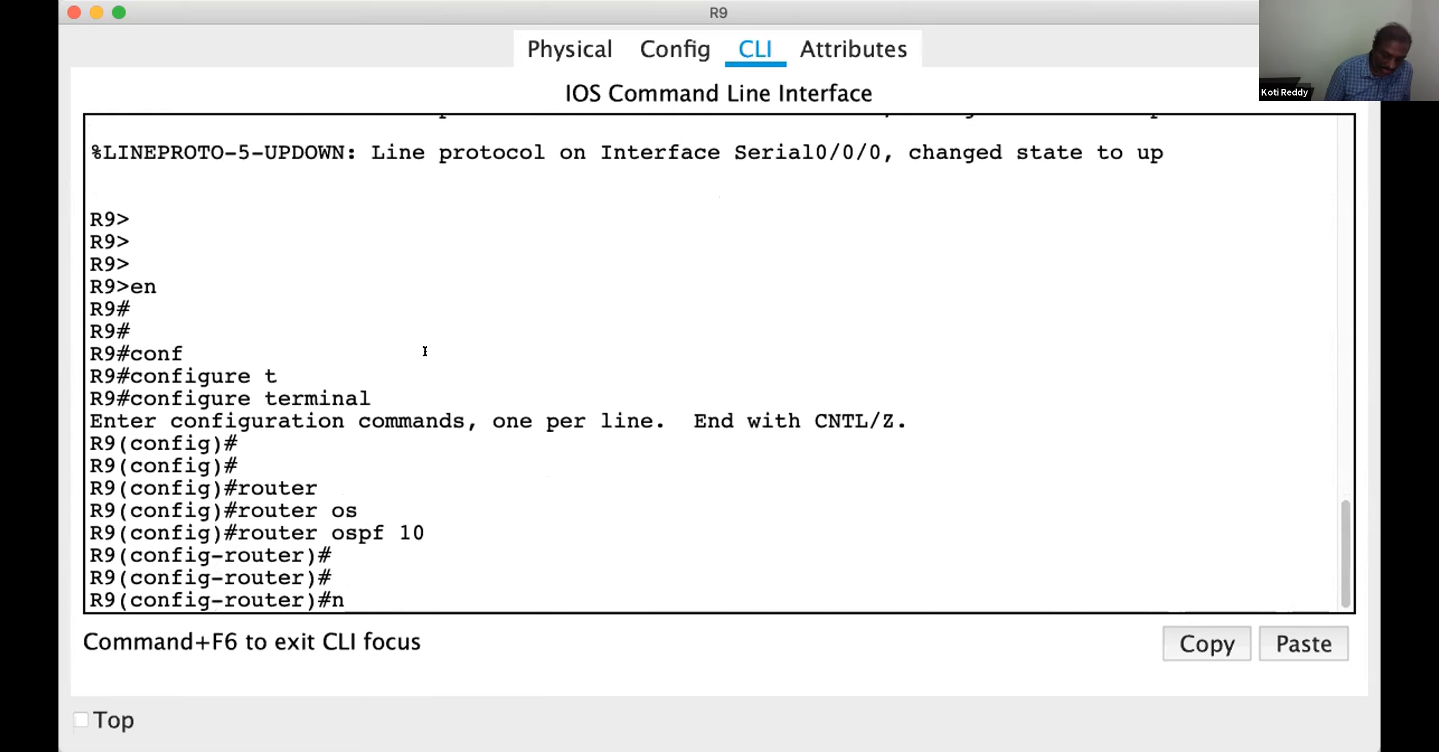
key("Tab")
type("52")
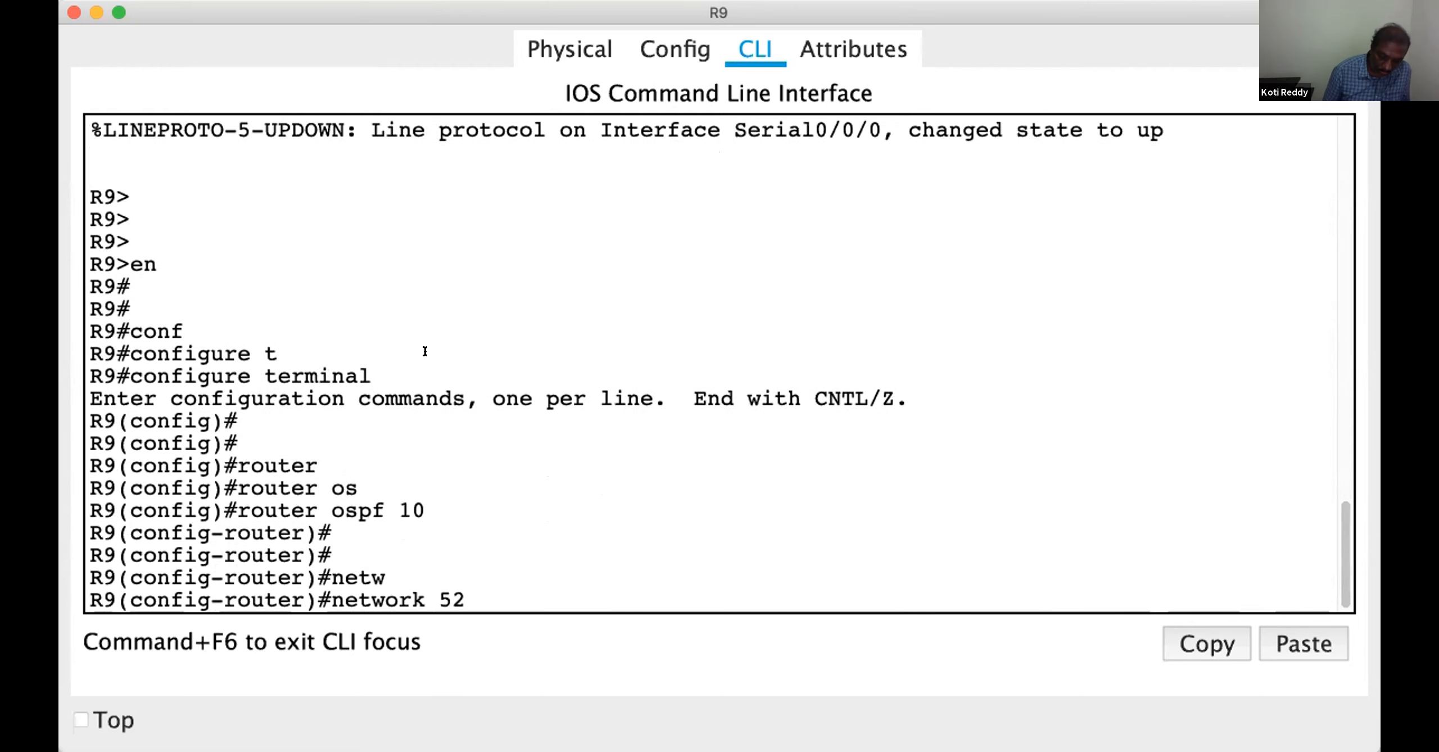
type(".0.0.0")
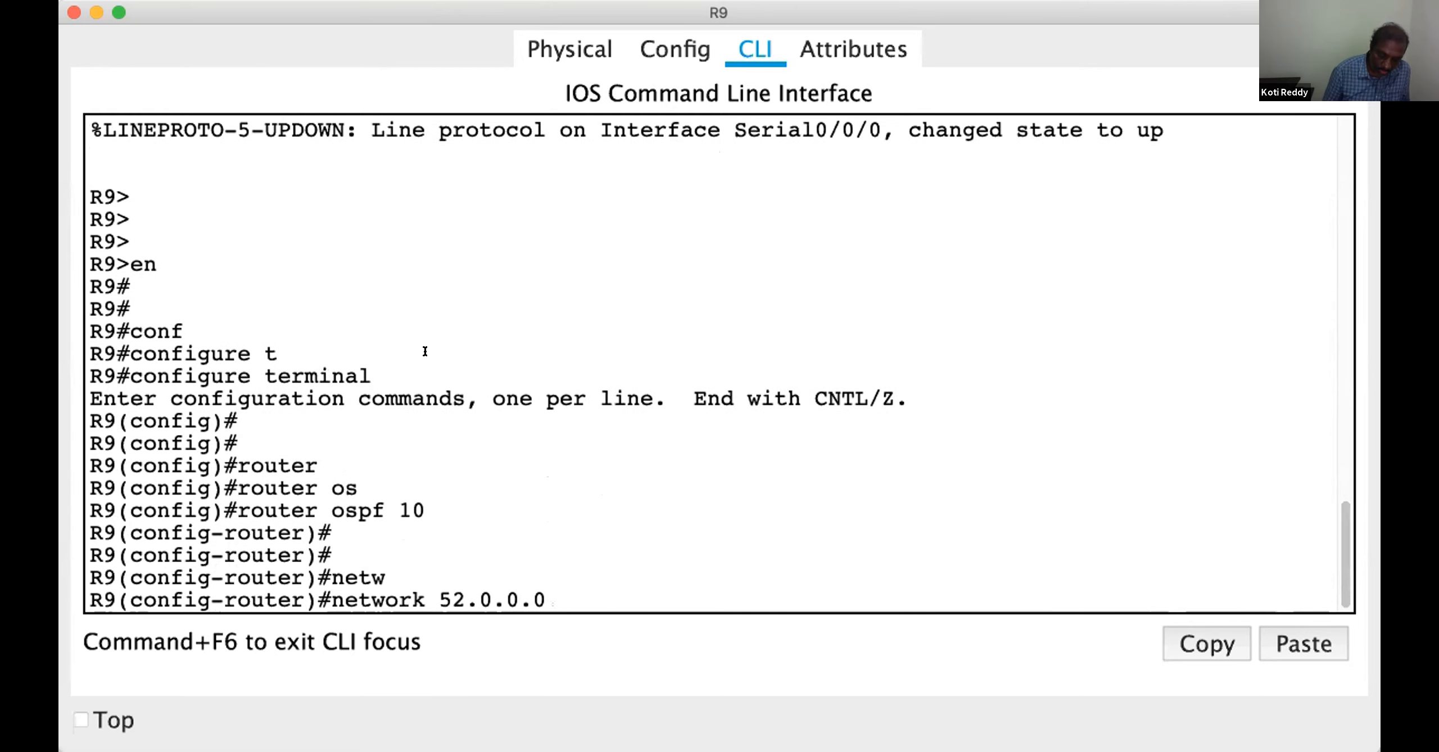
type(" 0.255.255.2")
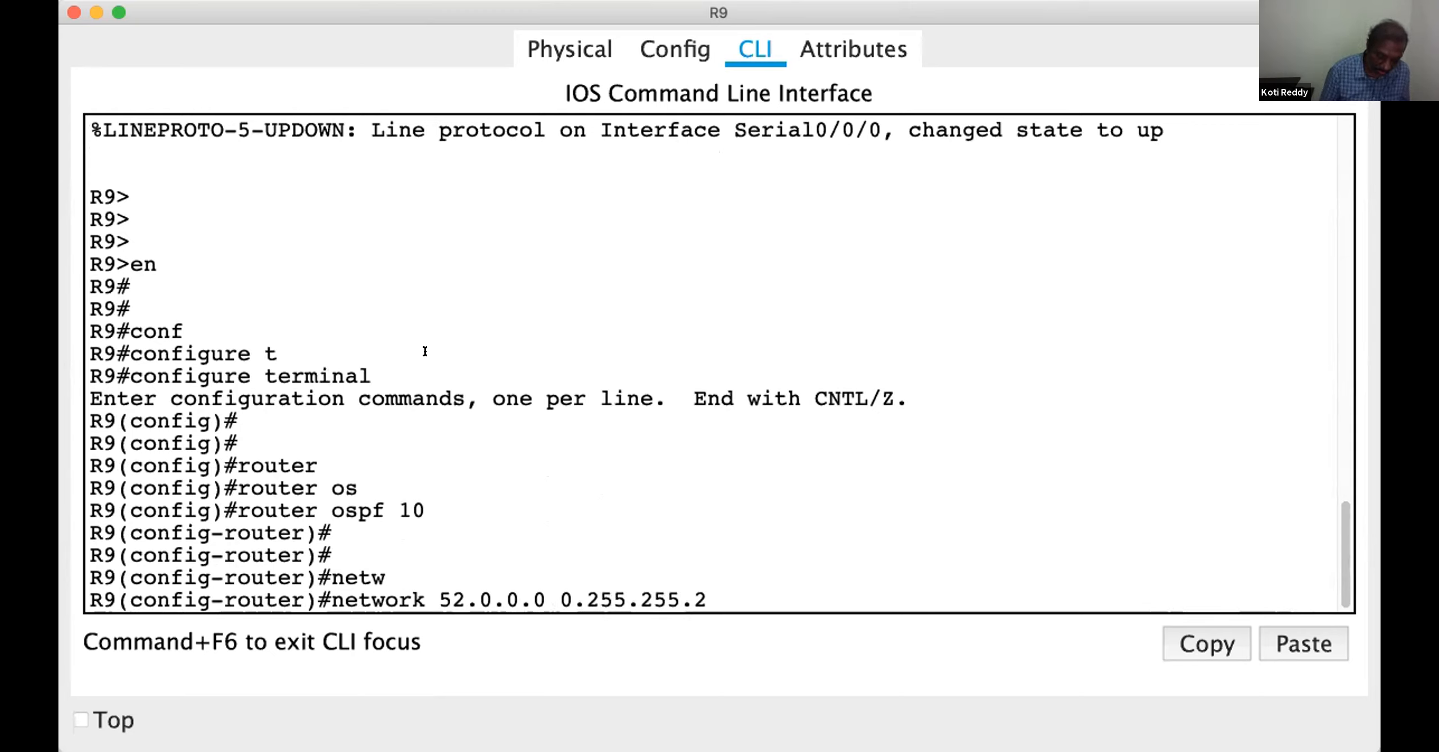
type("55 are")
key("Tab")
type("1")
key("Return")
key("Return")
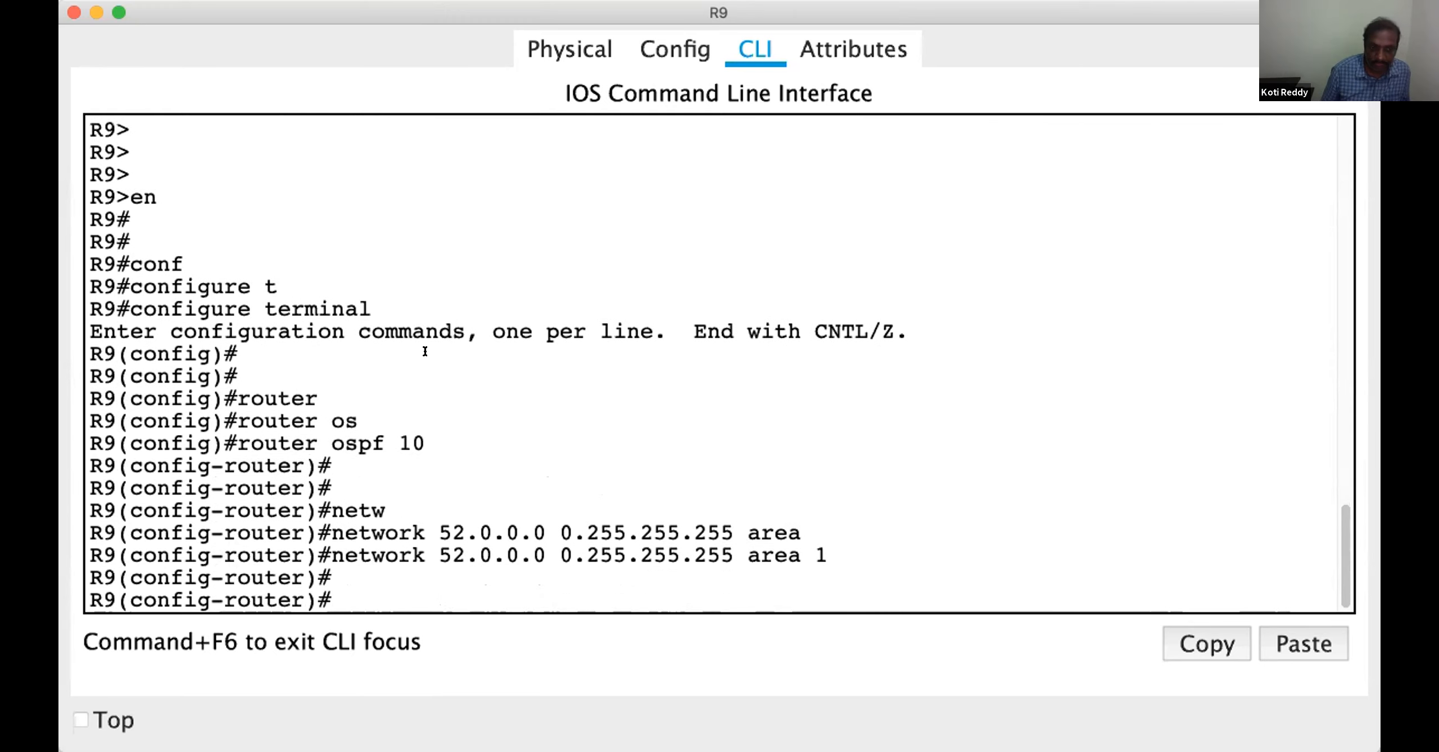
key("Return")
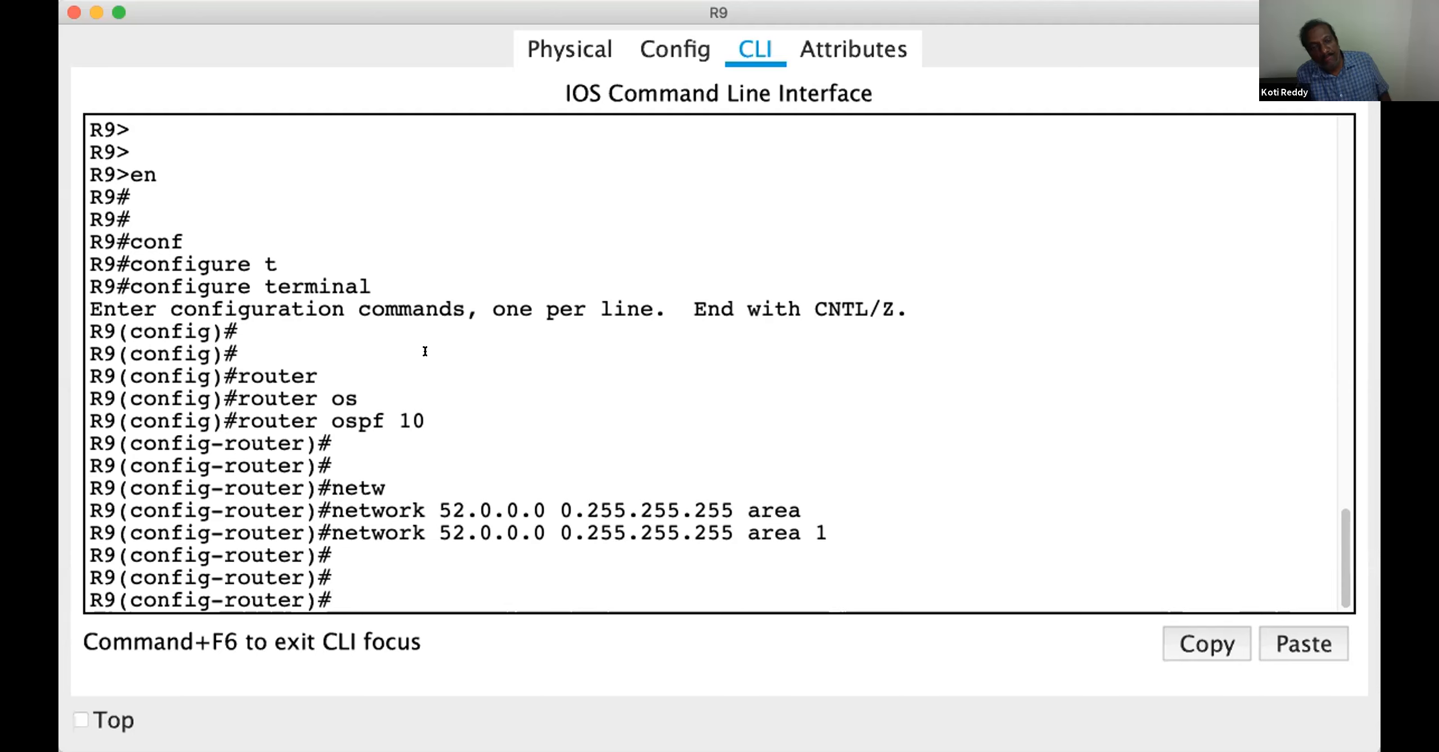
key("ctrl+z")
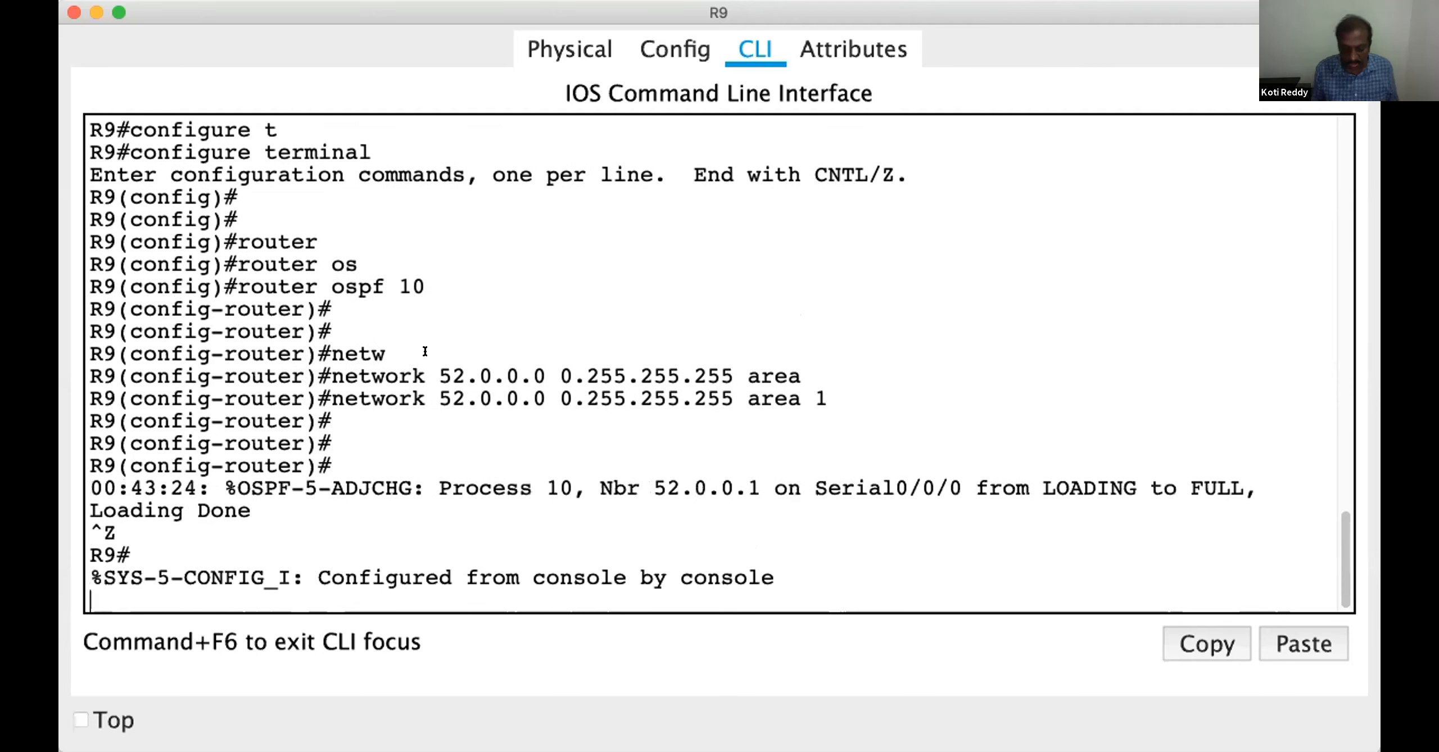
key("Return")
key("Return")
key("Return")
key("Return")
key("Return")
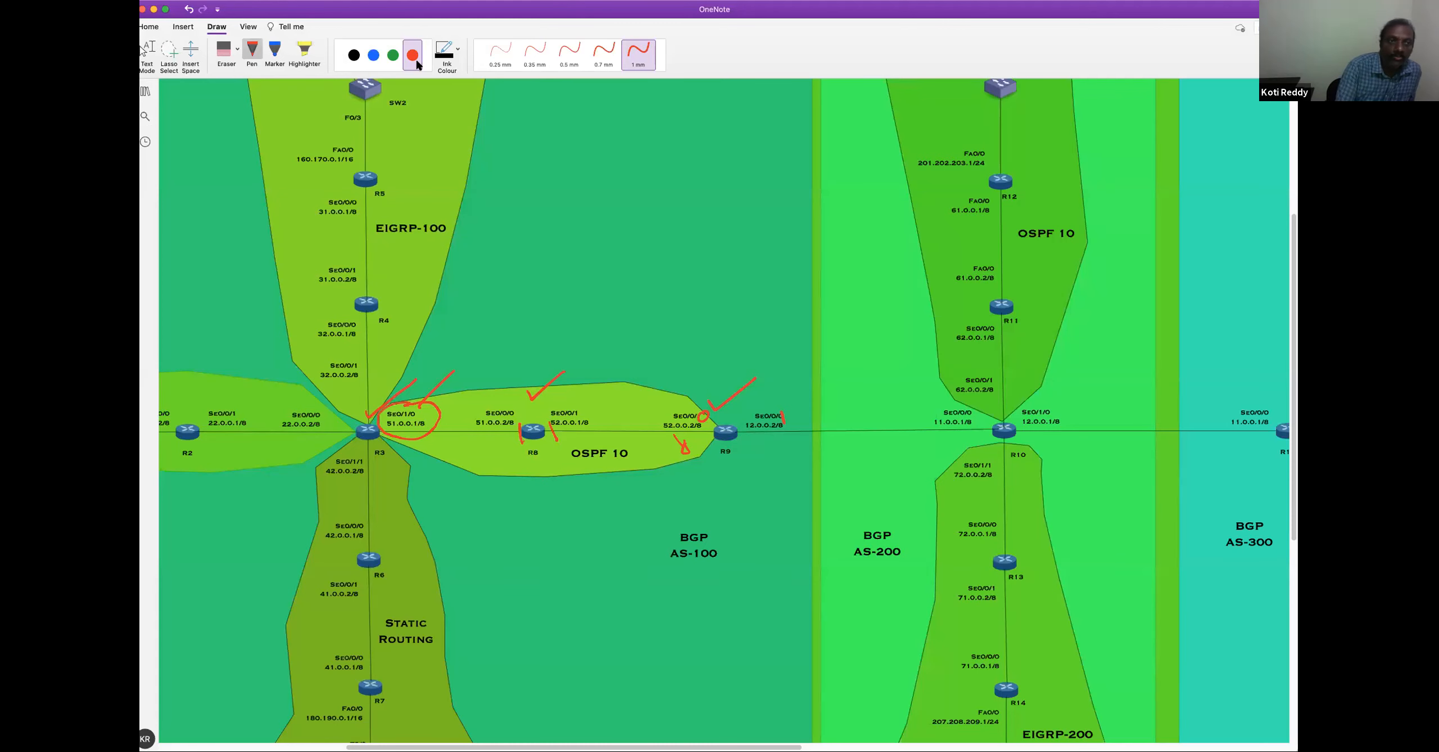
In OneNote, circle the R8–R9 link with the blue pen and draw an arrow from it toward R3
left_click(374, 55)
mouse_move(679, 374)
left_mouse_down()
mouse_move(627, 370)
mouse_move(542, 478)
mouse_move(710, 461)
mouse_move(687, 385)
left_mouse_up()
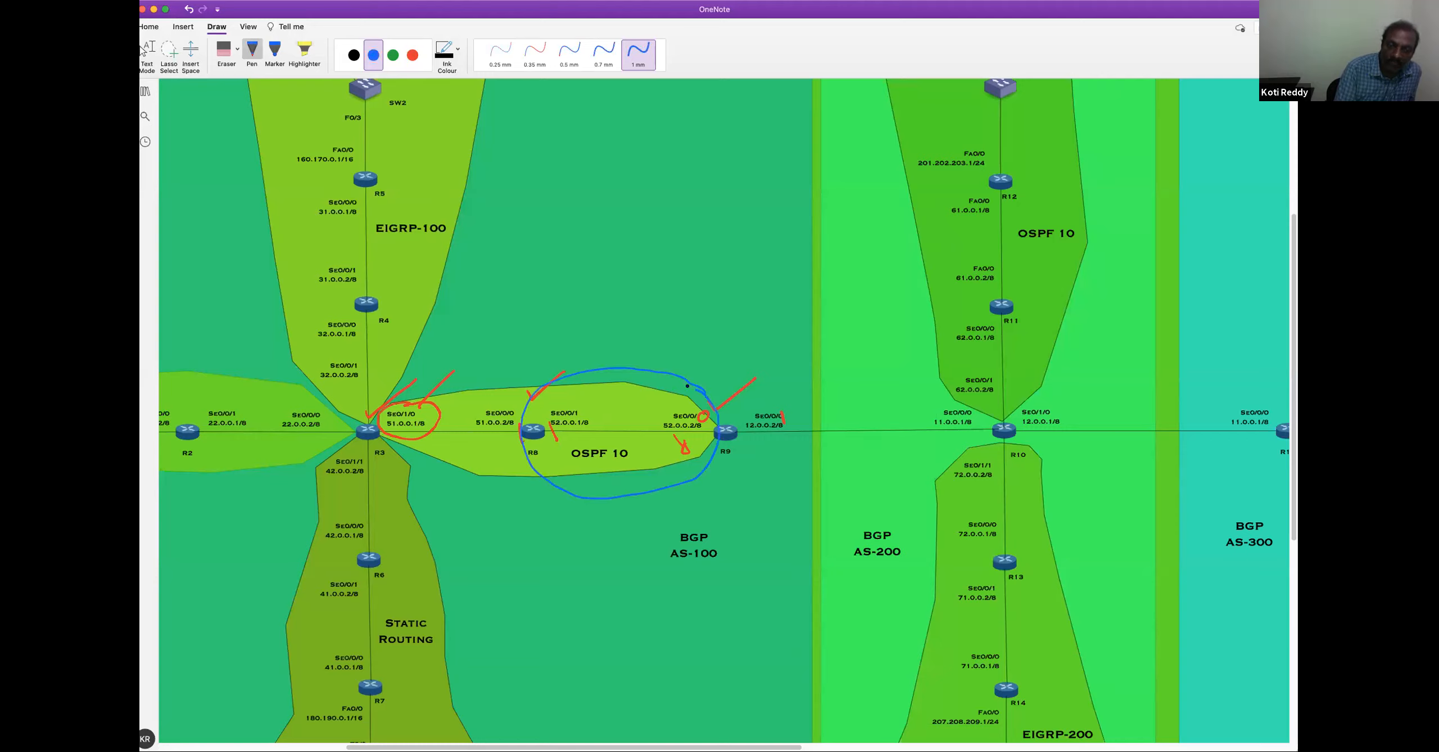
left_click_drag(433, 348, 604, 385)
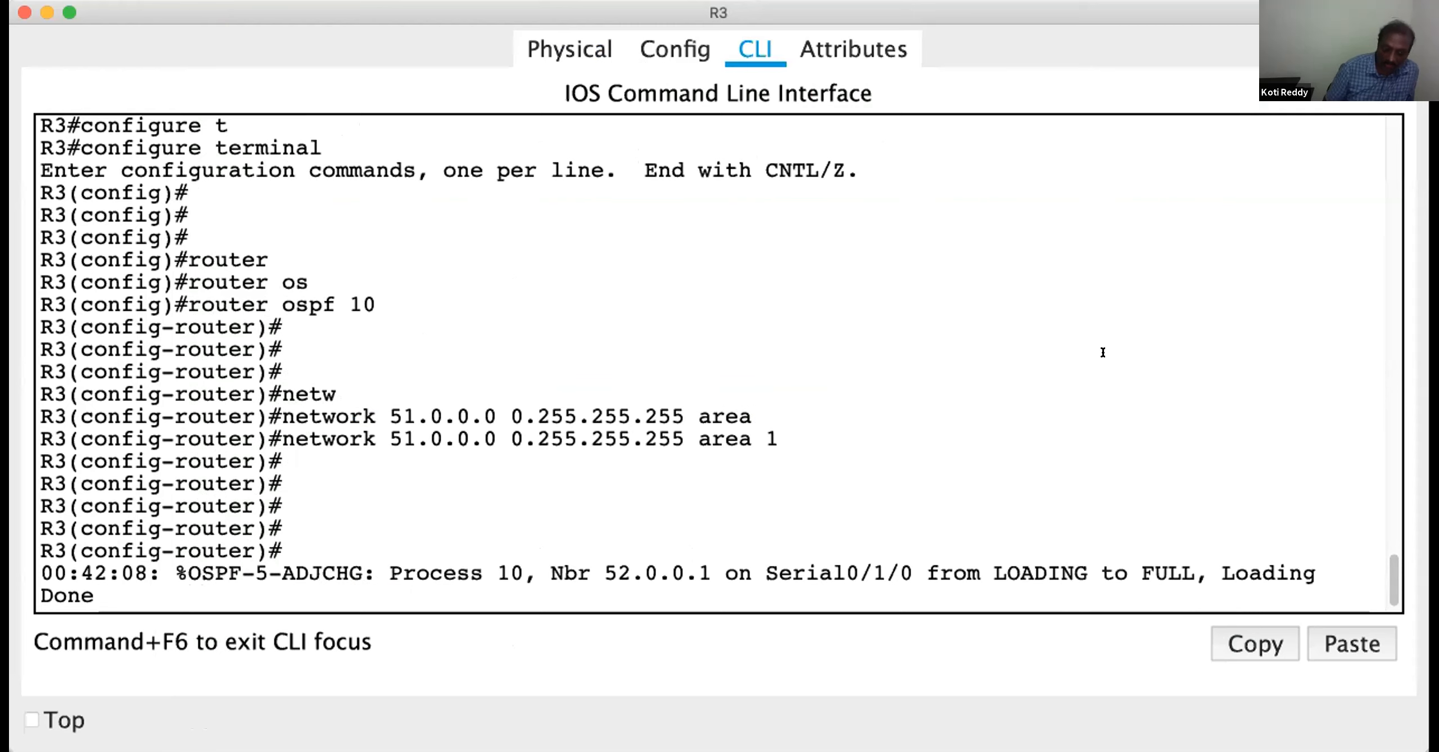
In R3's command line, leave OSPF router configuration and global configuration to return to privileged mode
key("Return")
key("Return")
key("Return")
key("Return")
key("Return")
type("ex")
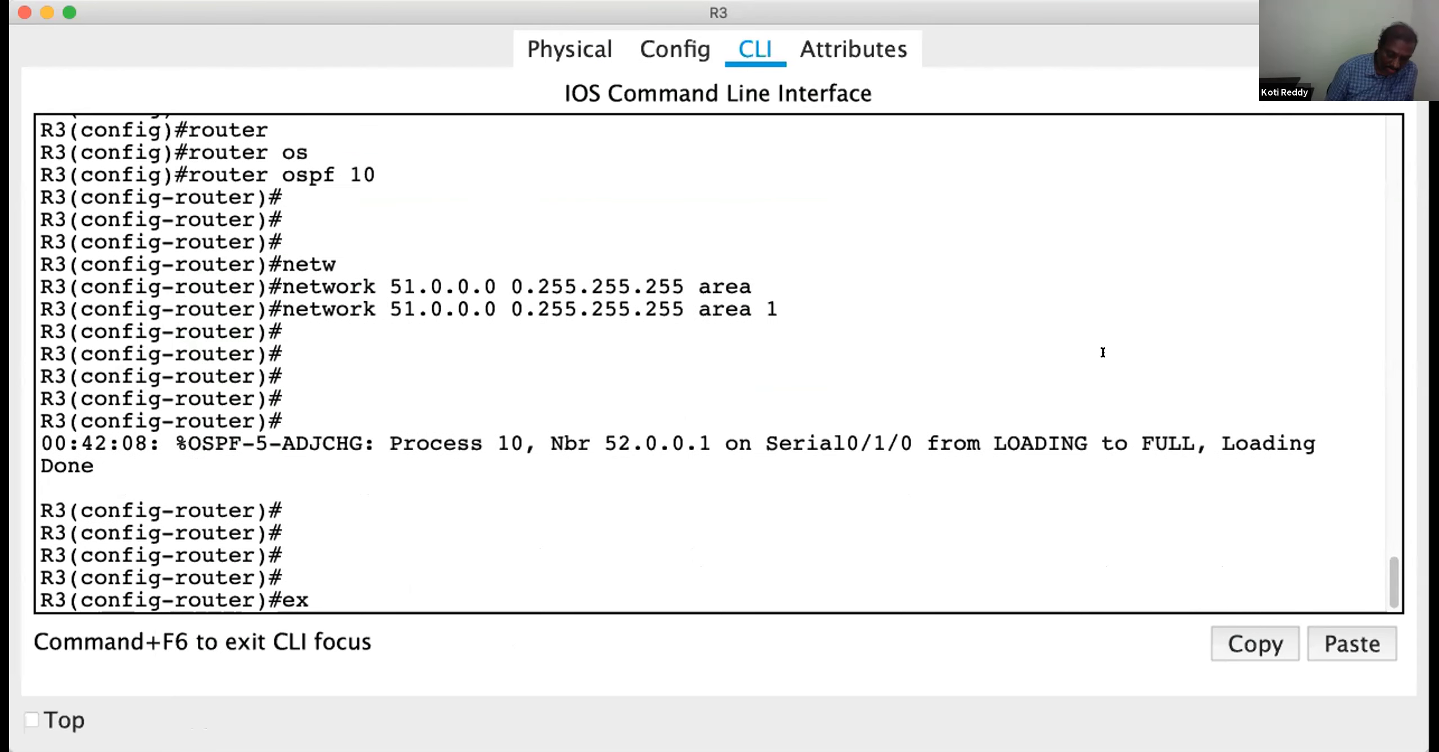
type("it")
key("Return")
key("Return")
key("Return")
type("exit")
key("Return")
key("Return")
key("Return")
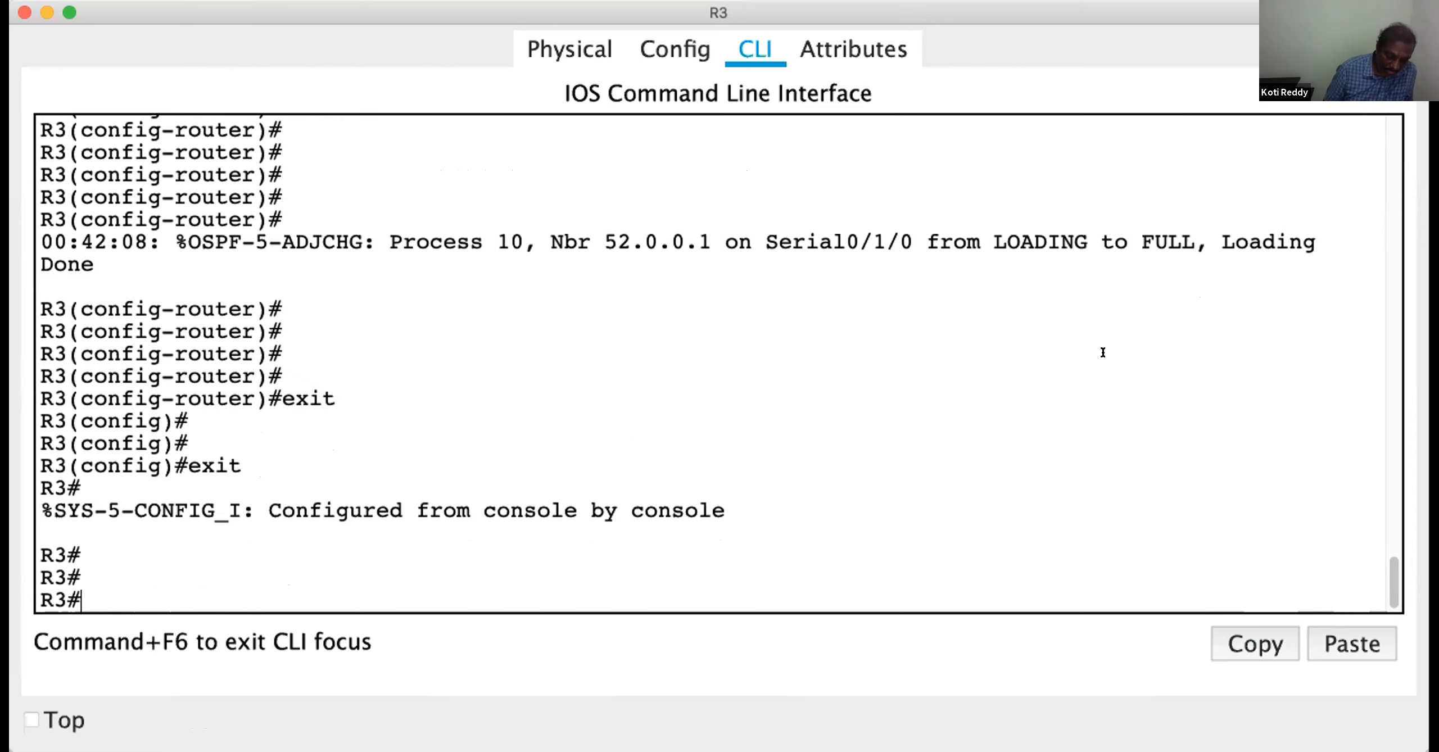
key("Return")
Display R3's full IP routing table and highlight the OSPF route to 52.0.0.0/8
type("show ip rout")
key("Tab")
key("Tab")
key("Tab")
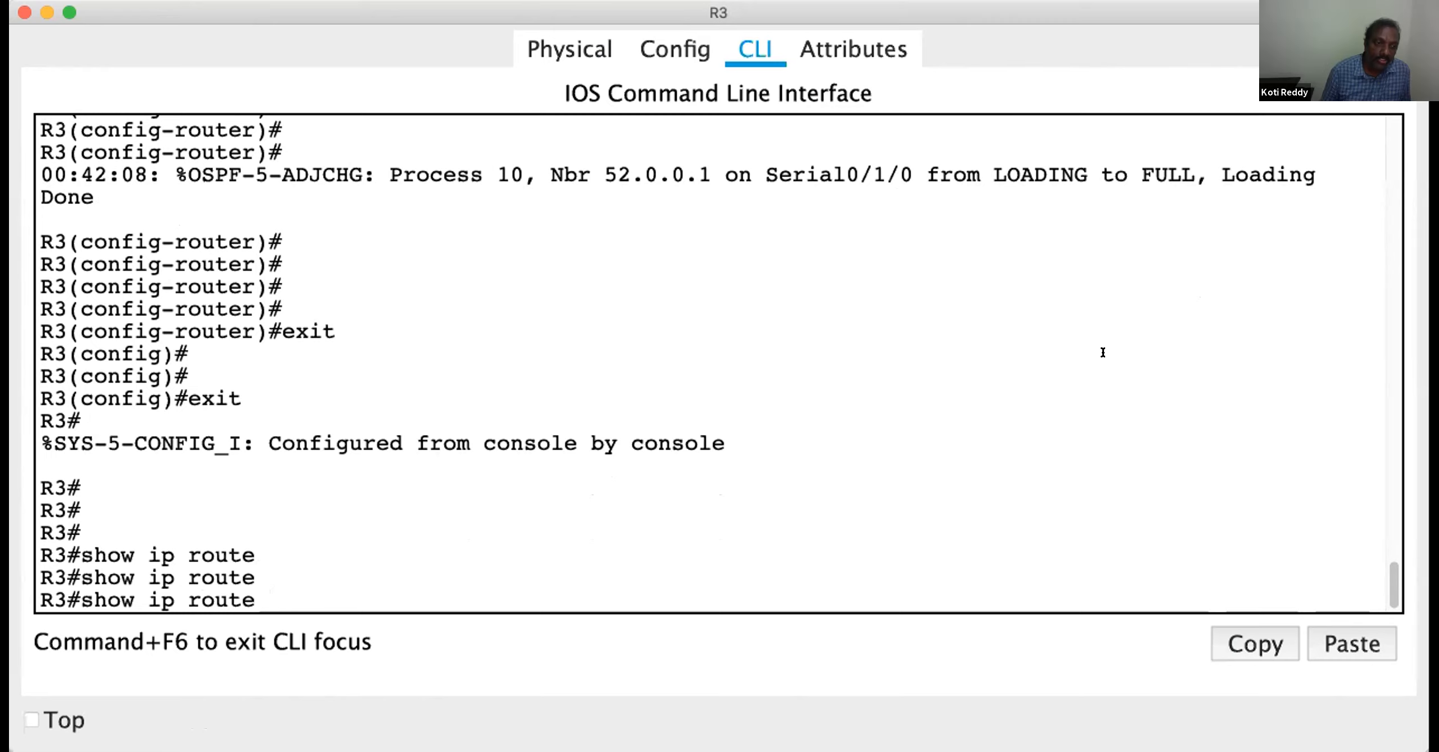
key("Return")
key("Return")
key("Return")
key("Return")
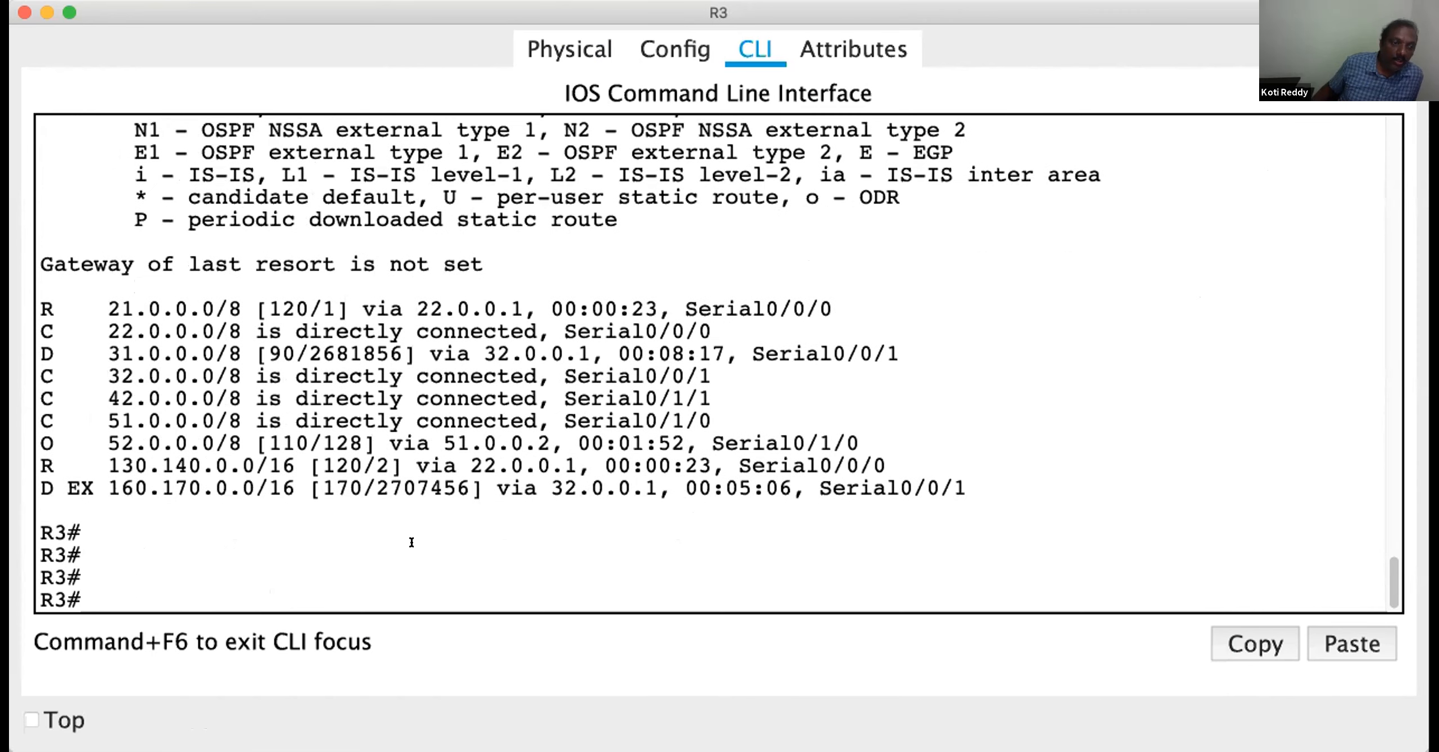
left_click_drag(269, 443, 10, 442)
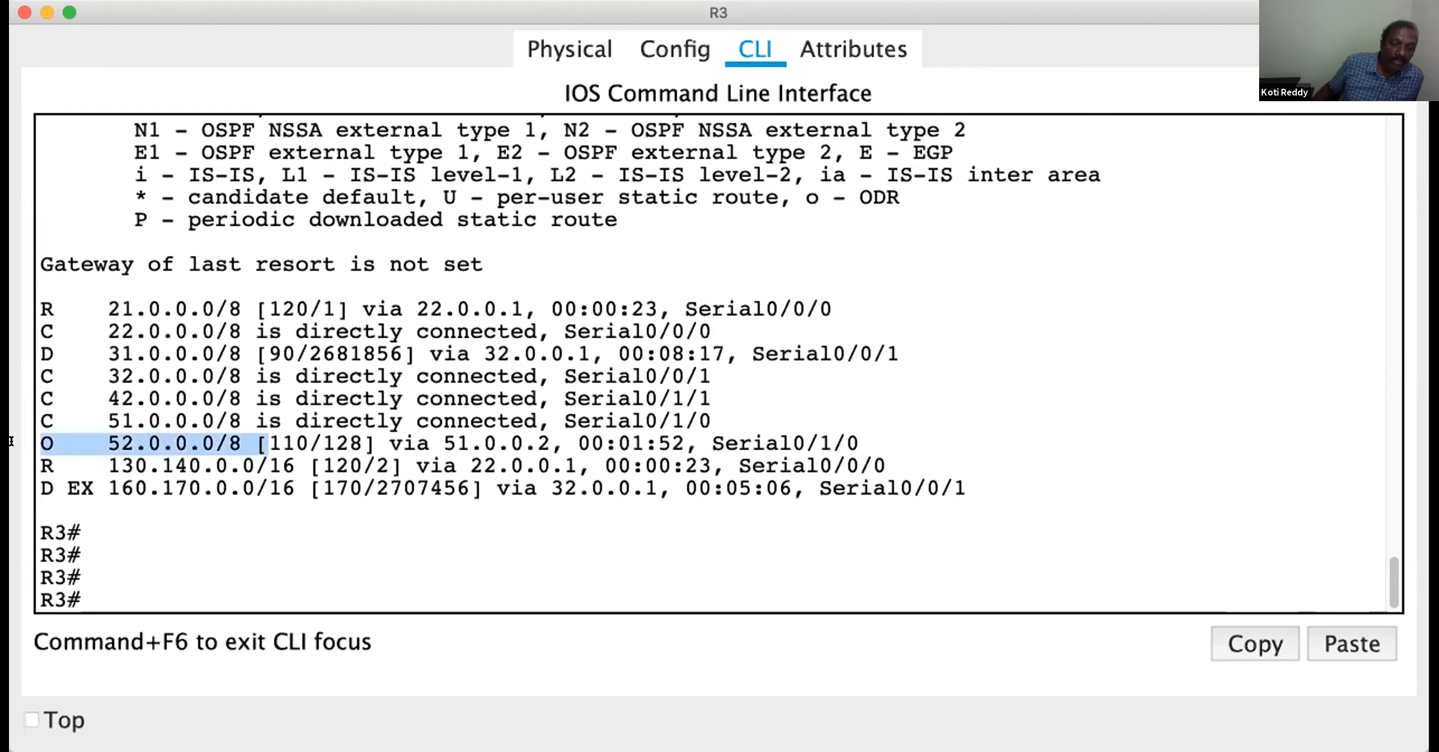
left_click(322, 511)
Display only the OSPF routes in R3's IP routing table
type("show ip route ")
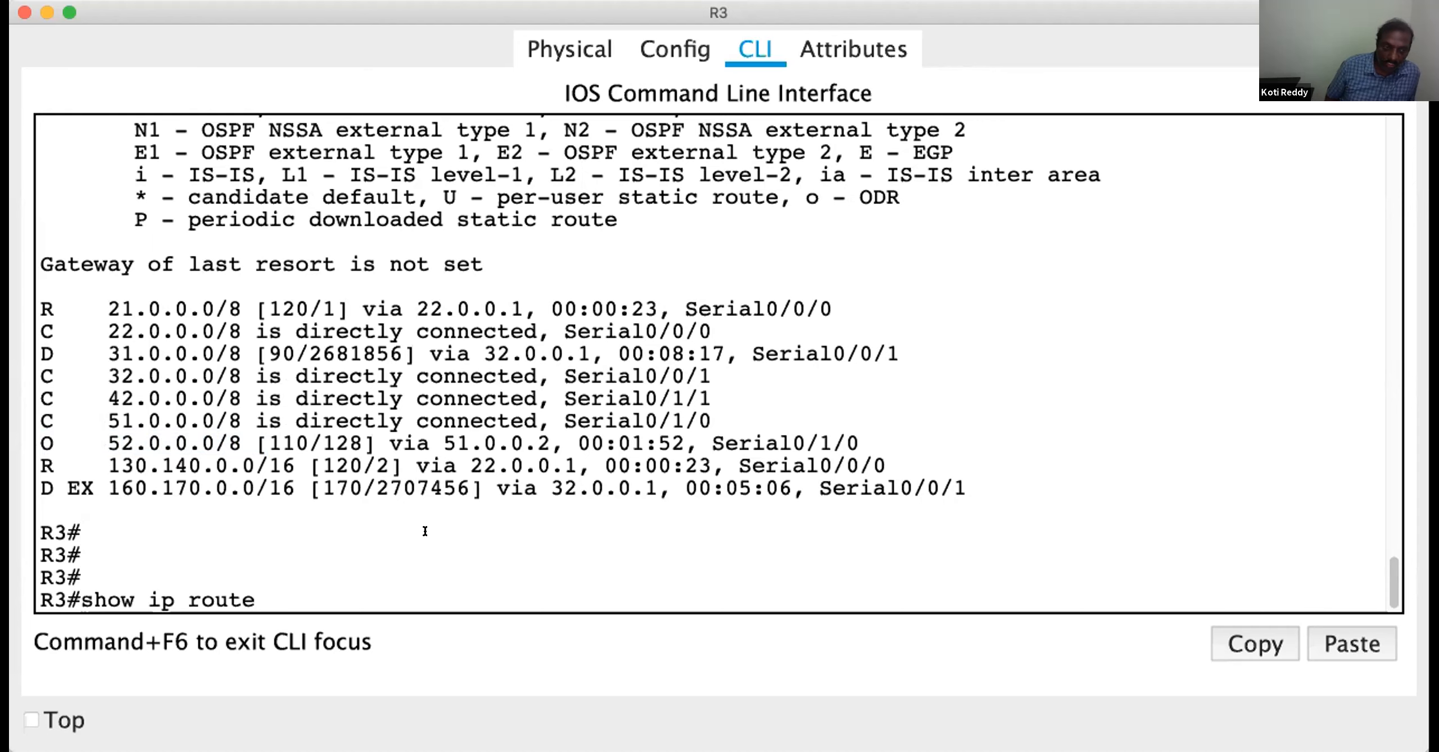
type("os")
key("Tab")
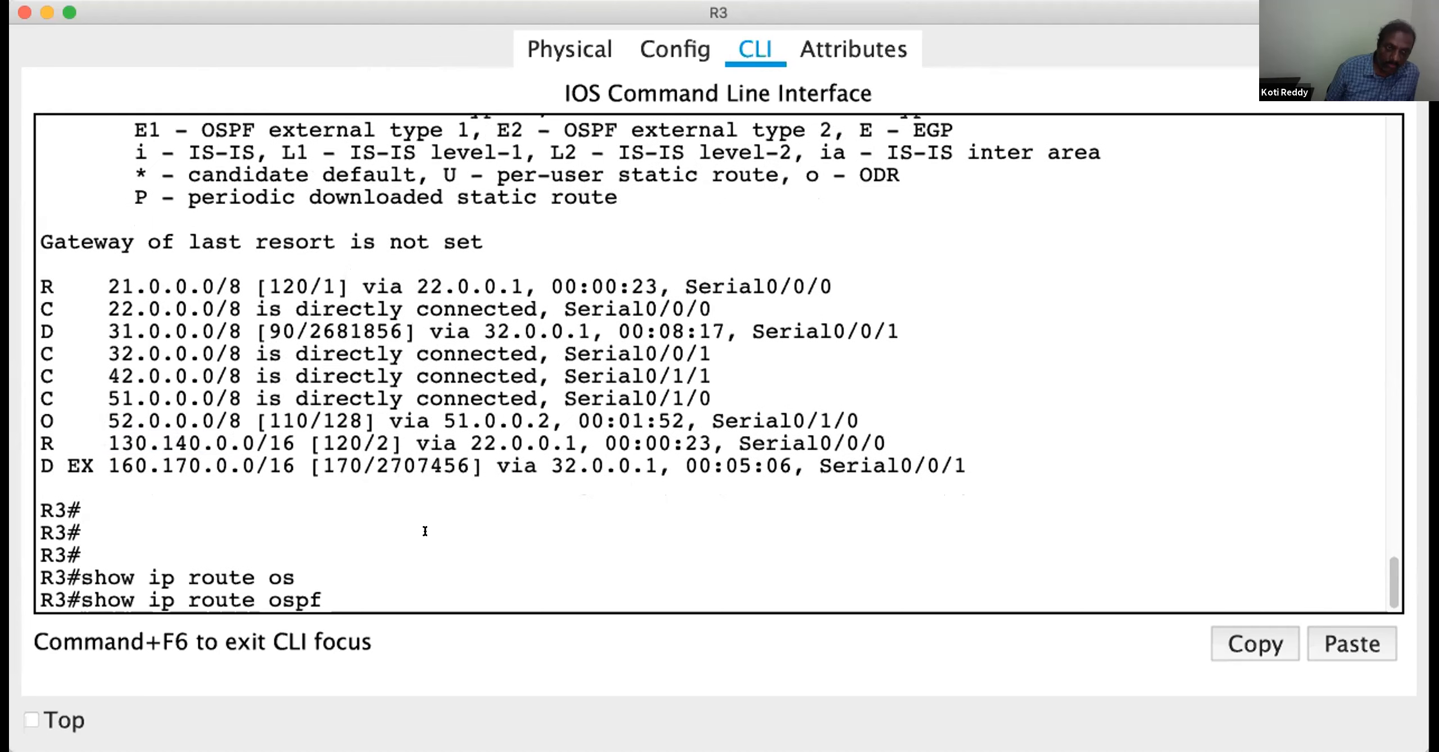
key("Return")
key("Return")
key("Return")
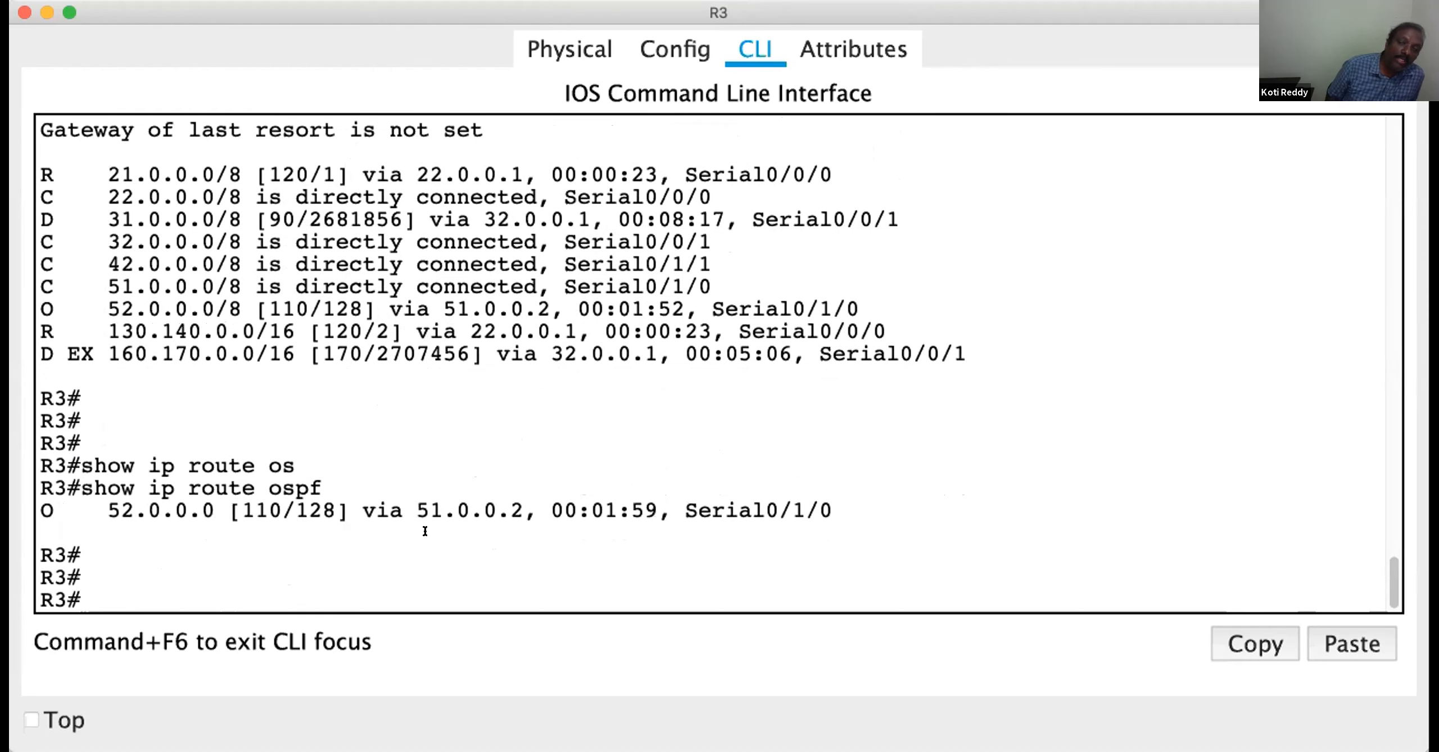
Save R3's running configuration with the wr command
type("wr")
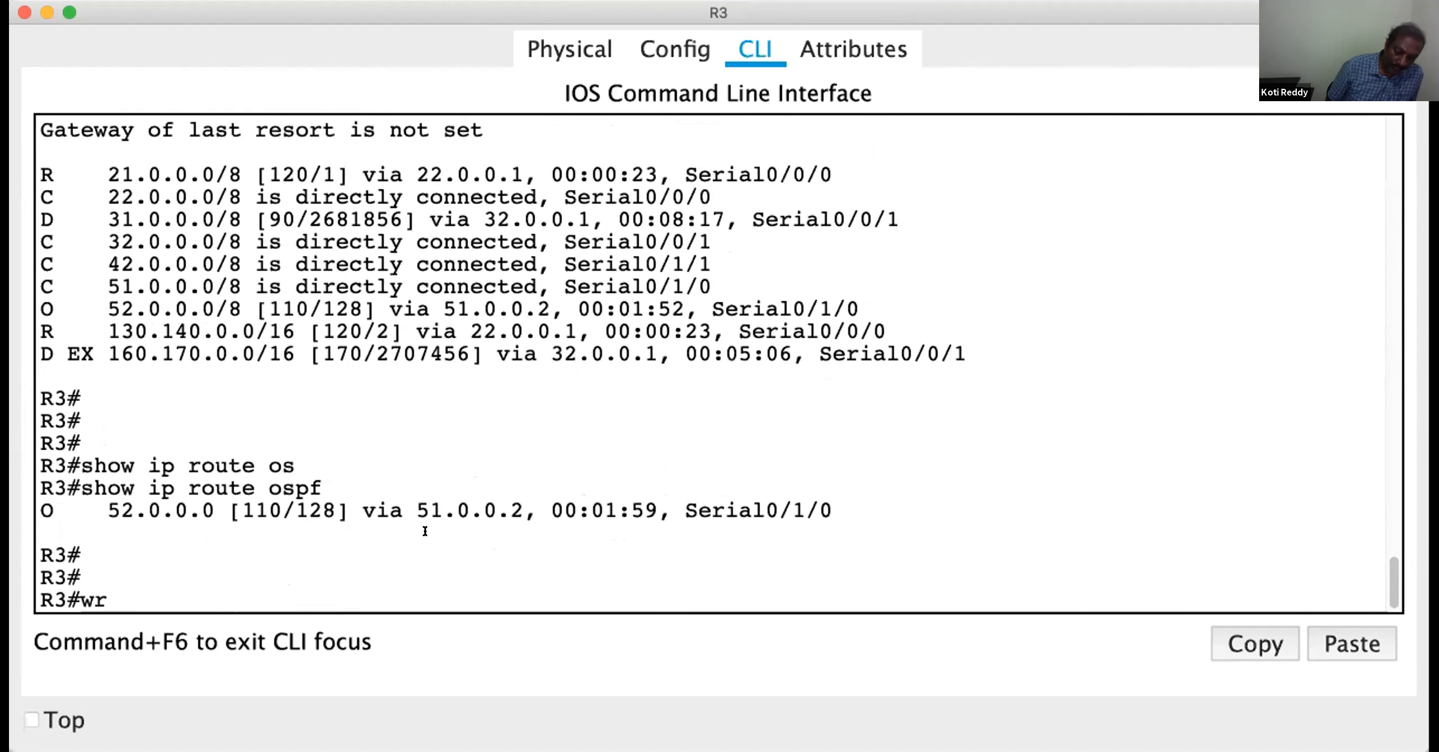
key("Return")
key("Return")
key("Return")
key("Return")
key("Return")
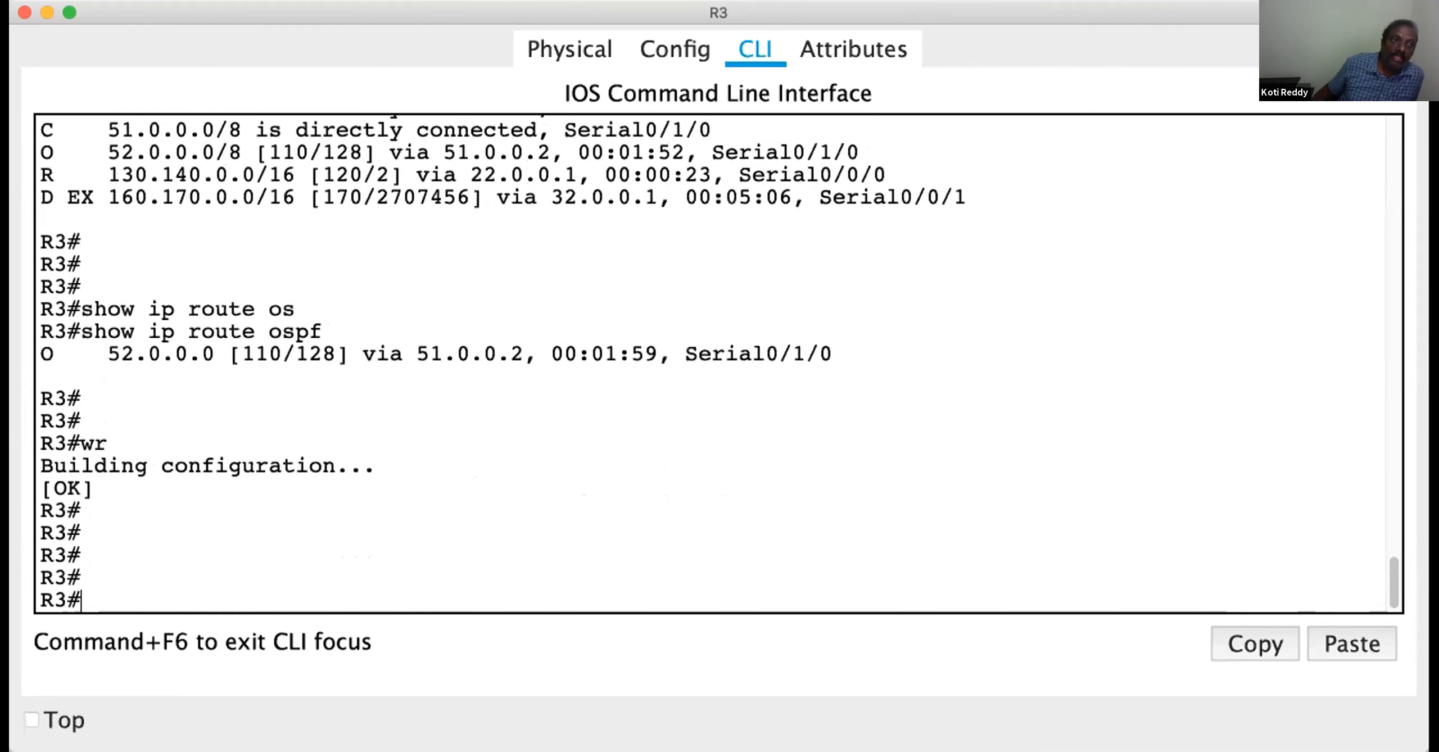
Switch to the OneNote topology and erase the blue arrow drawn from the OSPF 10 area toward R3
key("super+Tab")
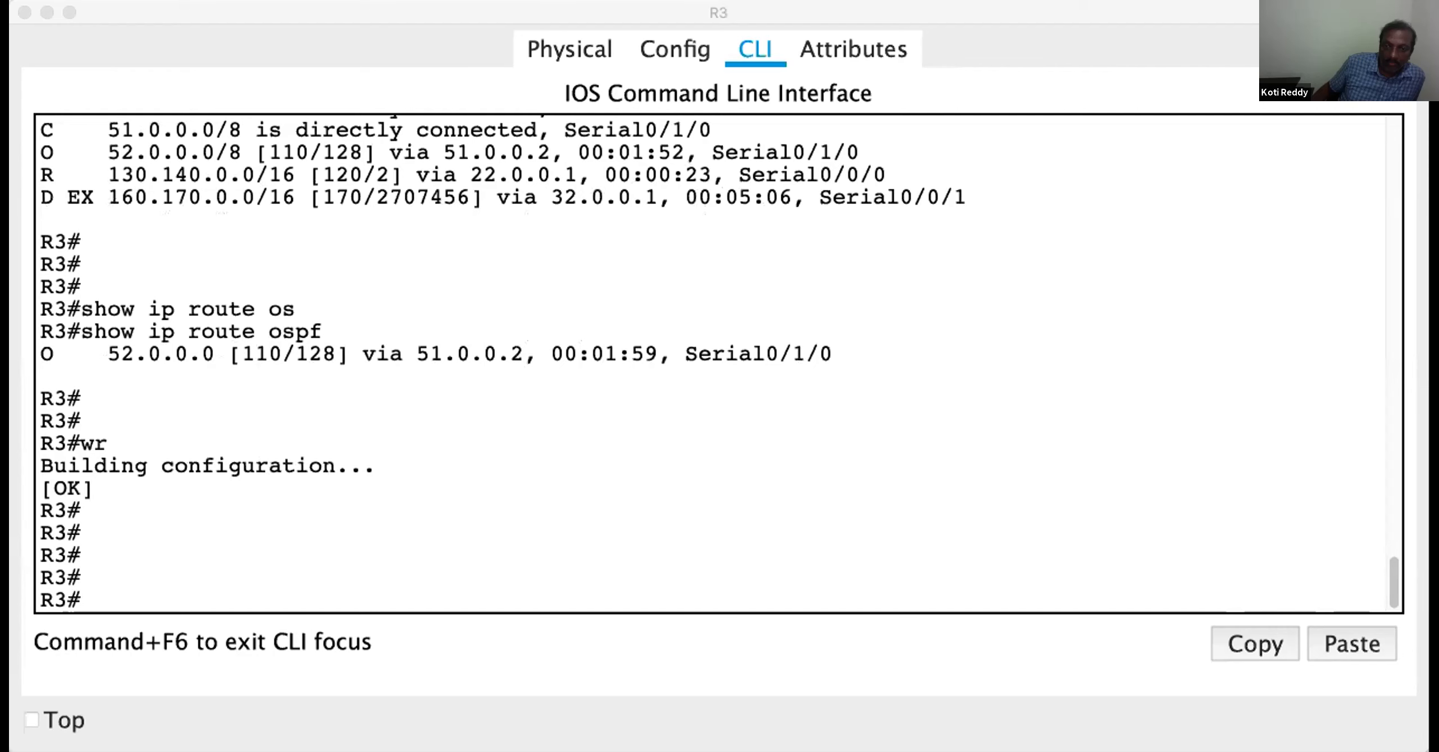
scroll(754, 322, "down", 2)
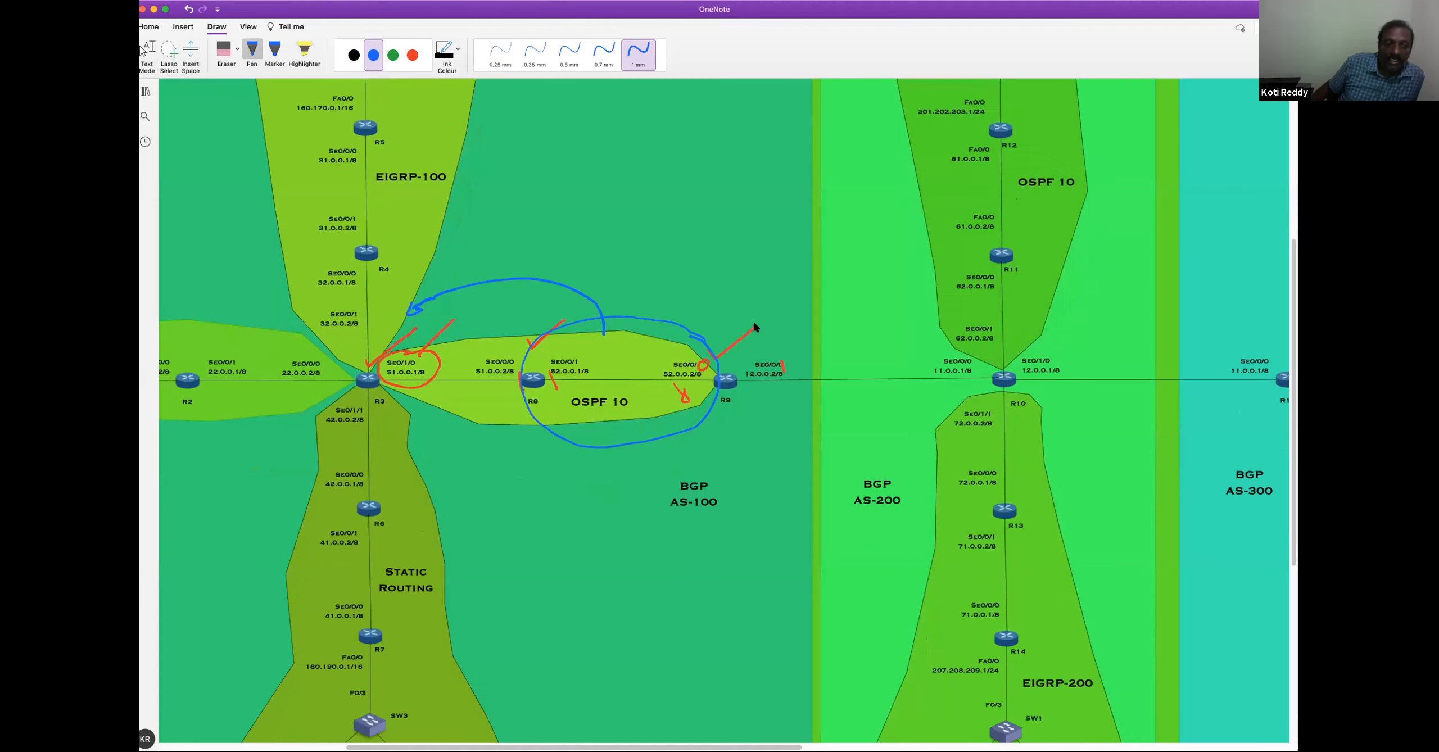
scroll(754, 322, "down", 1)
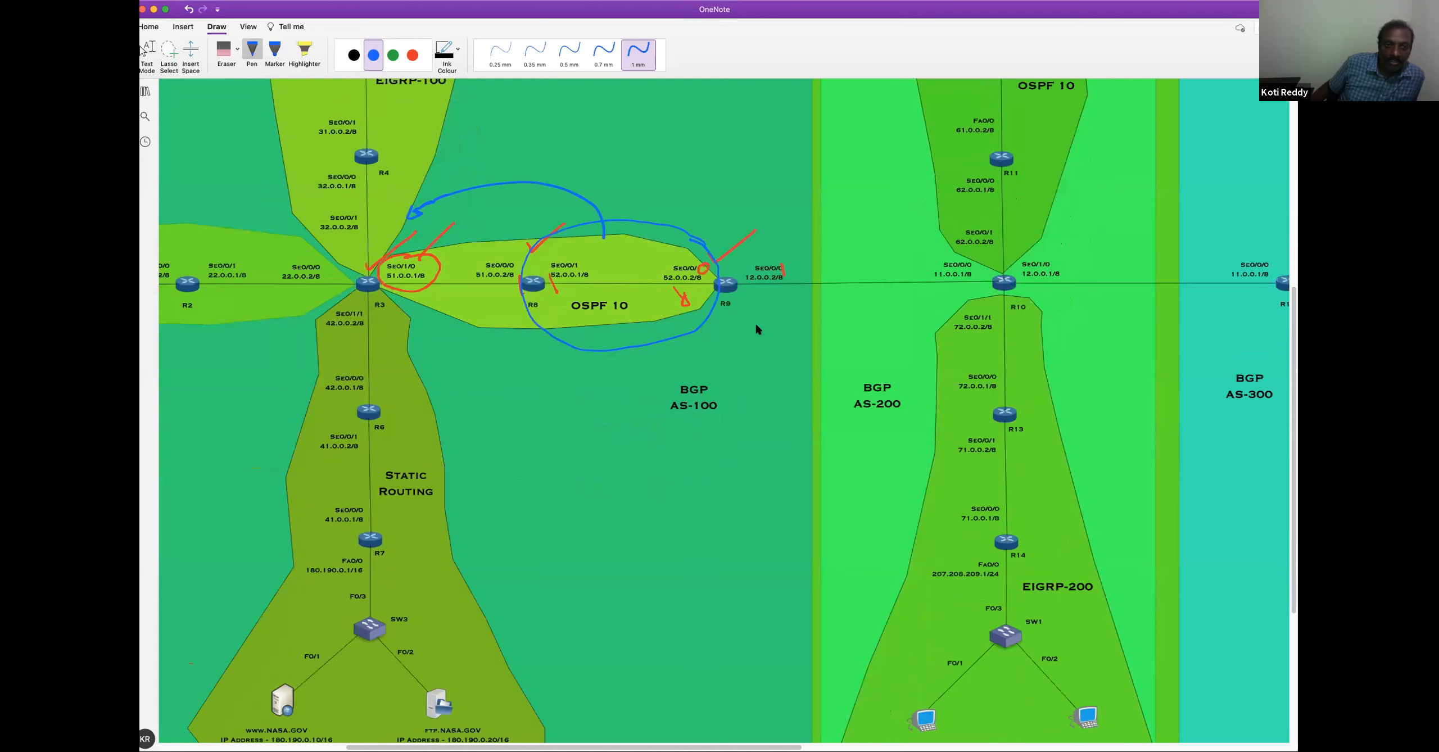
scroll(755, 325, "down", 2)
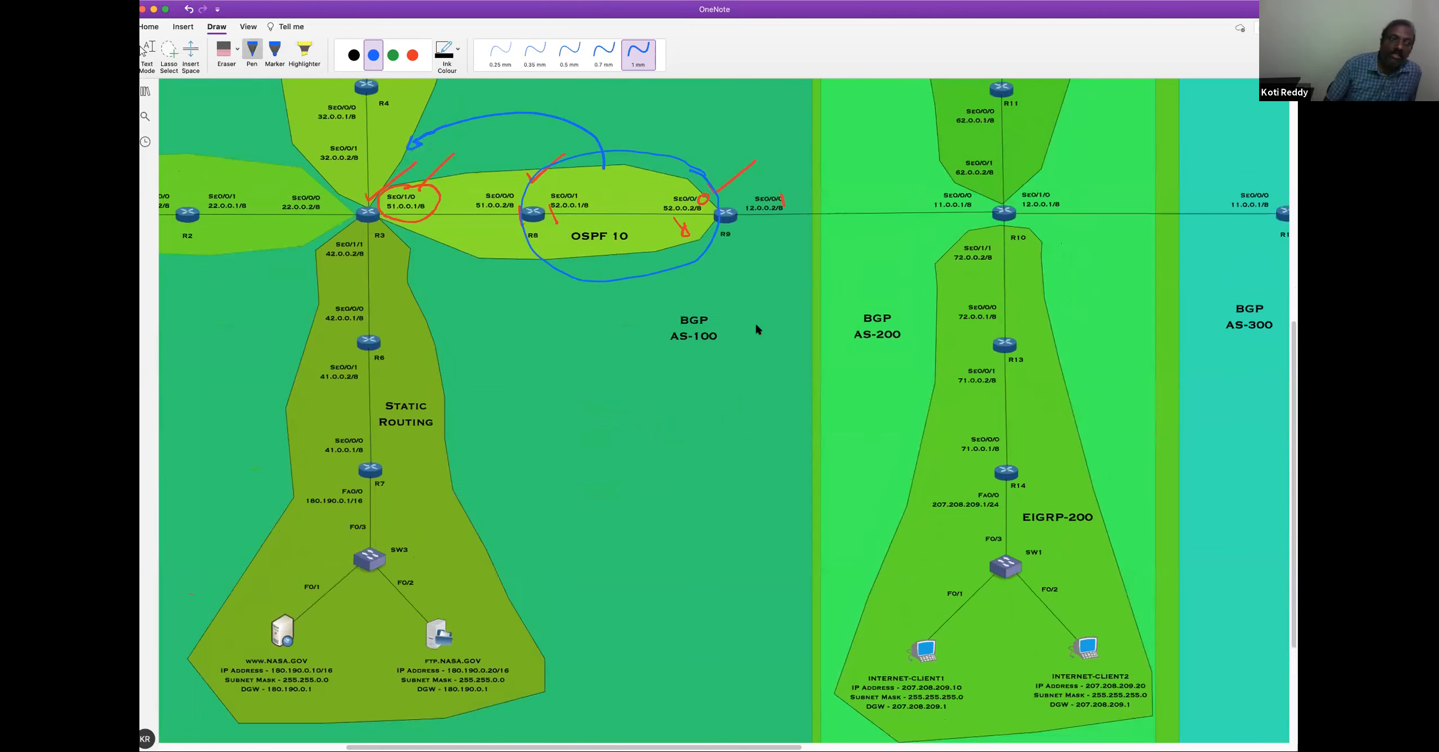
left_click(225, 50)
left_click_drag(349, 125, 395, 202)
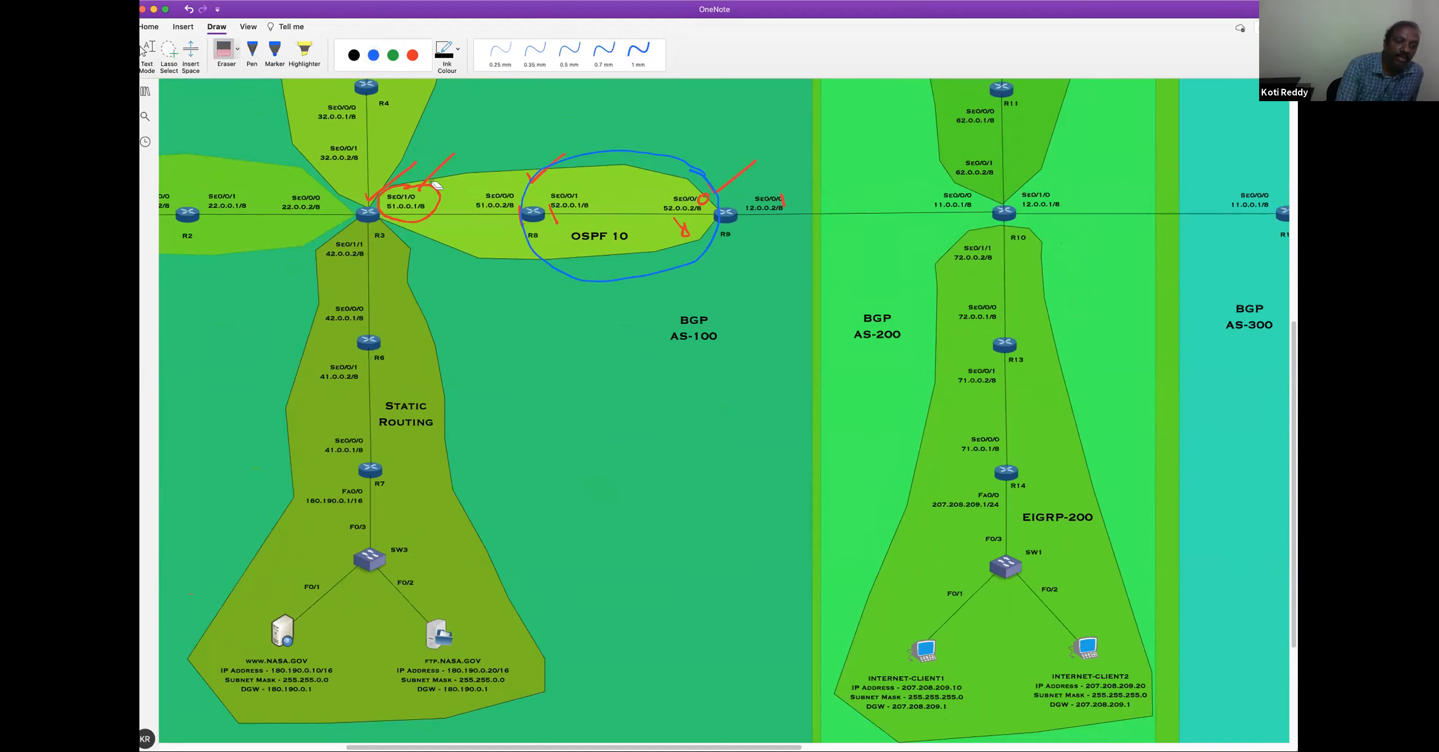
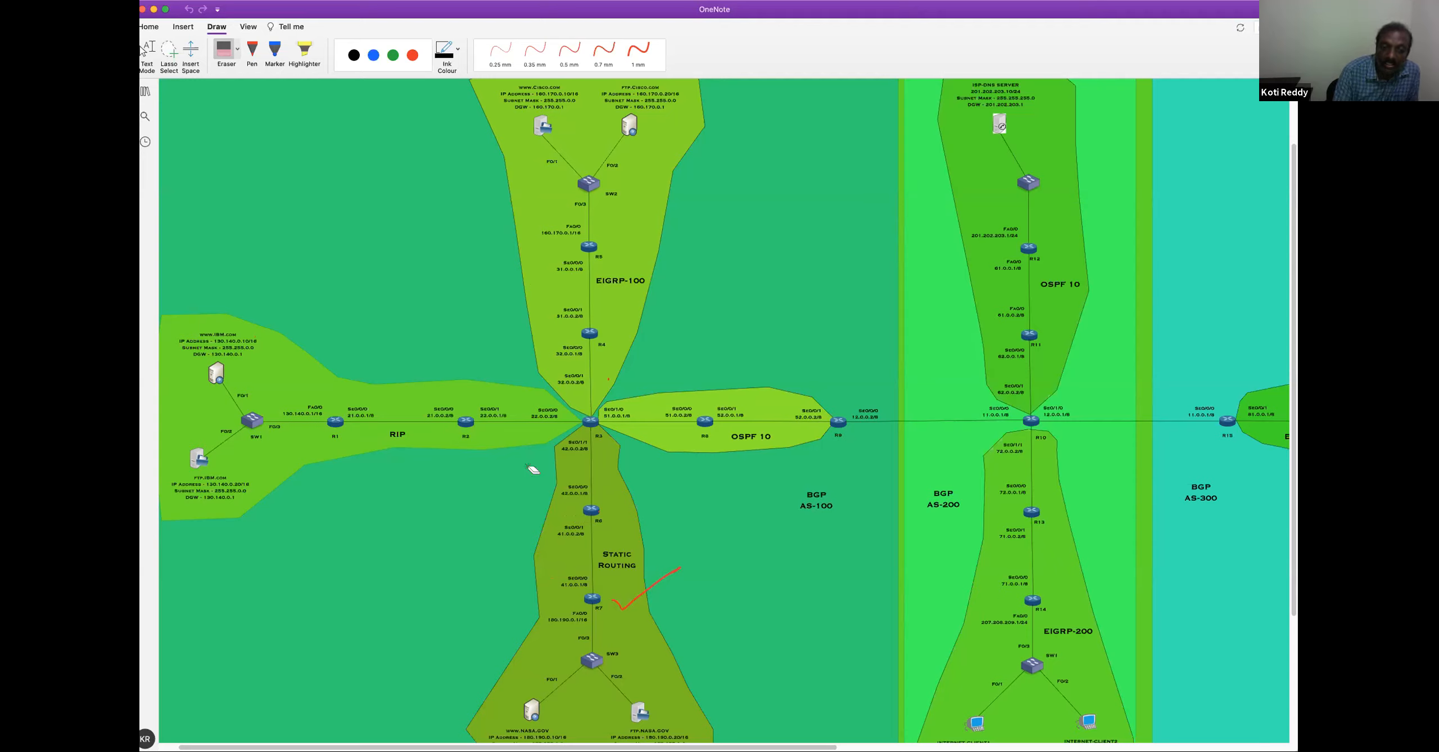
Draw a red loop spanning the RIP, EIGRP-100 and OSPF 10 areas, arrows from R7 to R6 and R6 to R3, and a tick beside R6
left_click(252, 53)
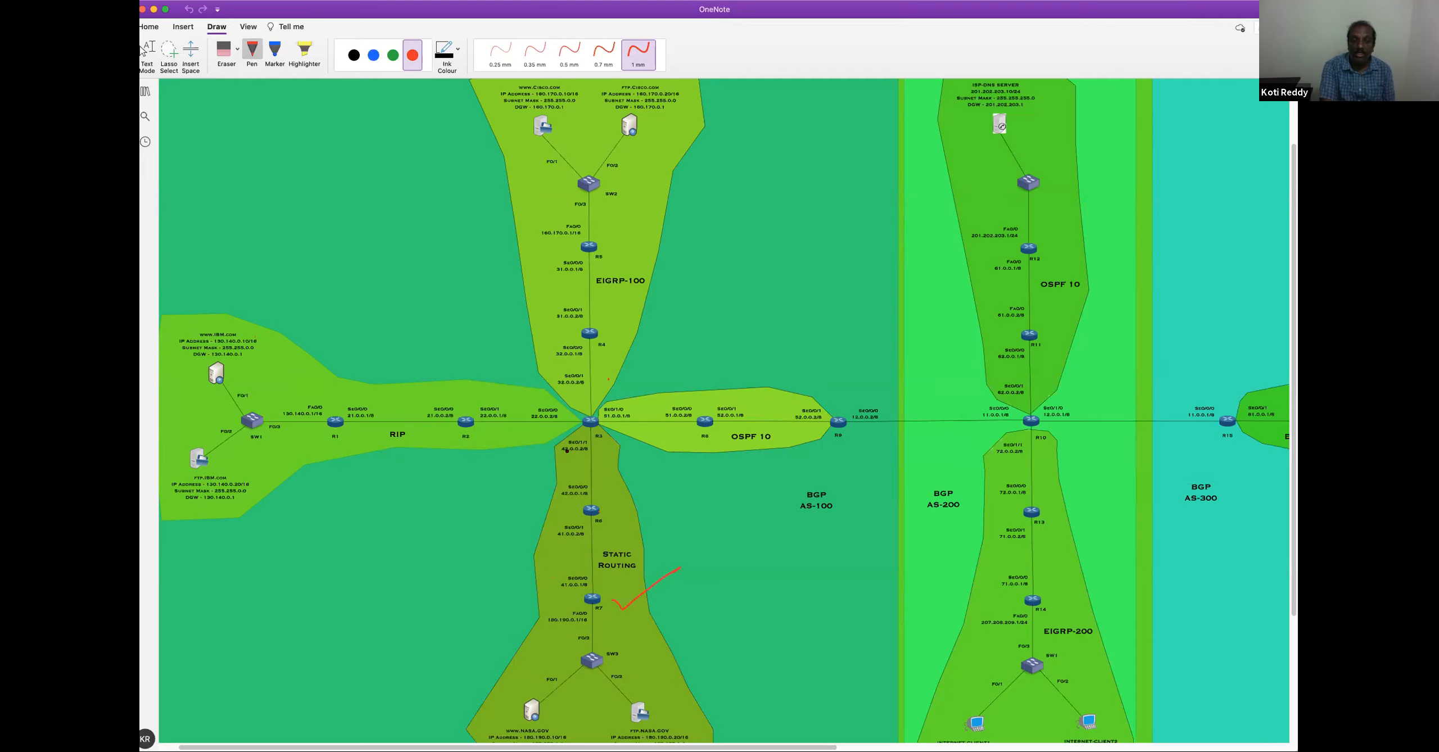
left_click_drag(581, 430, 367, 453)
mouse_move(338, 325)
left_mouse_down()
mouse_move(495, 168)
mouse_move(806, 276)
mouse_move(832, 354)
mouse_move(613, 416)
left_mouse_up()
left_click_drag(579, 600, 579, 516)
left_click_drag(574, 524, 565, 511)
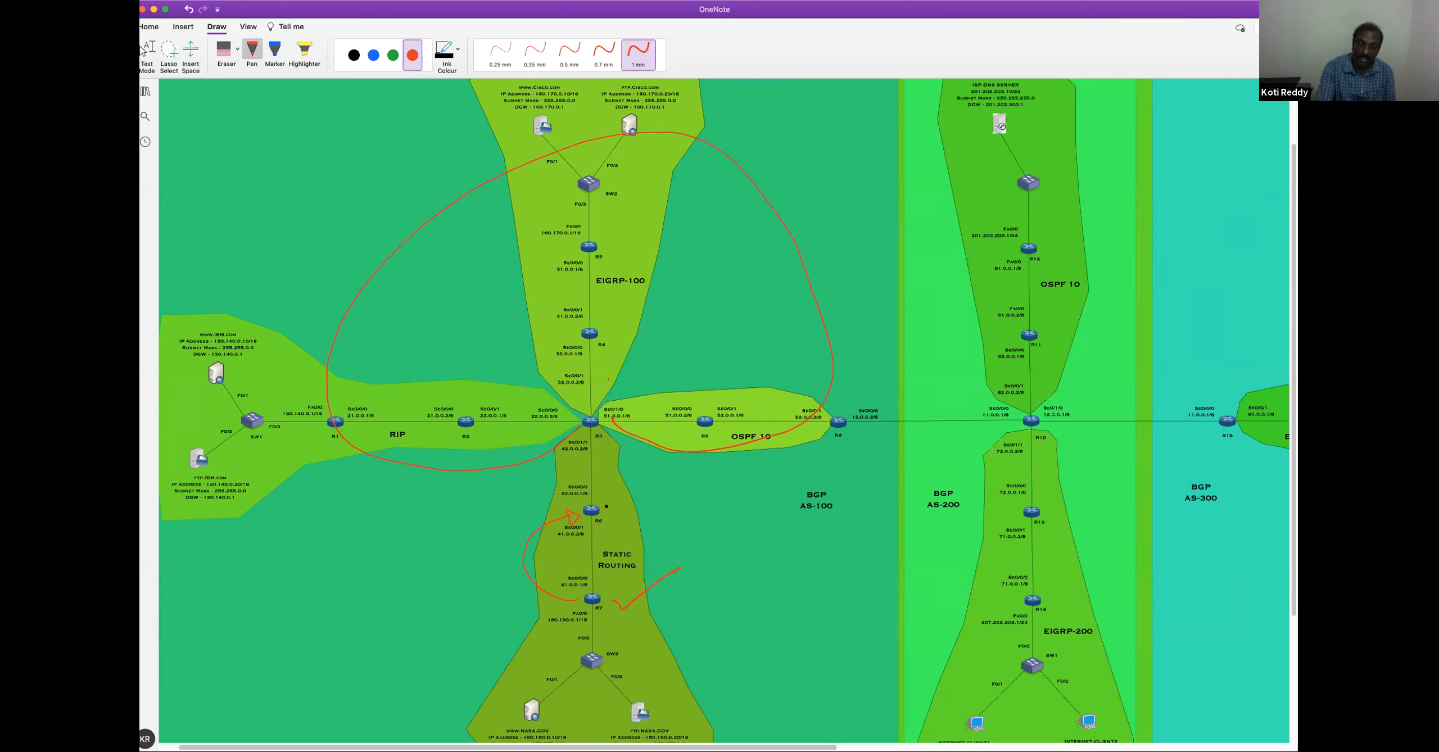
left_click_drag(609, 508, 634, 493)
left_click_drag(596, 500, 604, 444)
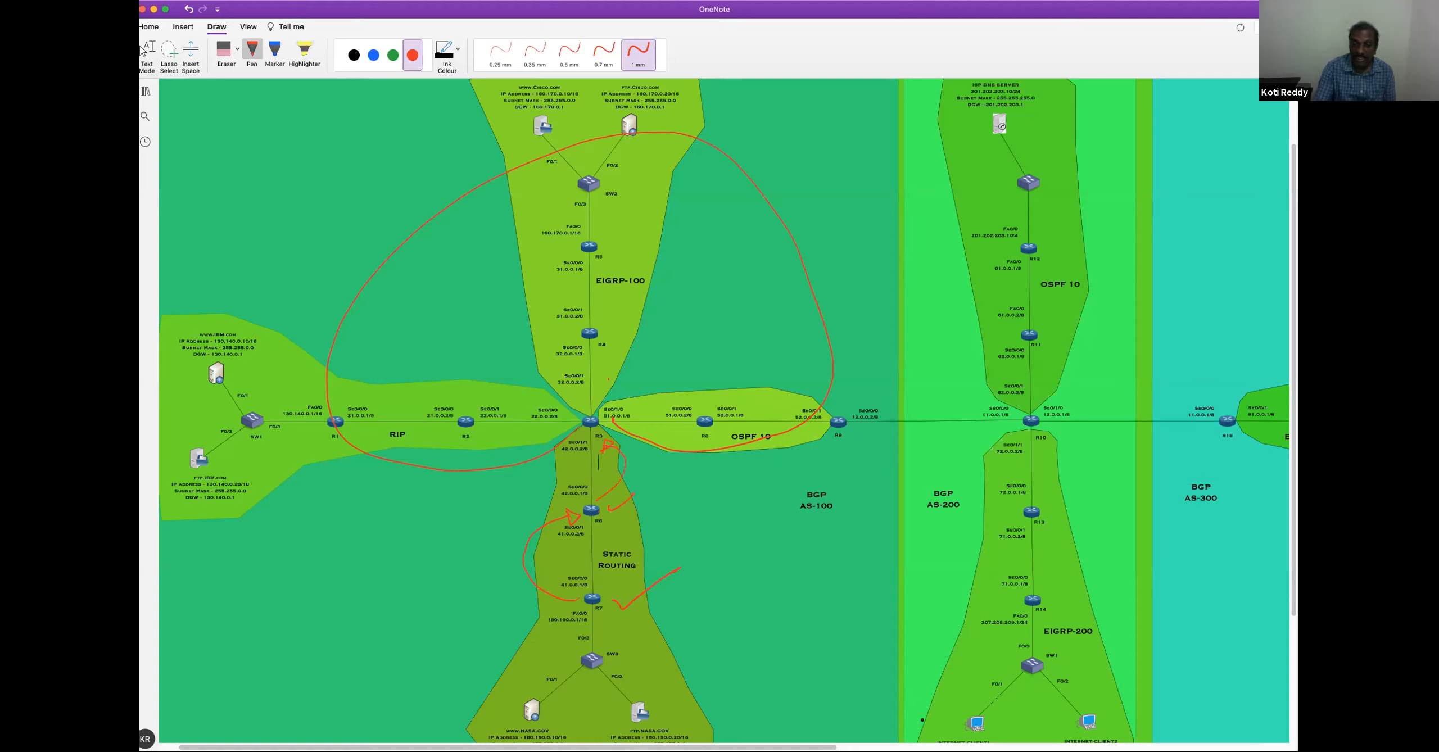
Erase all the red ink from the topology, including the loop, the arrows and the ticks in the Static Routing area
scroll(774, 353, "right", 5)
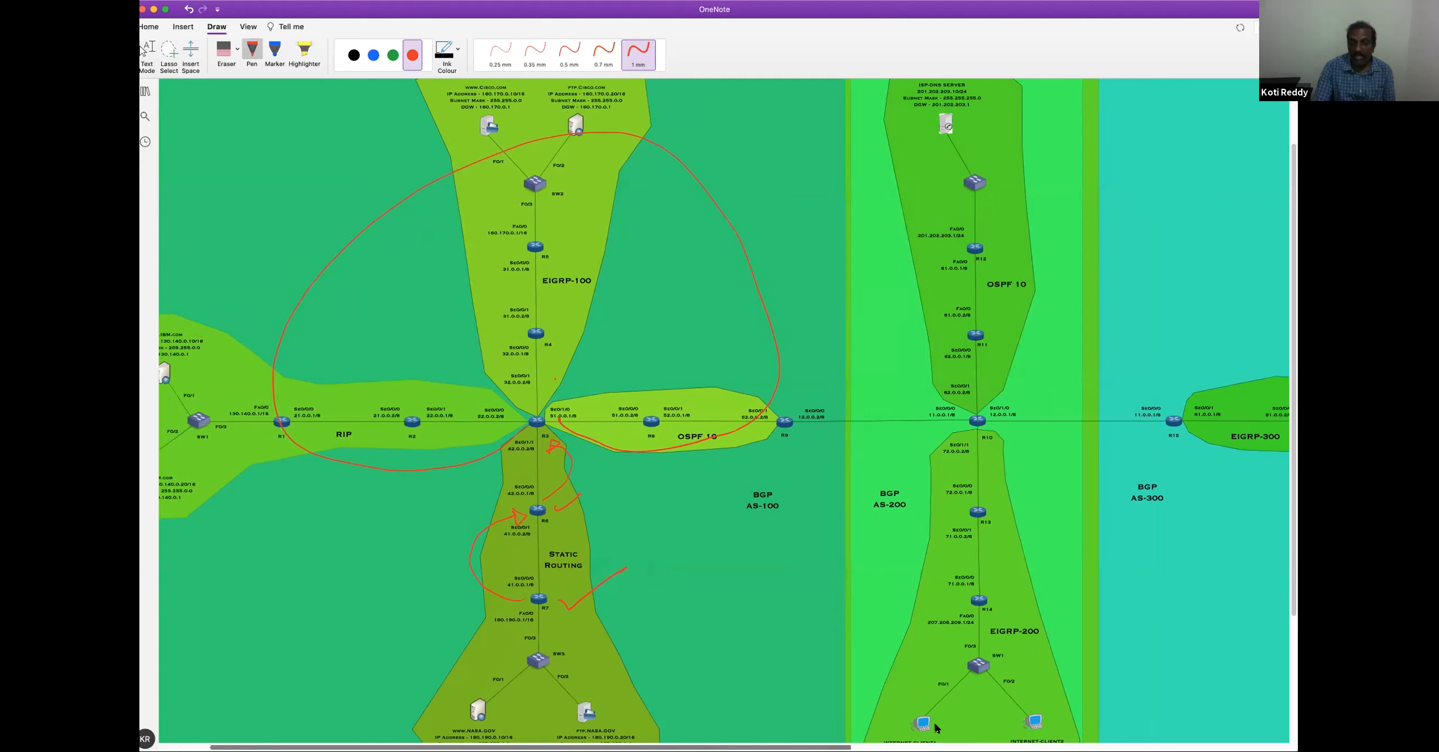
scroll(774, 353, "left", 1)
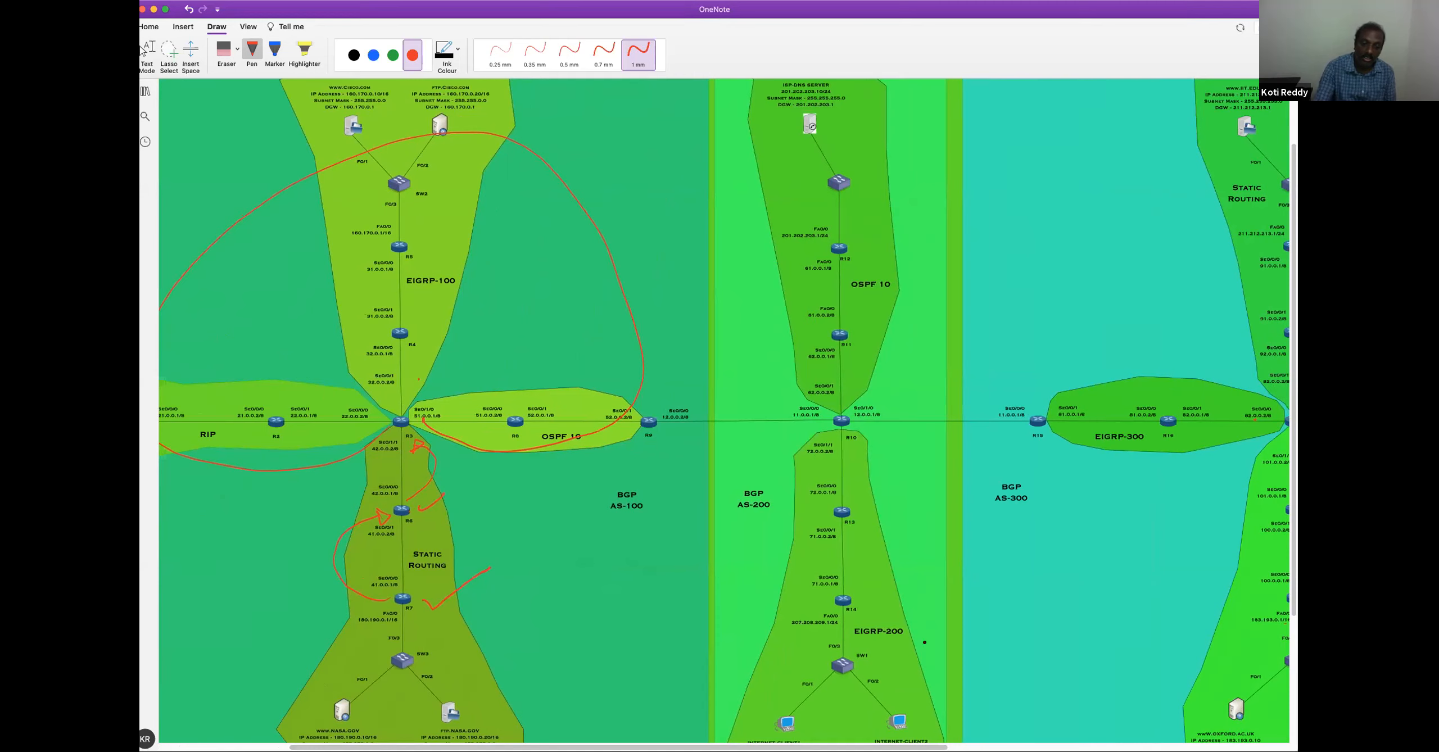
left_click_drag(929, 745, 800, 745)
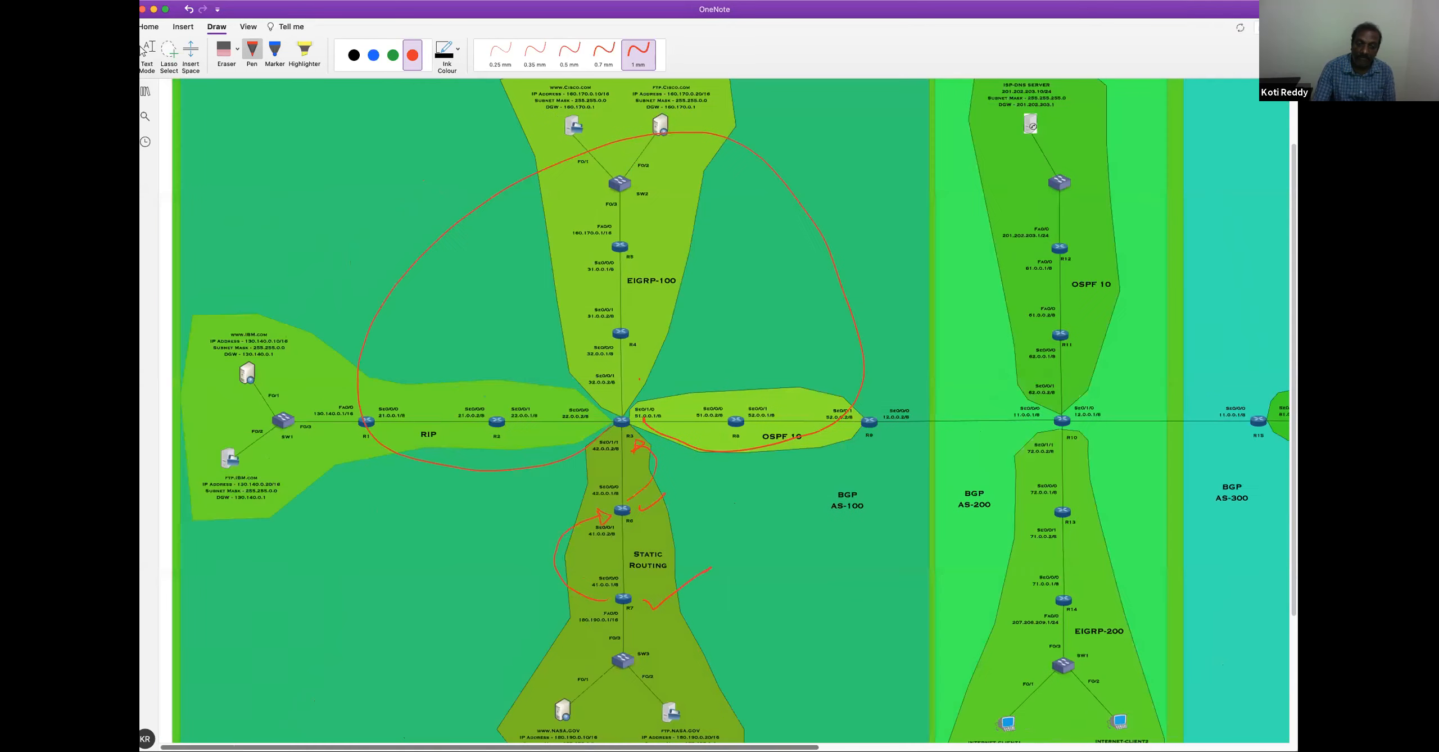
left_click(235, 49)
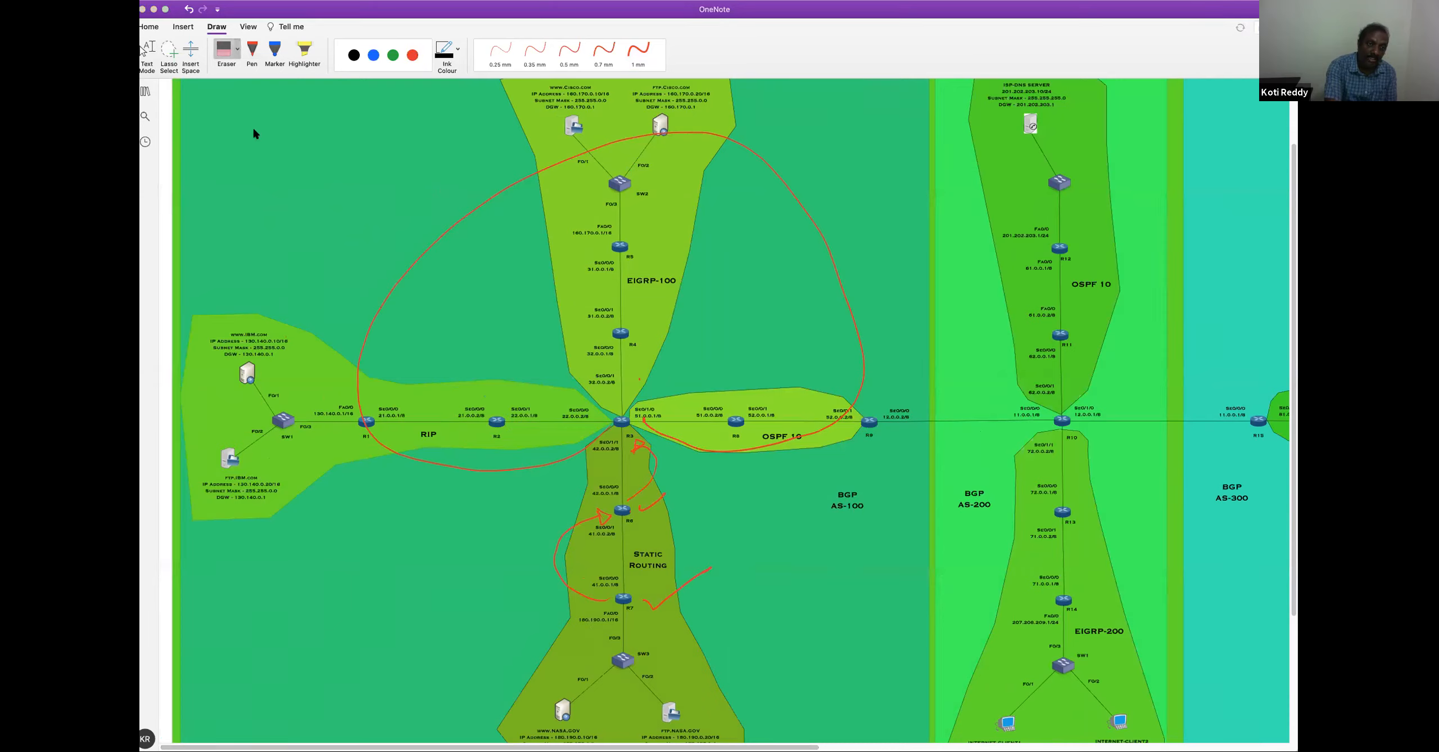
mouse_move(676, 429)
left_mouse_down()
mouse_move(586, 535)
mouse_move(638, 504)
mouse_move(666, 599)
left_mouse_up()
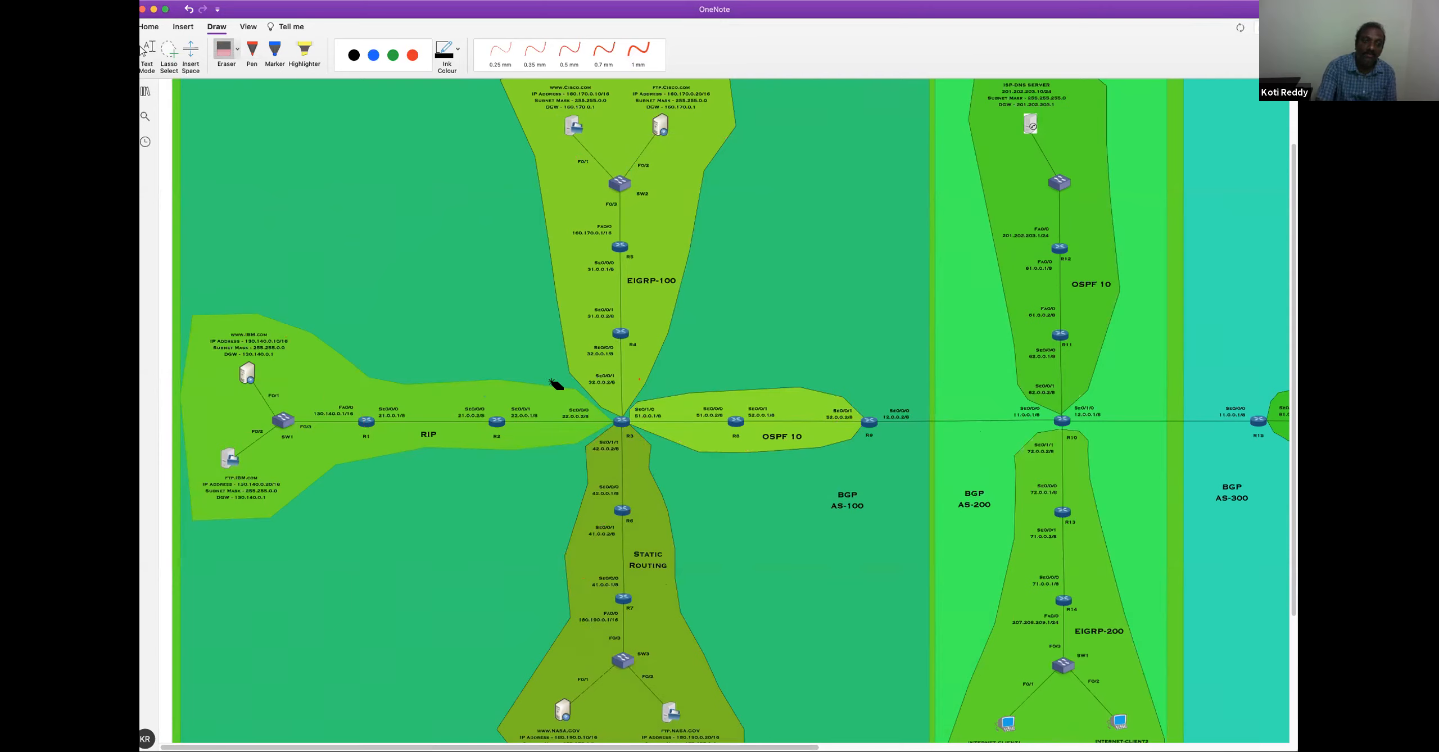
Draw red 1 mm arrows from R7 to R6 and from R6 to R3 in the Static Routing area
left_click(412, 55)
left_click(638, 52)
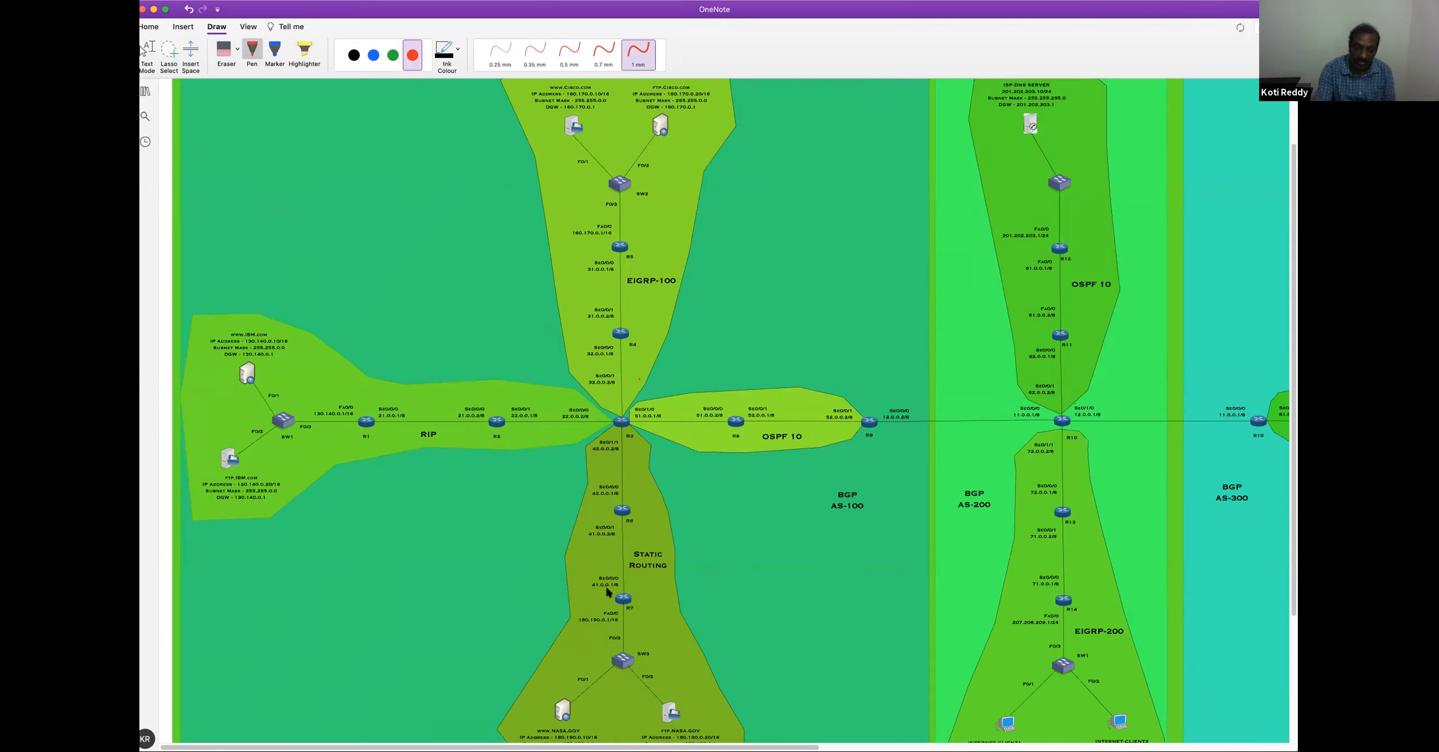
mouse_move(612, 600)
left_mouse_down()
mouse_move(587, 597)
mouse_move(550, 541)
mouse_move(610, 513)
mouse_move(597, 509)
left_mouse_up()
mouse_move(656, 497)
left_mouse_down()
mouse_move(639, 509)
mouse_move(641, 451)
left_mouse_up()
key("Escape")
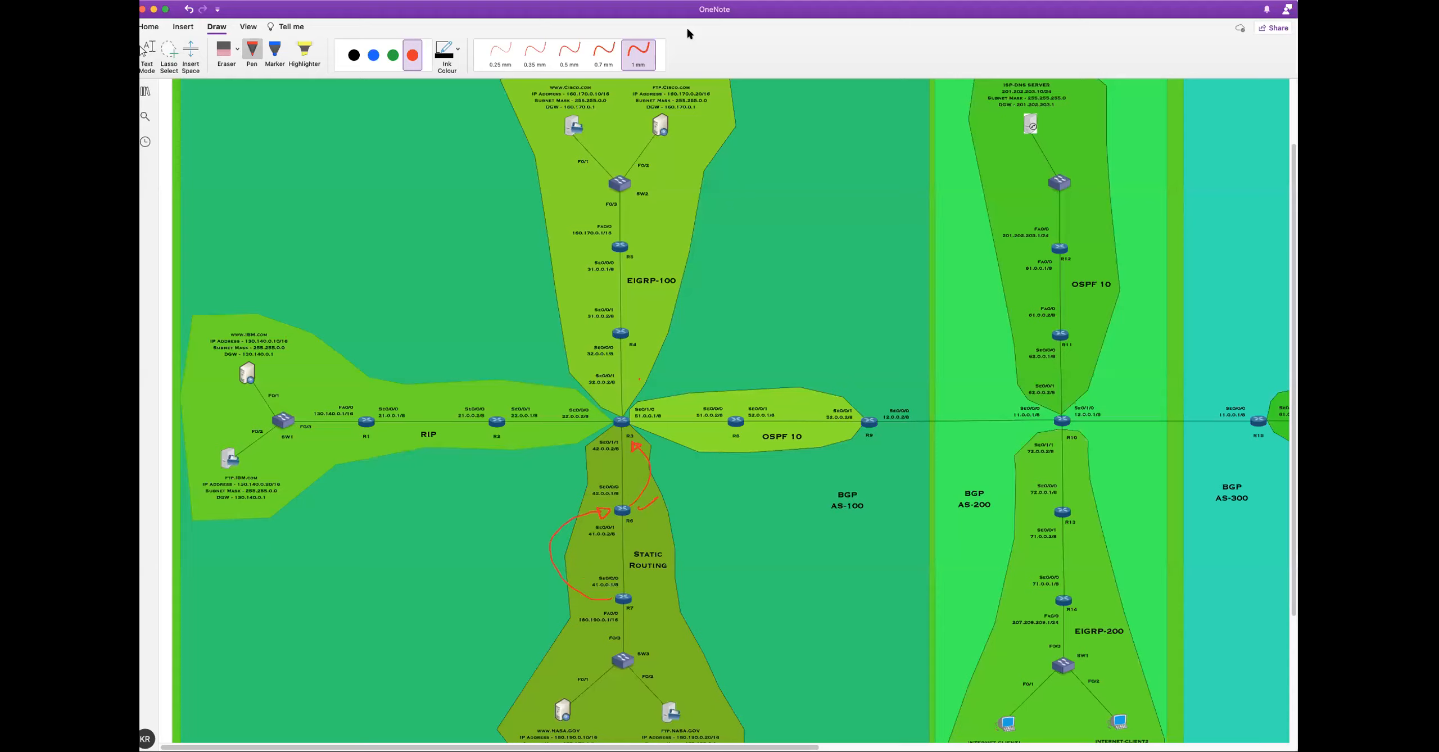
key("Escape")
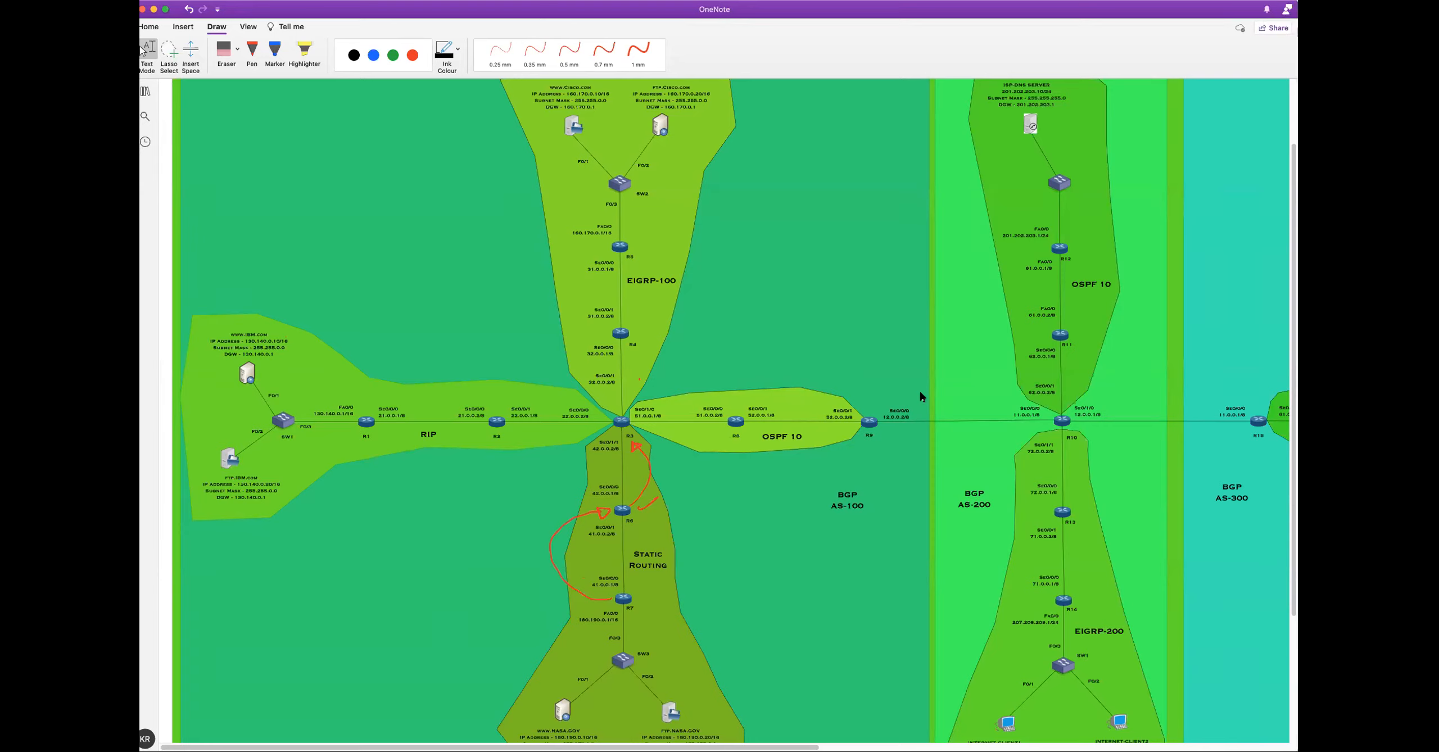
left_click(252, 54)
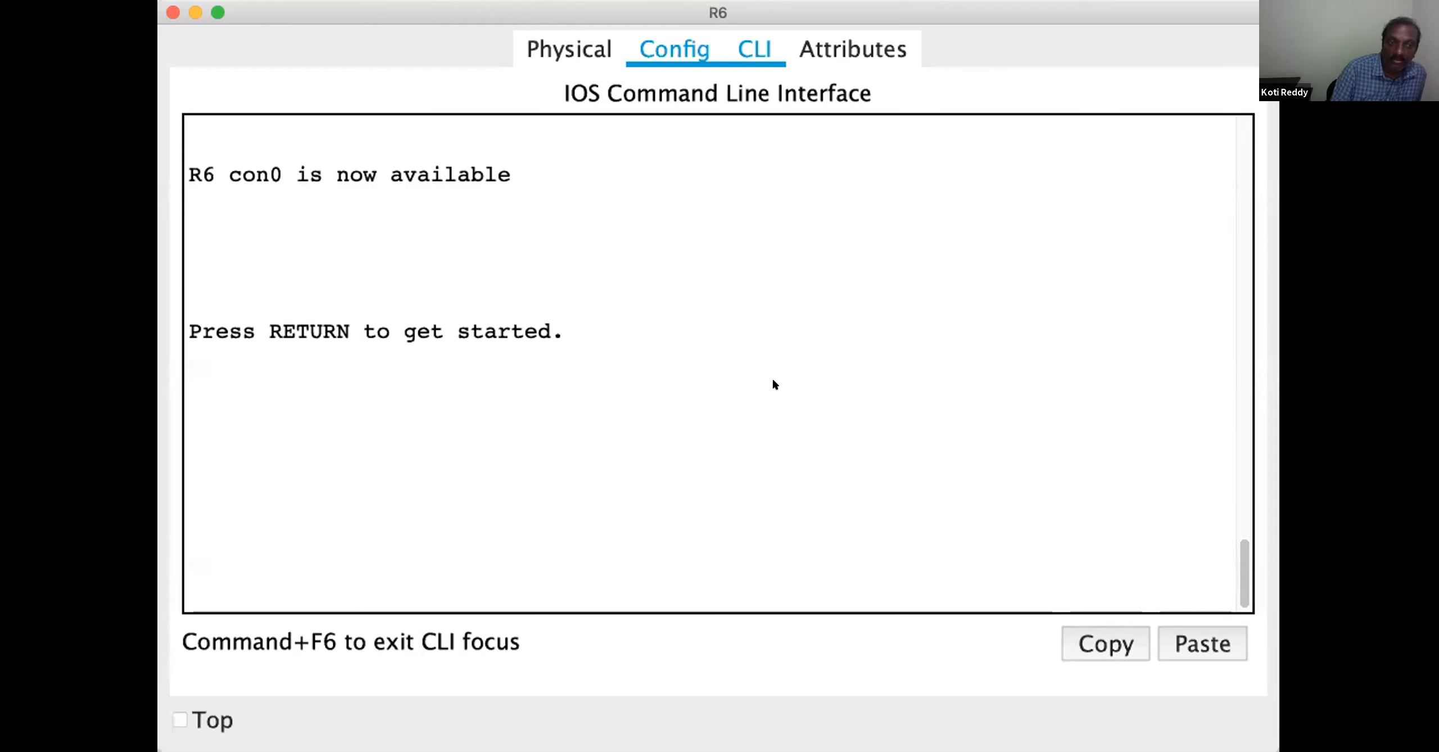
Switch to Packet Tracer, activate R6's command line and keep its window always on top
left_click(772, 388)
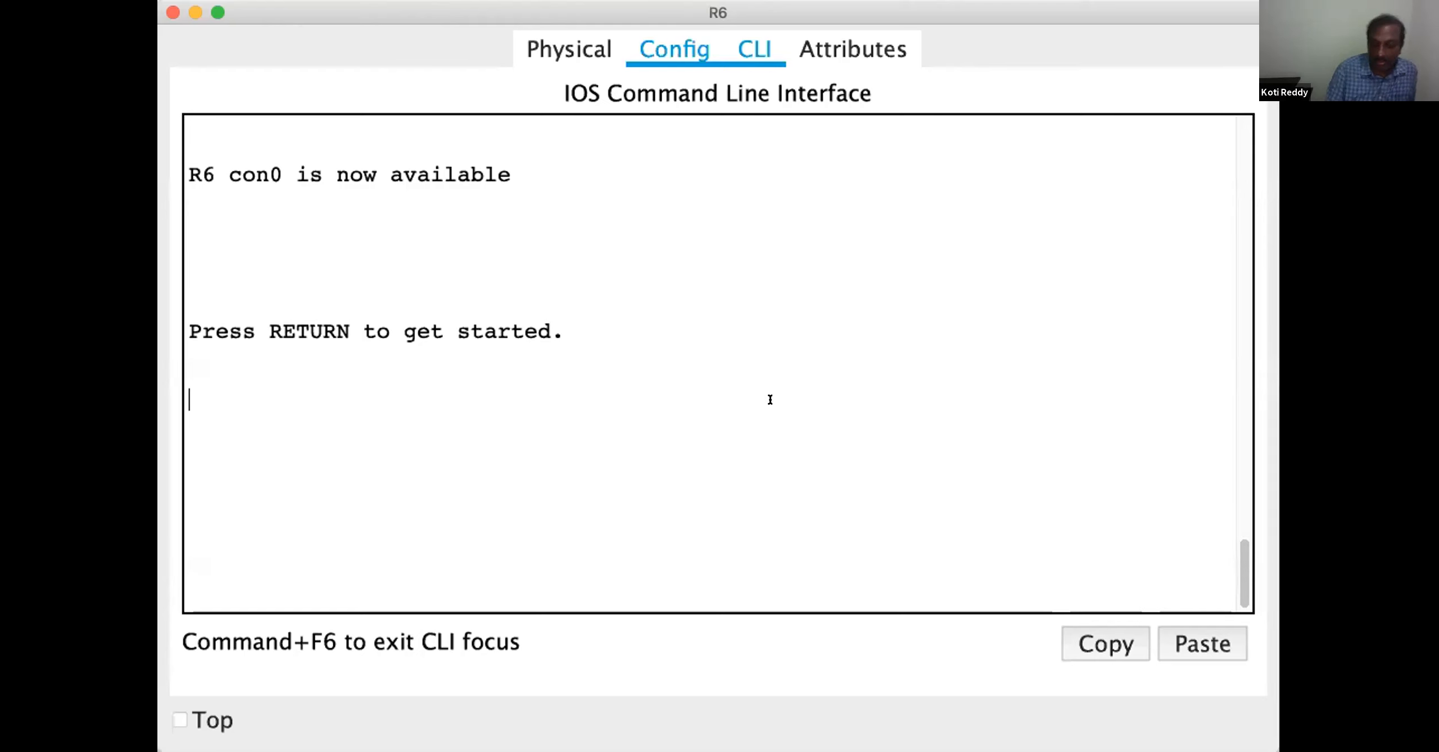
key("Return")
key("Return")
key("Return")
key("Return")
key("Return")
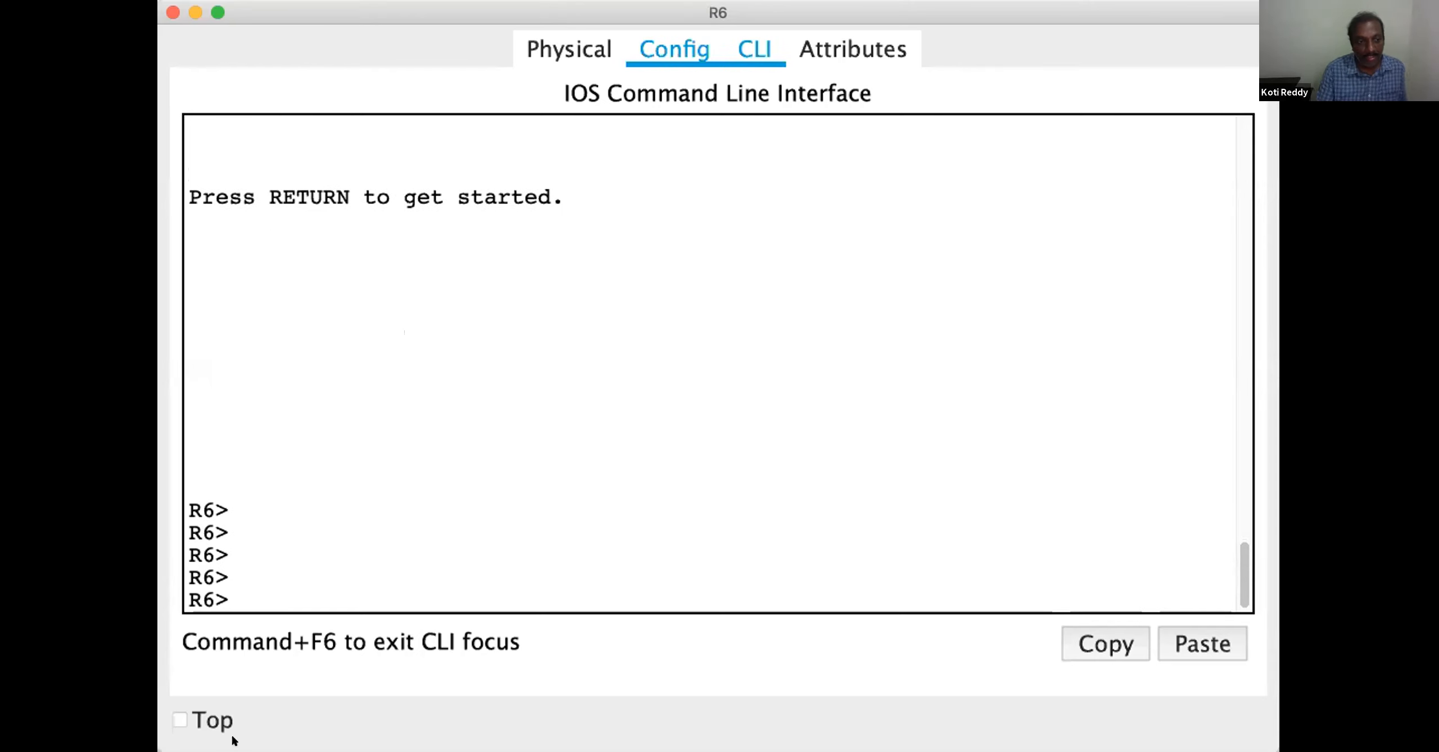
left_click(195, 719)
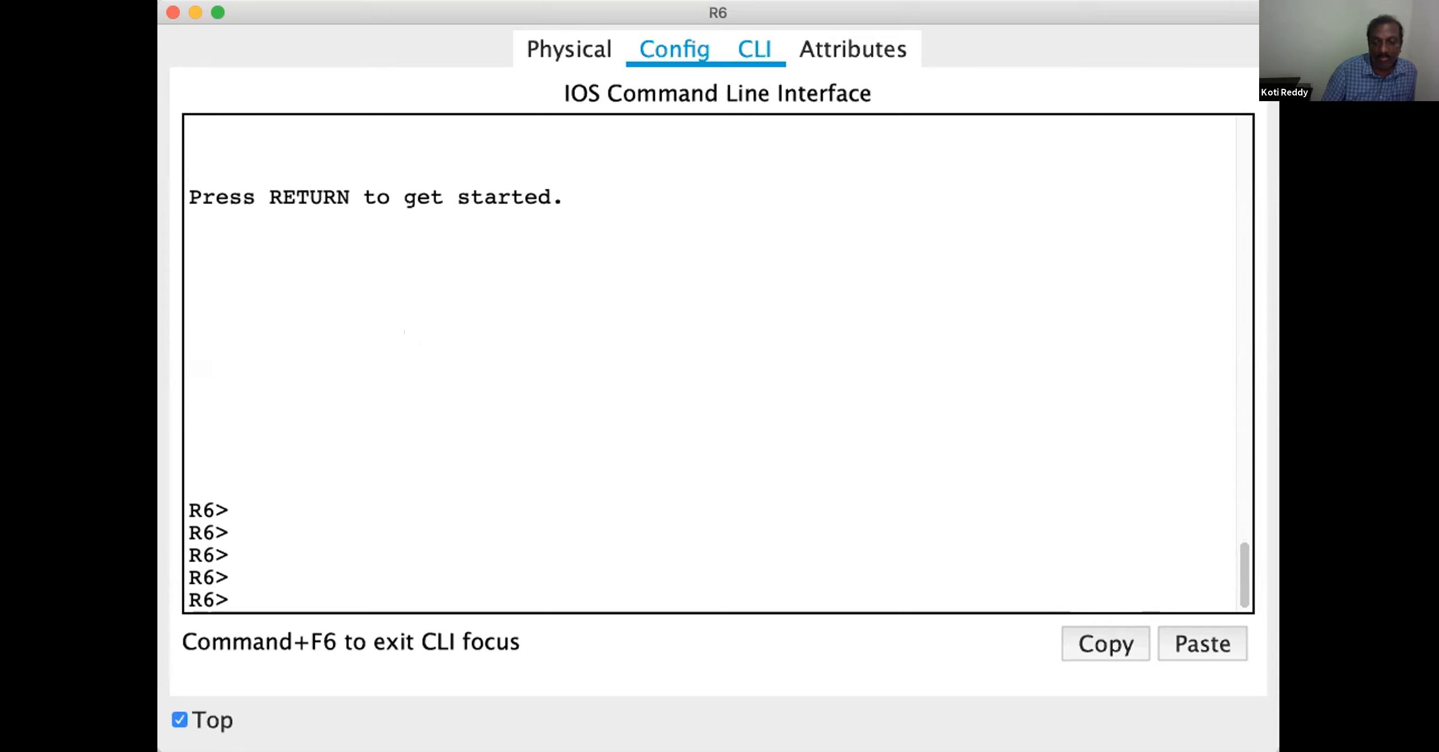
left_click(1004, 10)
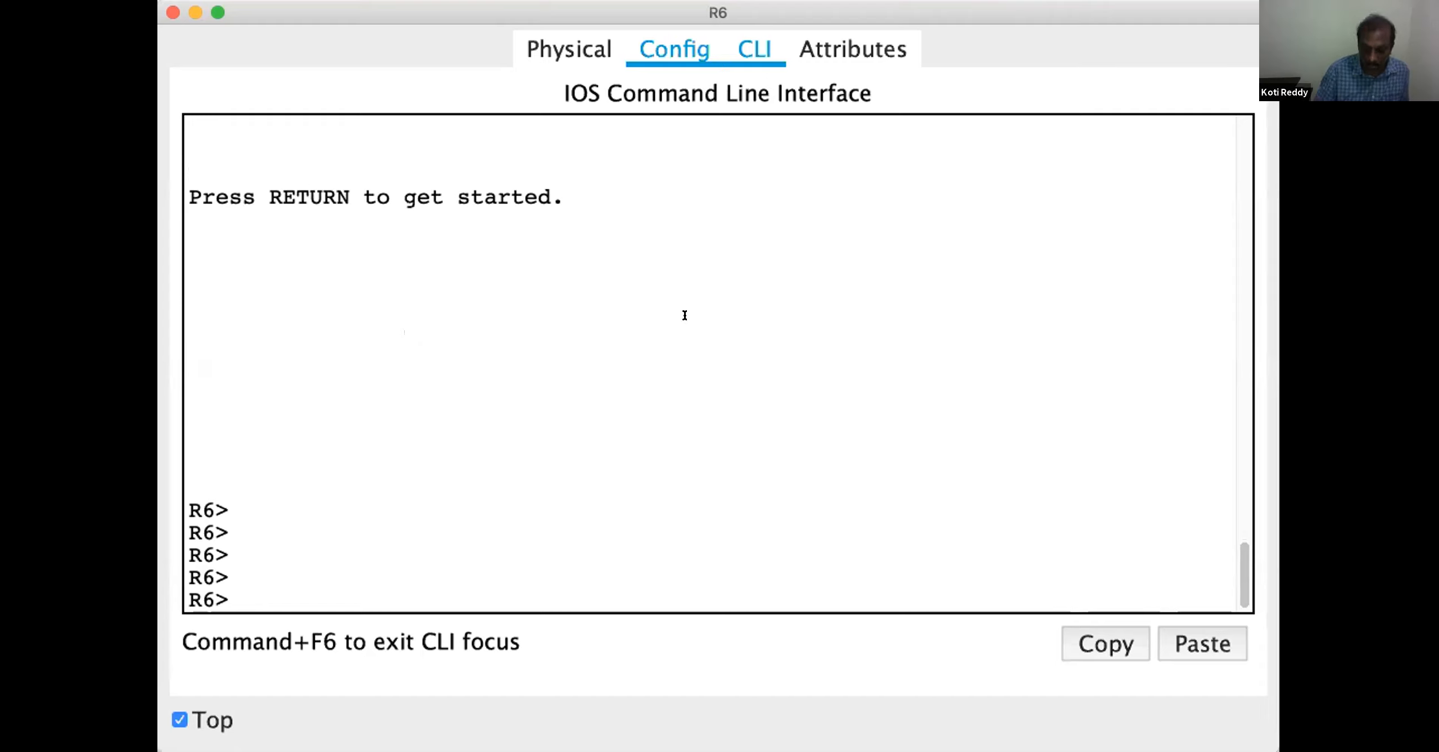
Enter privileged mode and global configuration mode on R6
type("en")
key("Return")
key("Return")
key("Return")
key("Return")
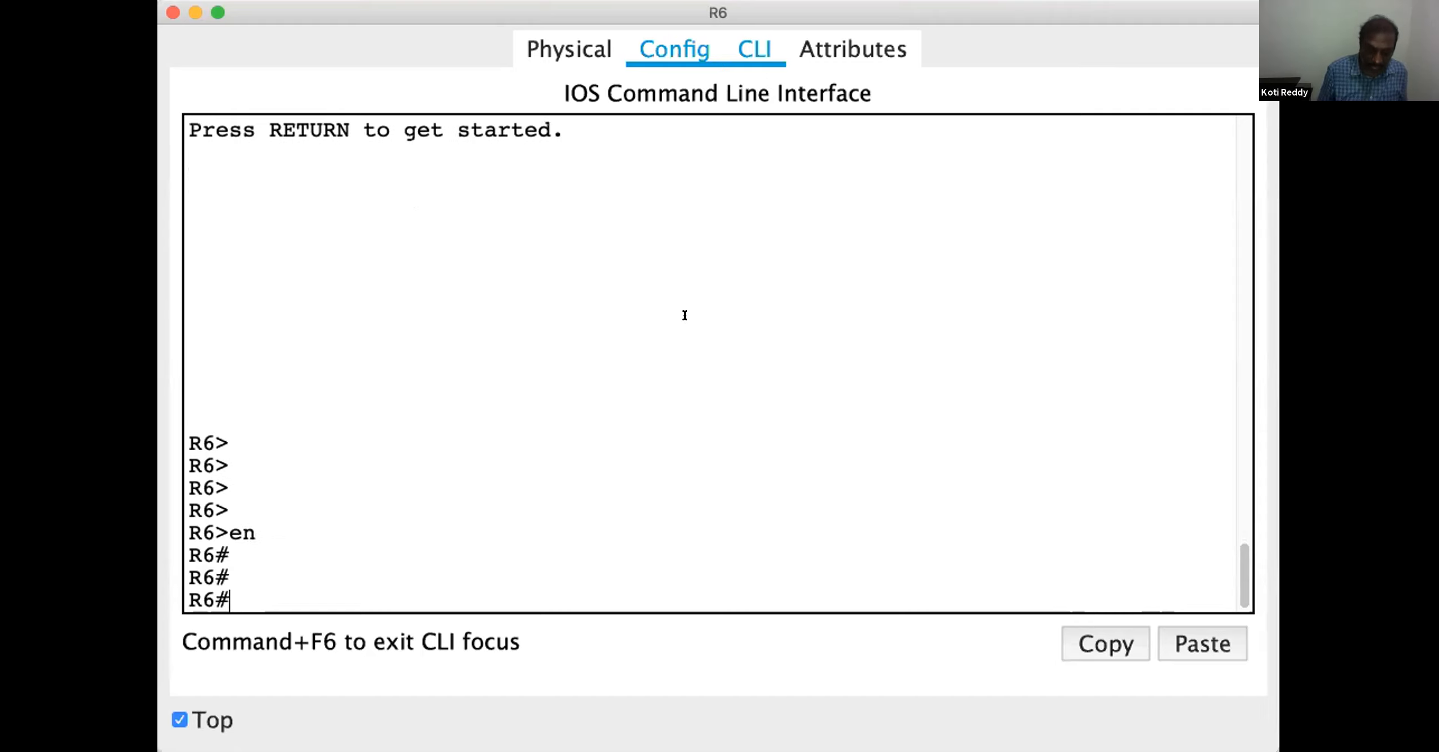
type("conf")
key("Tab")
type("t")
key("Tab")
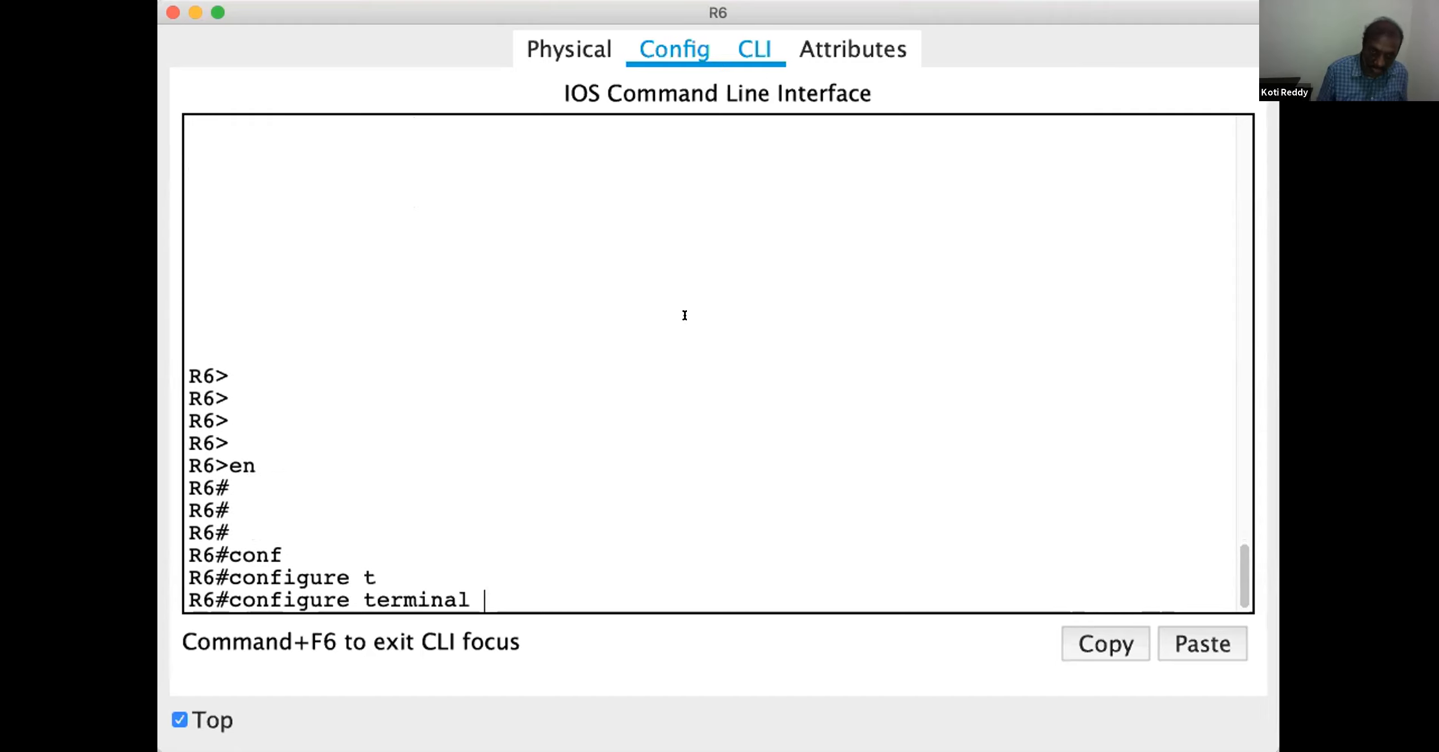
key("Return")
key("Return")
key("Return")
key("Return")
Add a static default route on R6 for 0.0.0.0 0.0.0.0 via next hop 42.0.0.2
type("ip route 0.0.0.0 0.")
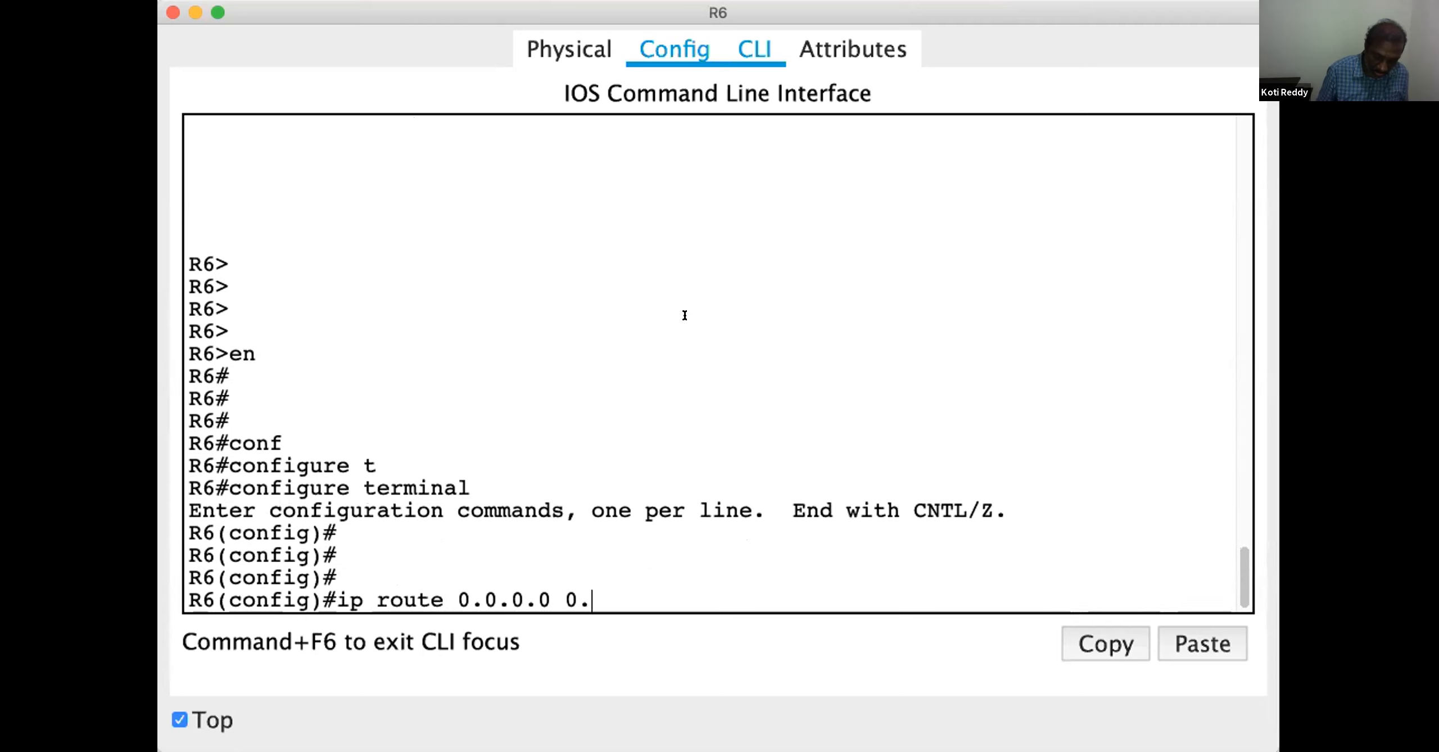
type("0.0.0 ")
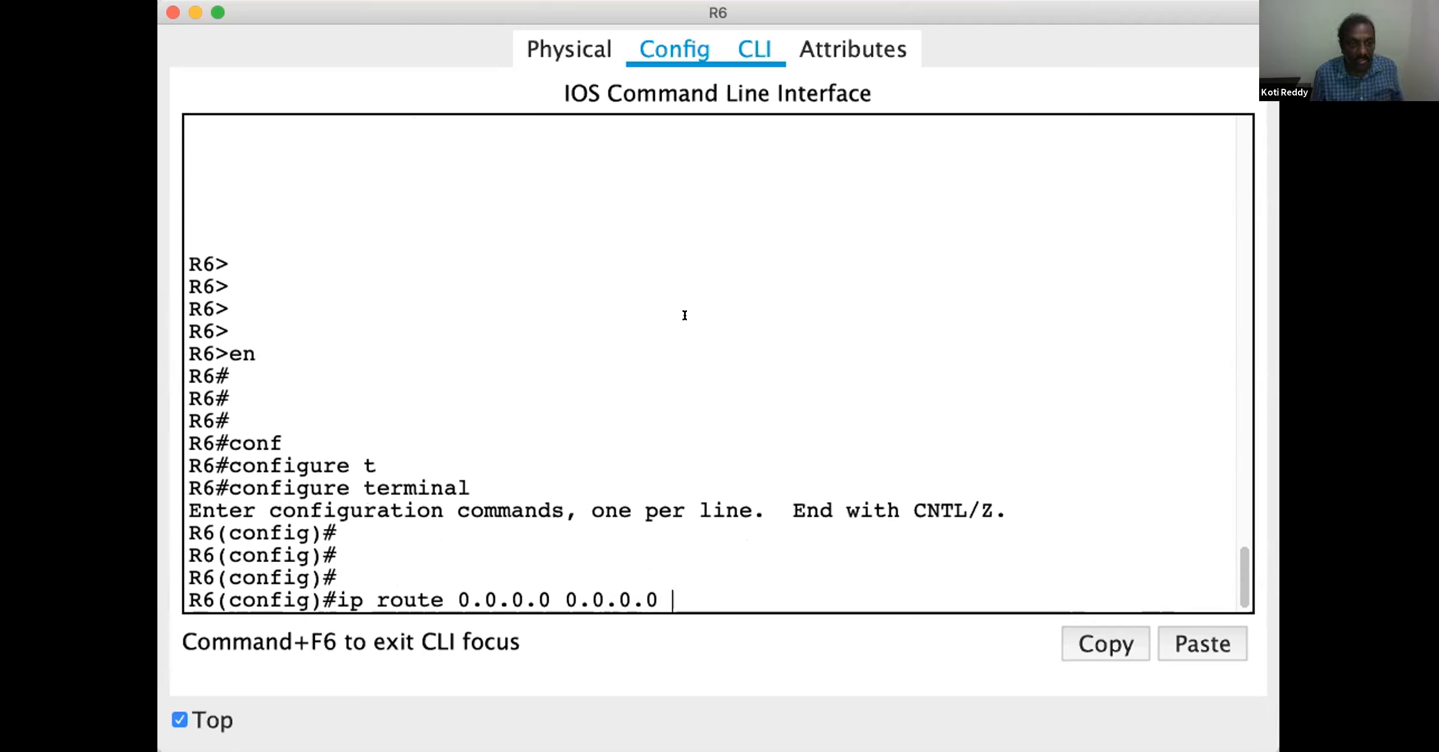
type("42.0.0.2")
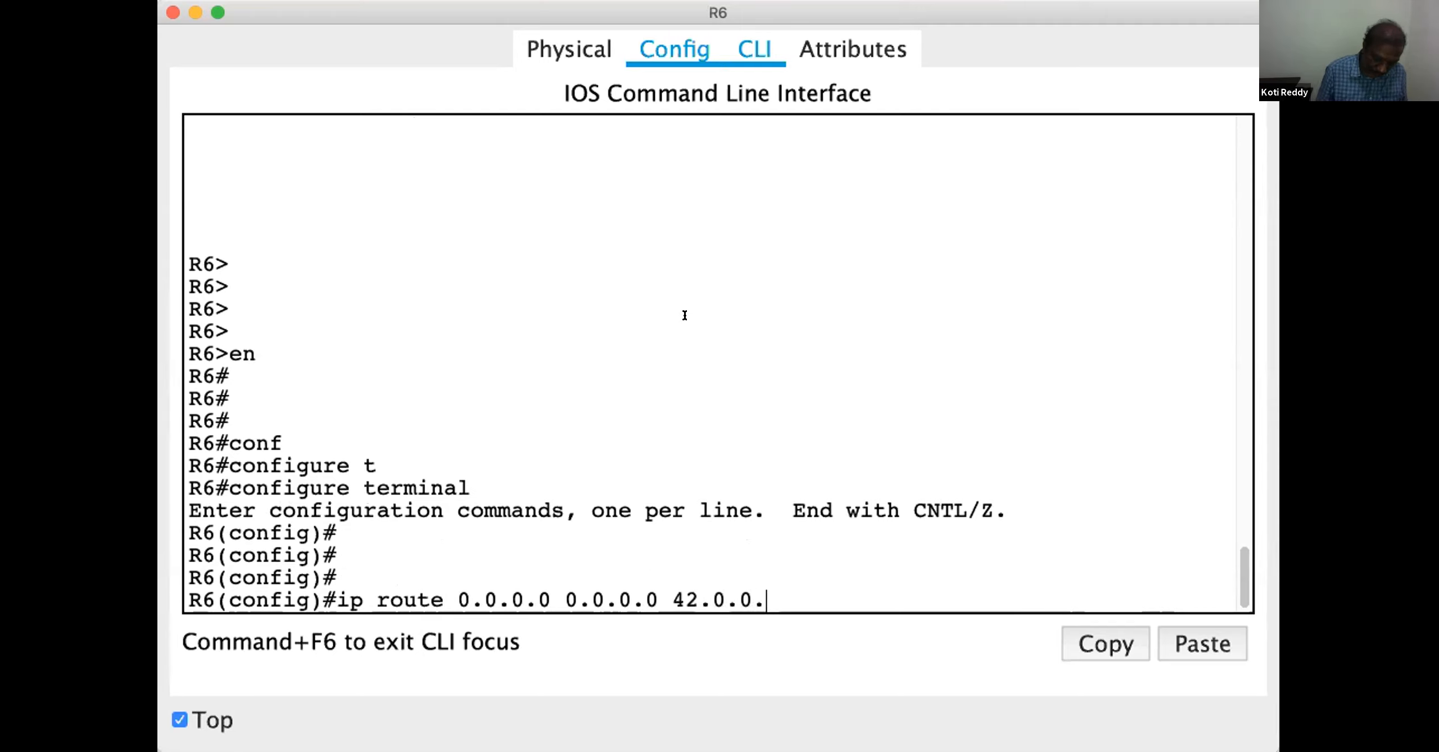
key("Return")
key("Return")
key("Return")
key("Return")
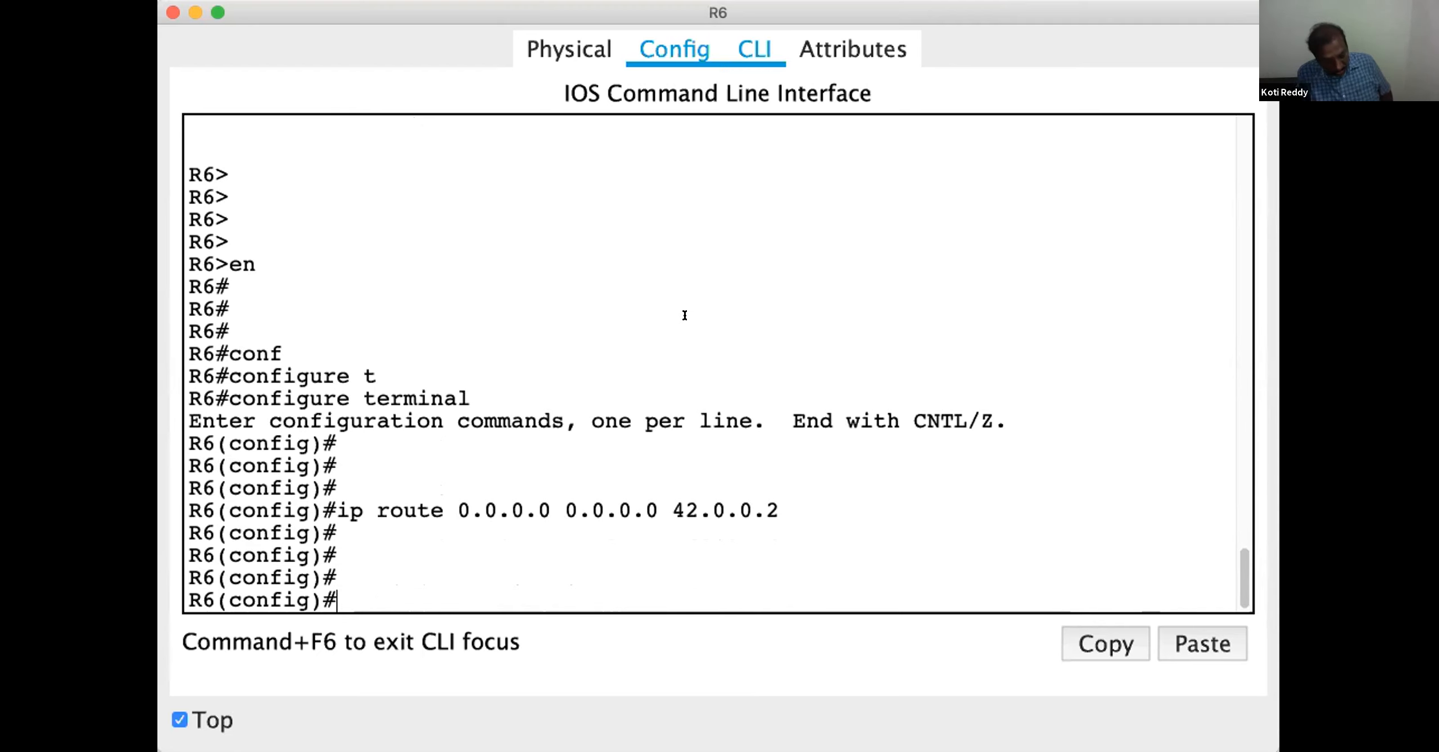
Exit configuration mode, display R6's IP routing table and highlight the next hop of the default route
key("ctrl+z")
key("Return")
type("sh")
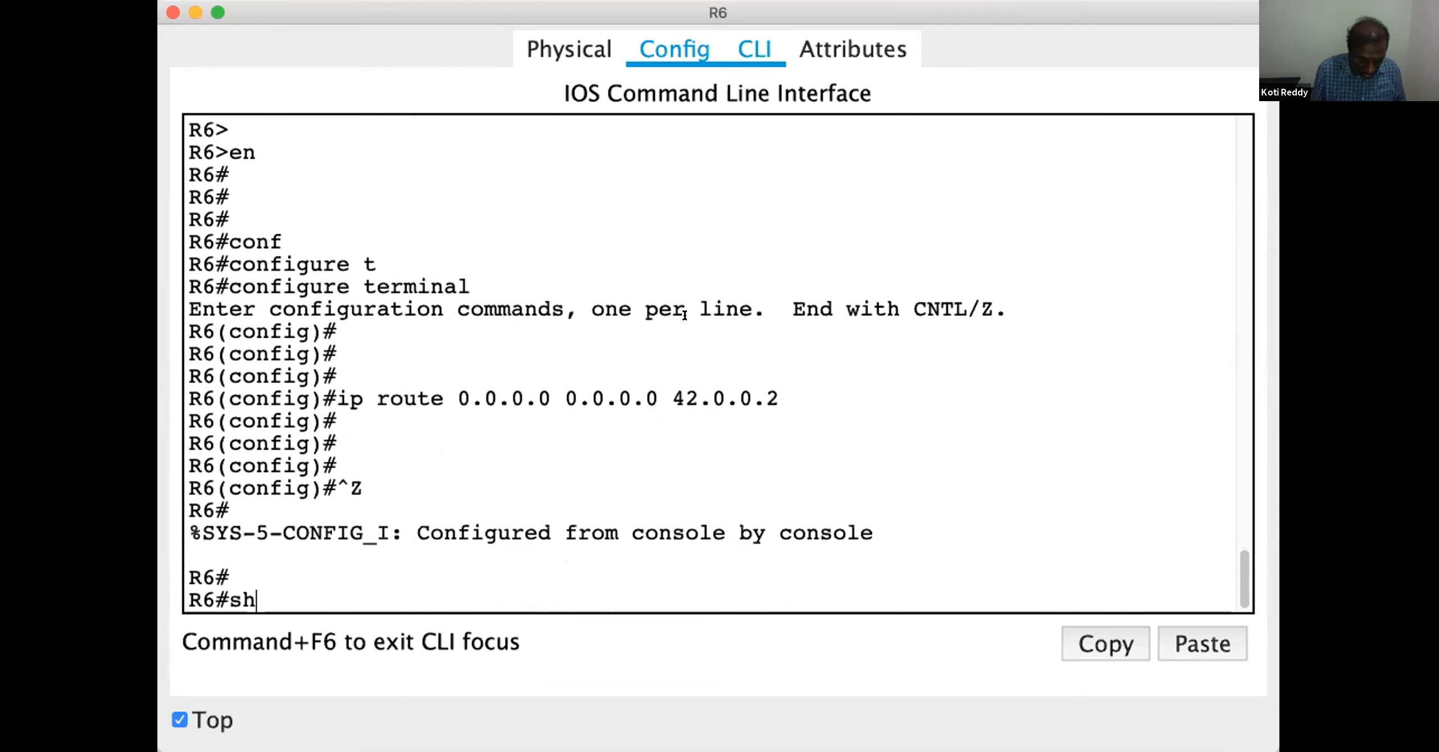
type("ow ip rou")
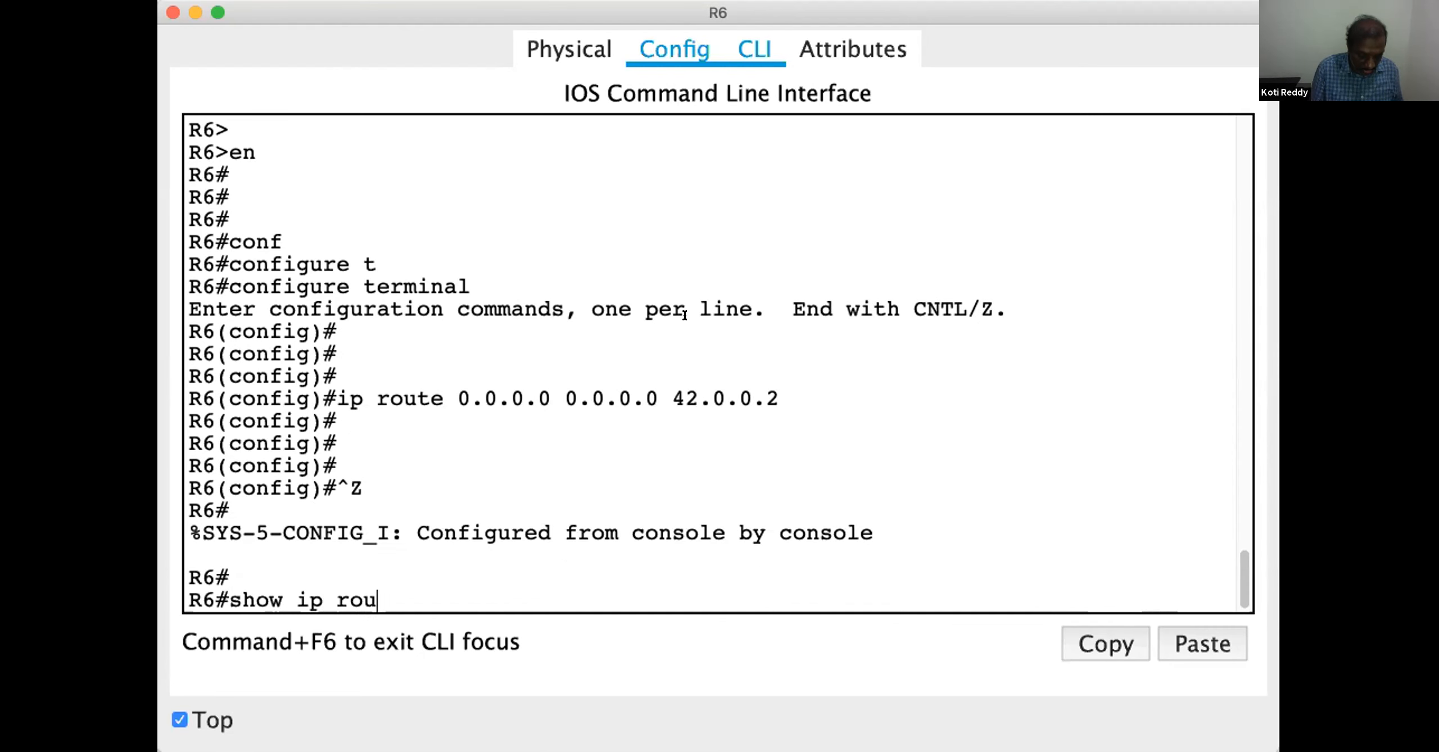
key("Tab")
key("Return")
key("Return")
key("Return")
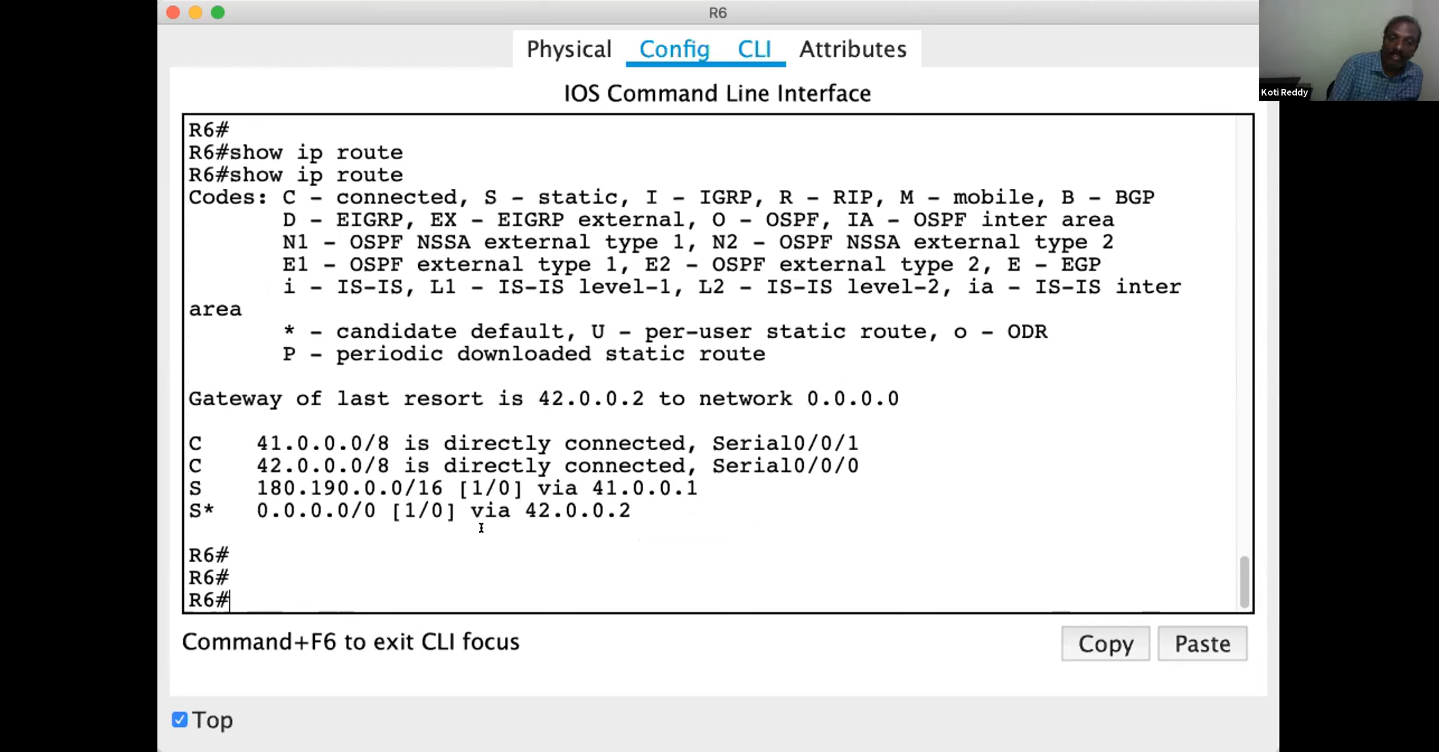
left_click_drag(524, 509, 632, 510)
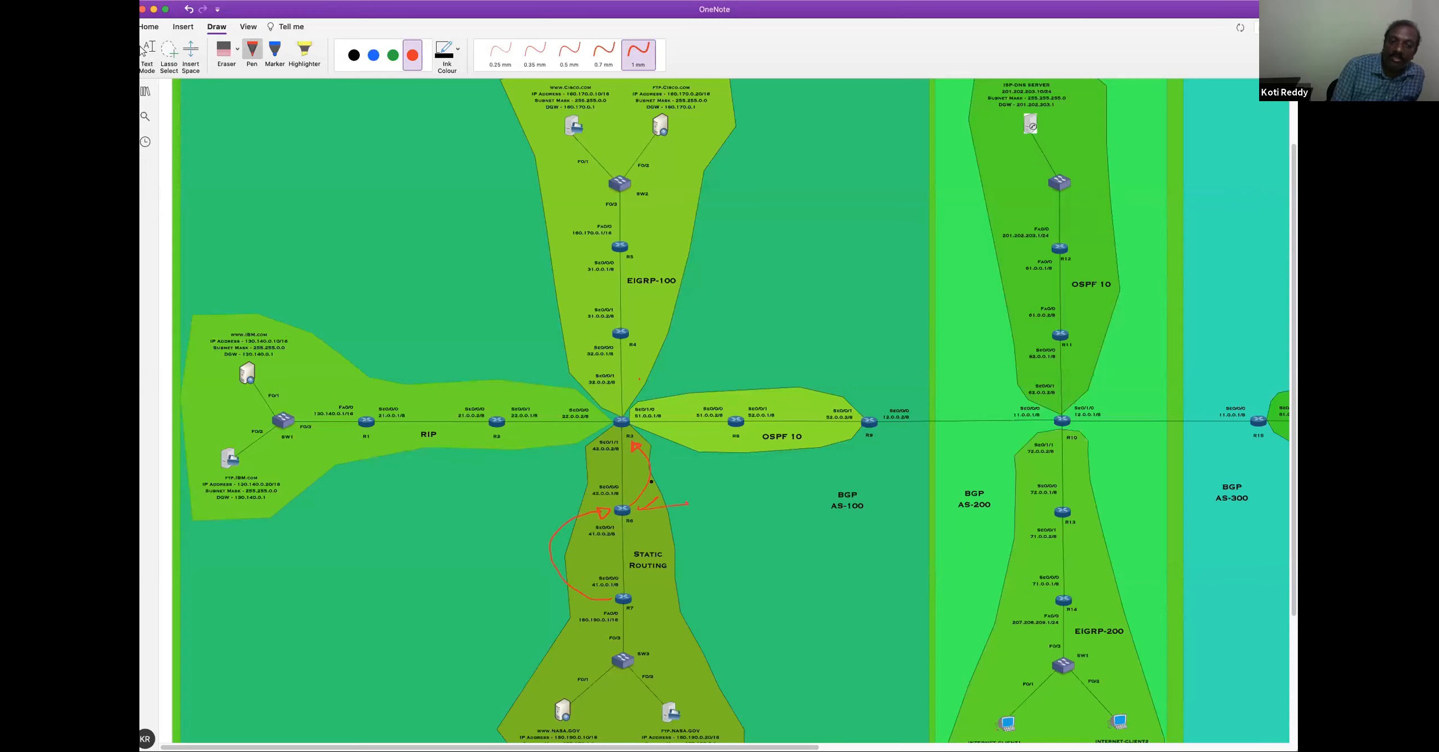
Mark R7 with a red stroke on the OneNote topology and switch to R7's command line in Packet Tracer
left_click_drag(643, 601, 677, 580)
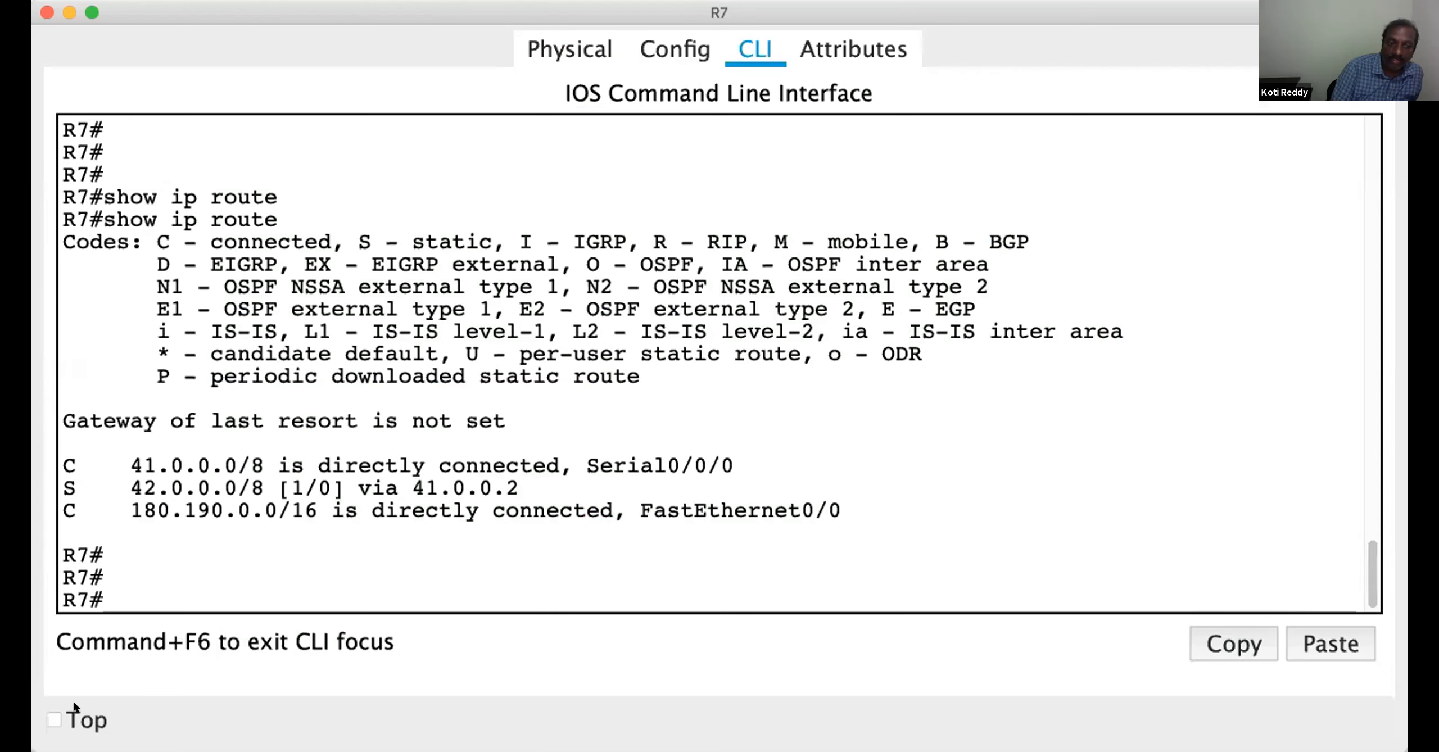
left_click(76, 720)
left_click(894, 459)
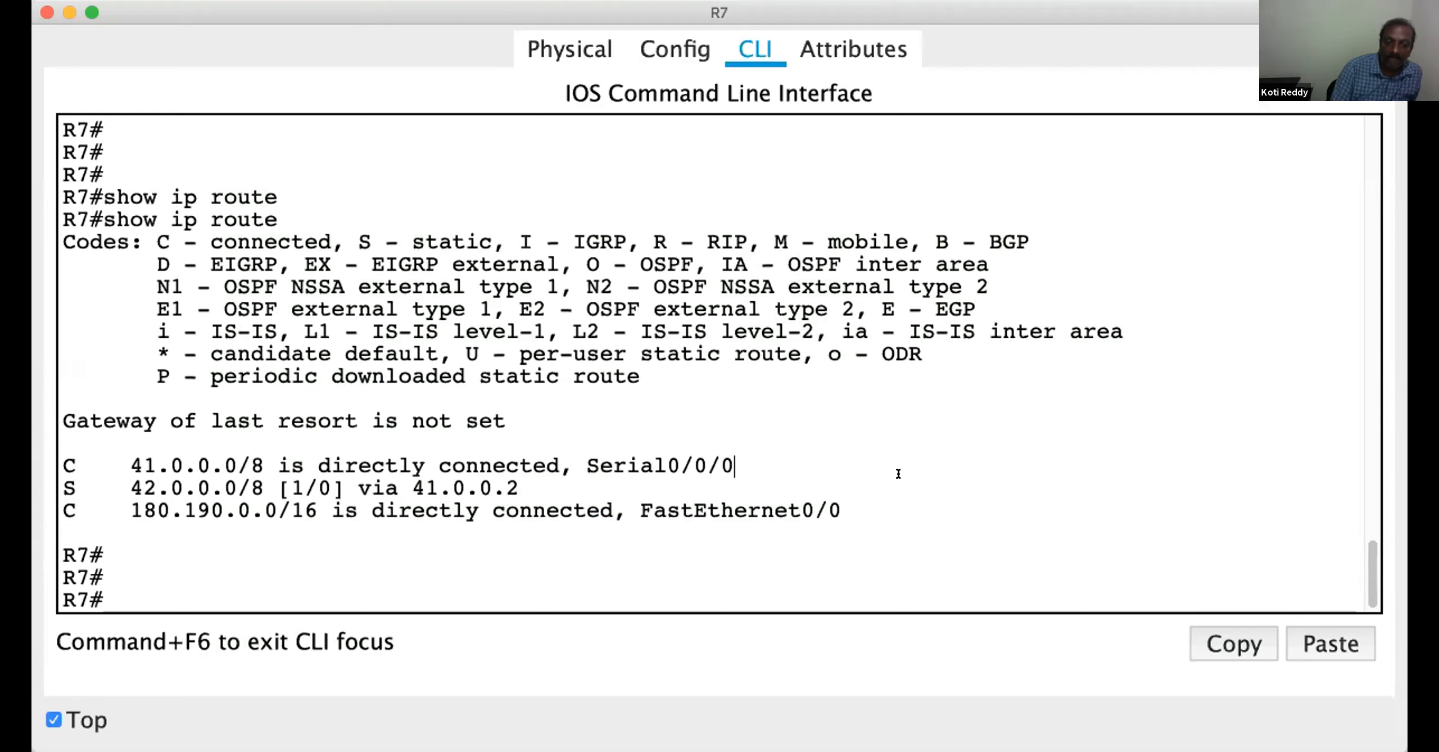
key("Return")
key("Return")
key("Return")
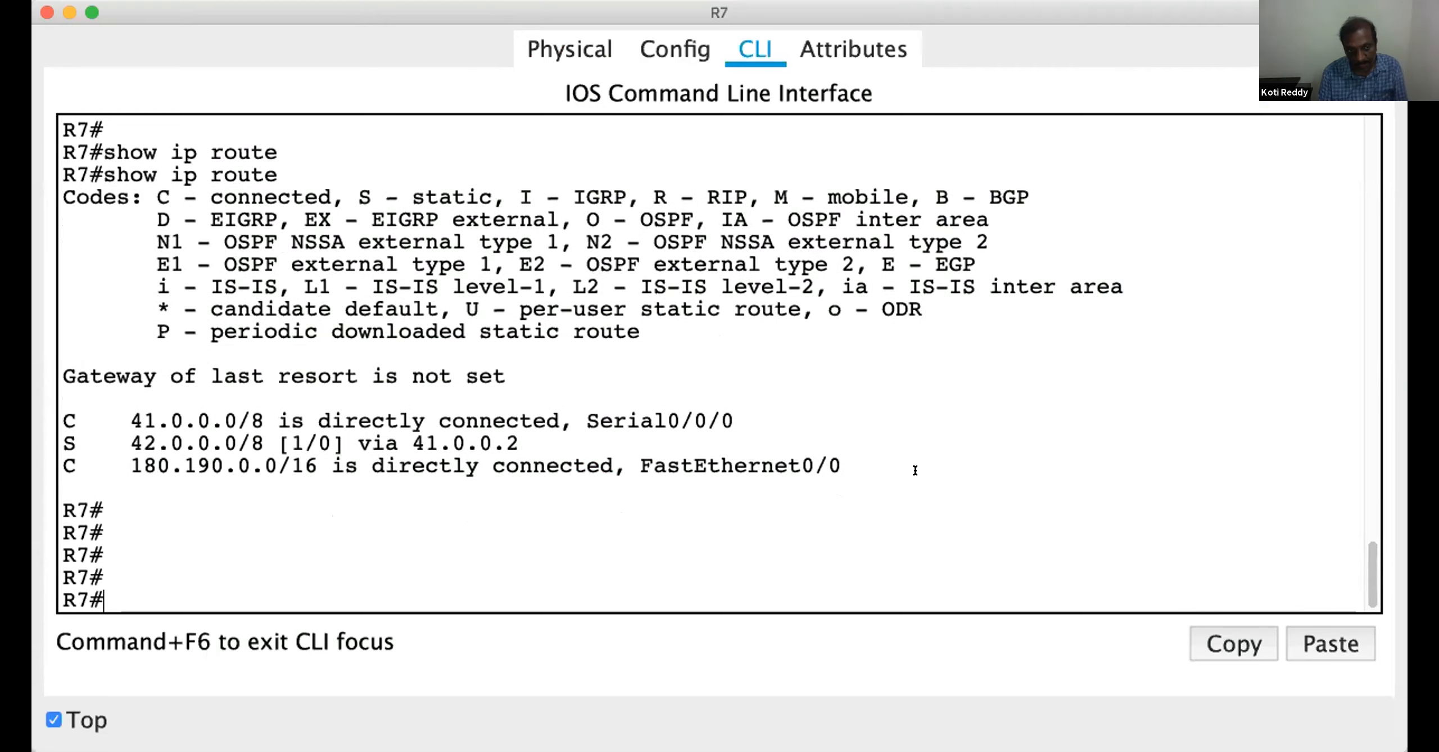
Enter global configuration mode on R7
type("conf")
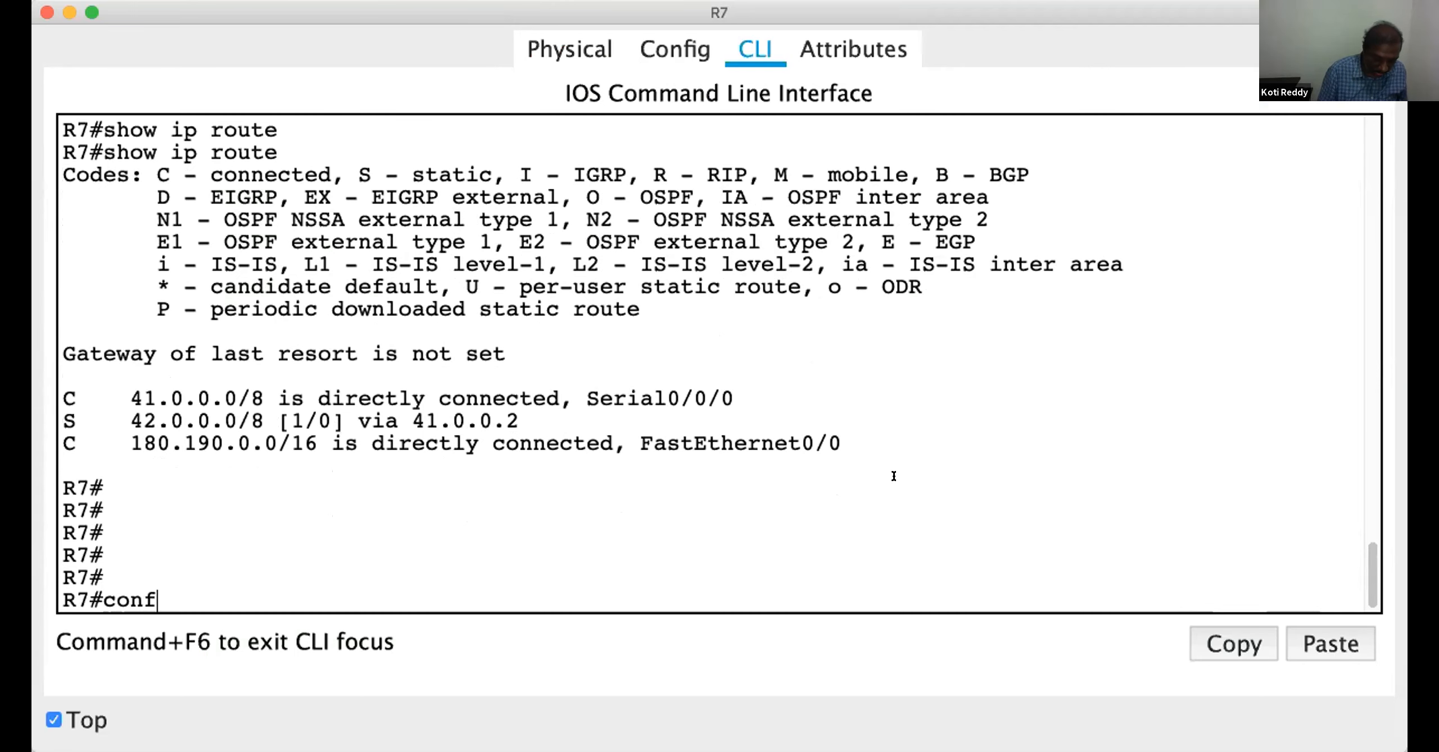
key("Tab")
type("t")
key("Tab")
key("Return")
Add a static default route on R7 for 0.0.0.0 0.0.0.0 via next hop 41.0.0.2 and highlight the next hop
type("ip route ")
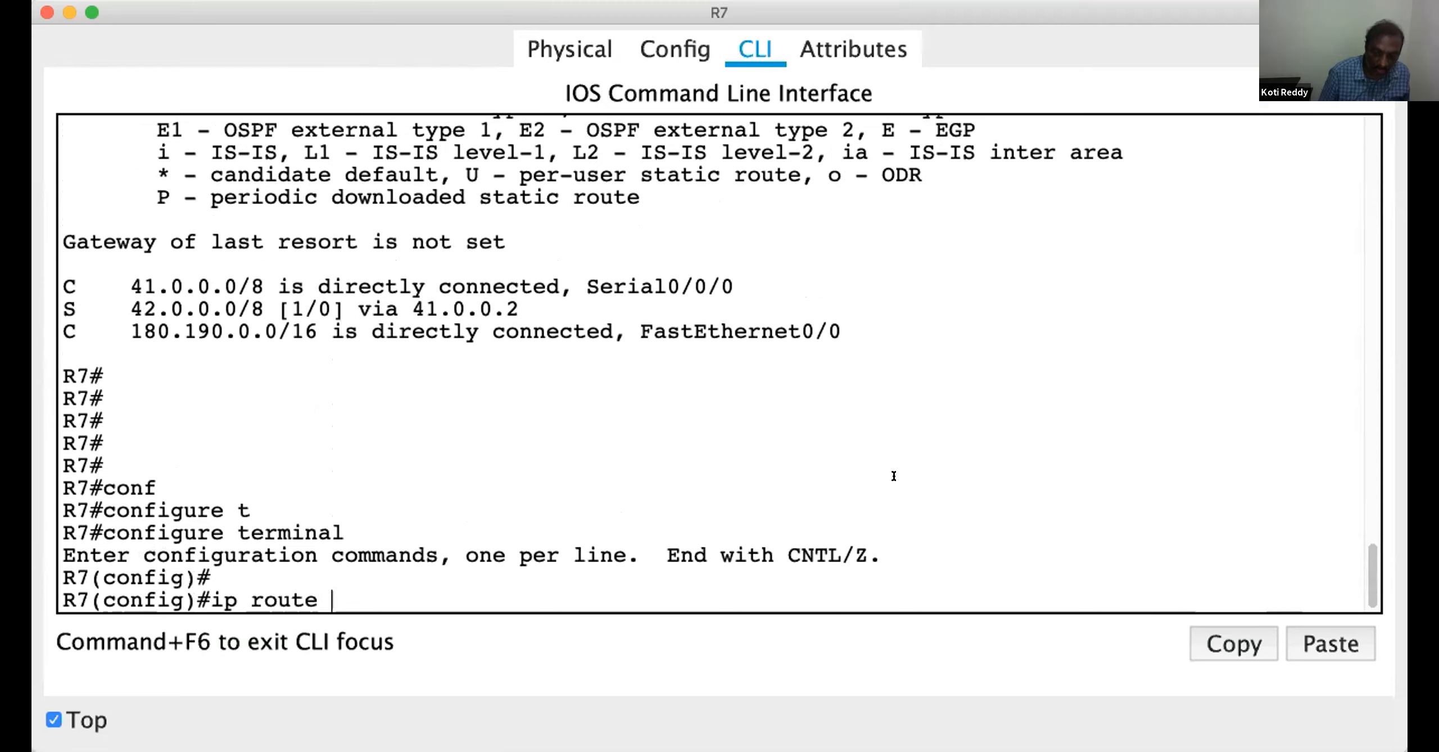
type("0.0.0.0 0.0")
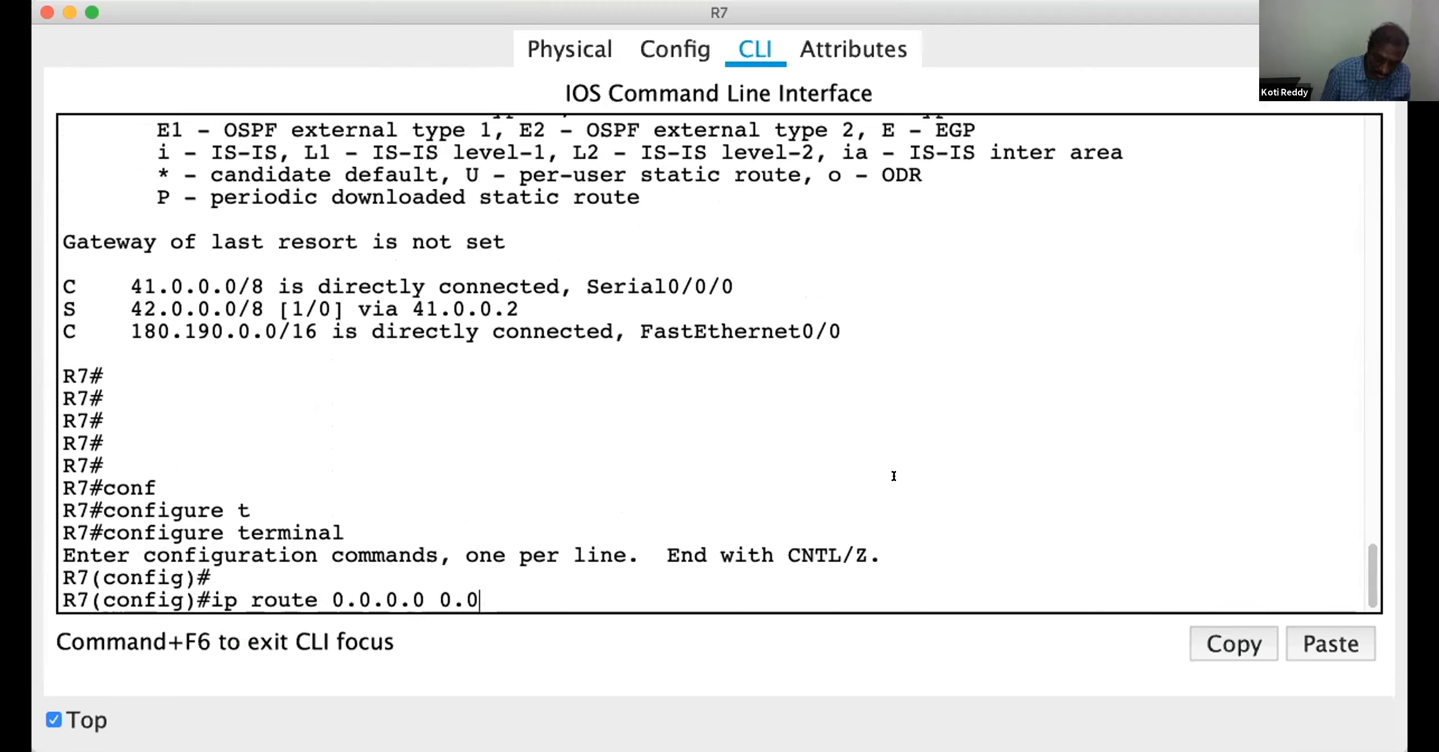
type(".0.0 ")
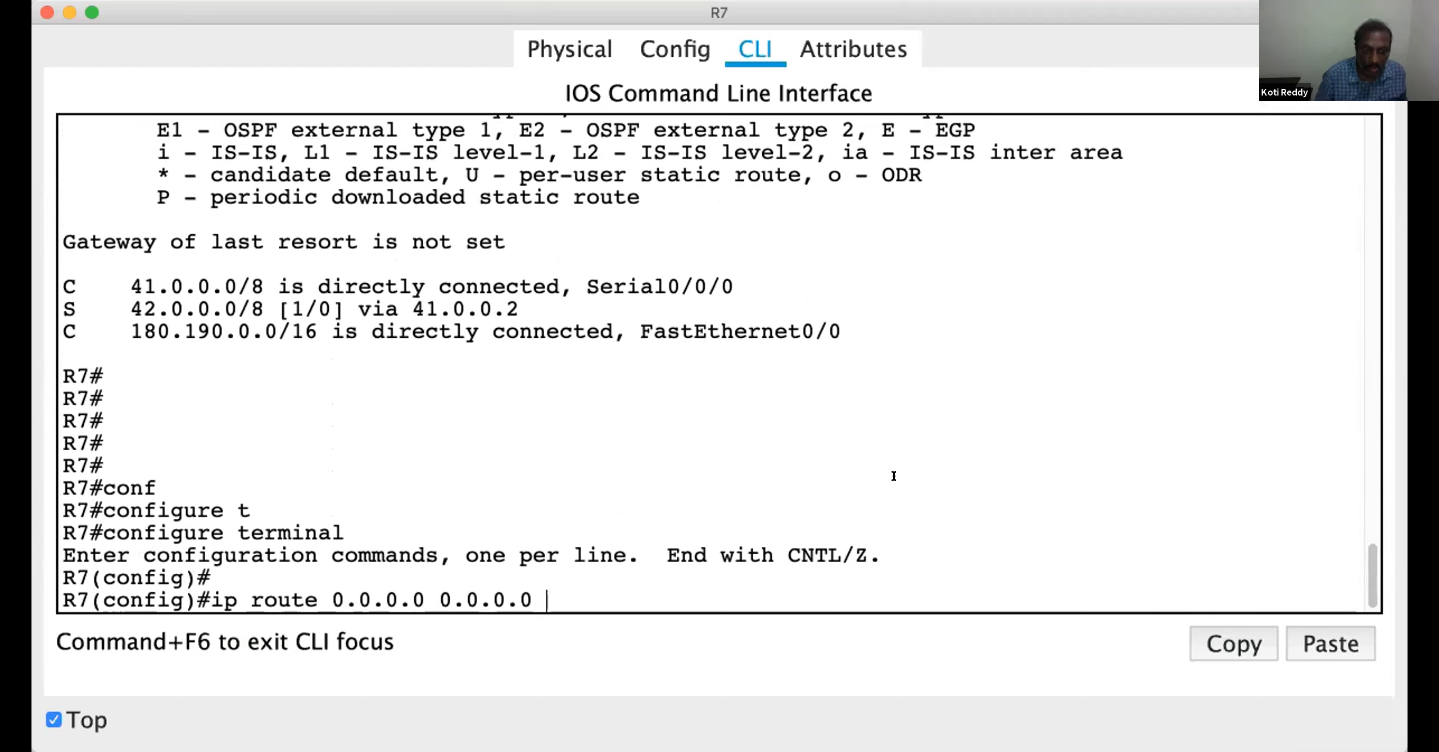
type("41")
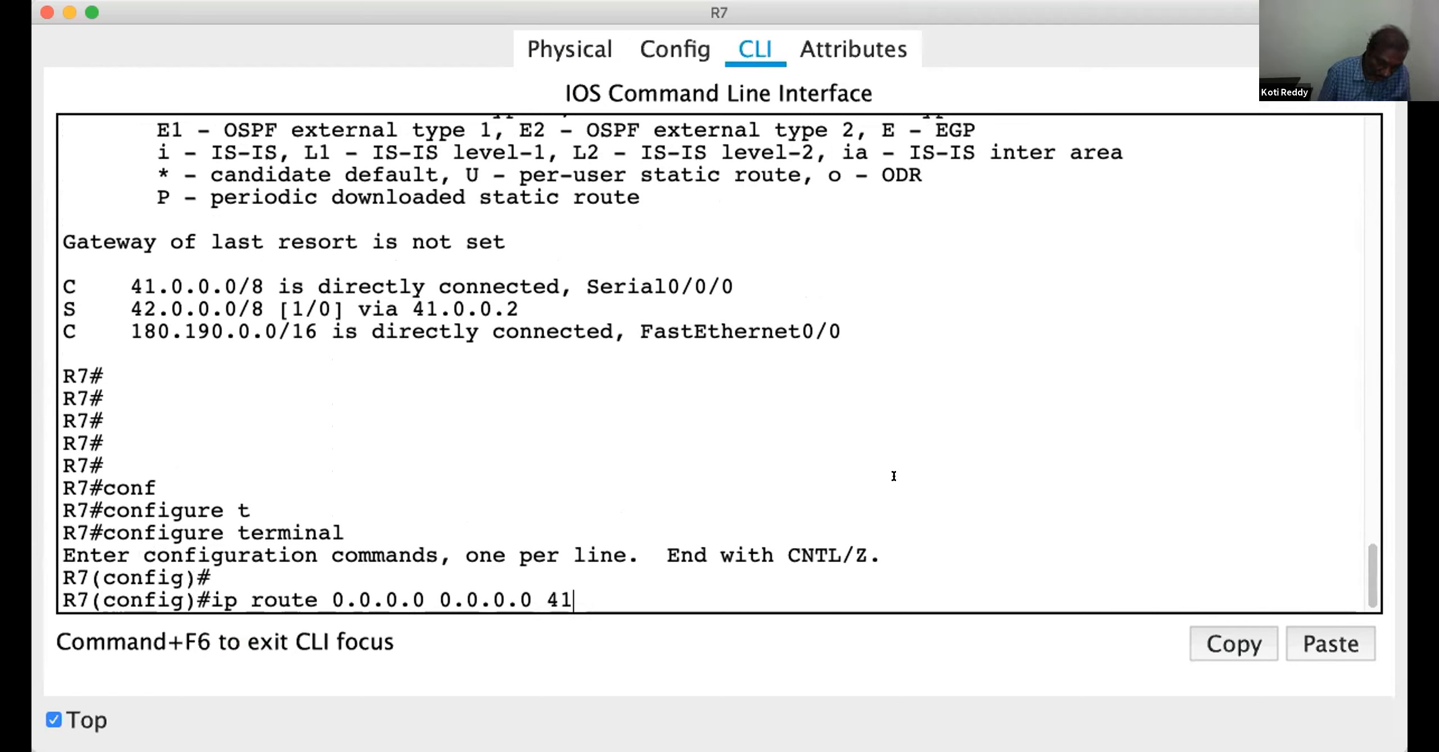
type(".0.0.2")
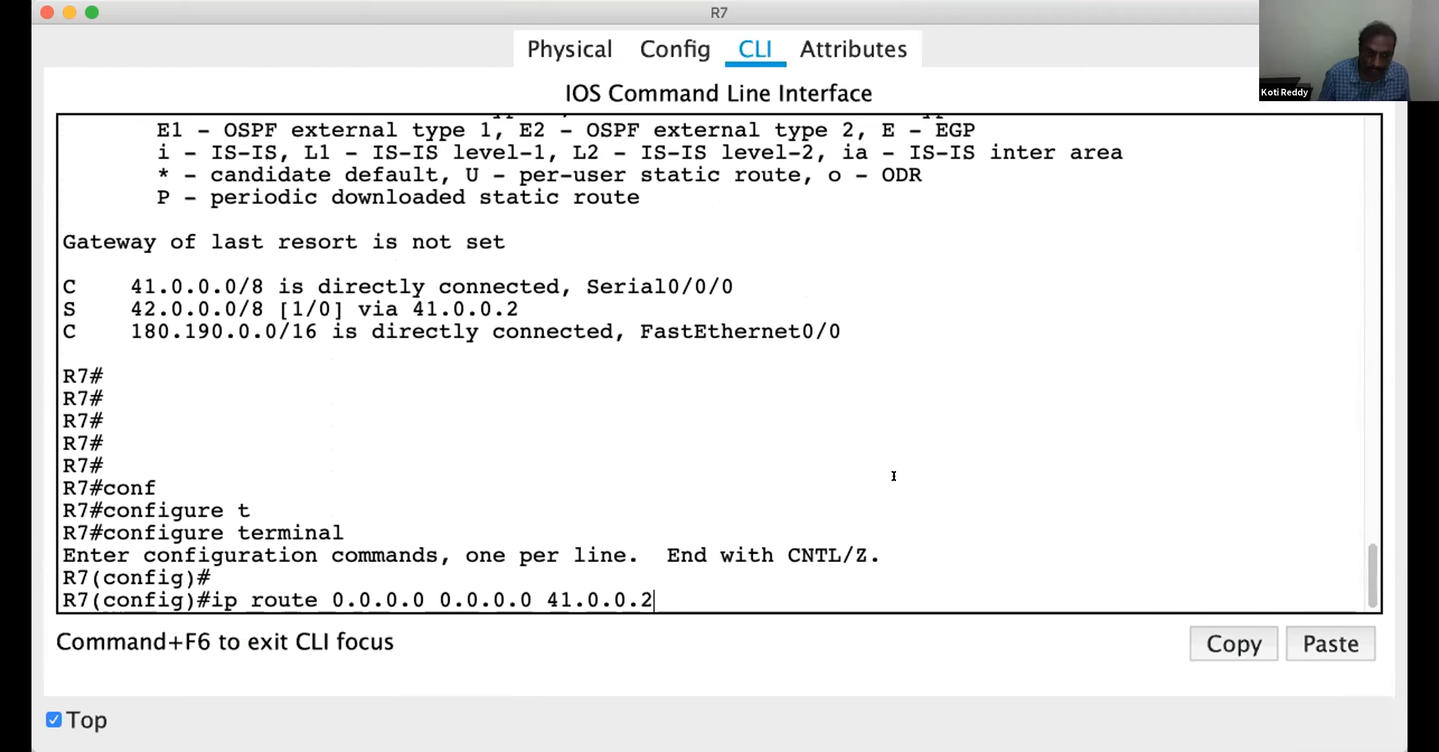
key("Return")
key("Return")
key("Return")
key("Return")
key("Return")
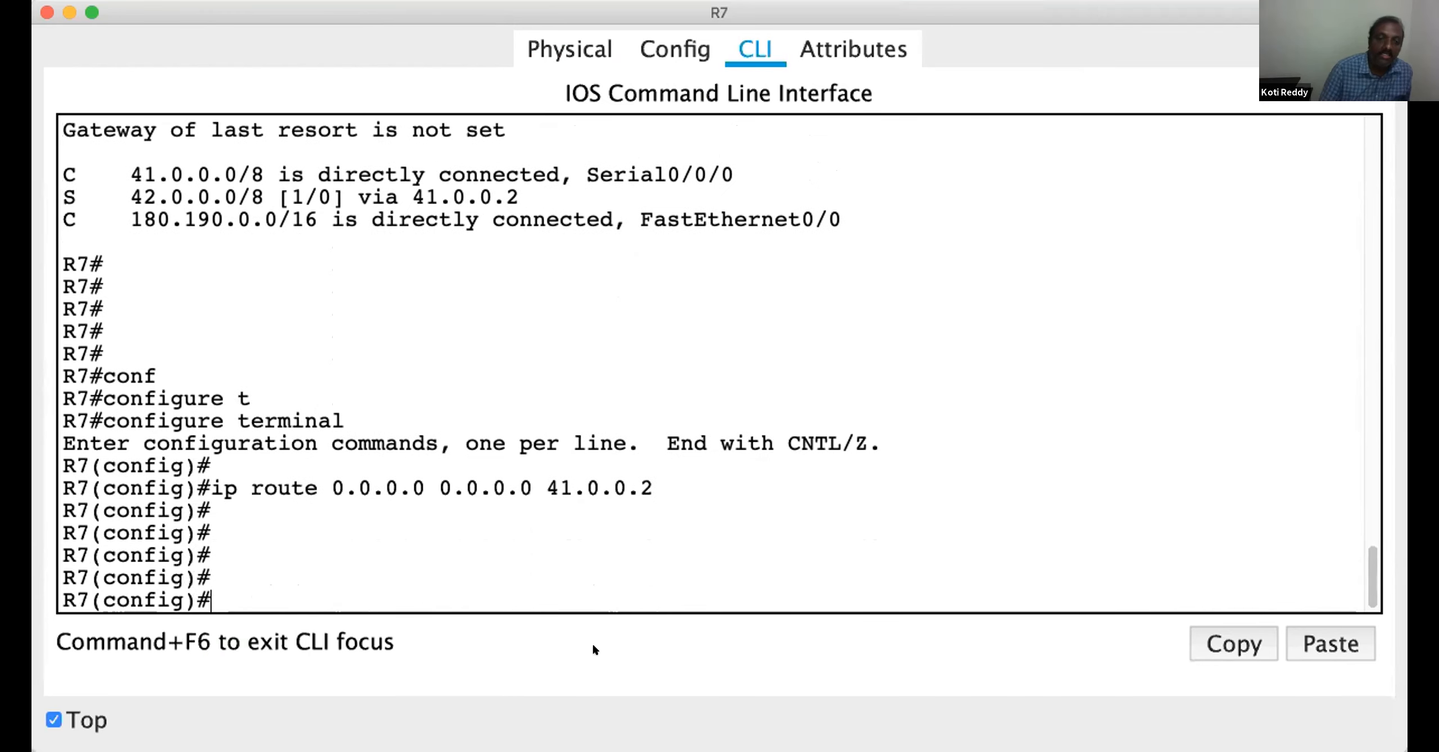
left_click_drag(541, 477, 661, 477)
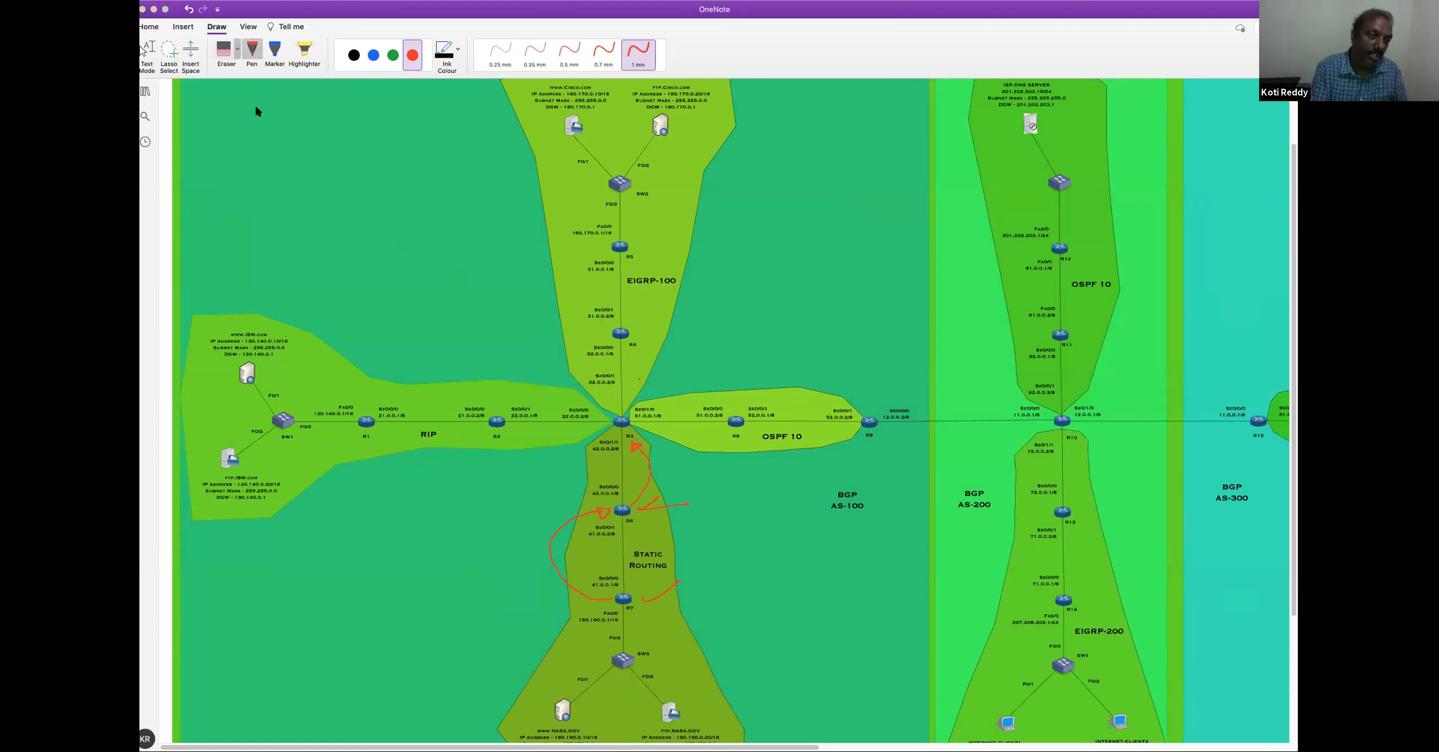
Switch to the OneNote topology and erase the red strokes around R3, R6 and R7 in the Static Routing area
left_click(224, 49)
mouse_move(641, 448)
left_mouse_down()
mouse_move(650, 519)
mouse_move(604, 509)
mouse_move(579, 523)
left_mouse_up()
left_click_drag(640, 581, 657, 606)
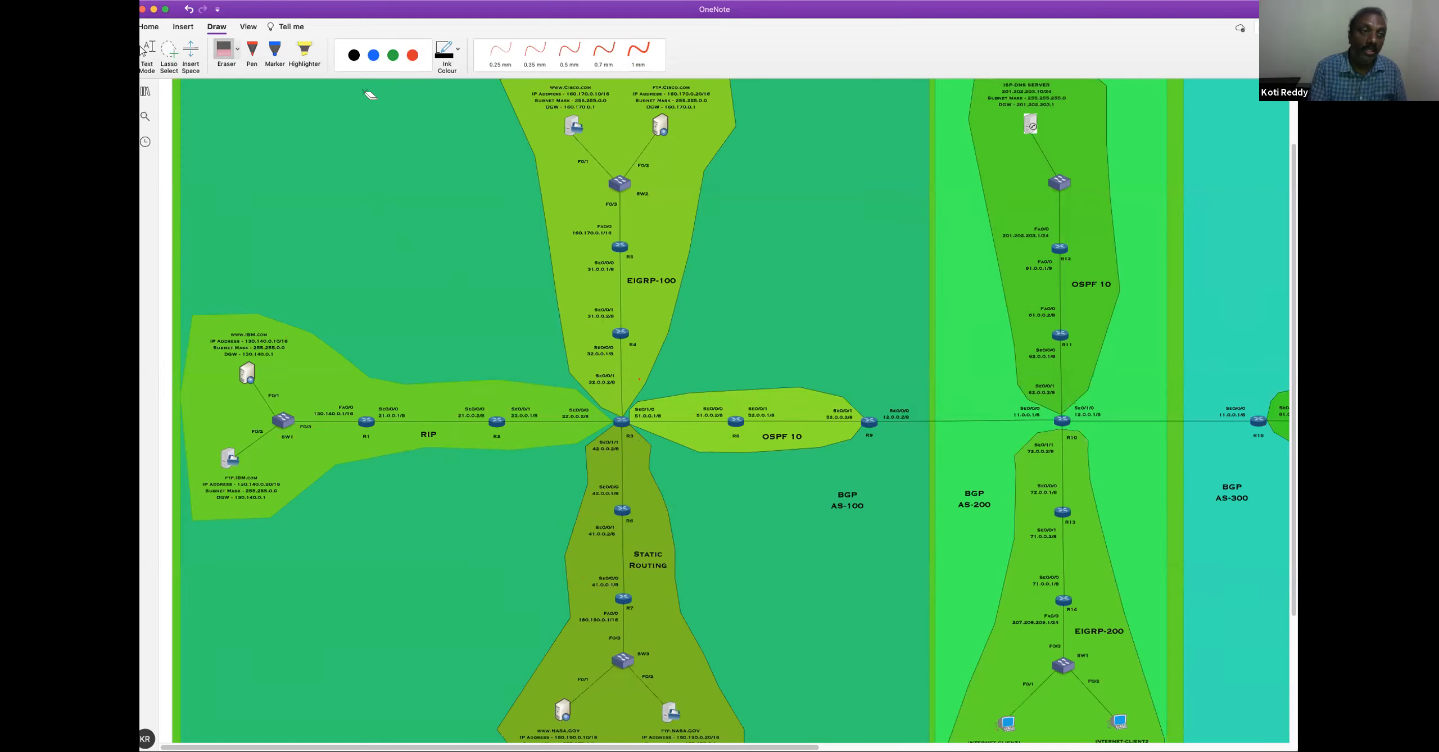
Circle all the routing areas inside BGP AS-100 with the 1 mm pen, starting with a green stroke and drawing the full loop in red
left_click(393, 55)
left_click(638, 54)
left_click_drag(724, 89, 537, 92)
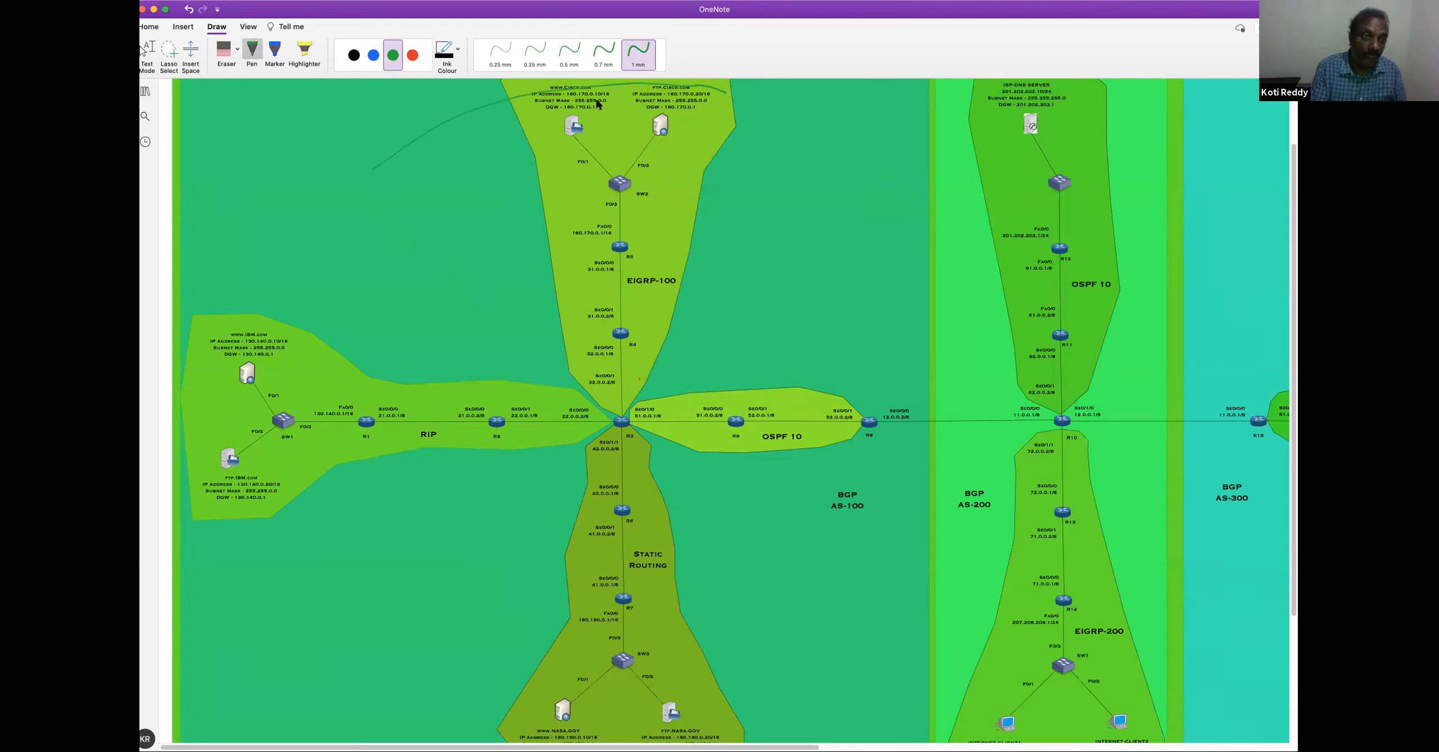
left_click(412, 54)
mouse_move(723, 86)
left_mouse_down()
mouse_move(568, 85)
mouse_move(447, 124)
mouse_move(198, 346)
left_mouse_up()
mouse_move(205, 421)
left_mouse_down()
mouse_move(259, 539)
mouse_move(444, 711)
mouse_move(618, 748)
mouse_move(892, 552)
mouse_move(782, 134)
left_mouse_up()
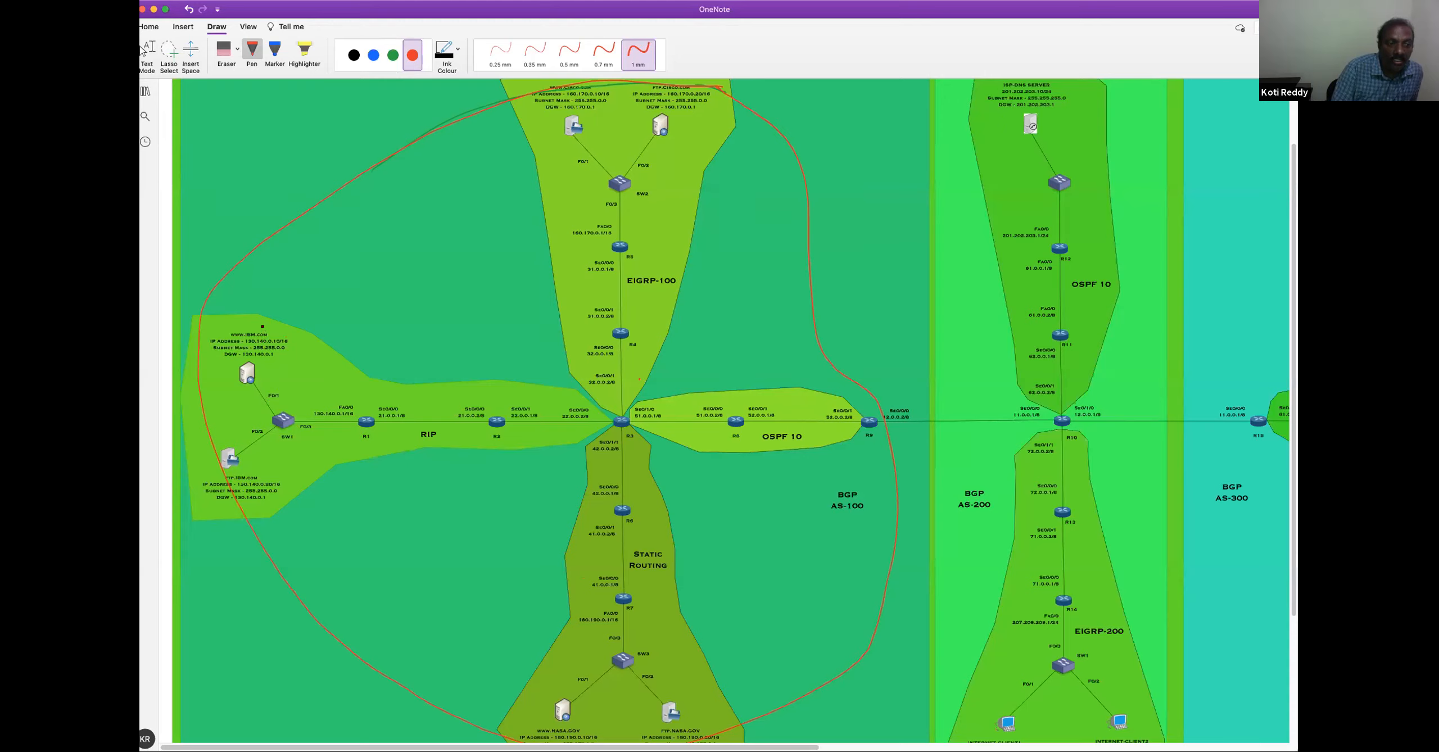
left_click_drag(233, 321, 216, 370)
mouse_move(531, 86)
left_mouse_down()
mouse_move(548, 137)
mouse_move(623, 103)
left_mouse_up()
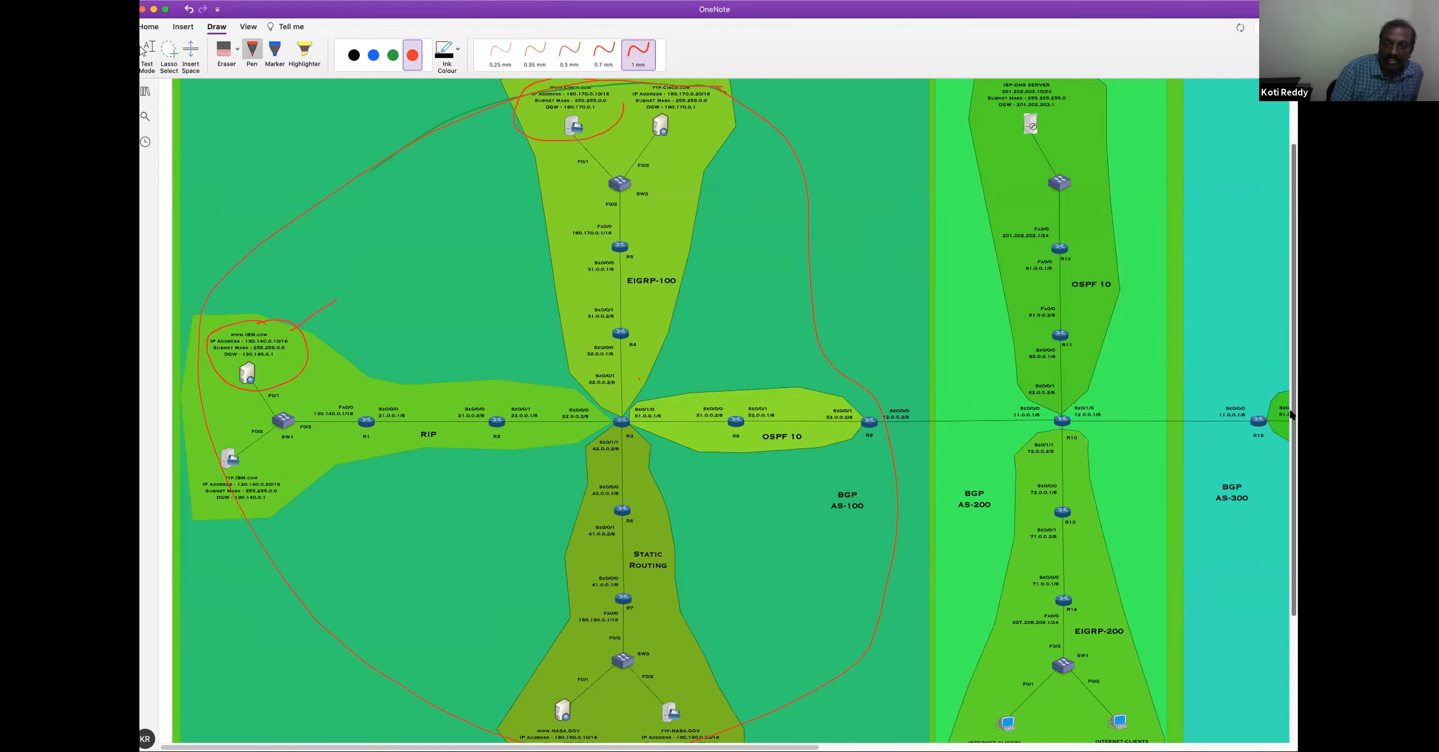
scroll(731, 410, "down", 2)
scroll(583, 676, "down", 1)
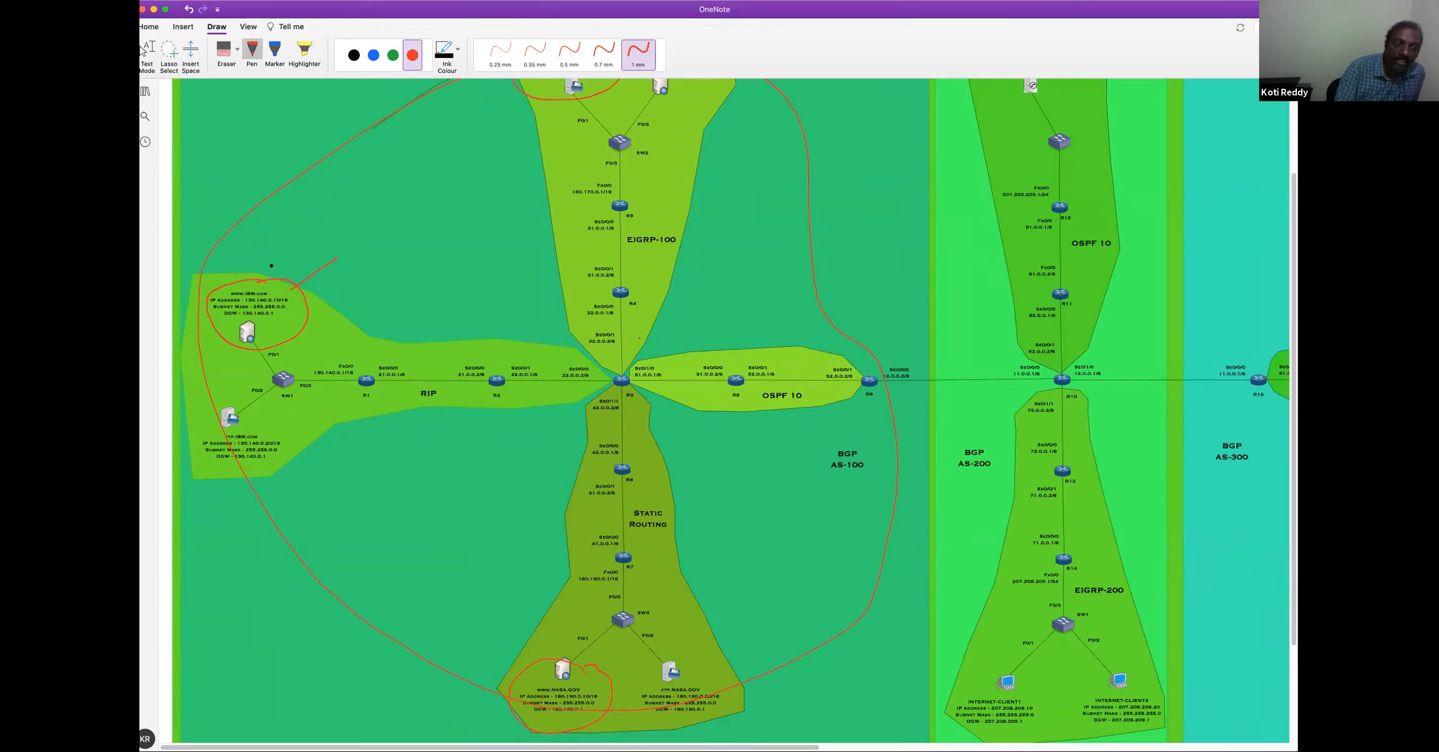
left_click_drag(281, 277, 316, 238)
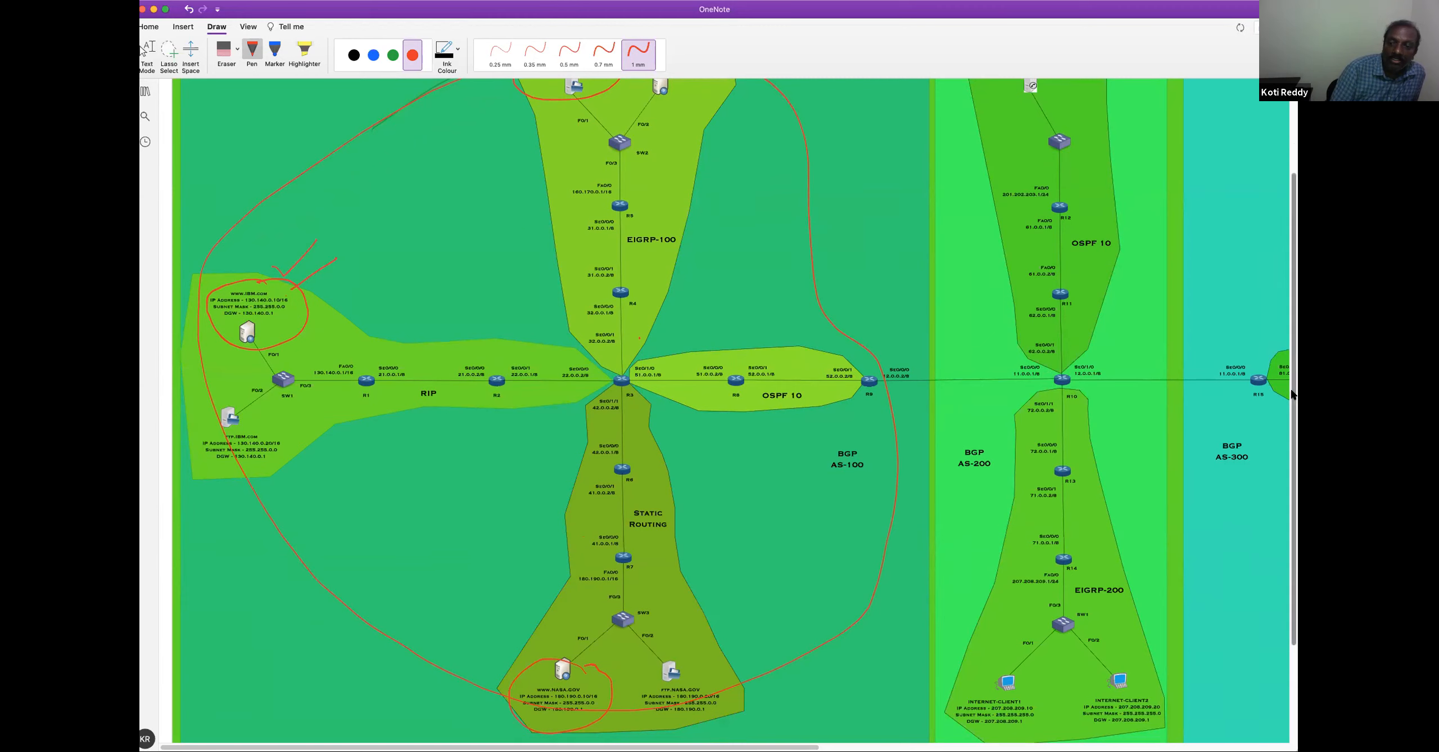
scroll(1288, 343, "up", 3)
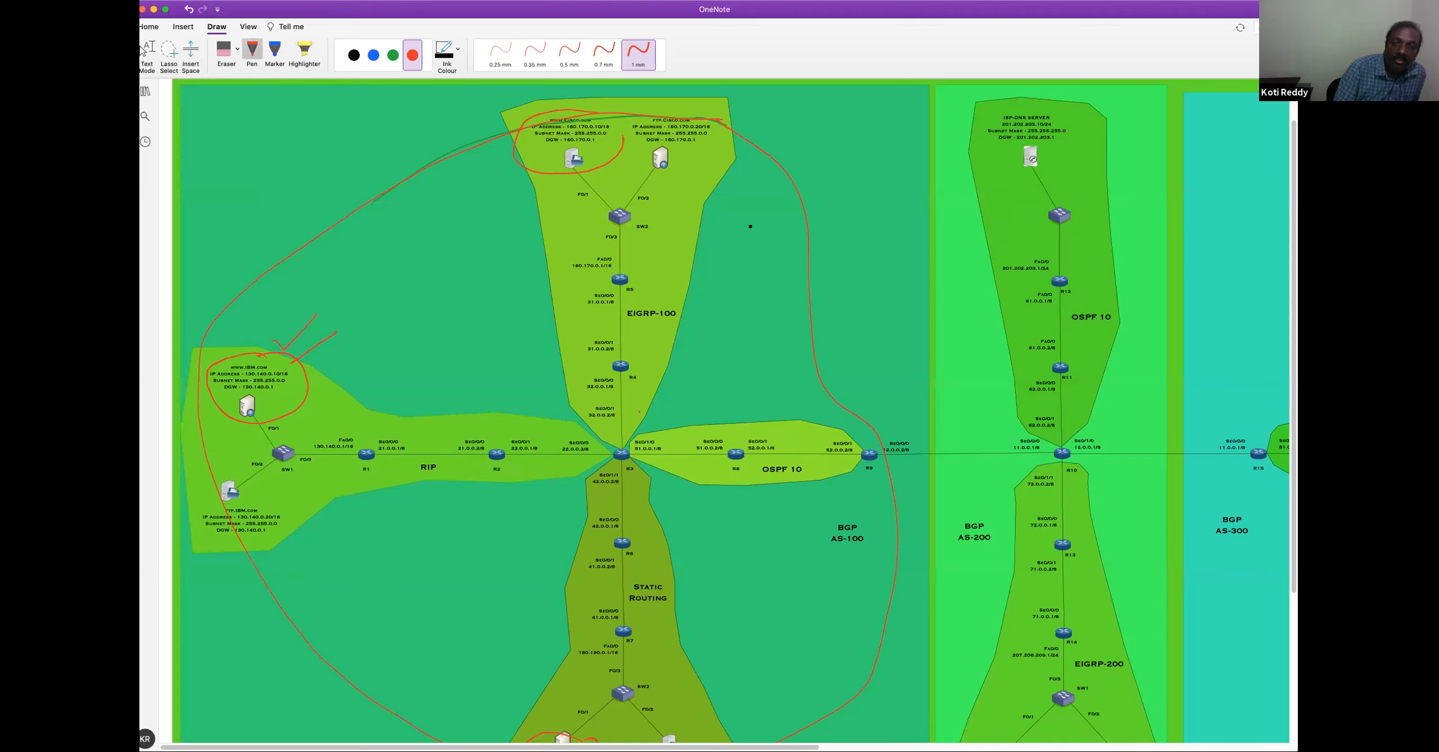
scroll(1292, 411, "down", 2)
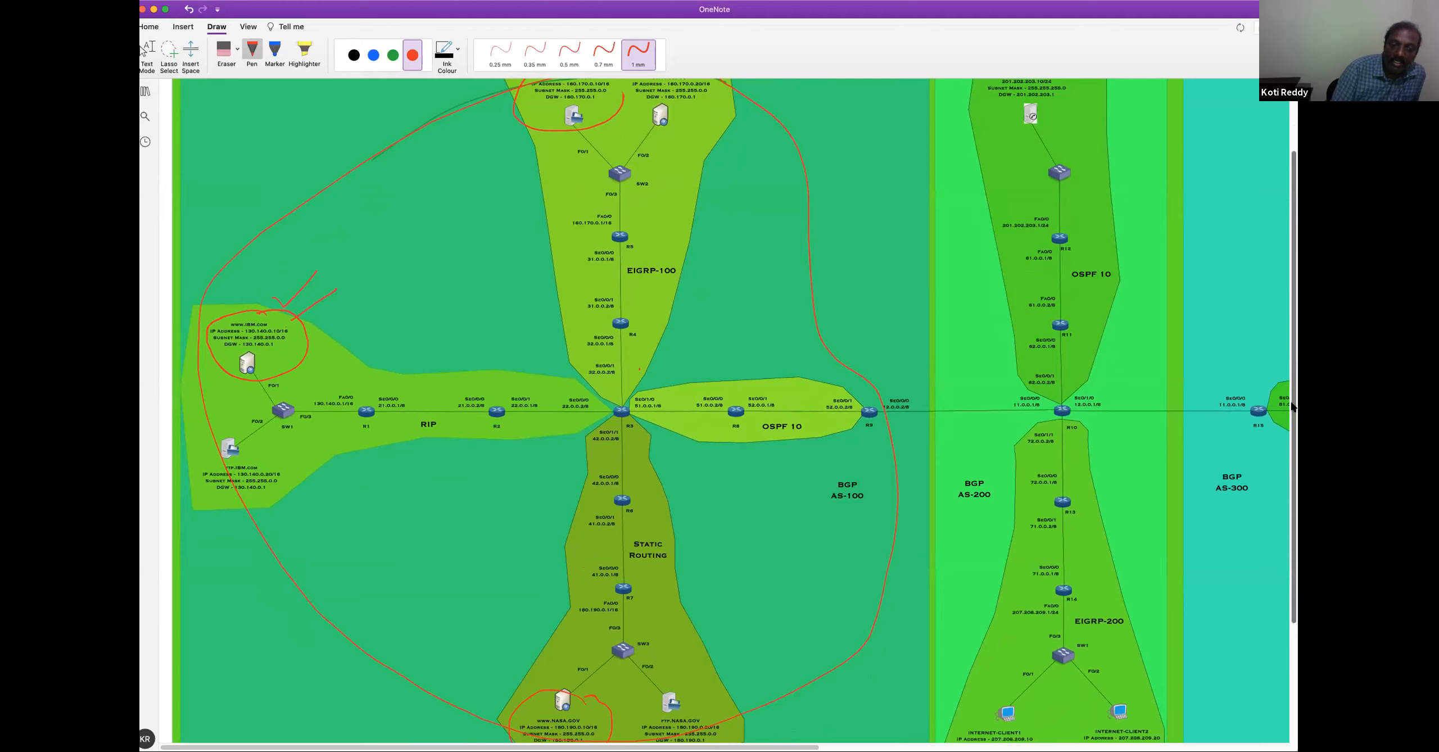
scroll(1291, 406, "up", 2)
left_click_drag(1291, 383, 1291, 384)
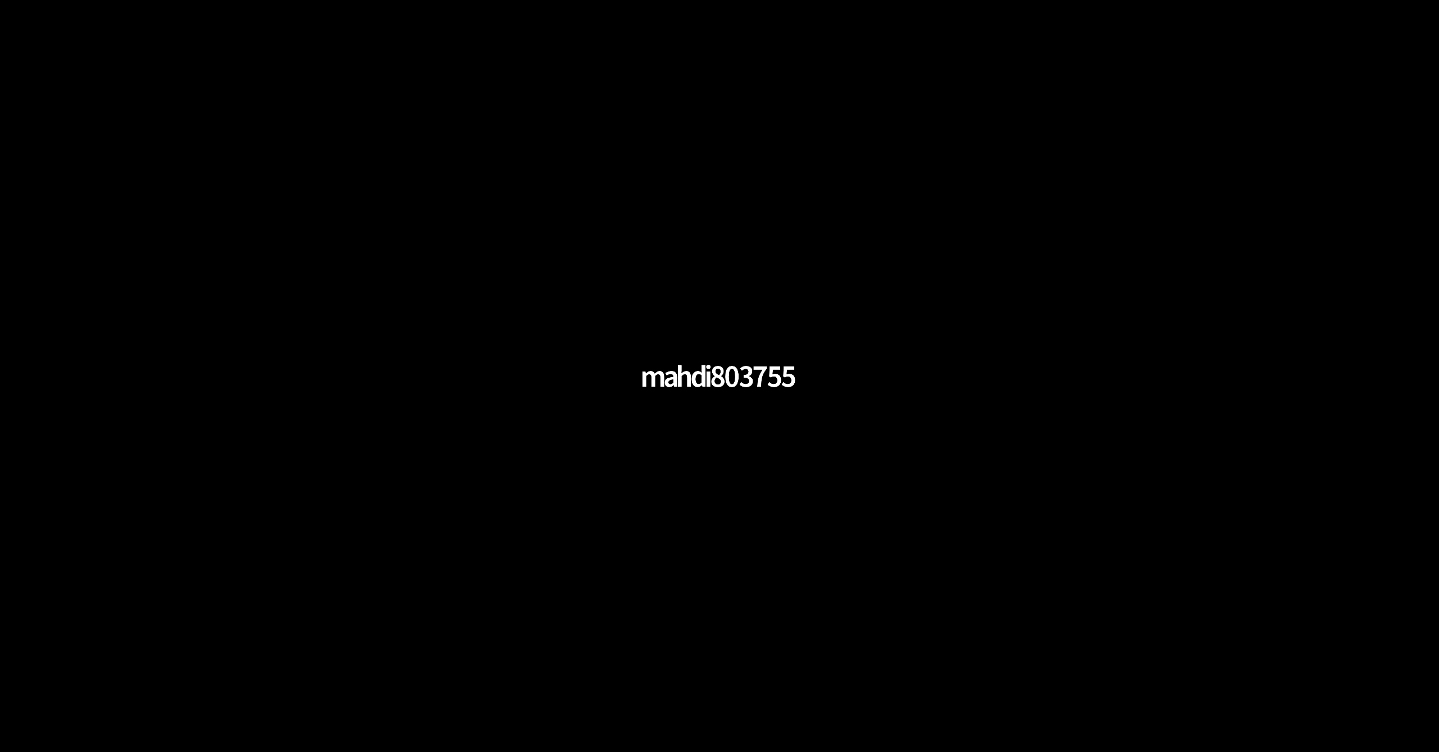
left_click(725, 51)
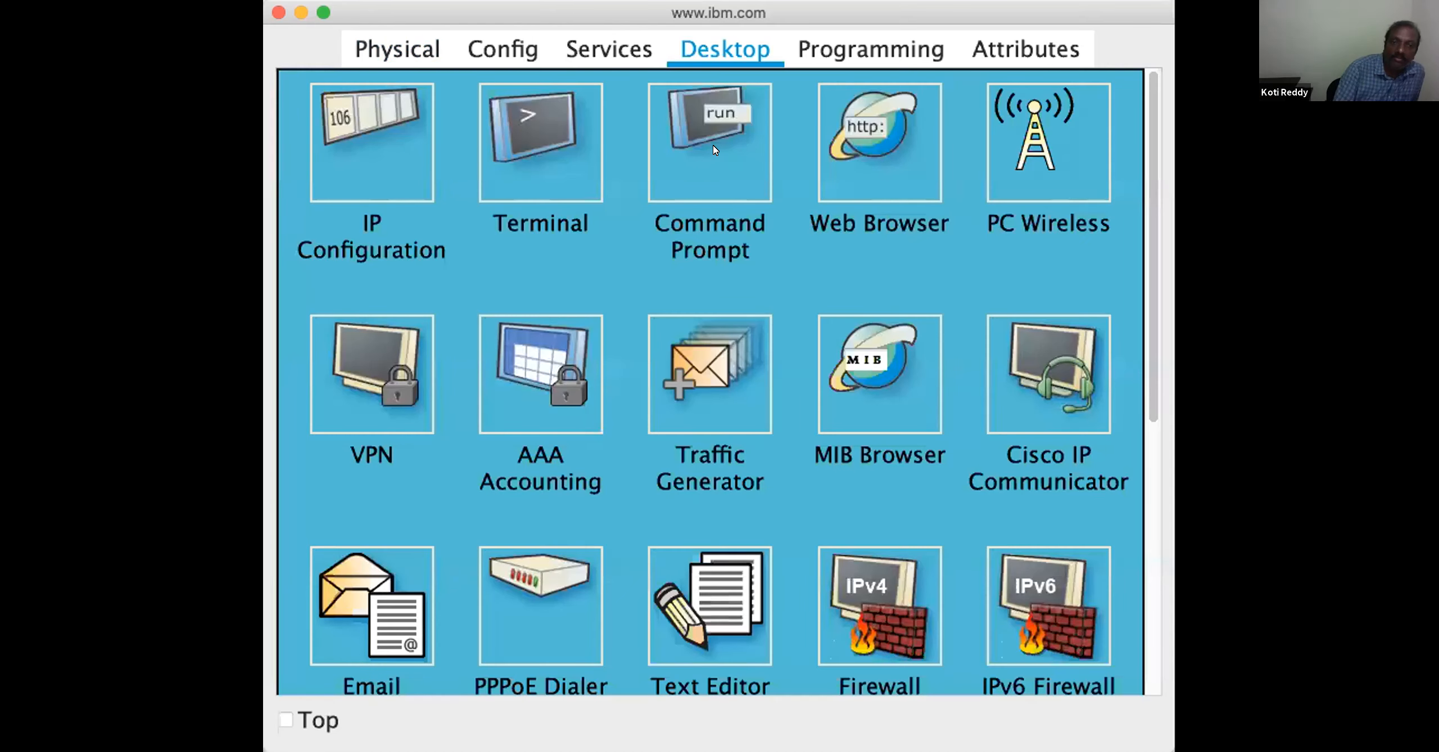
left_click(714, 149)
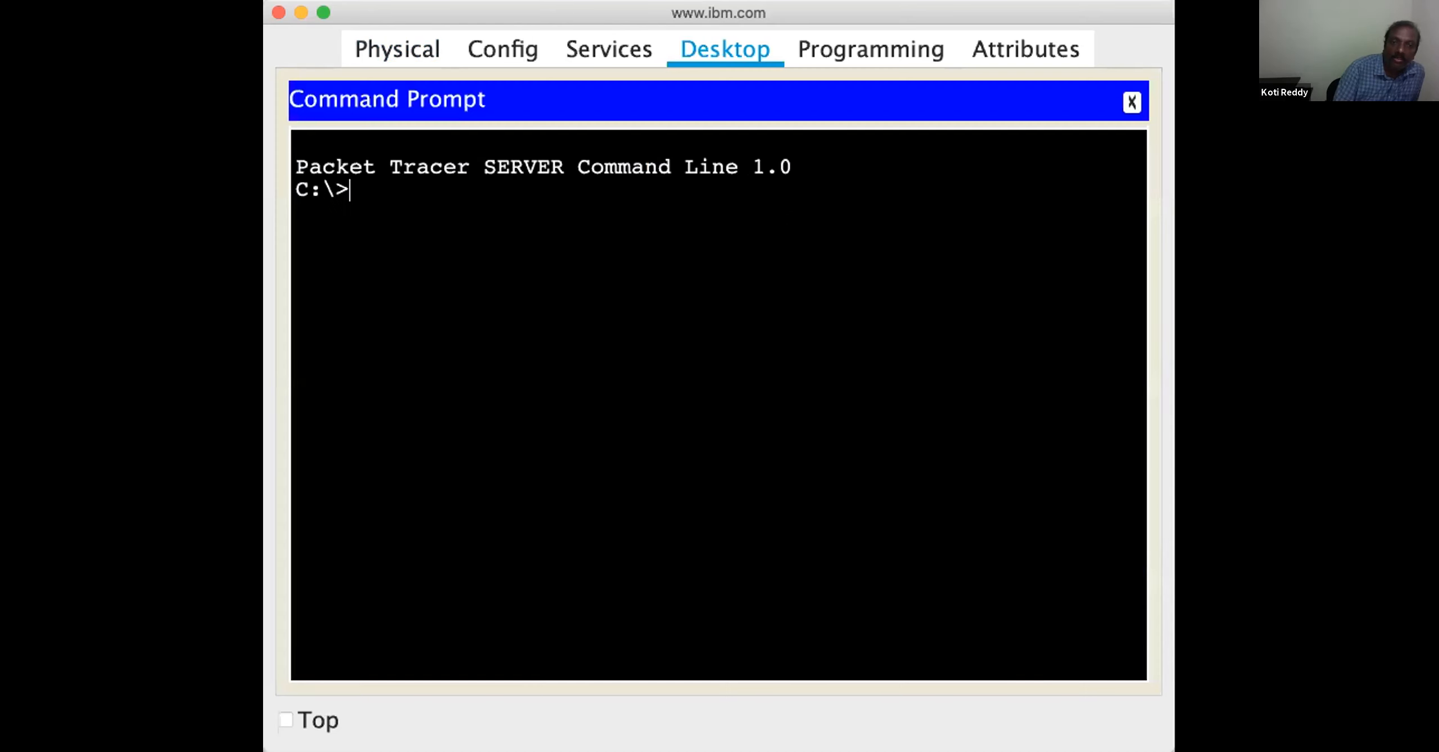
type("ip")
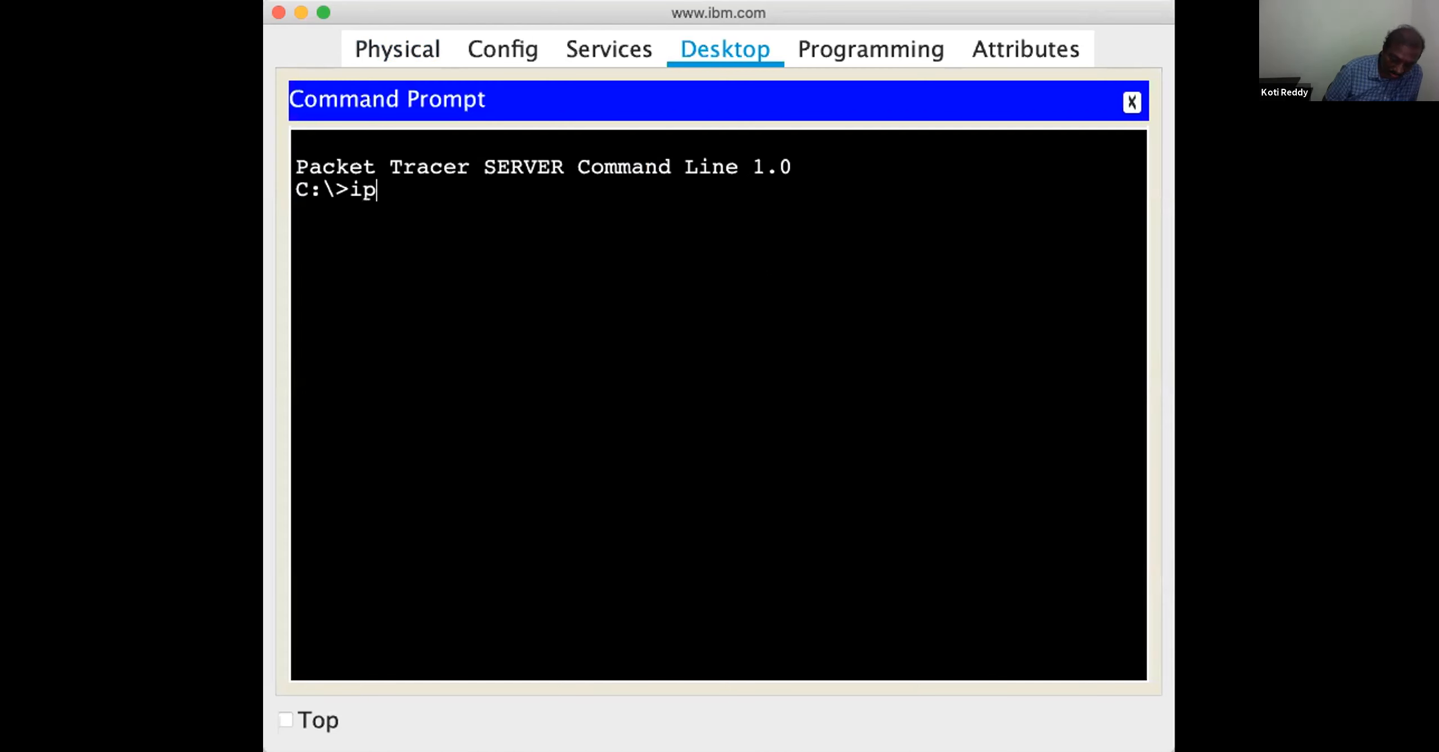
type("config")
key("Return")
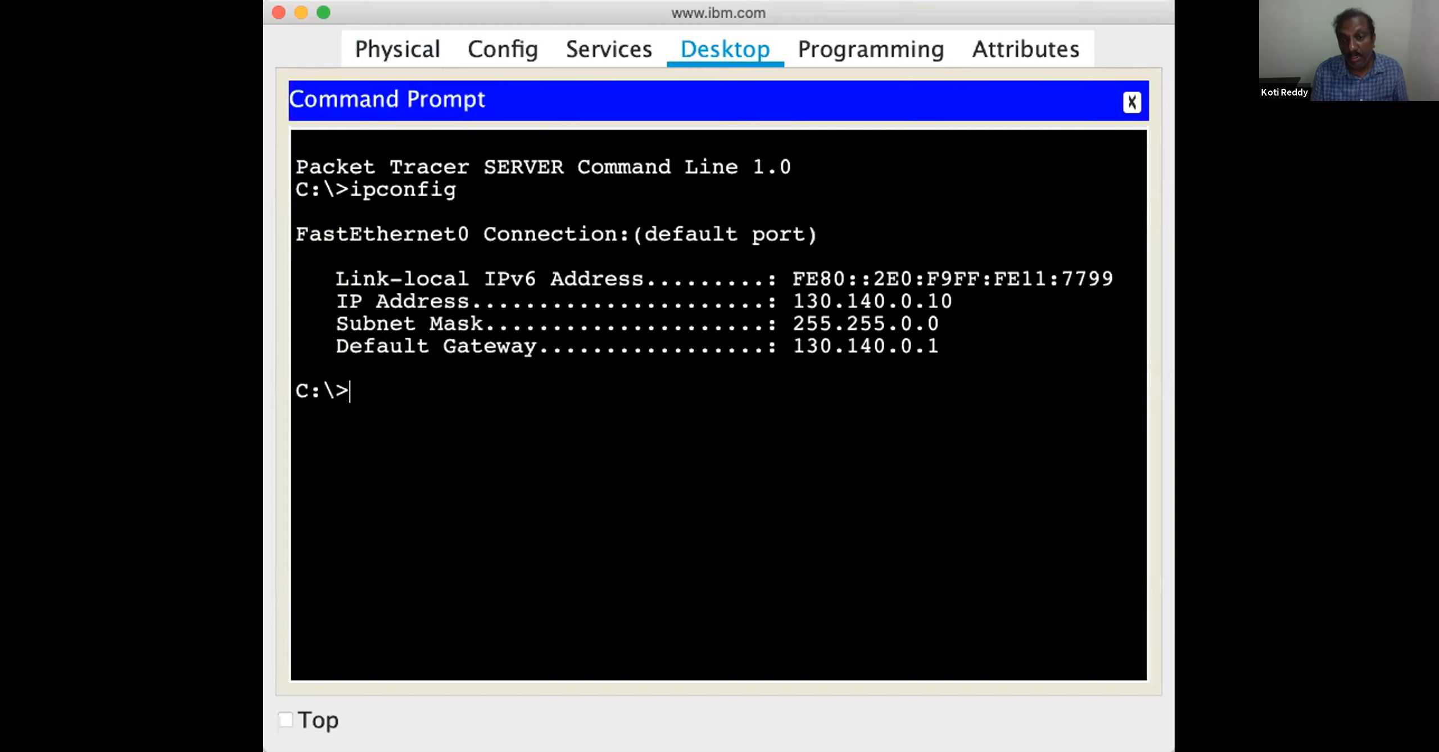
left_click_drag(792, 302, 953, 302)
left_click(955, 344)
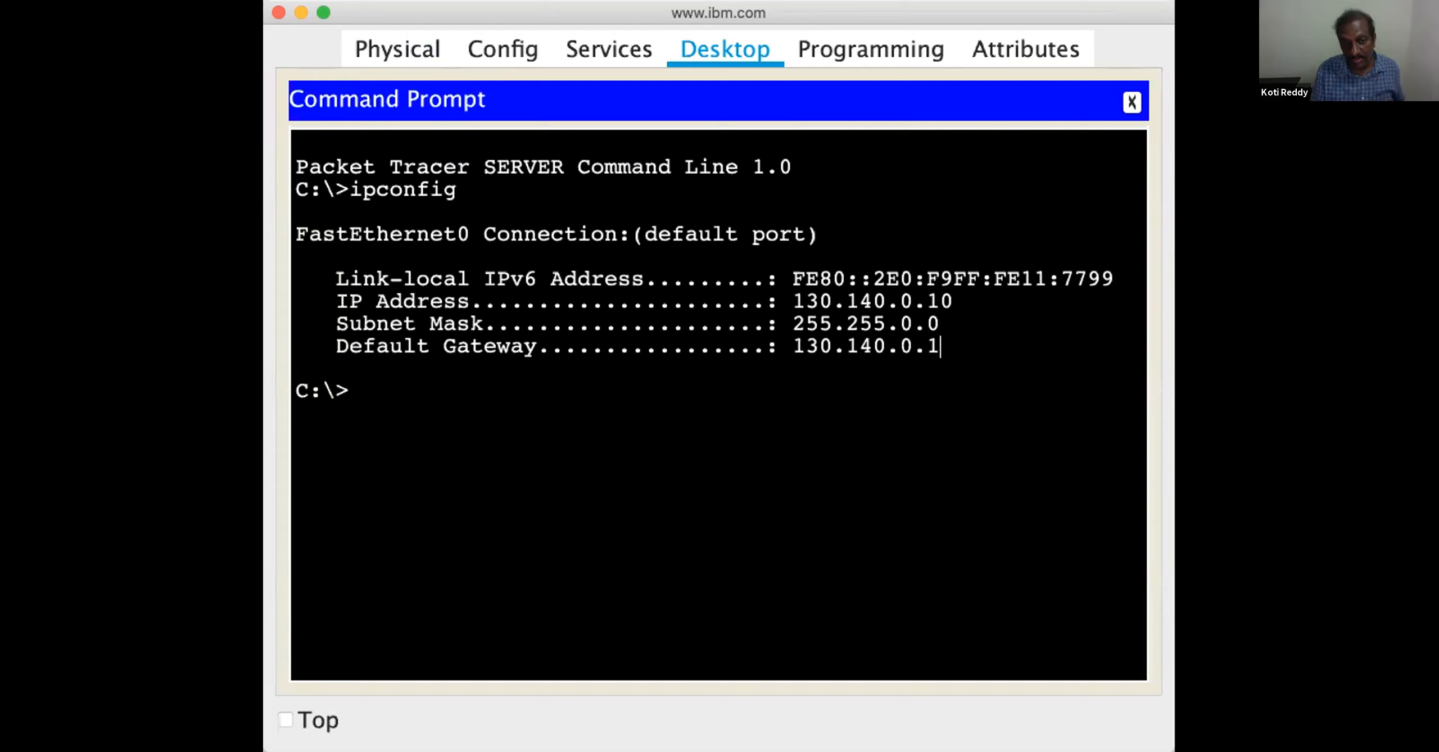
type("ping ")
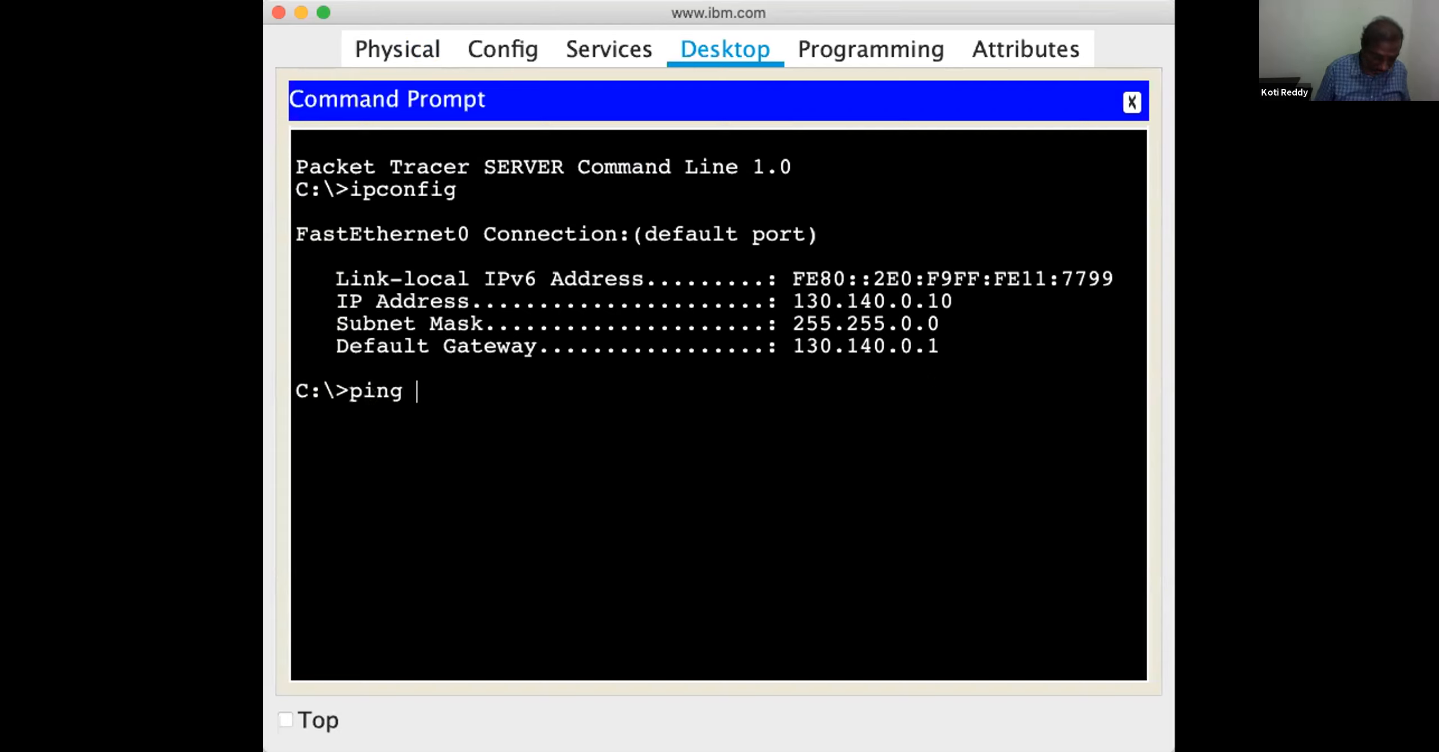
type("160.170.0.10")
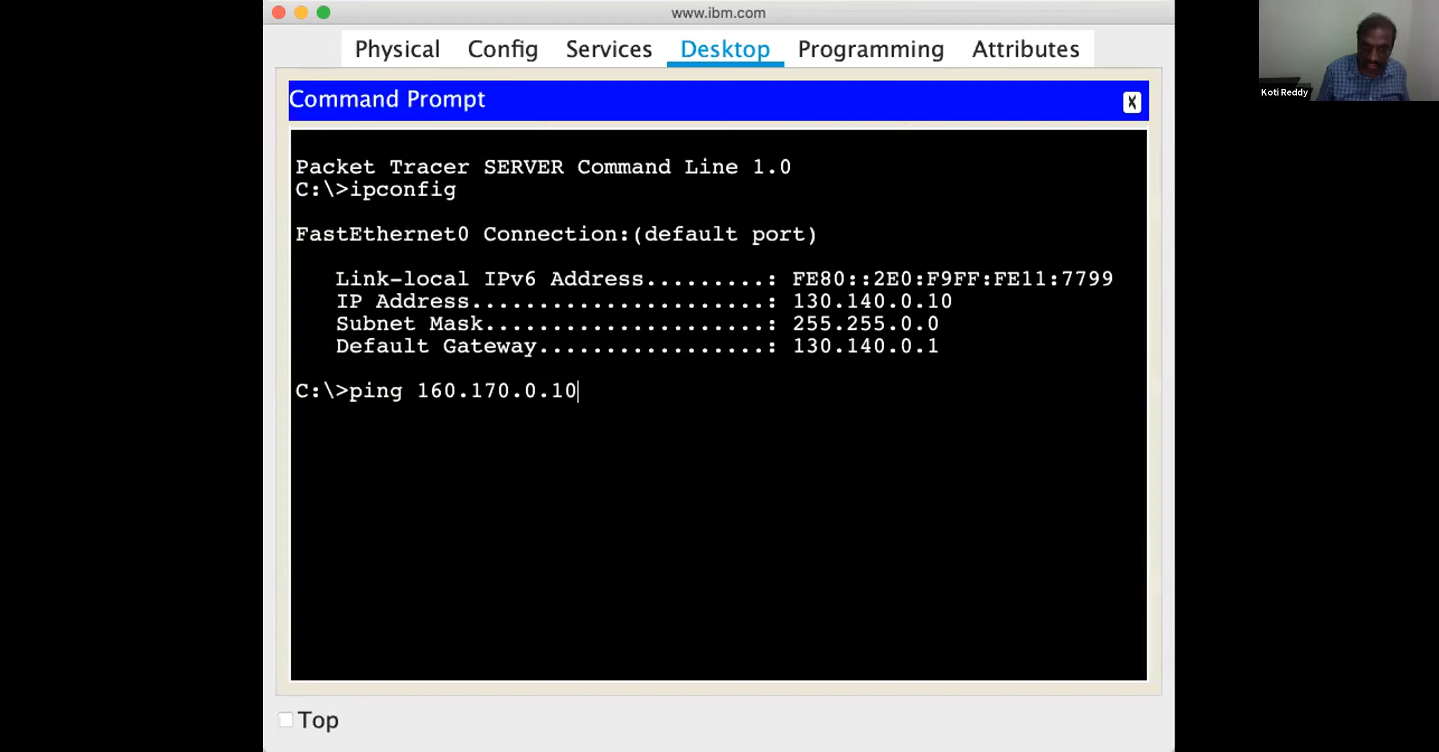
key("Return")
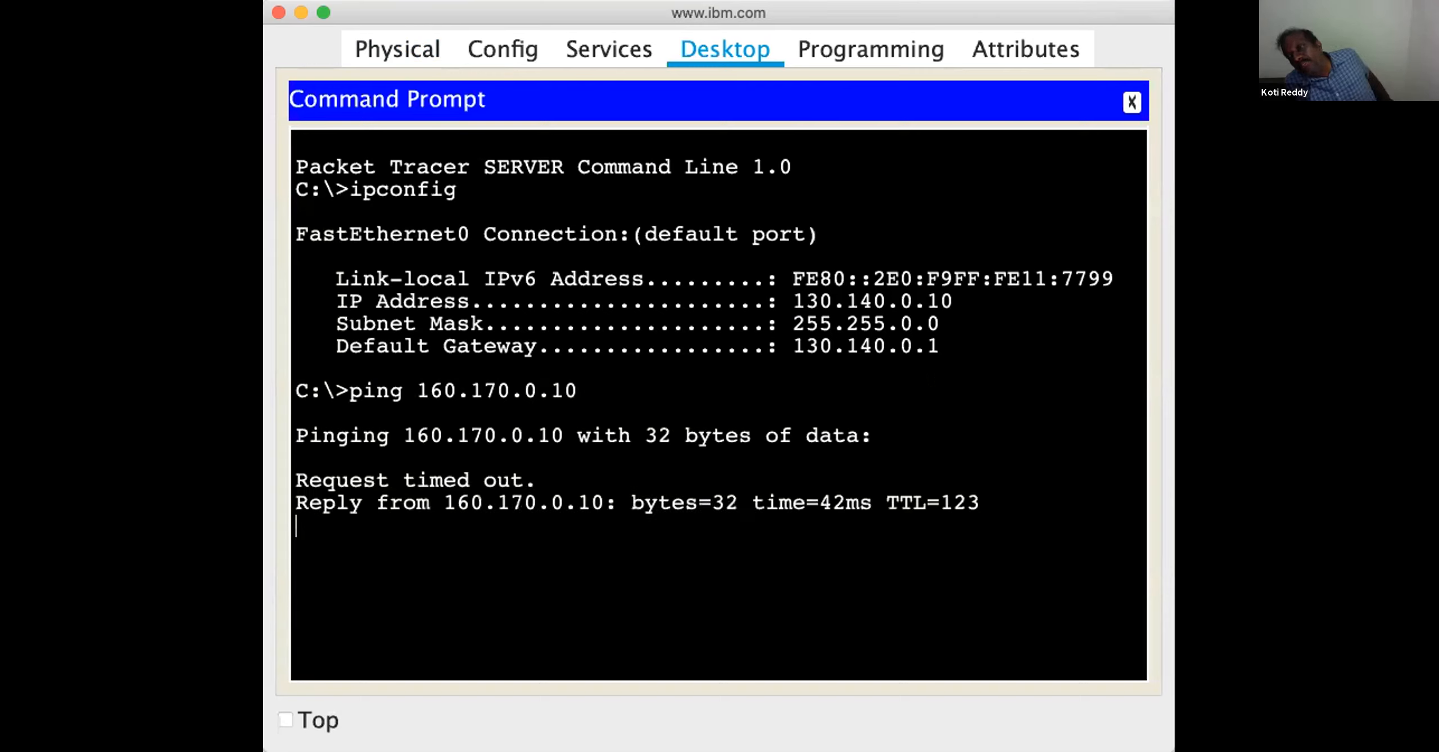
key("Up")
key("BackSpace")
key("BackSpace")
type("20")
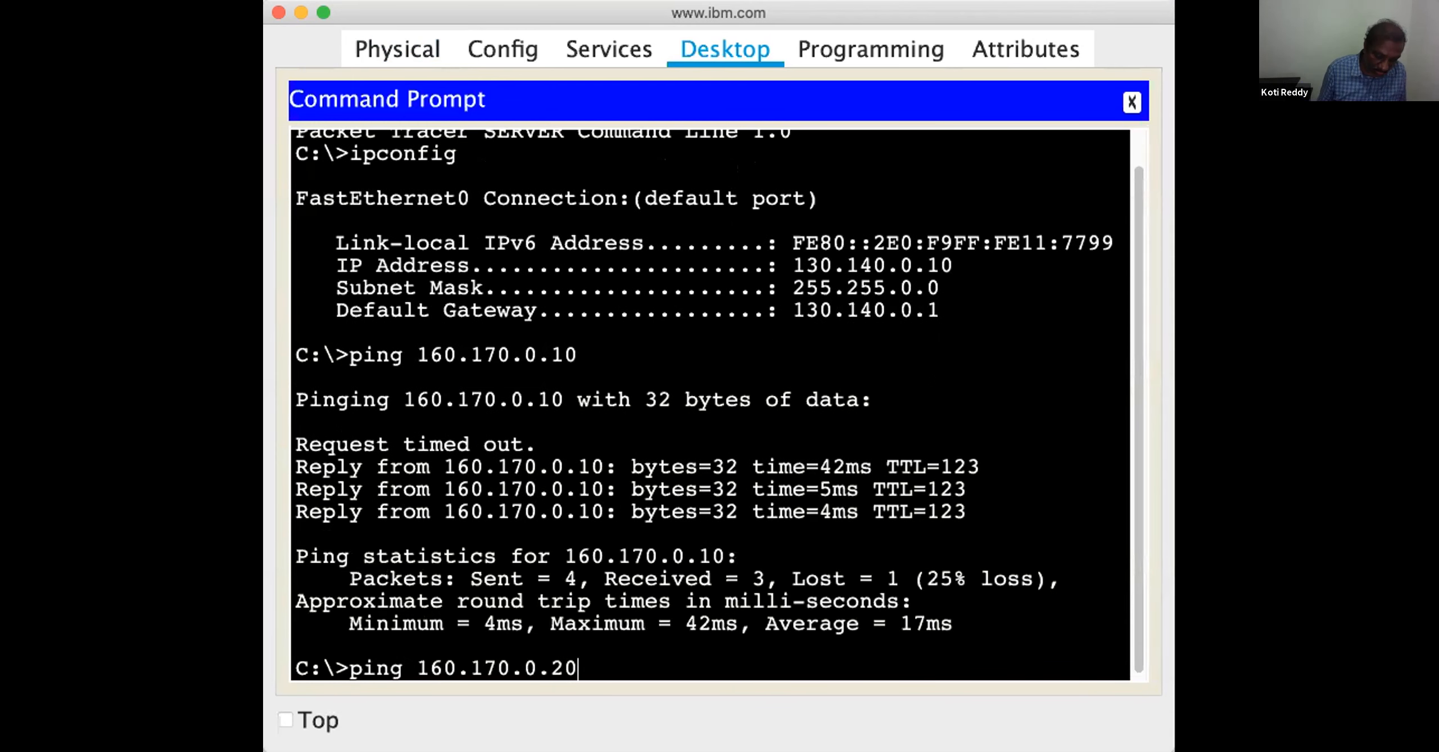
key("Return")
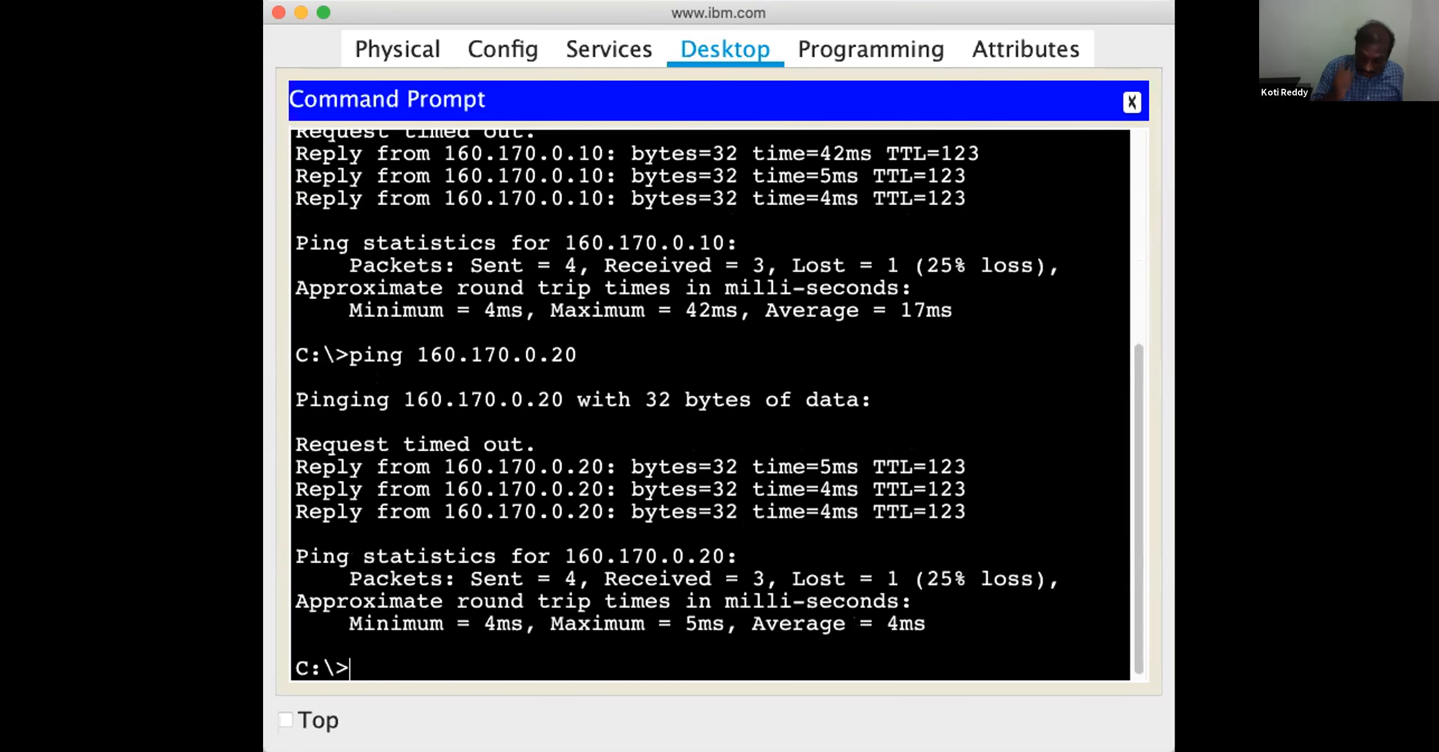
type("ping 180.190.0.10")
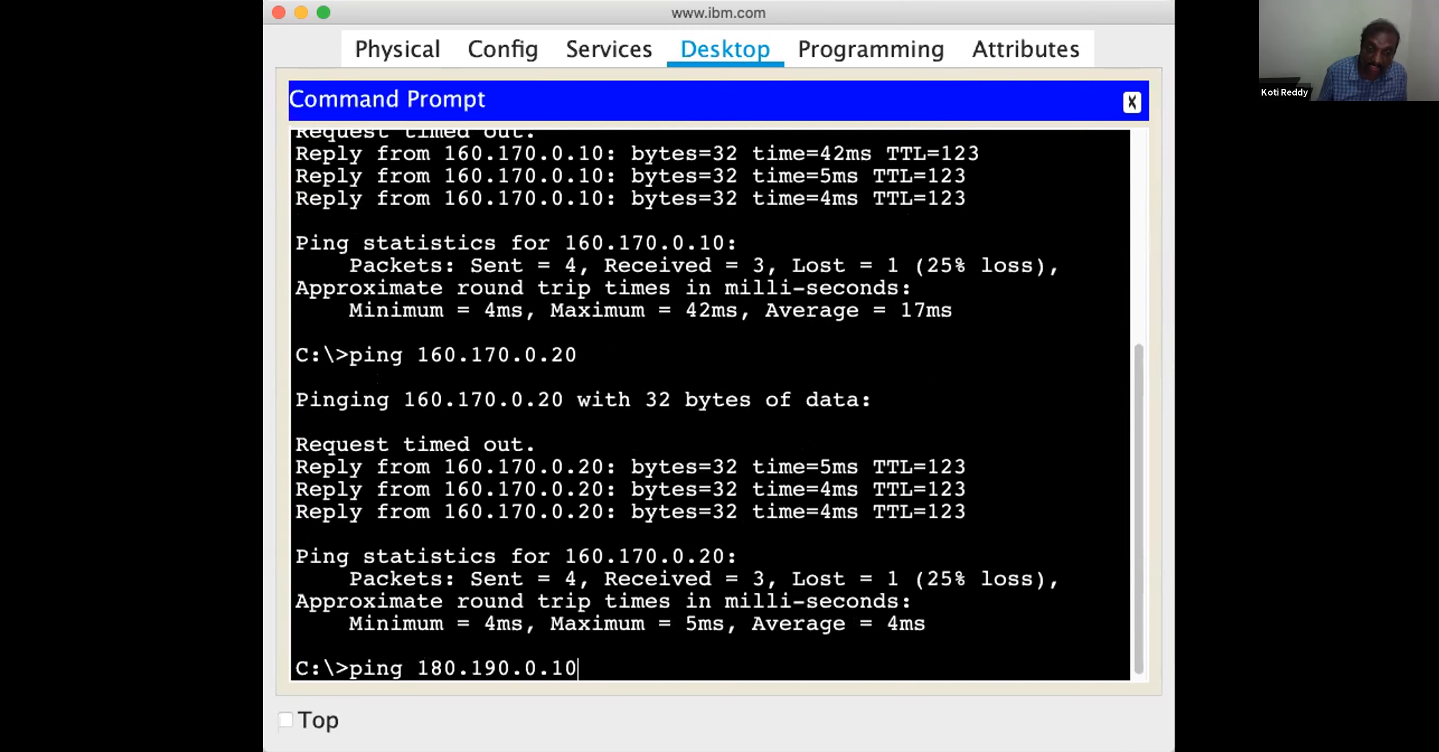
key("Return")
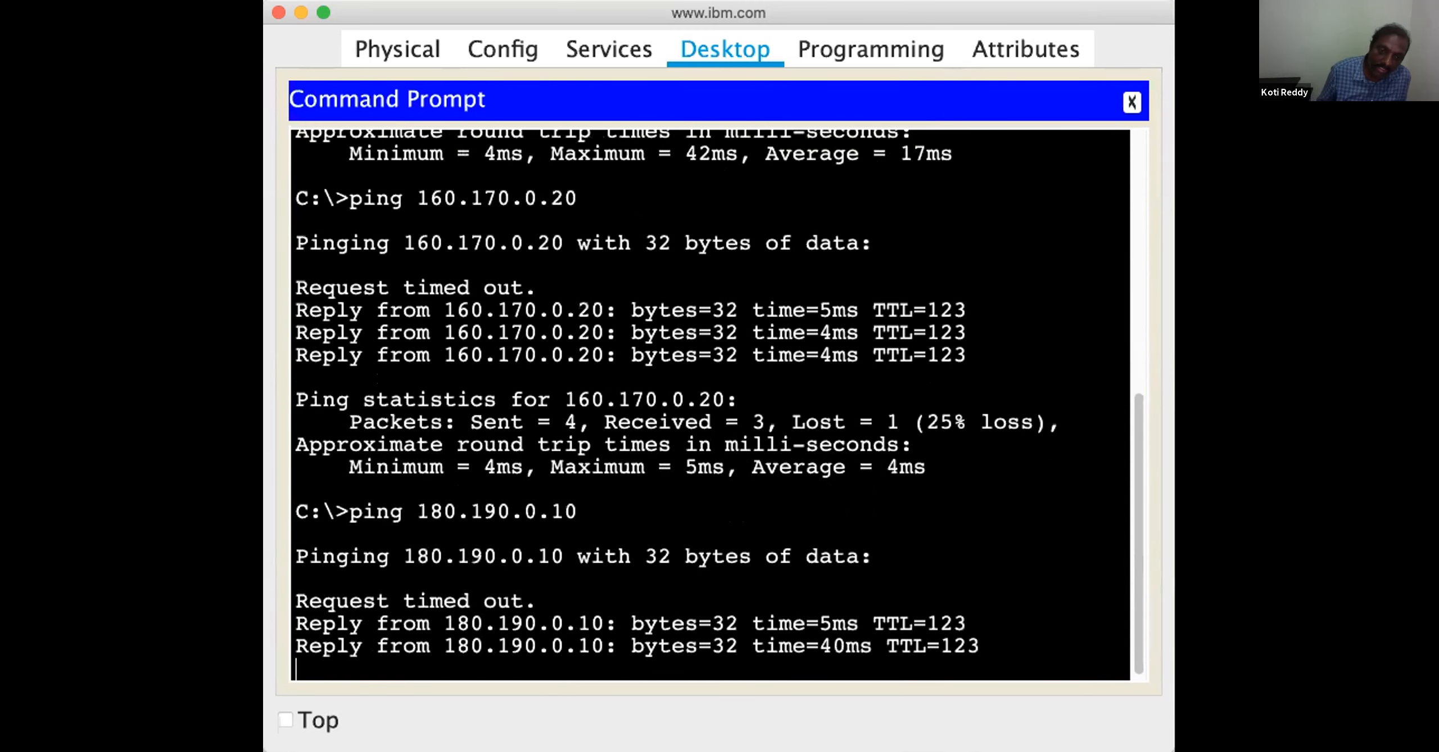
key("Up")
key("BackSpace")
key("BackSpace")
type("20")
key("Return")
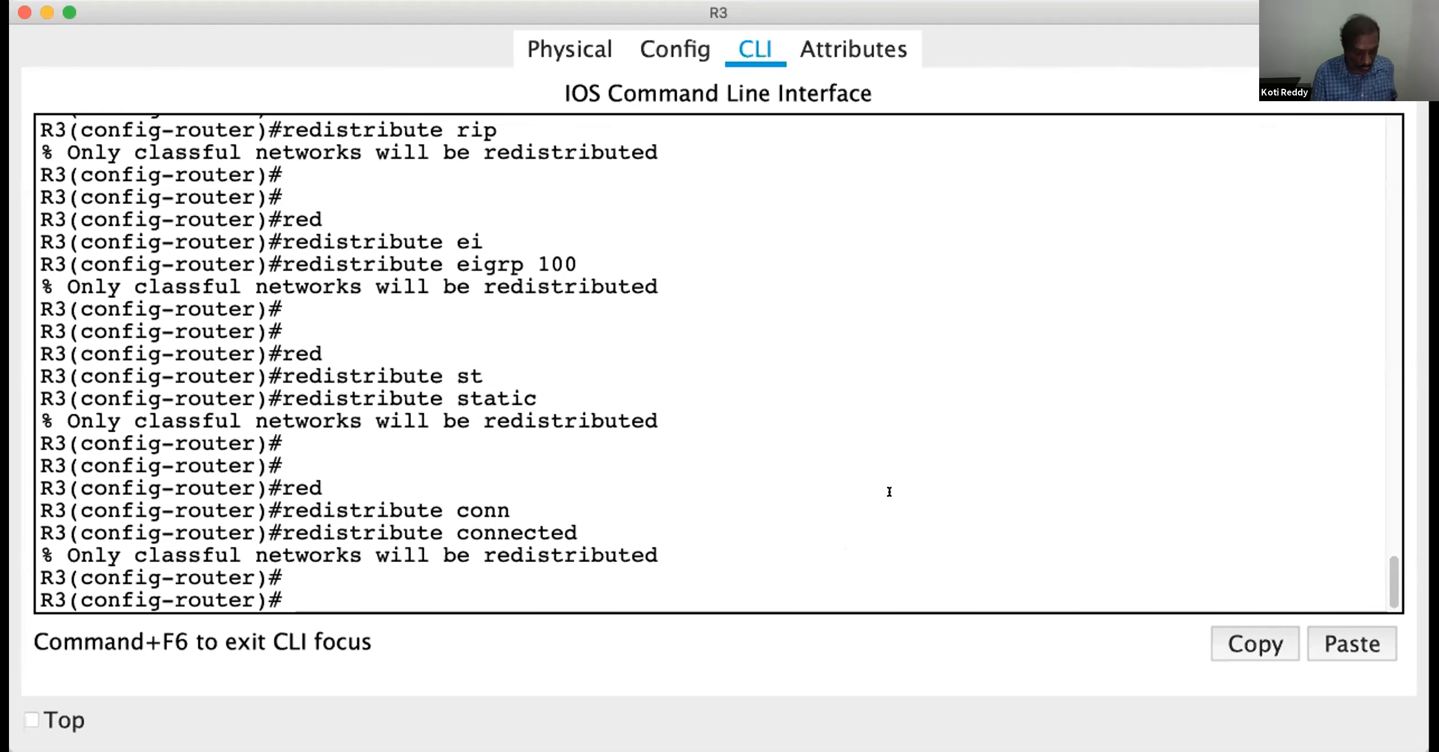
Switch to R3's command line, leave router configuration mode and save the running configuration with wr
key("ctrl+z")
double_click(878, 487)
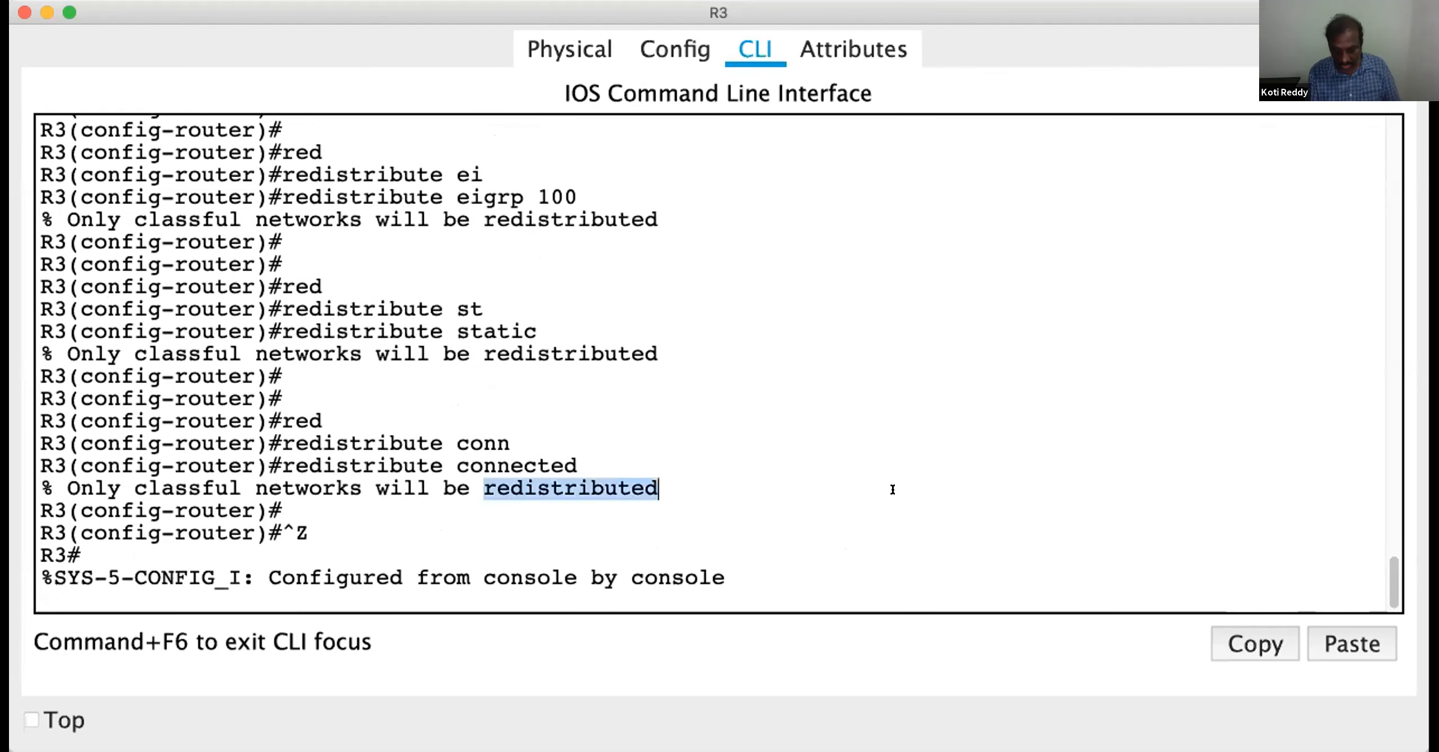
key("Return")
key("Return")
key("Return")
key("Return")
type("wr")
key("Return")
key("Return")
key("Return")
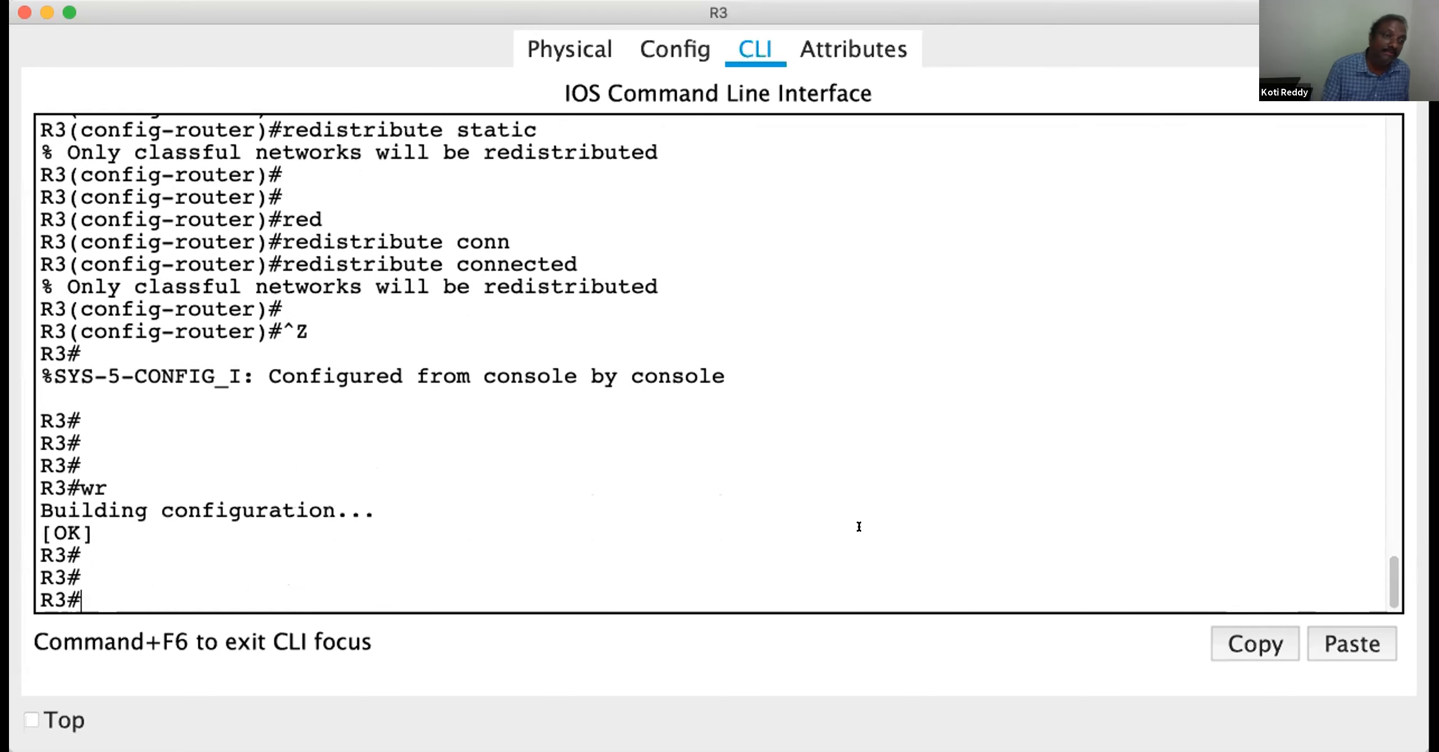
key("Return")
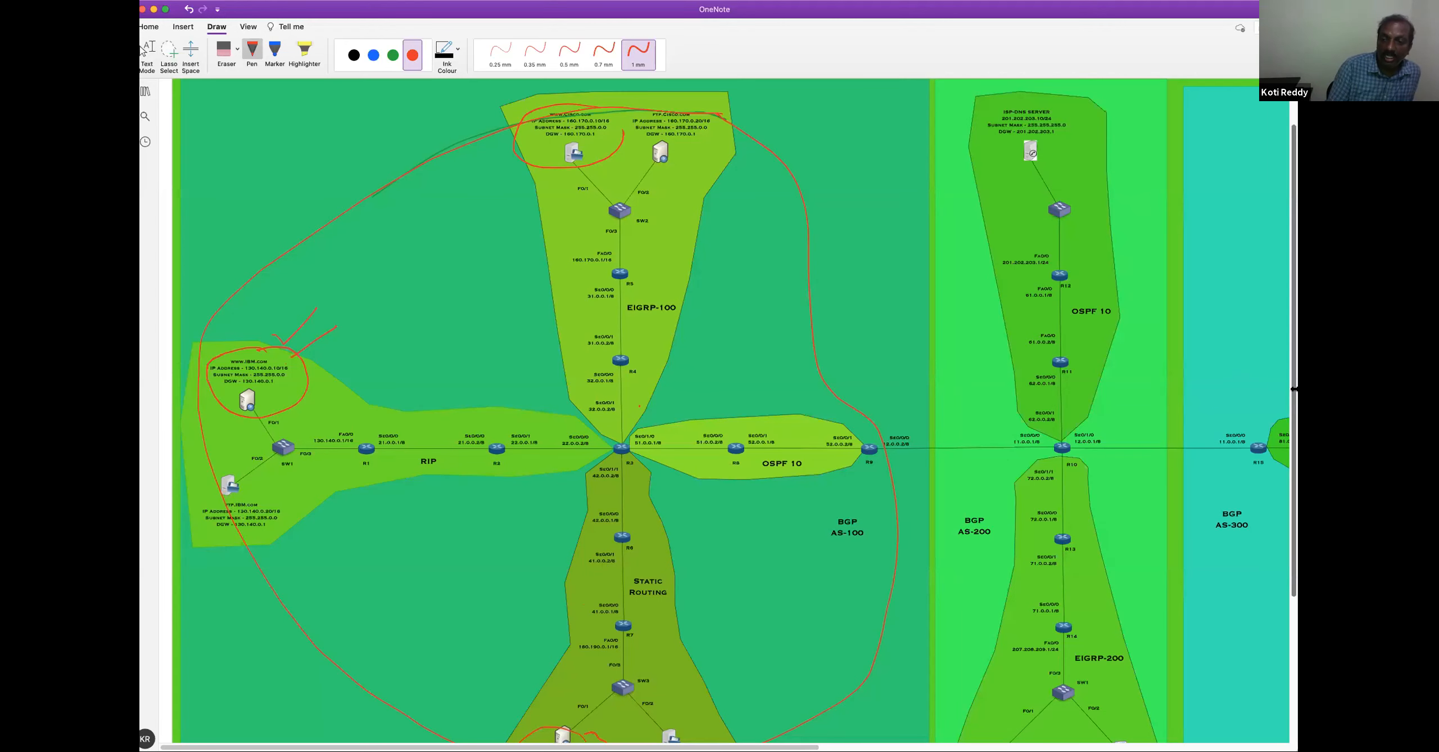
On the OneNote topology, circle the R6–R7 link and the switch network below R7 in red and draw an arrow from R3 to R6
left_click_drag(1290, 393, 1287, 420)
scroll(626, 440, "down", 2)
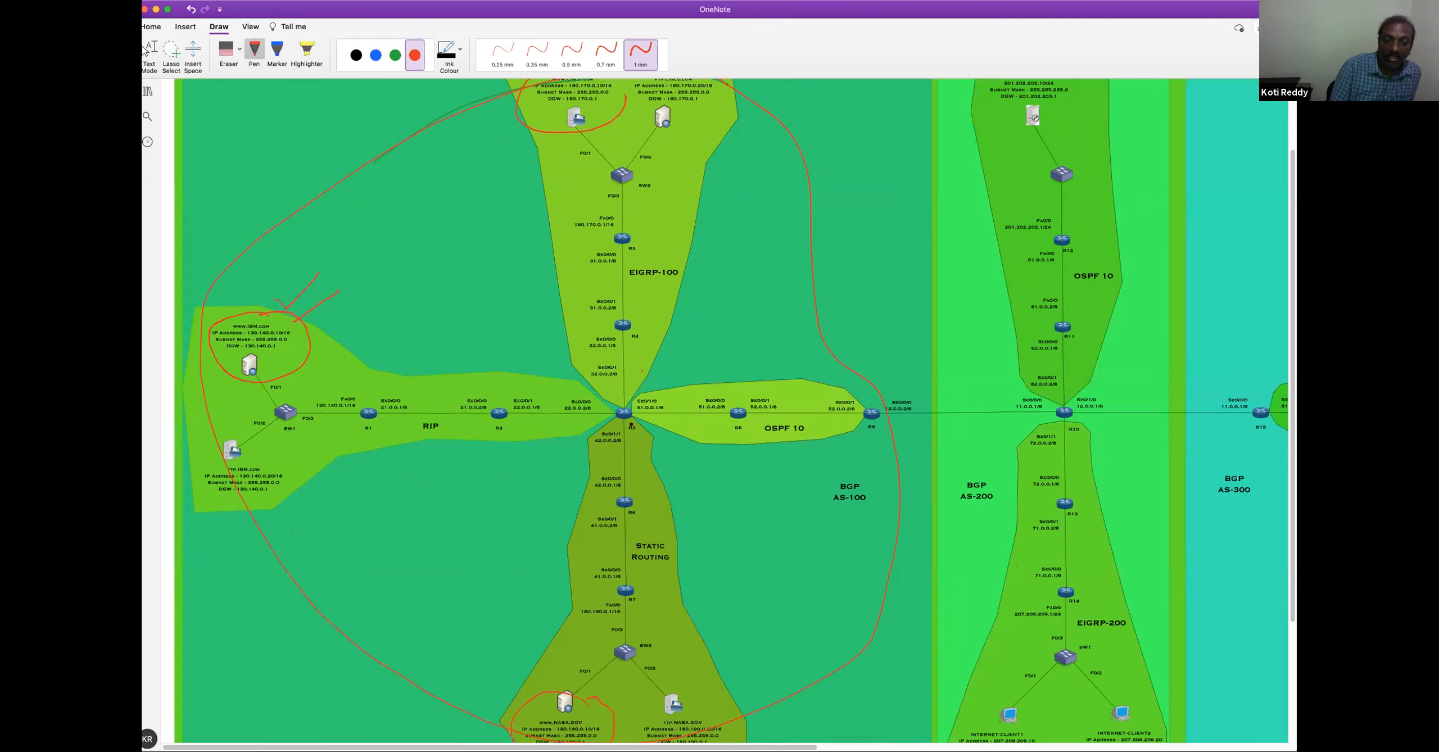
mouse_move(615, 509)
left_mouse_down()
mouse_move(580, 513)
mouse_move(594, 584)
mouse_move(647, 562)
mouse_move(619, 509)
left_mouse_up()
mouse_move(562, 633)
left_mouse_down()
mouse_move(576, 669)
mouse_move(662, 646)
mouse_move(621, 602)
left_mouse_up()
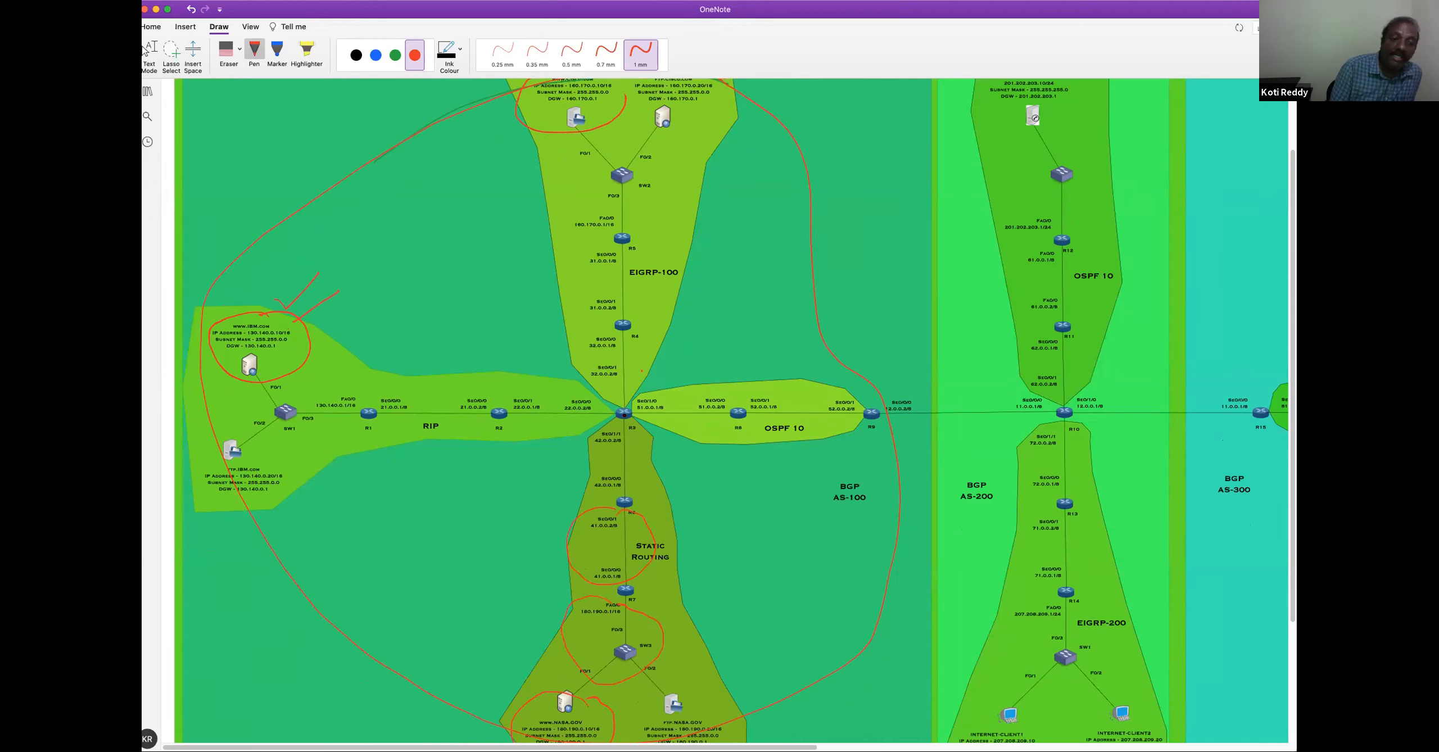
mouse_move(617, 417)
left_mouse_down()
mouse_move(588, 444)
mouse_move(612, 498)
left_mouse_up()
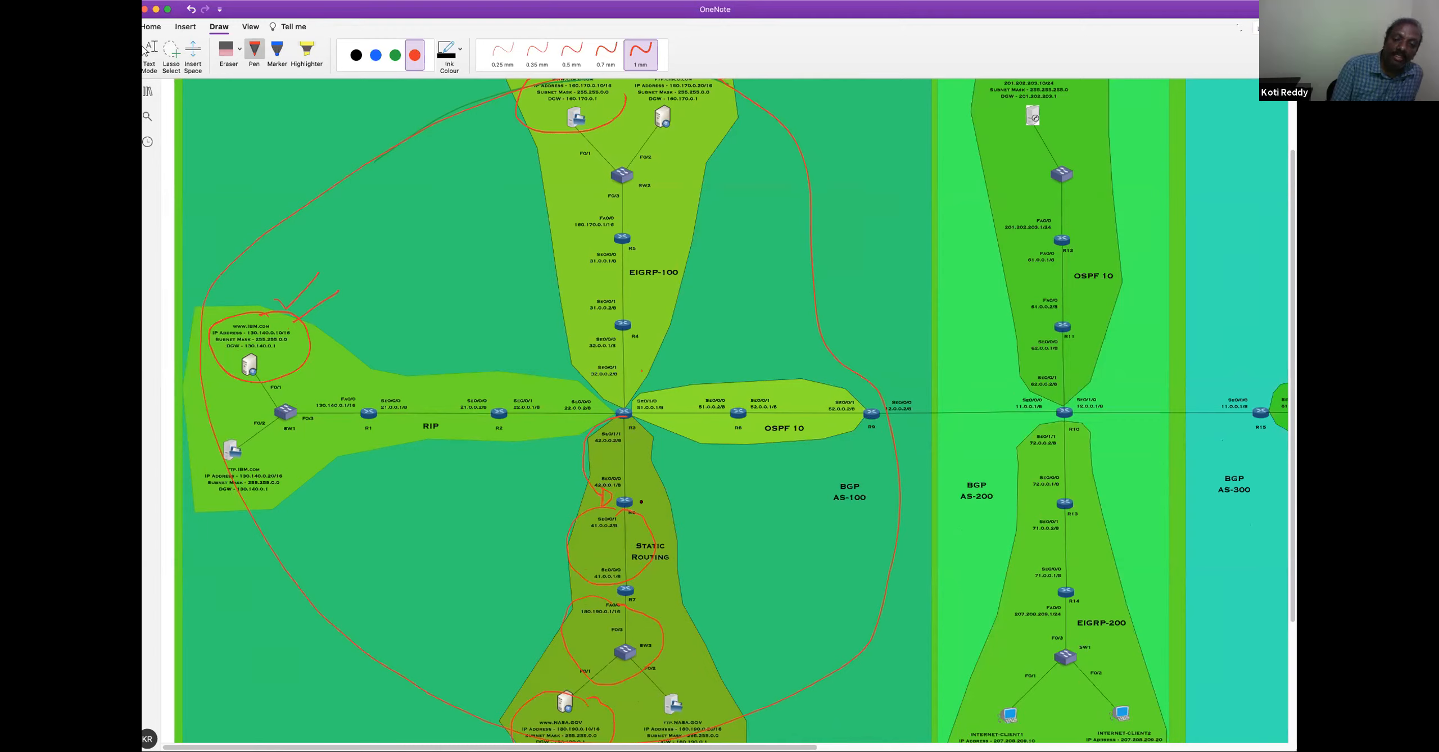
Circle the switch network below R7, the R6–R7 link and the R3–R6 link in red on the topology
key("Escape")
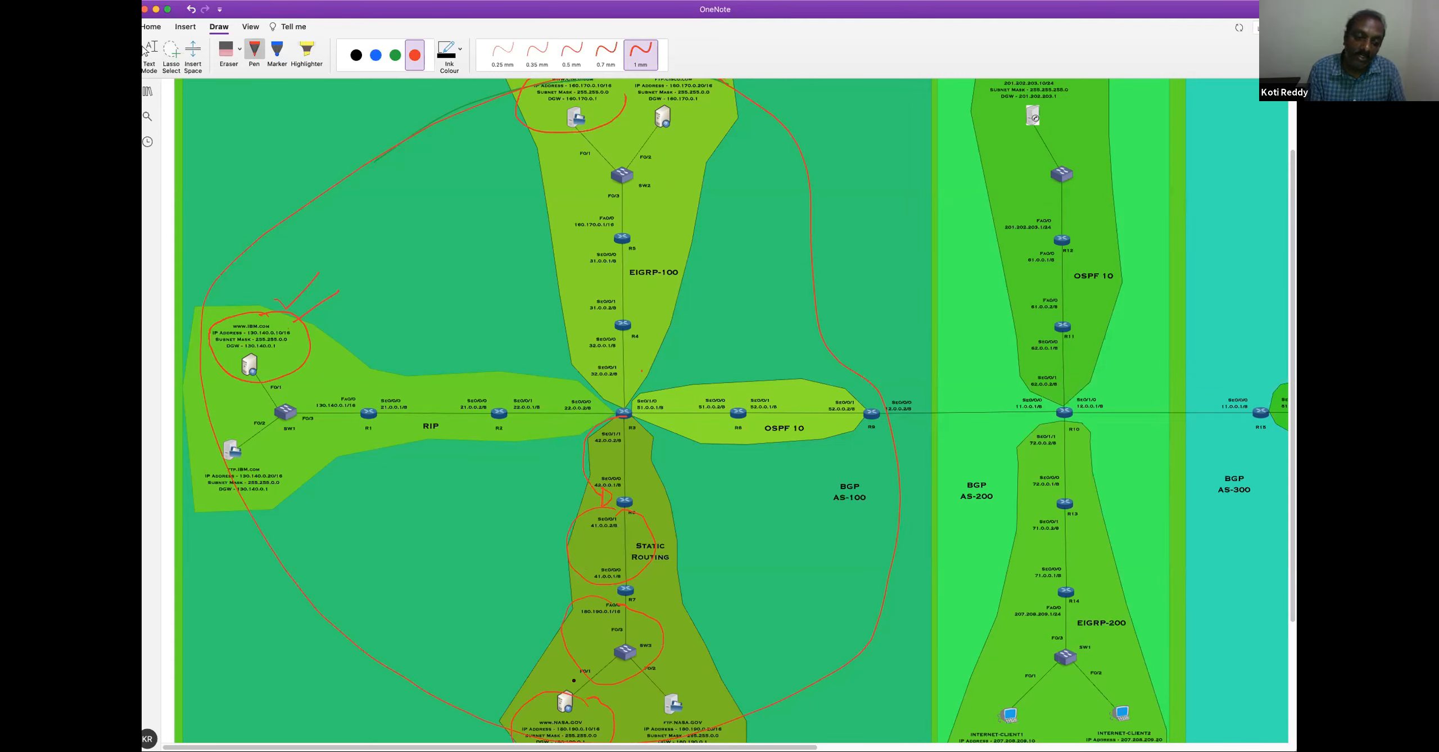
left_click_drag(553, 673, 604, 581)
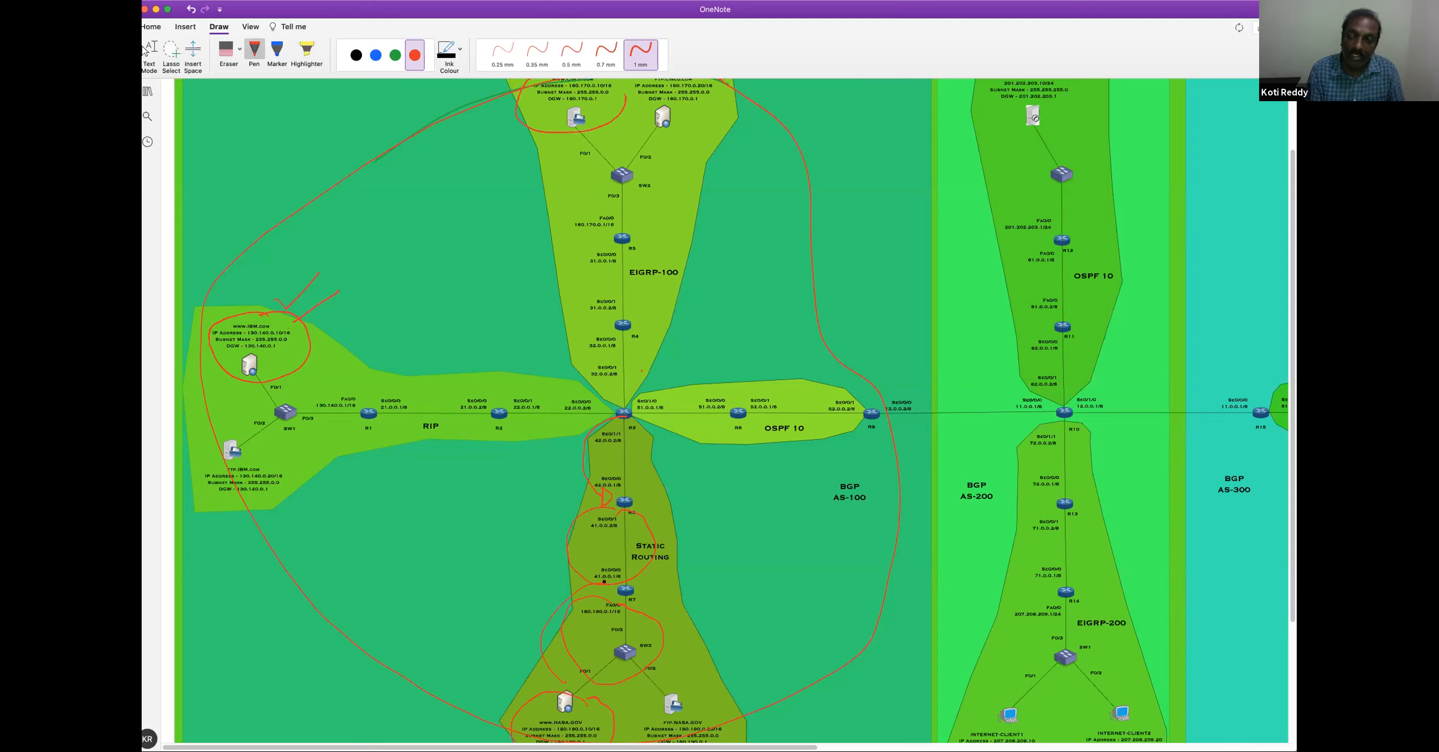
mouse_move(572, 518)
left_mouse_down()
mouse_move(598, 501)
mouse_move(628, 398)
mouse_move(606, 506)
mouse_move(643, 448)
mouse_move(659, 453)
mouse_move(599, 471)
mouse_move(654, 439)
mouse_move(625, 427)
left_mouse_up()
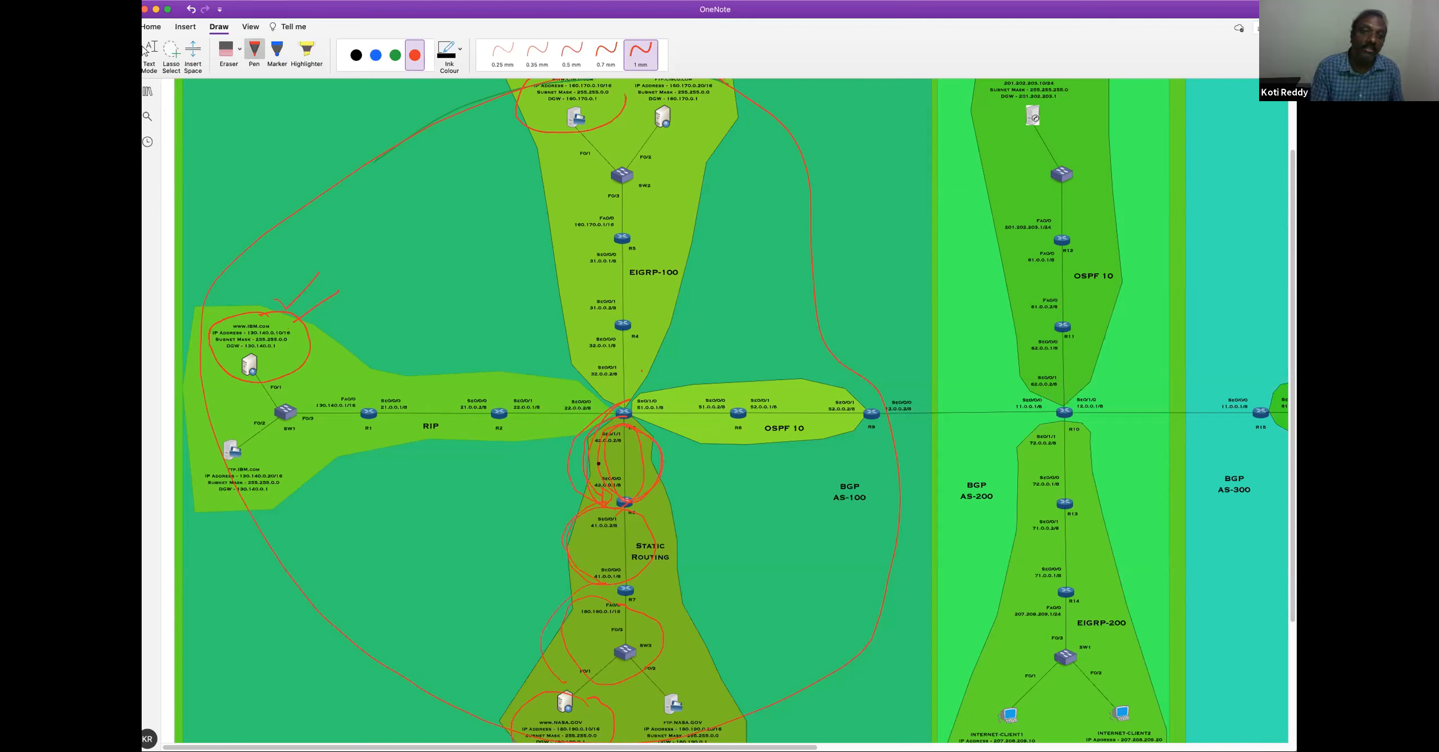
Erase all the red ink annotations from the AS-100 part of the topology
left_click(232, 59)
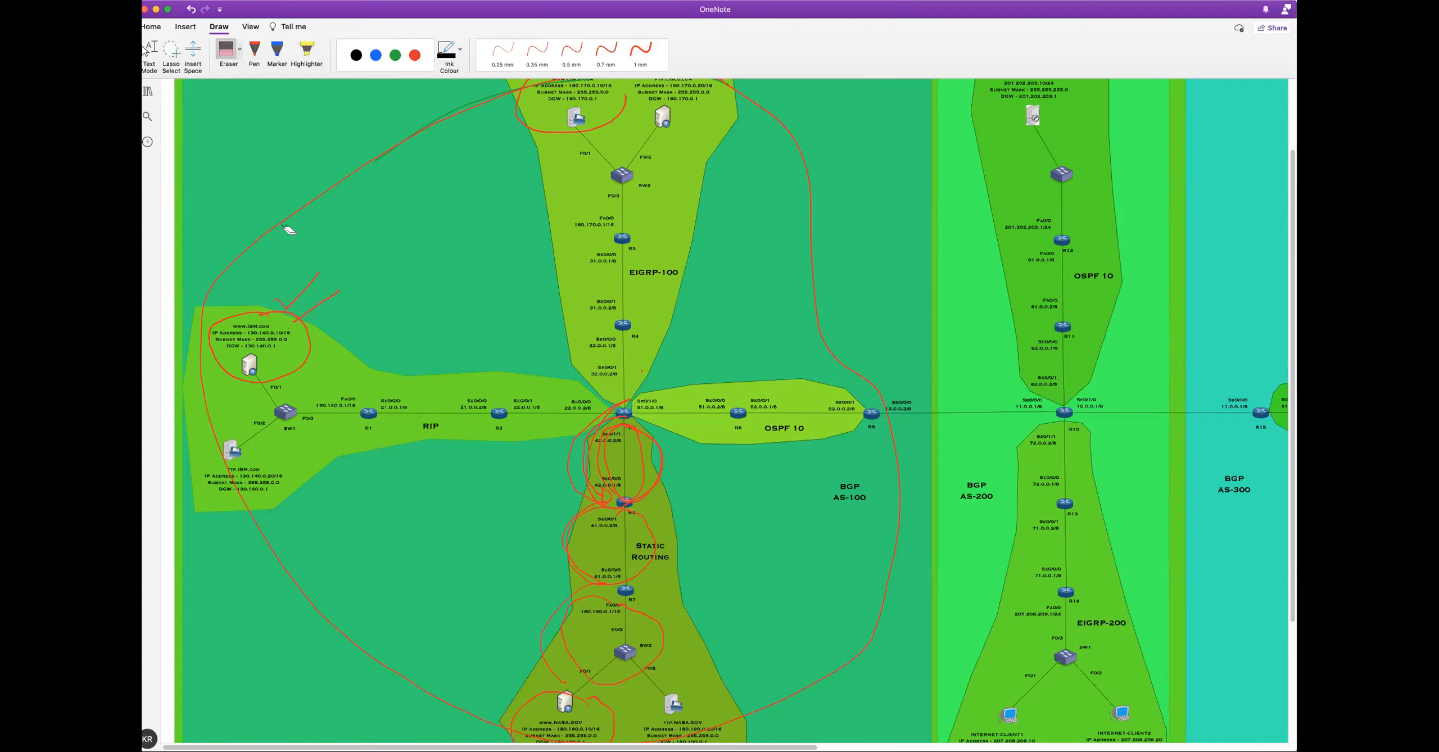
mouse_move(289, 227)
left_mouse_down()
mouse_move(602, 394)
mouse_move(621, 438)
mouse_move(607, 586)
mouse_move(568, 697)
mouse_move(548, 627)
left_mouse_up()
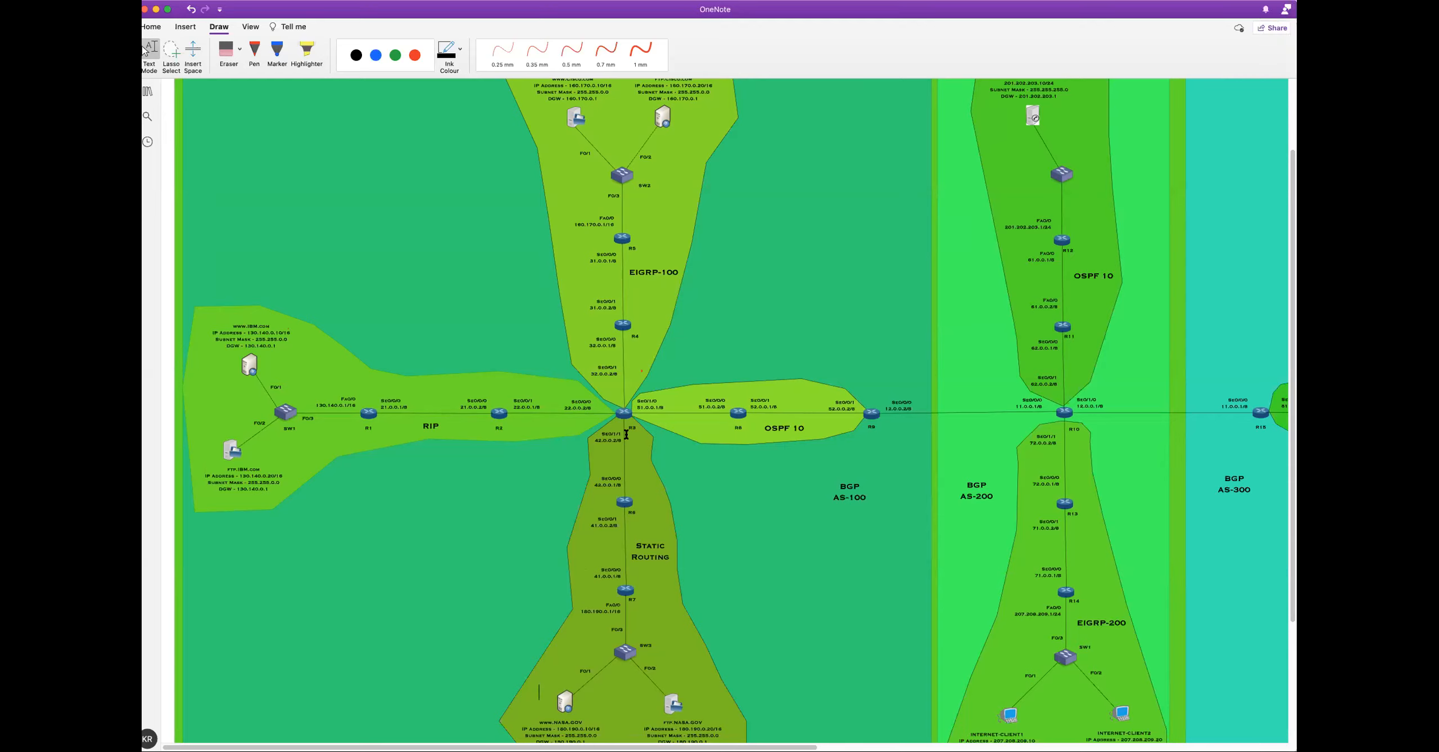
Bring the BGP AS-200 and AS-300 areas of the topology into view and return to text mode
left_click(255, 53)
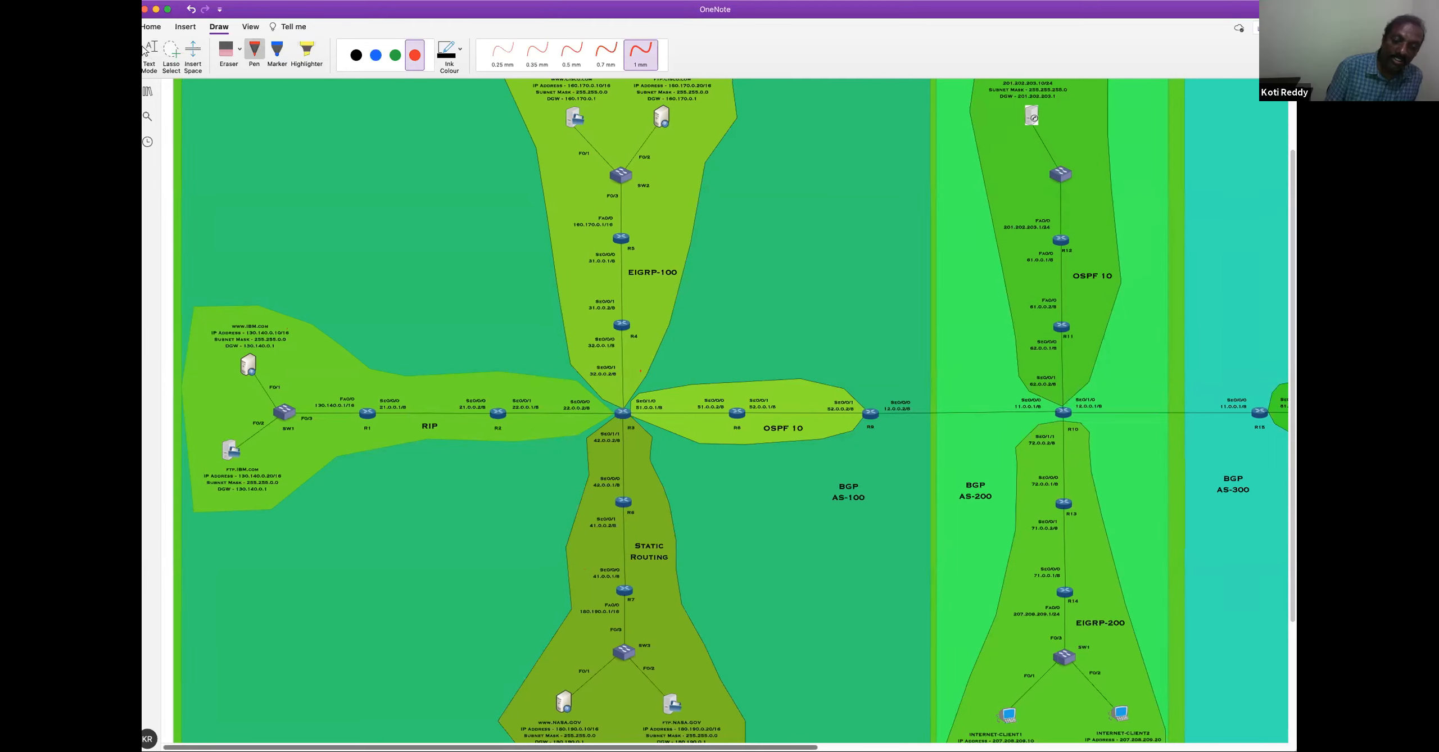
scroll(792, 738, "right", 4)
scroll(990, 719, "right", 3)
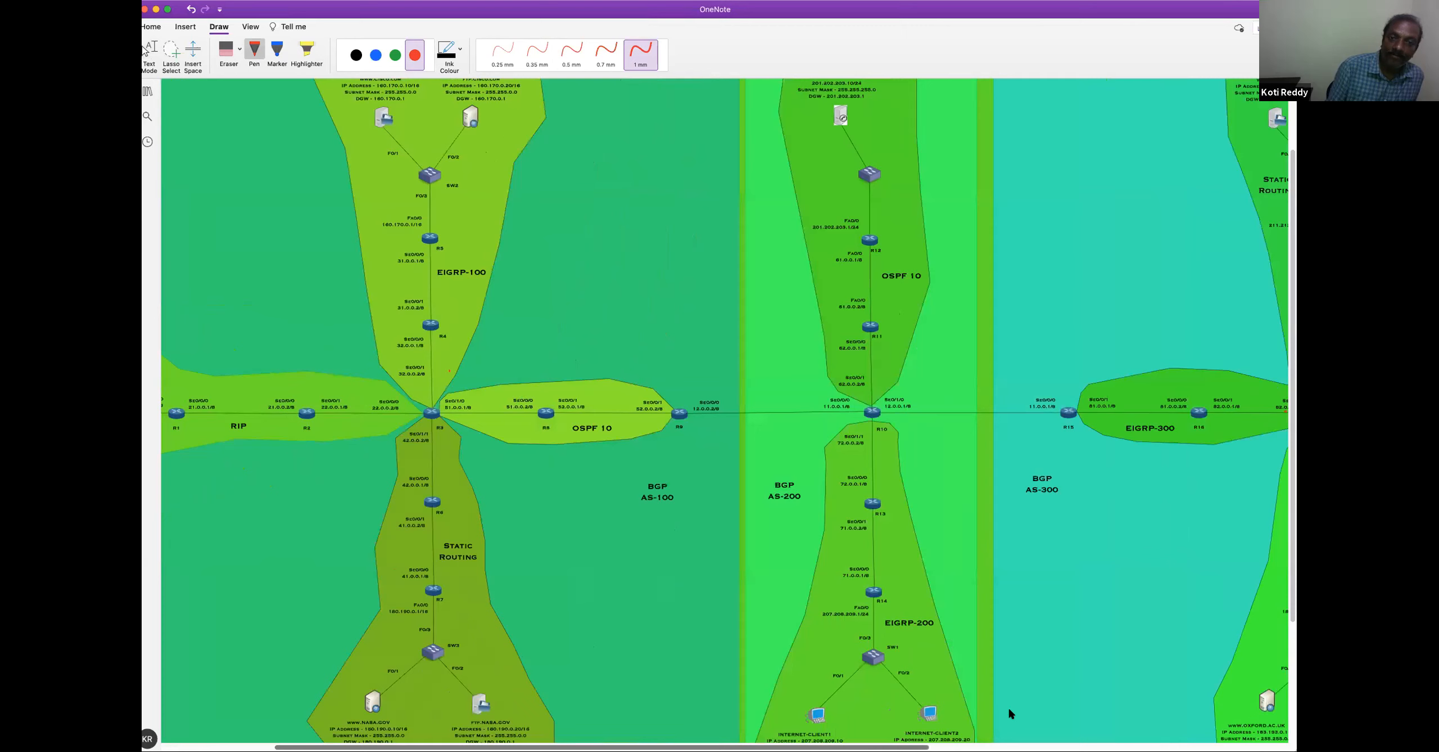
scroll(1006, 716, "right", 6)
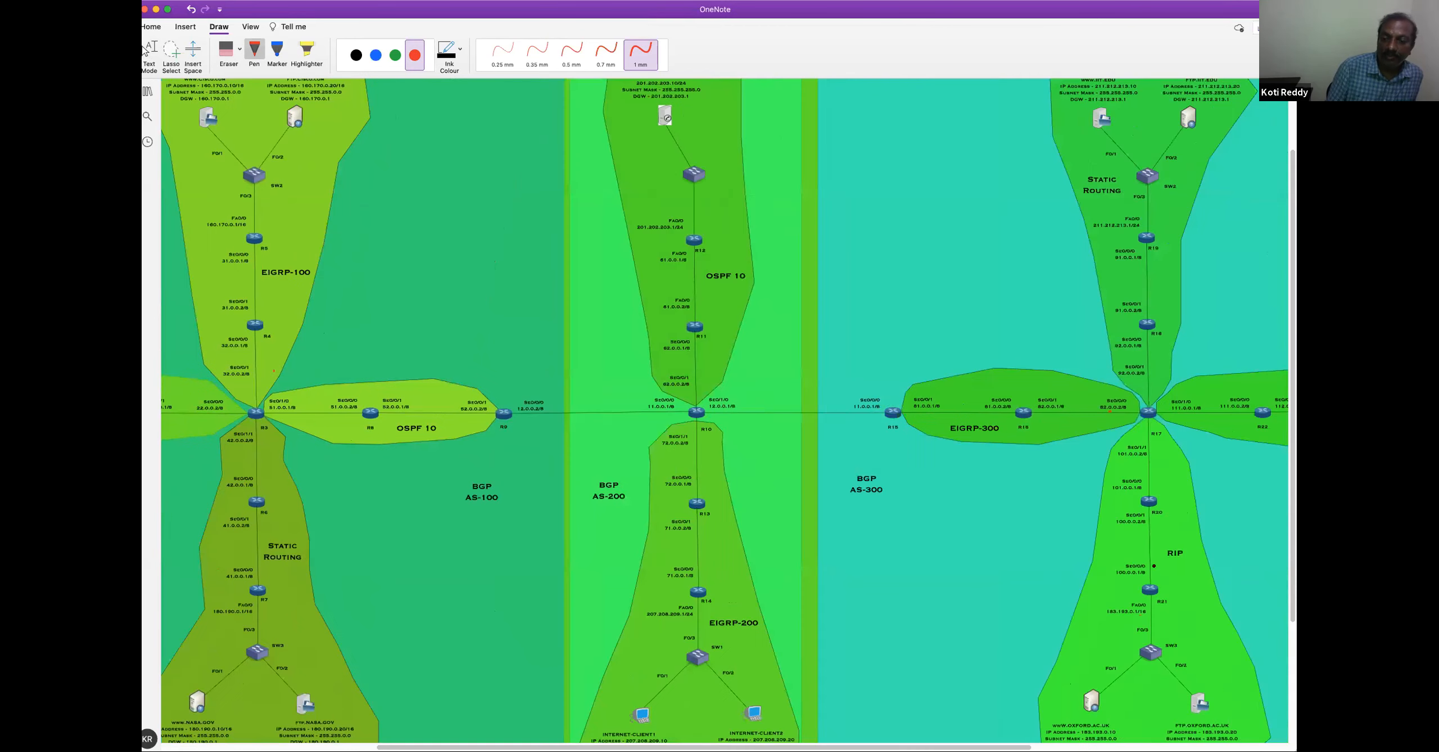
scroll(1019, 631, "right", 2)
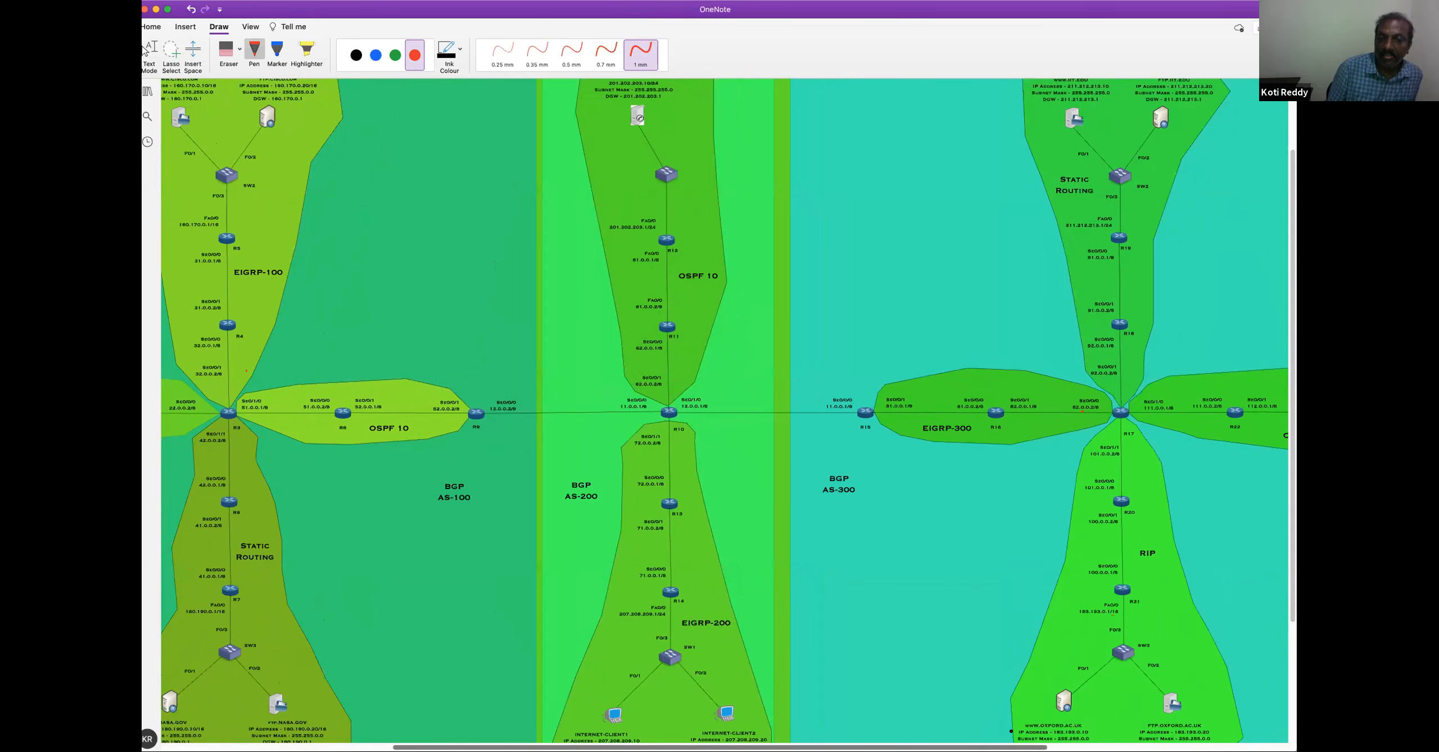
left_click(150, 51)
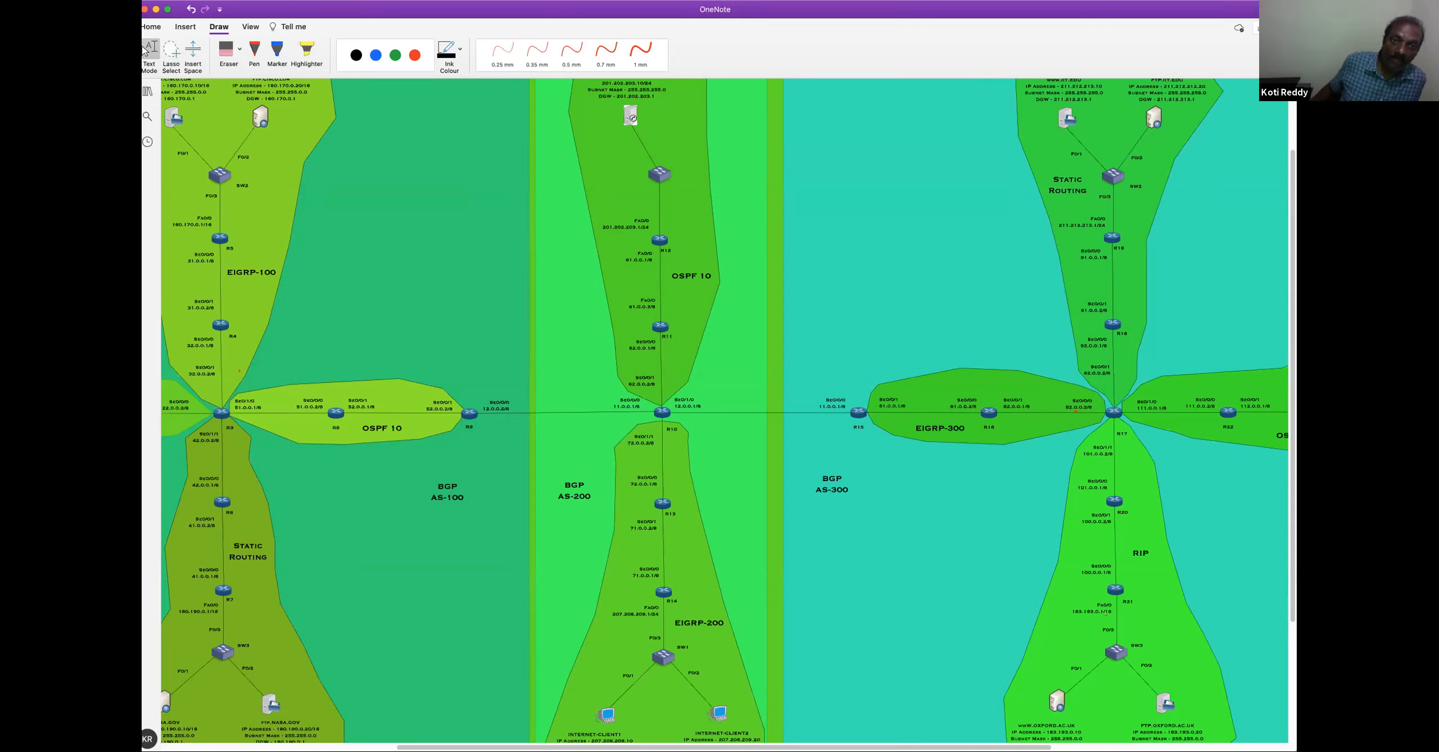
Switch to Cisco Packet Tracer and save the Combined_Rou_class.pkt network file
left_click(663, 30)
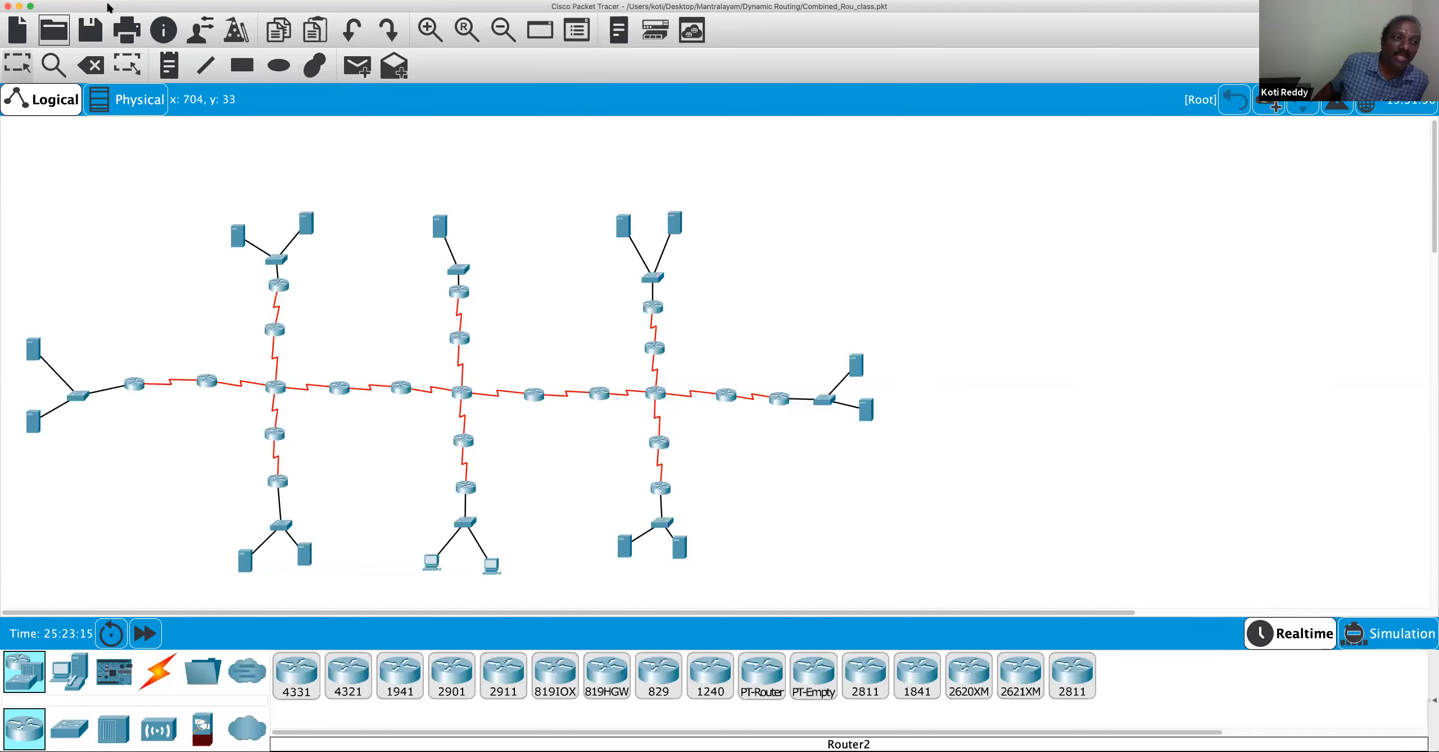
left_click(109, 8)
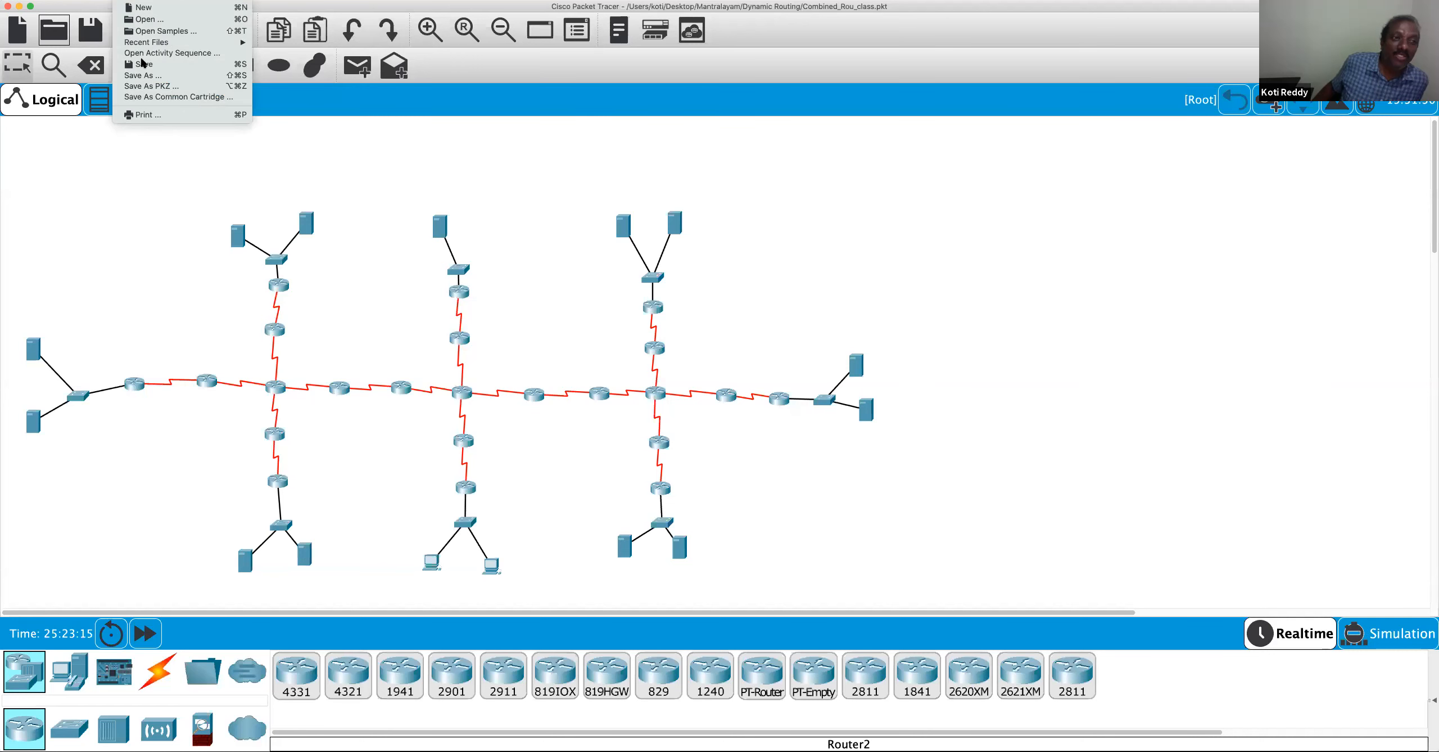
left_click(144, 64)
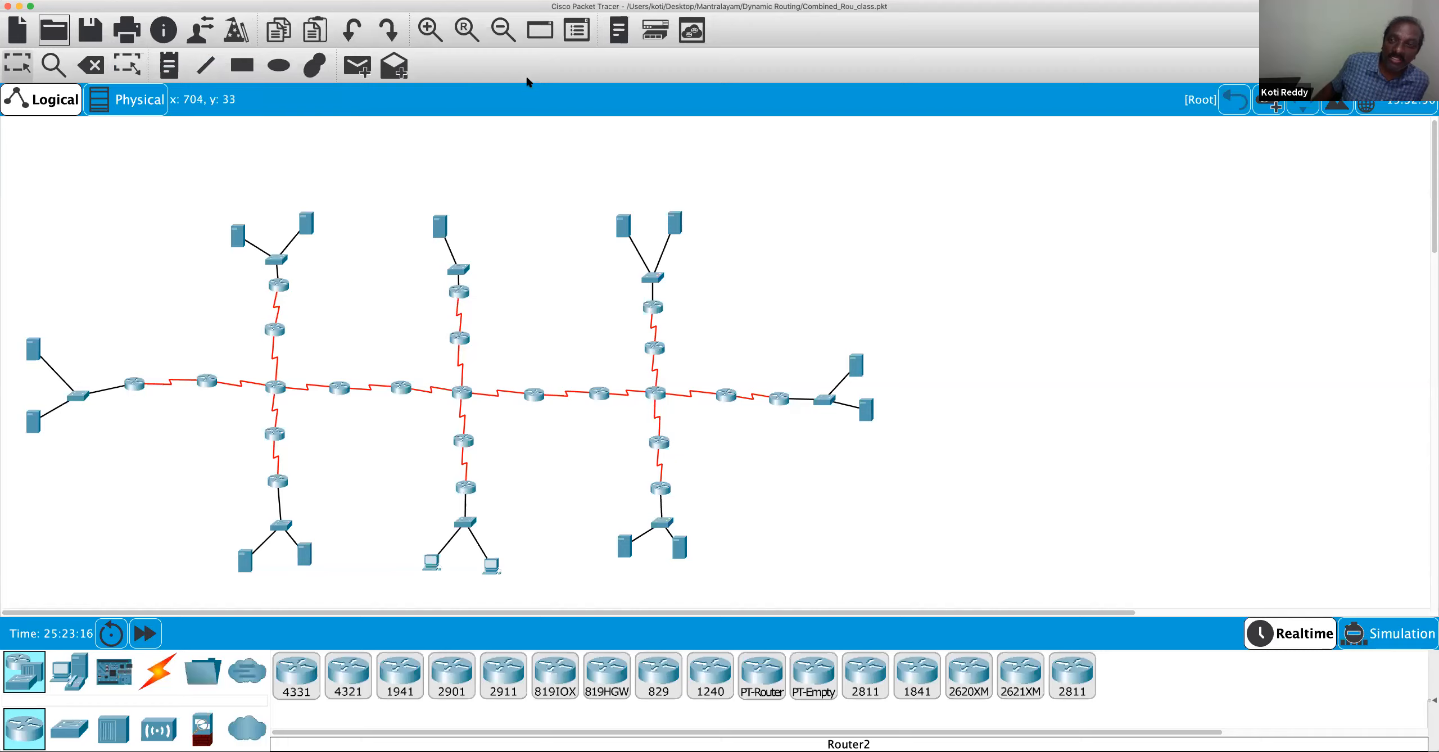
left_click(109, 7)
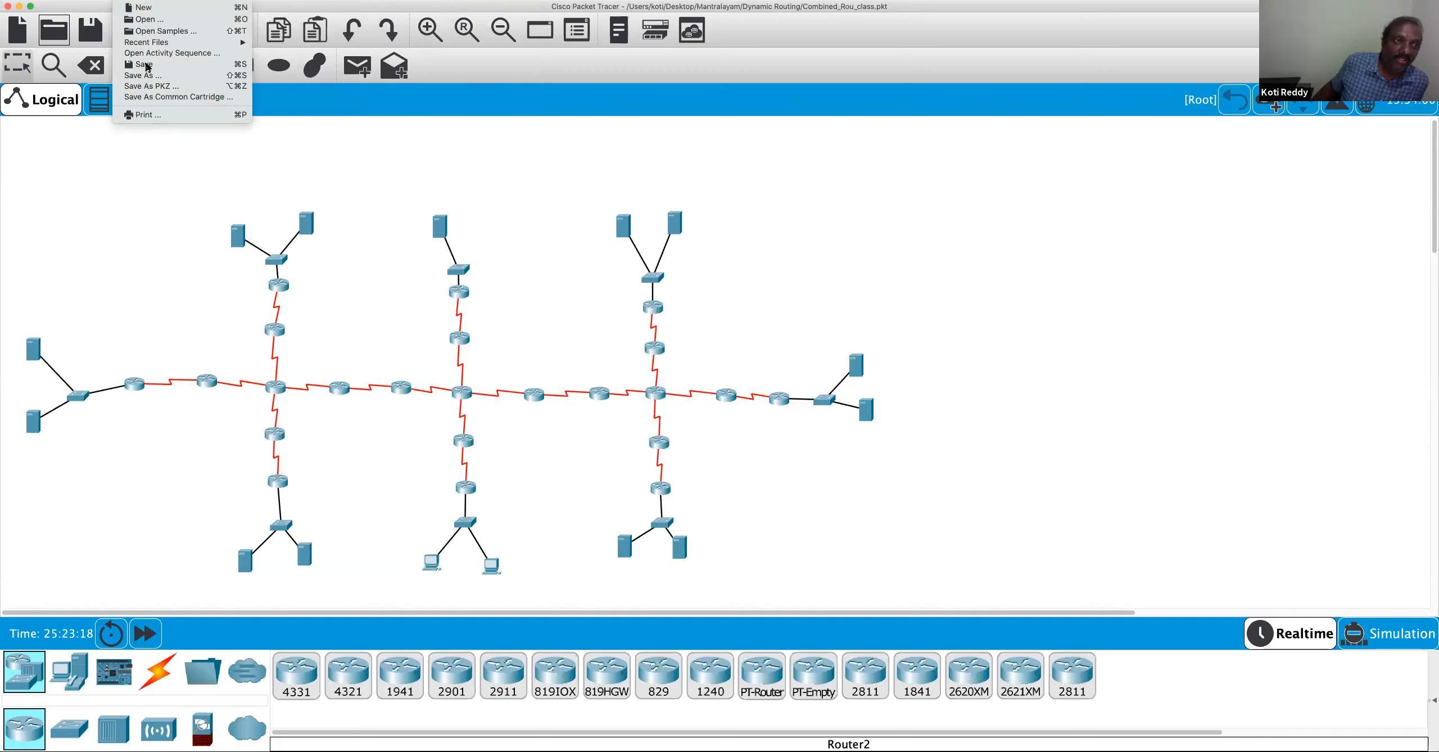
left_click(144, 65)
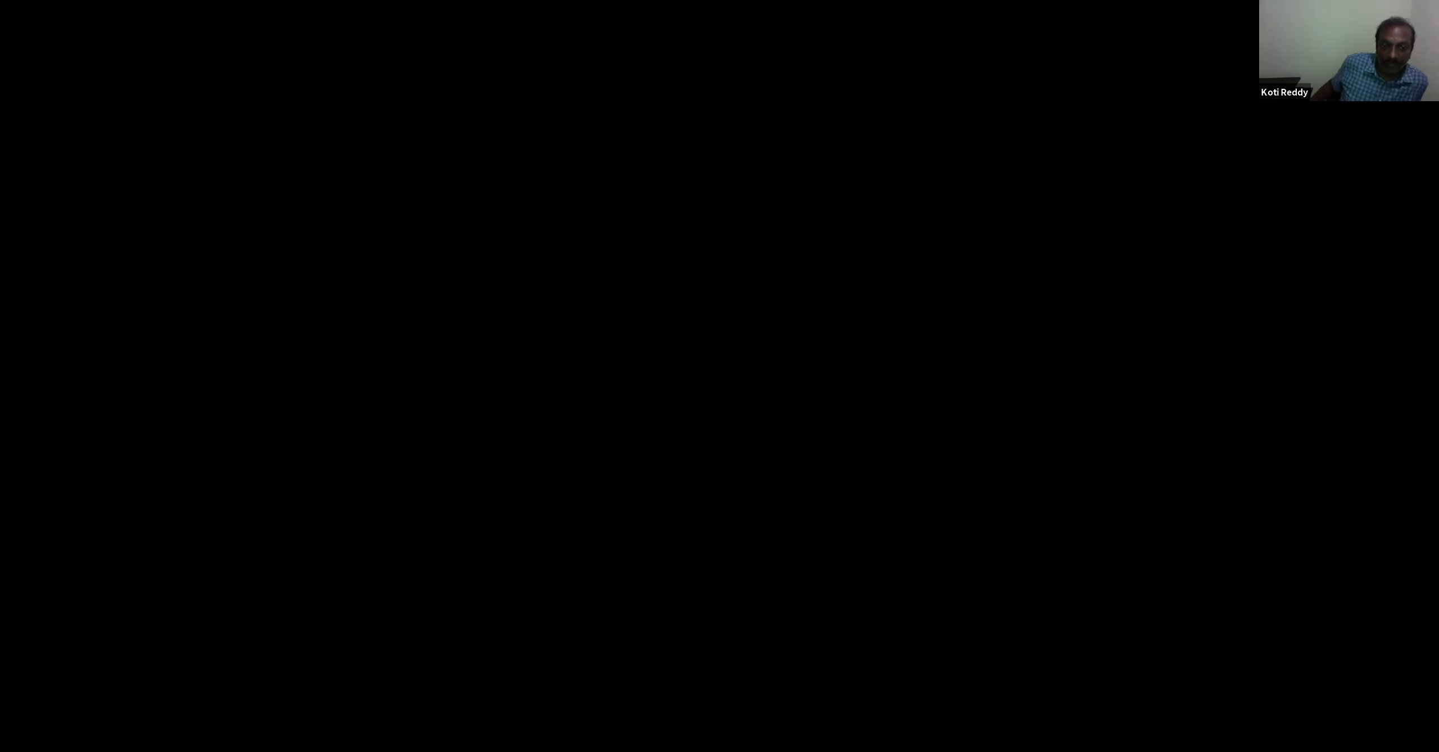
On the OneNote topology, circle the BGP AS-200 label with the 1 mm red pen and erase the circle
scroll(752, 360, "up", 3)
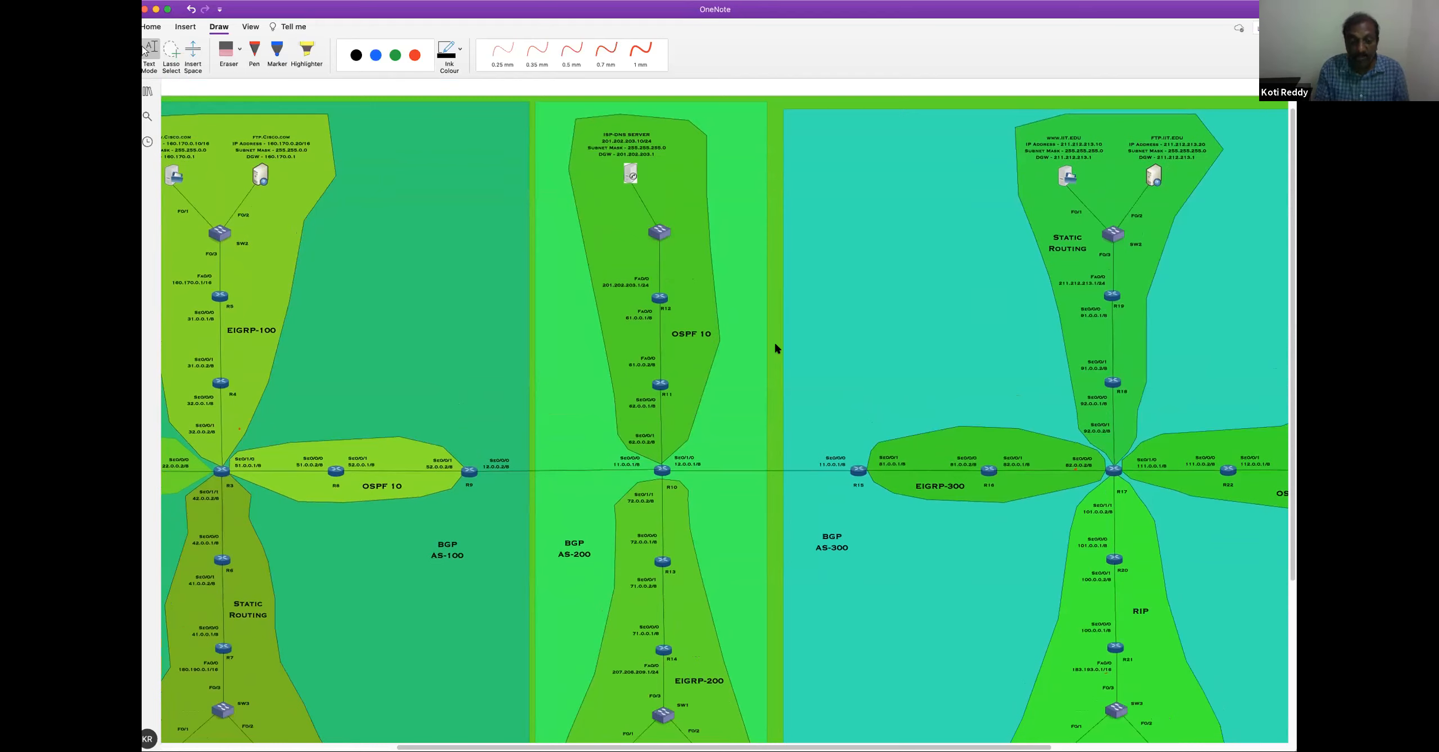
left_click(640, 55)
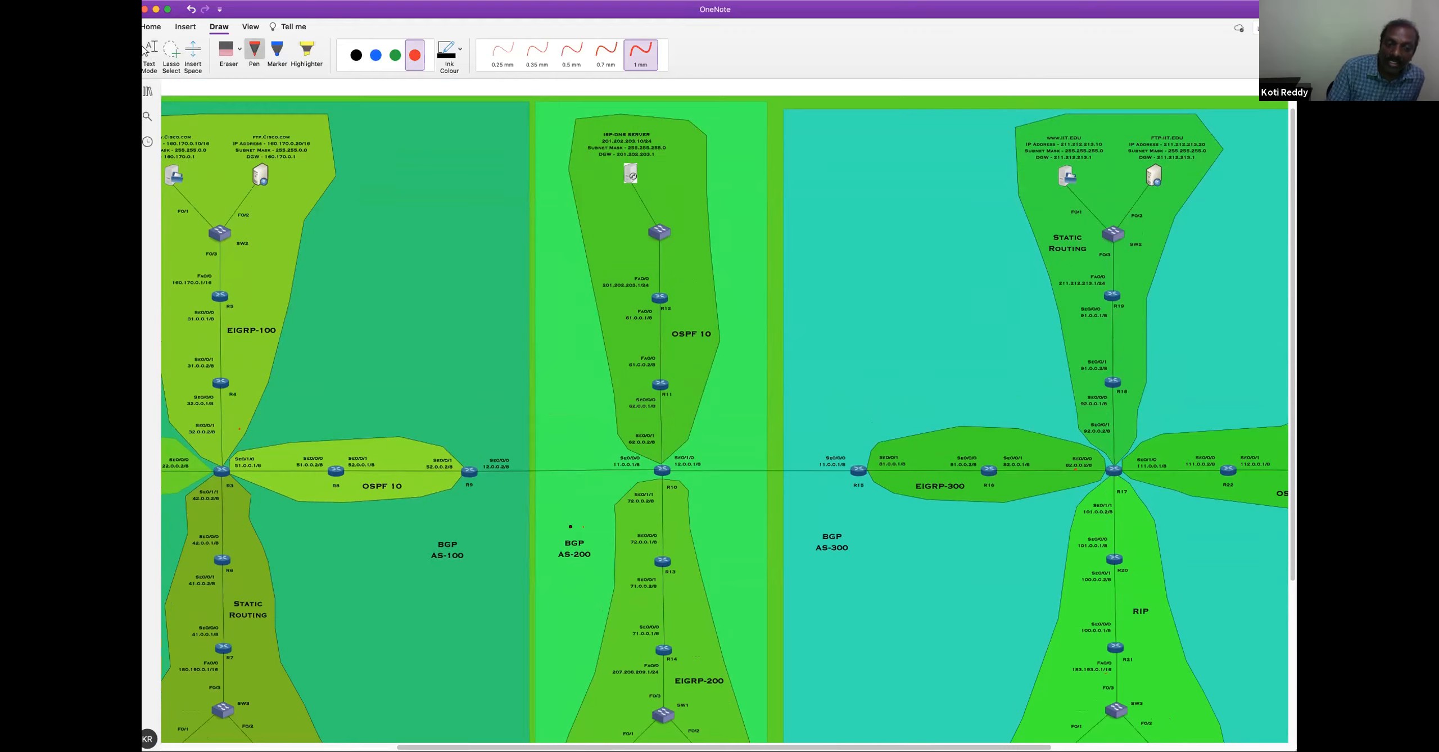
left_click_drag(595, 546, 584, 524)
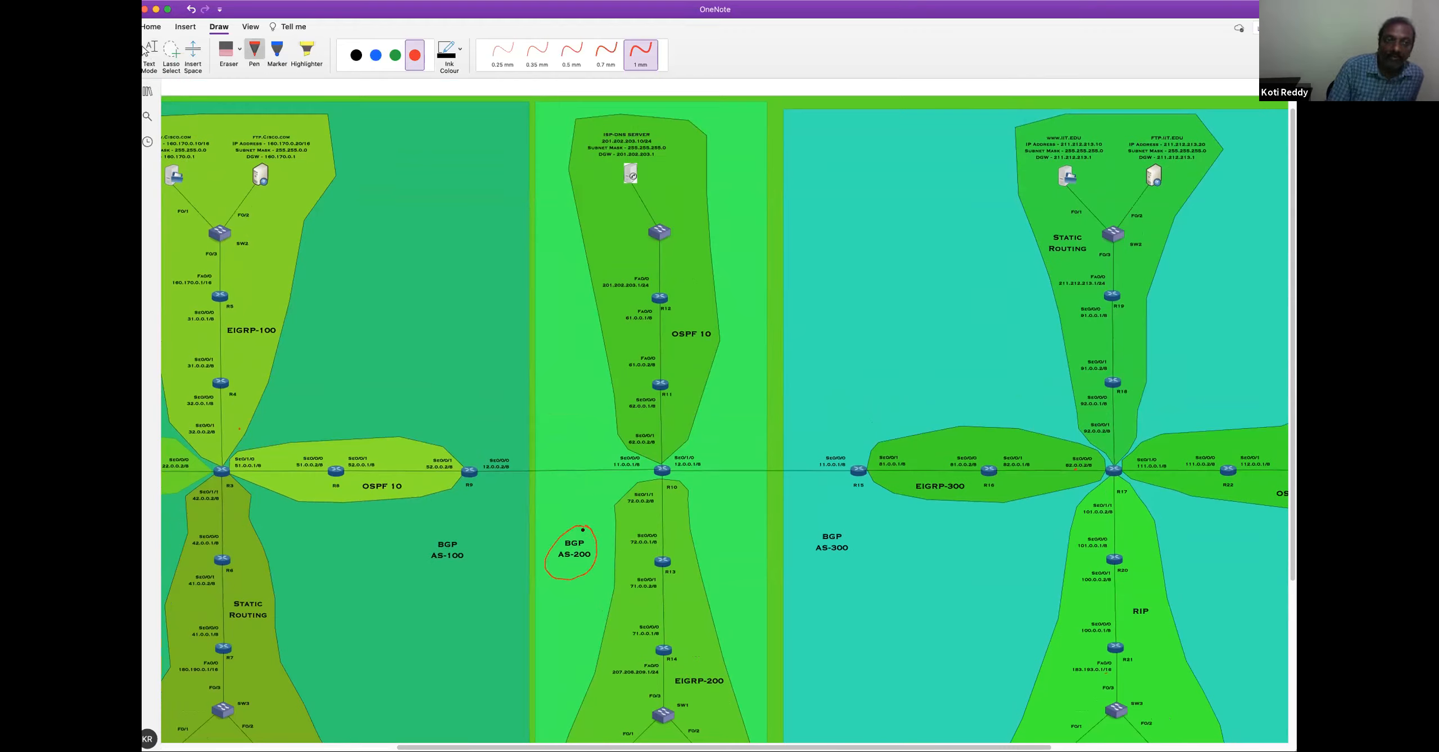
left_click(226, 50)
left_click(565, 529)
Tick R10, R11 and R12 in the AS-200 OSPF 10 area in red and erase the ticks
left_click(415, 55)
left_click(641, 51)
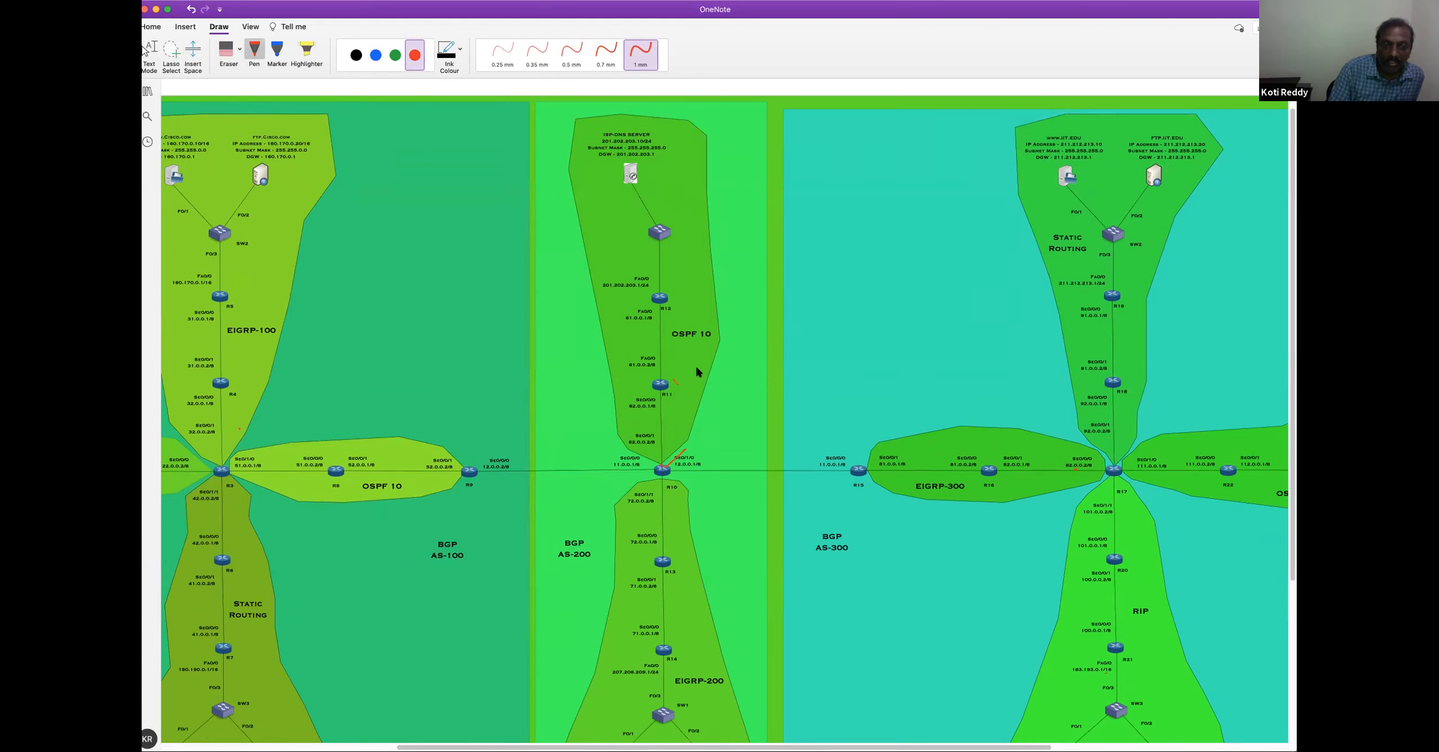
left_click_drag(696, 371, 699, 370)
left_click_drag(673, 297, 700, 287)
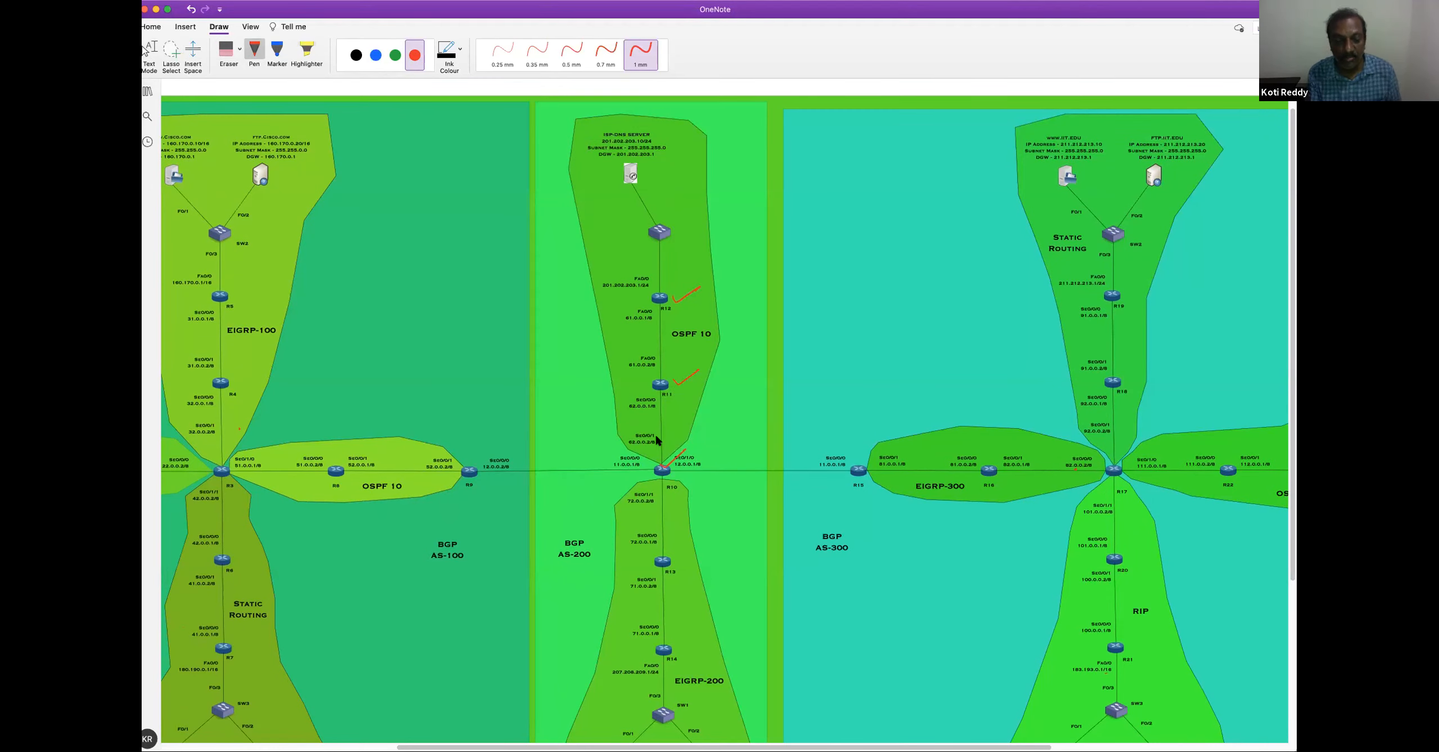
left_click(237, 49)
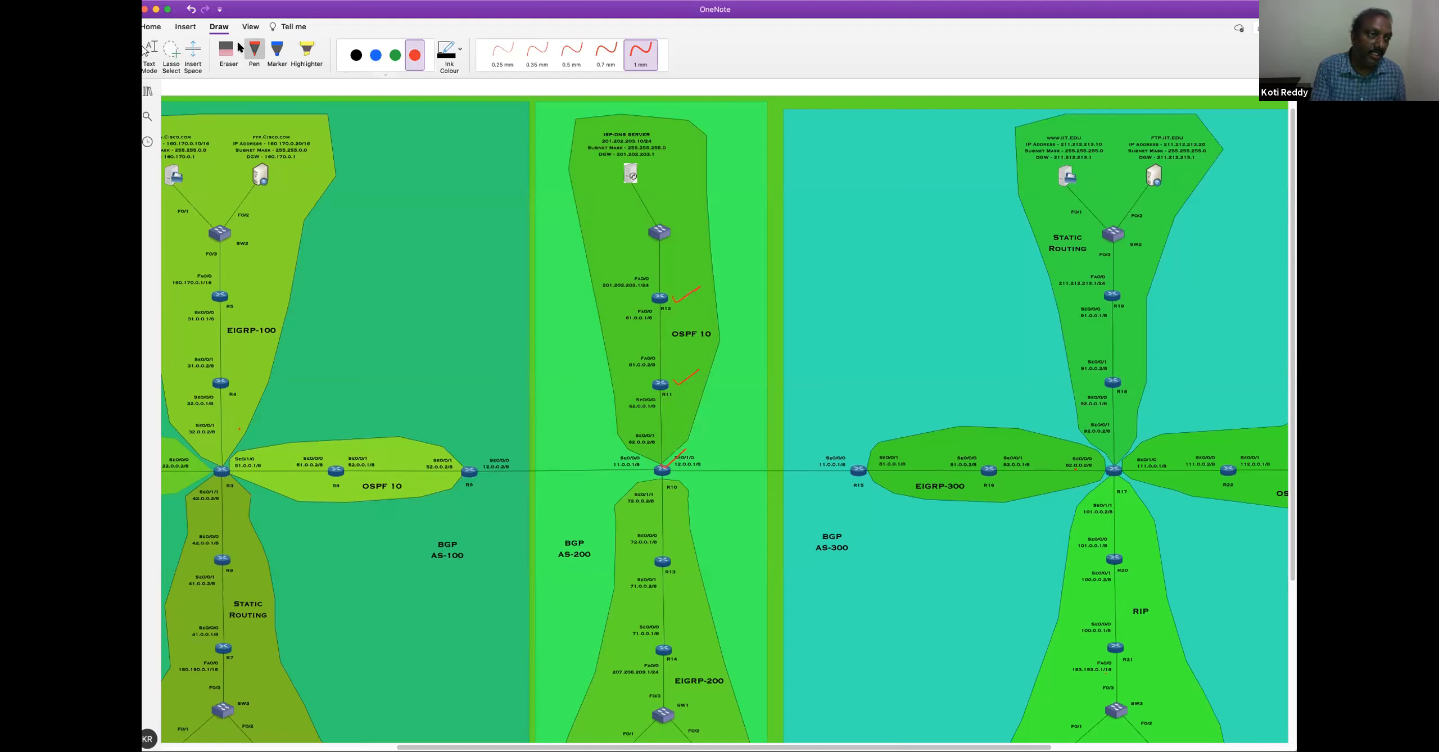
left_click_drag(688, 316, 672, 459)
Draw a red tick at R10 and mark its Se0/0/1 address 62.0.0.2/8 in the AS-200 OSPF 10 area
left_click(414, 54)
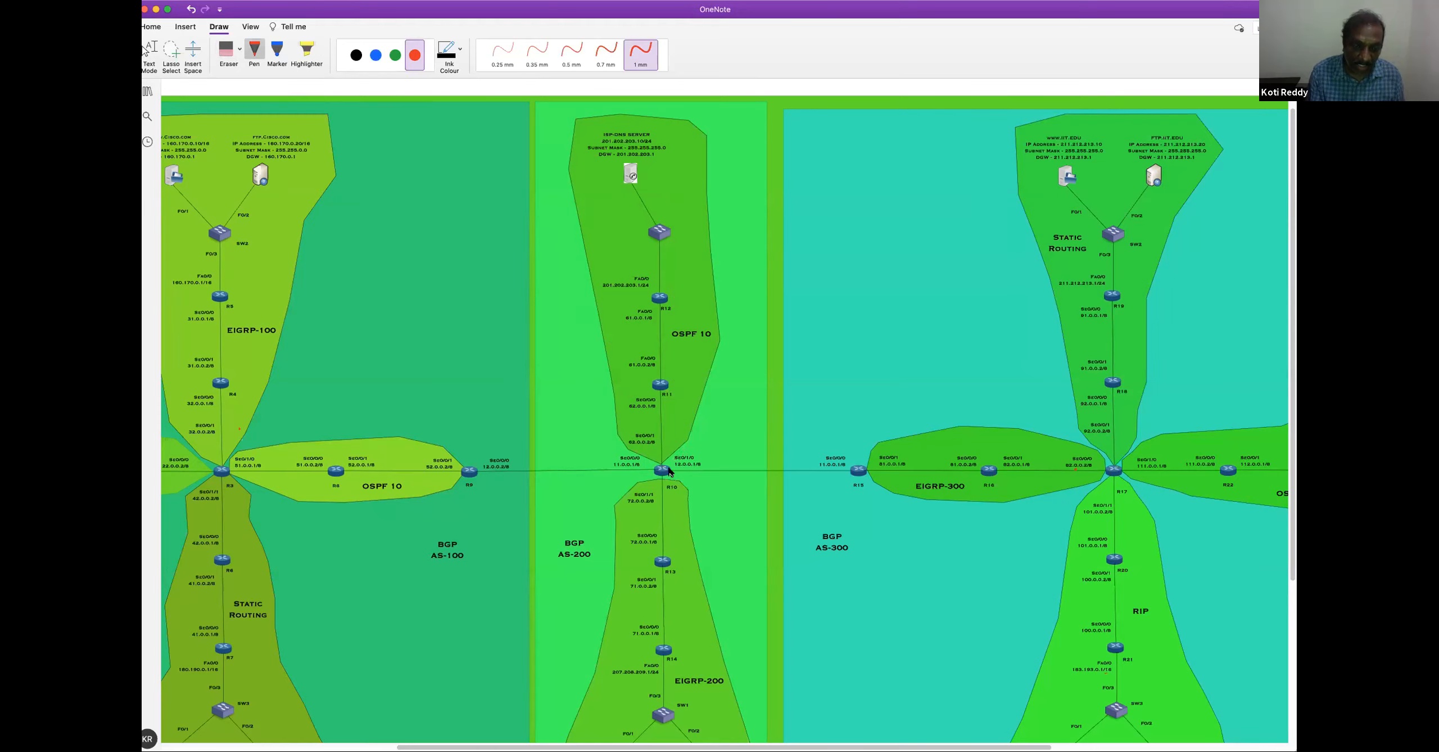
left_click_drag(668, 456, 711, 420)
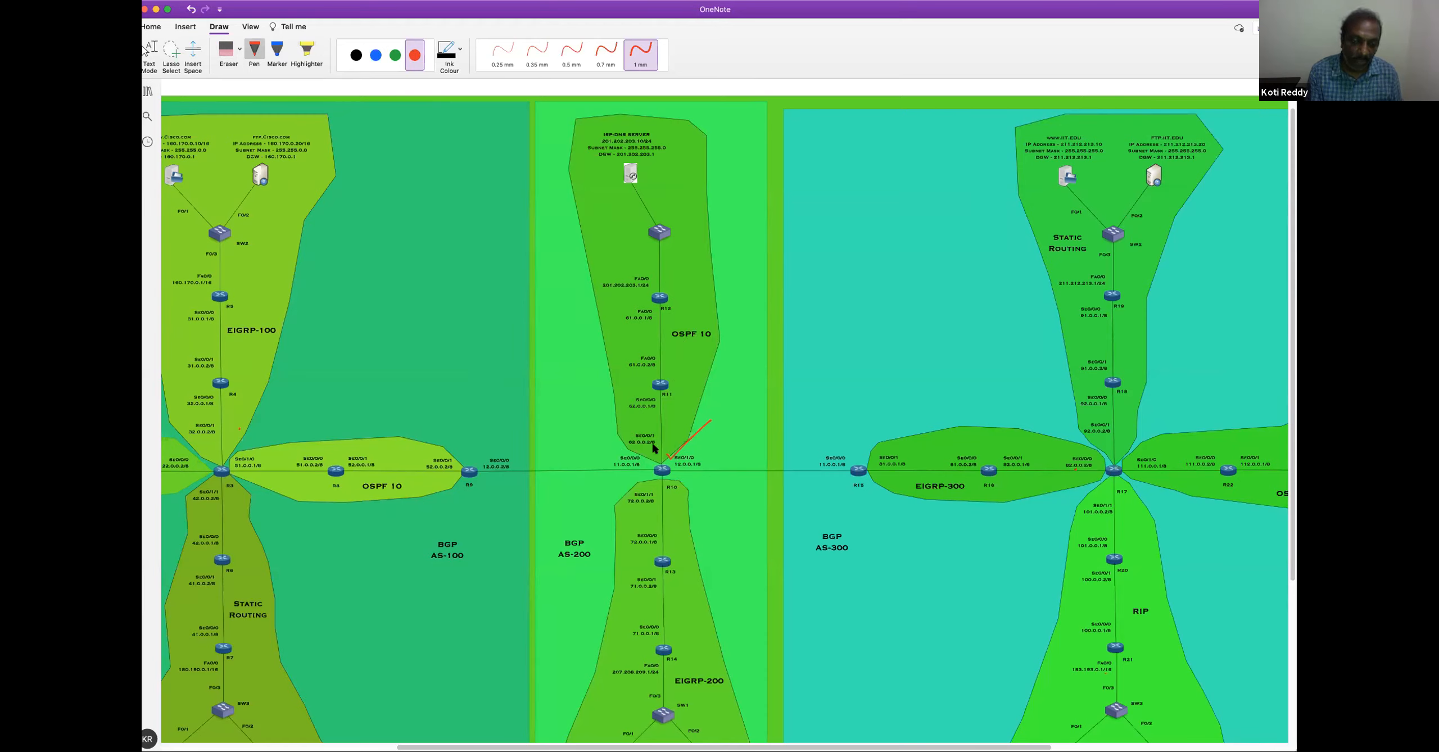
left_click_drag(660, 438, 660, 437)
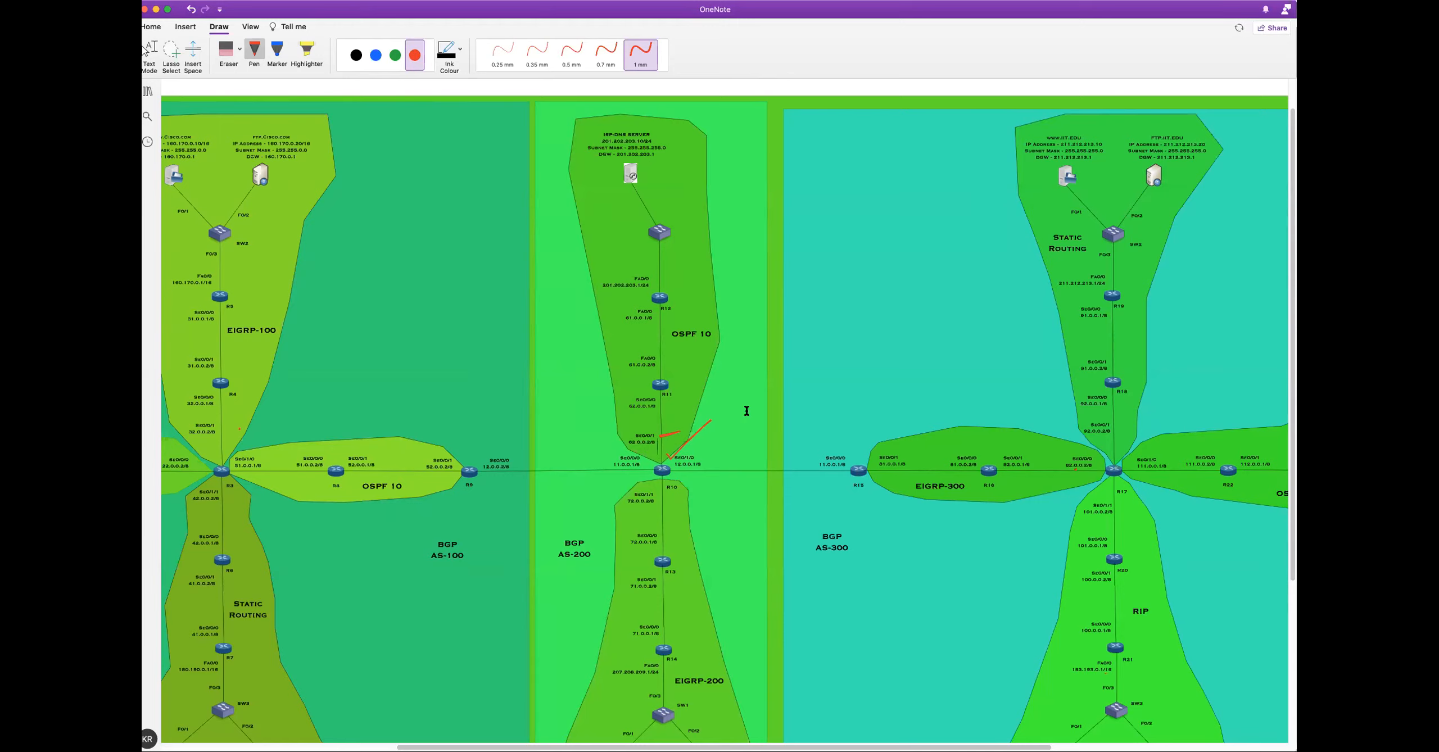
key("Escape")
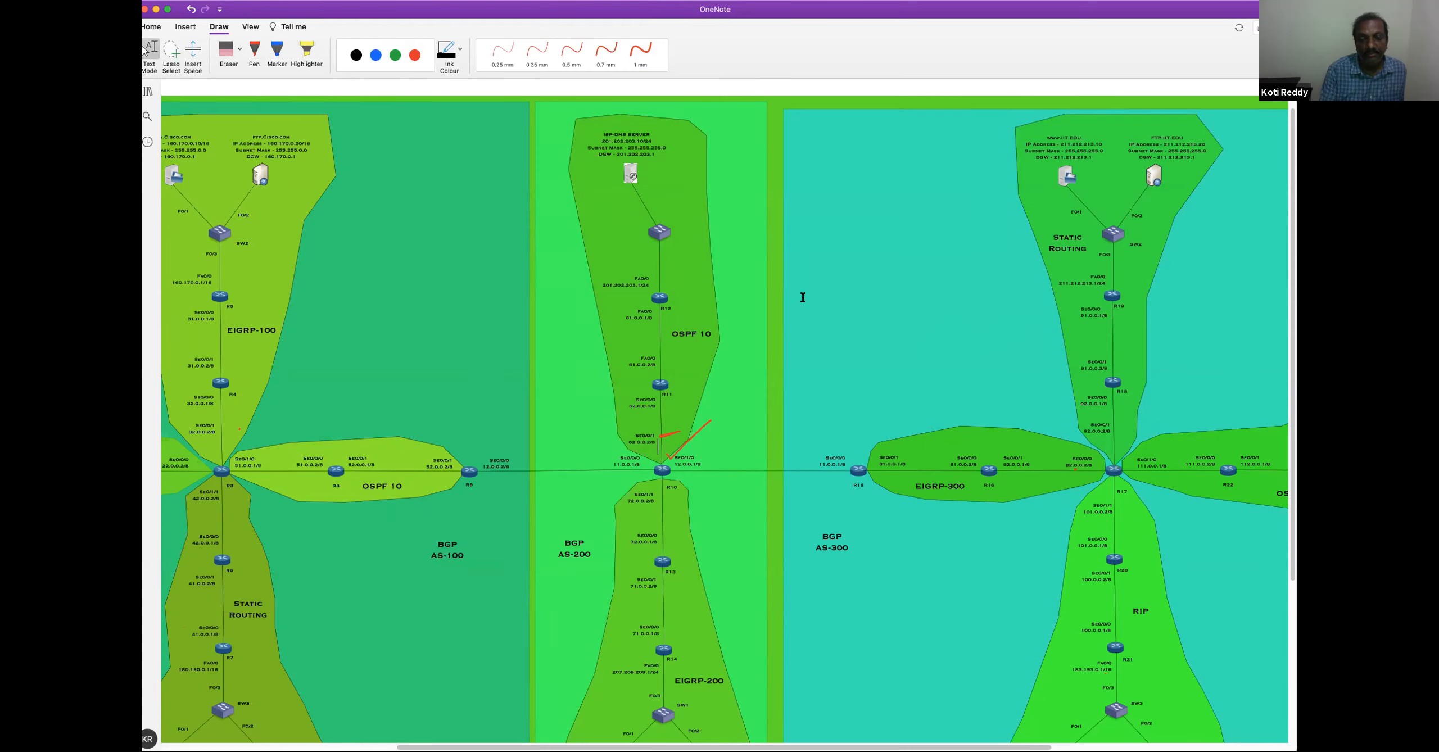
key("super+plus")
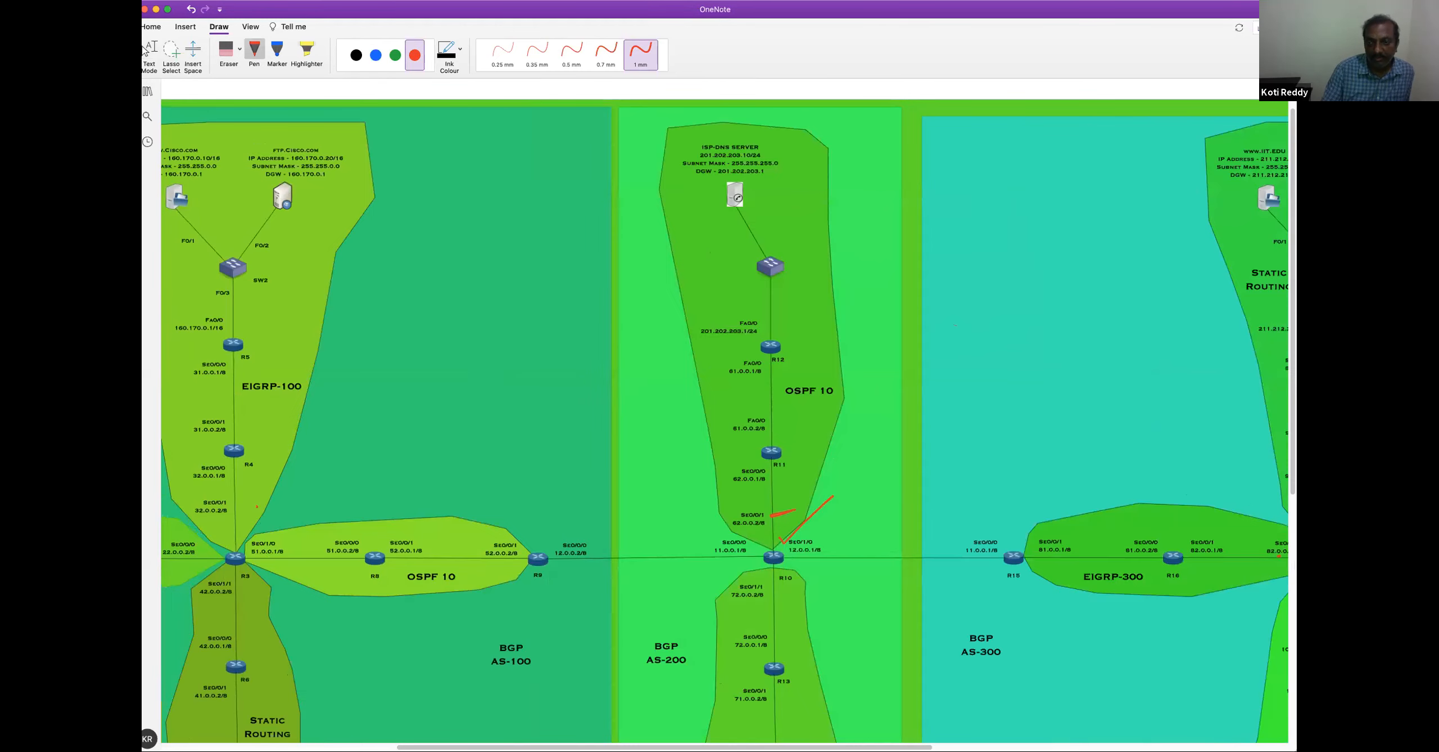
scroll(898, 426, "down", 3)
scroll(898, 426, "up", 1)
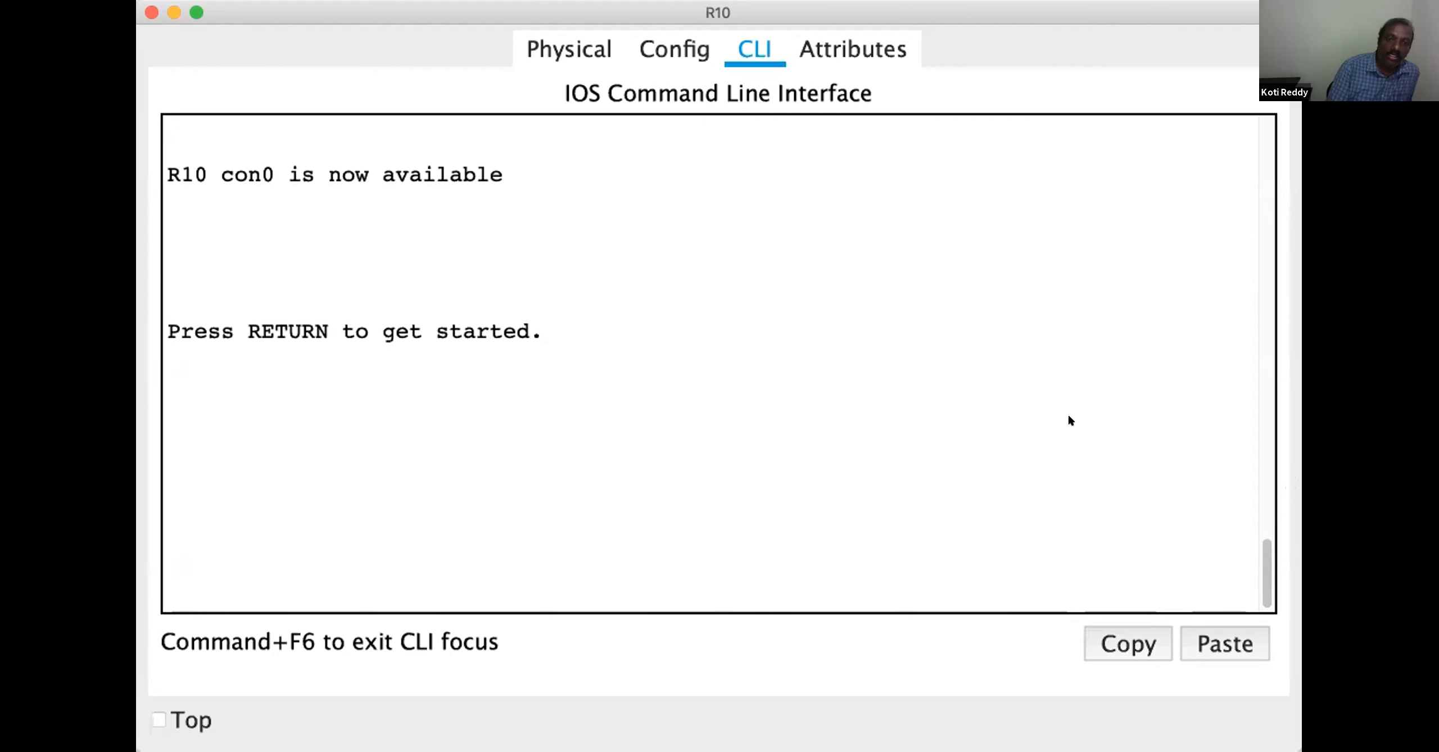
In R10's command line in Packet Tracer, enter privileged mode and global configuration mode with configure terminal
key("Return")
key("Return")
key("Return")
key("Return")
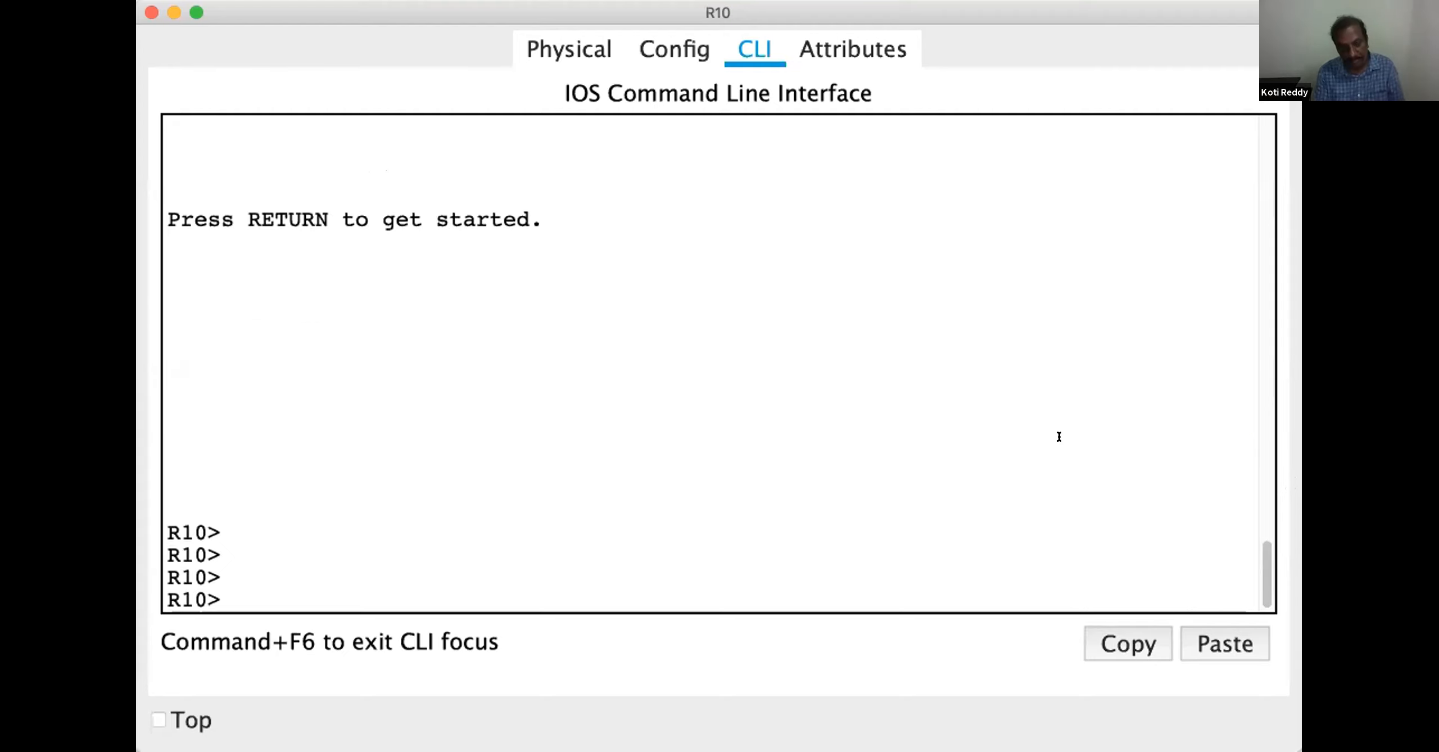
type("en")
key("Return")
type("conf")
key("Tab")
type("t")
key("Tab")
key("Return")
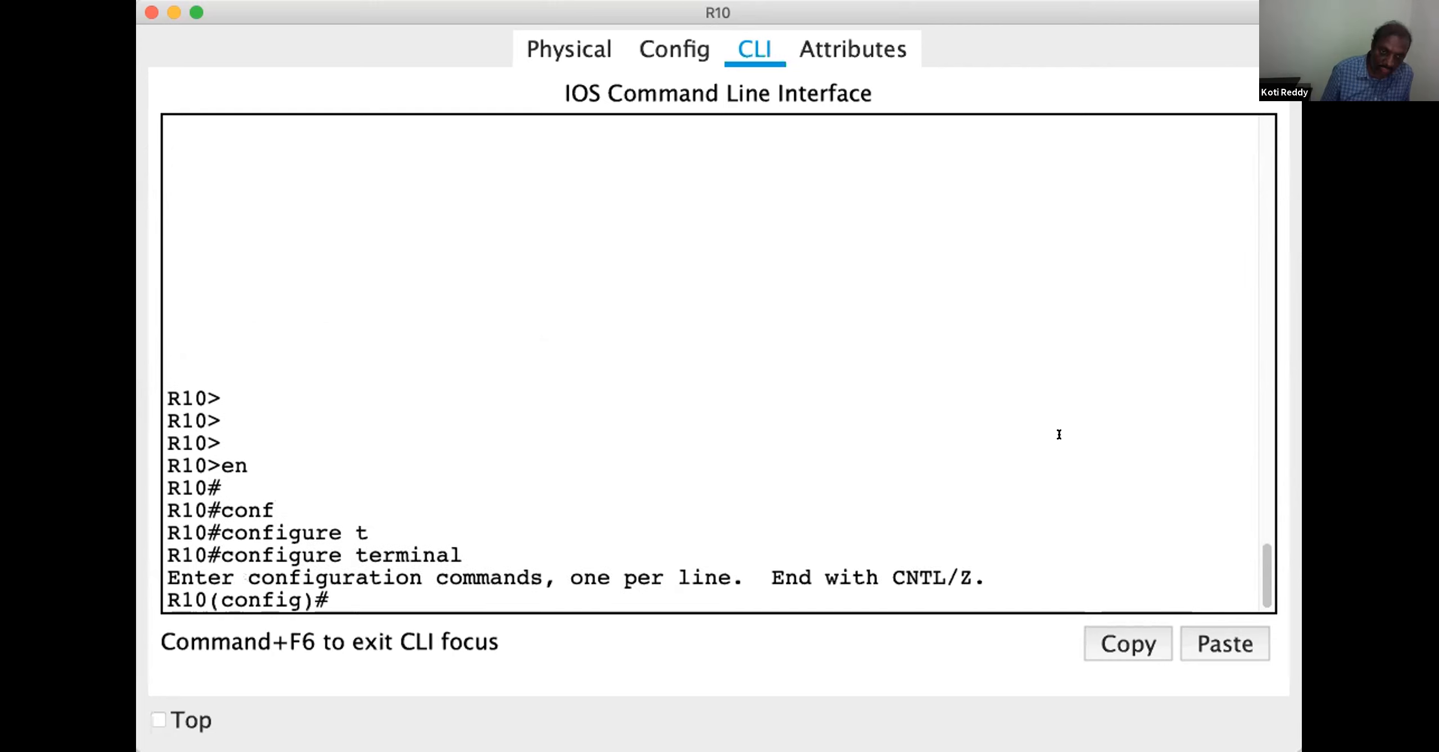
key("Return")
key("Return")
Enter OSPF router configuration on R10 with process ID 10
type("route")
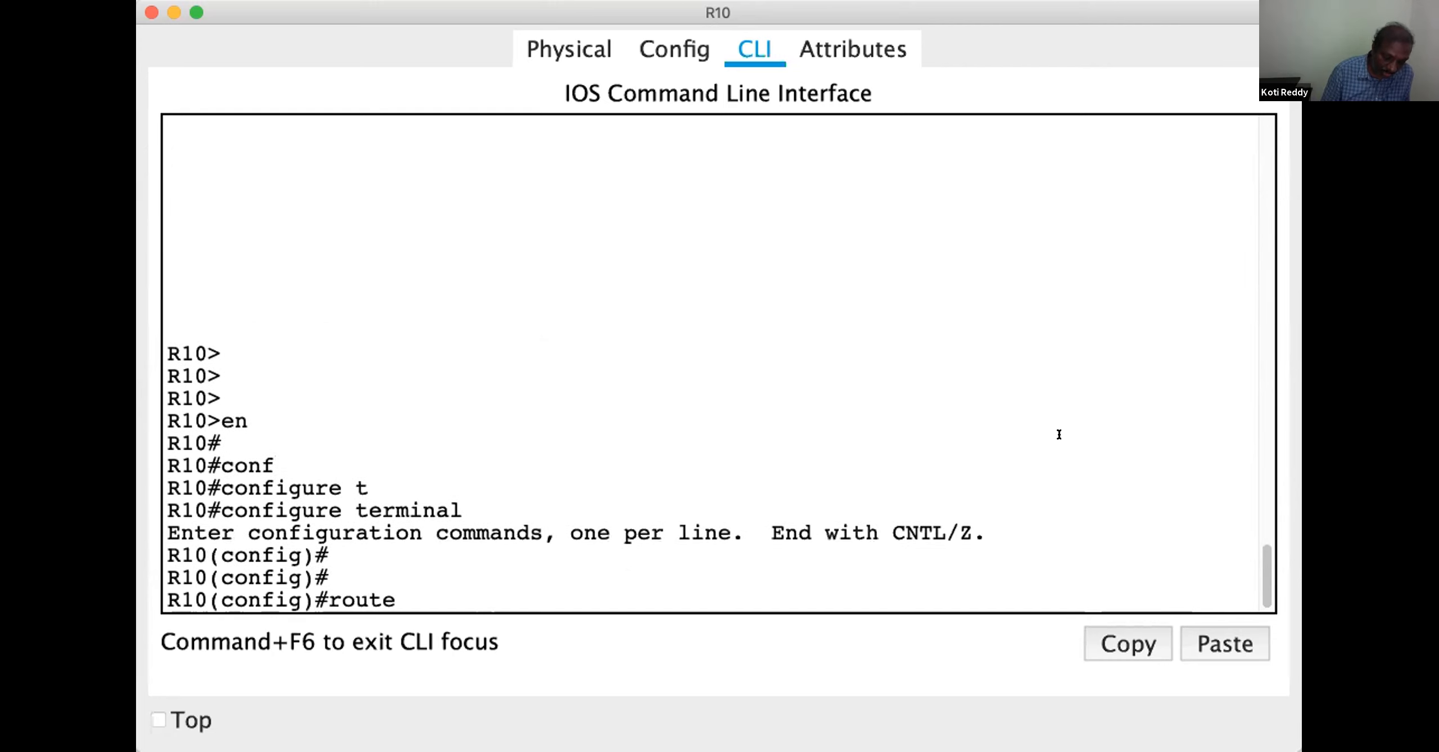
type("r o")
key("Tab")
type("os")
key("Tab")
type("10")
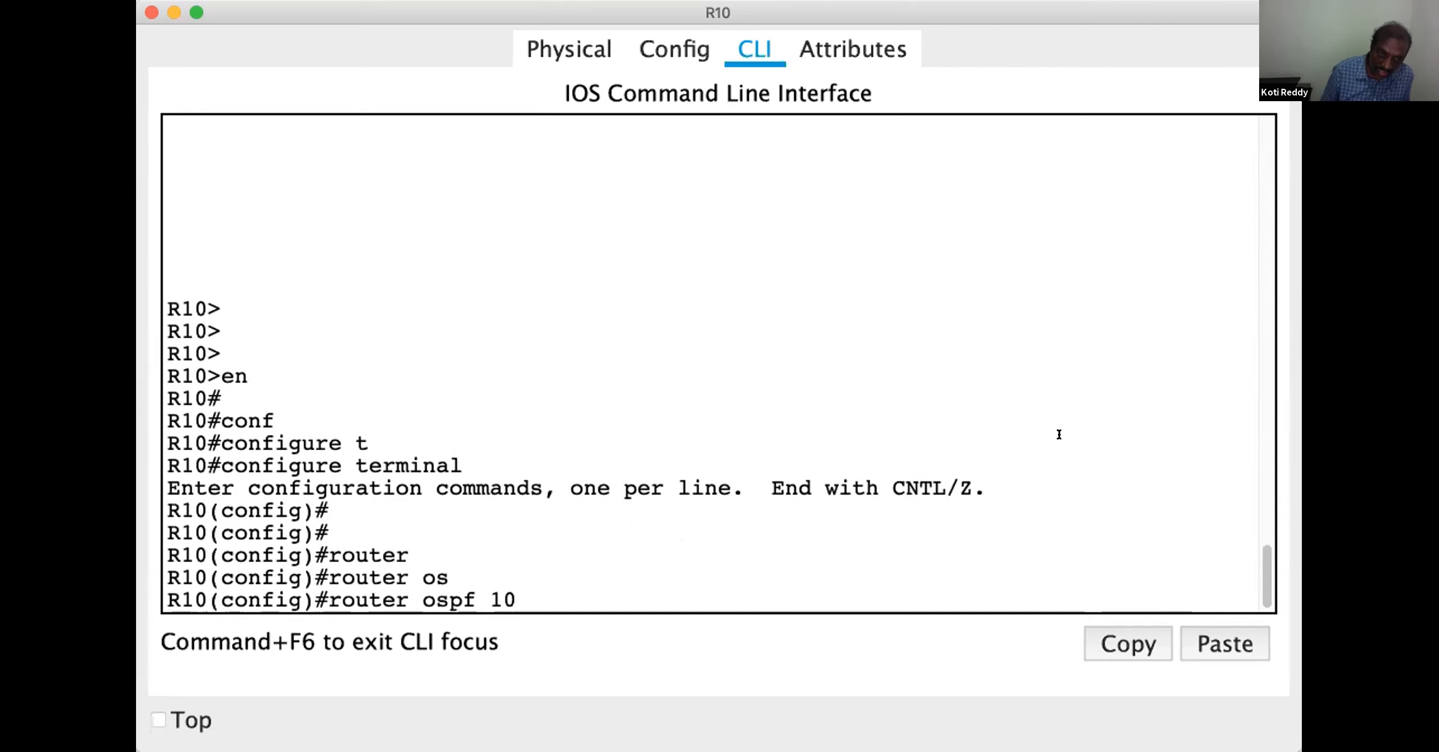
key("Return")
key("Return")
key("Return")
key("Return")
Advertise network 62.0.0.0 with wildcard mask 0.255.255.255 in area 1 on R10
type("net")
key("Tab")
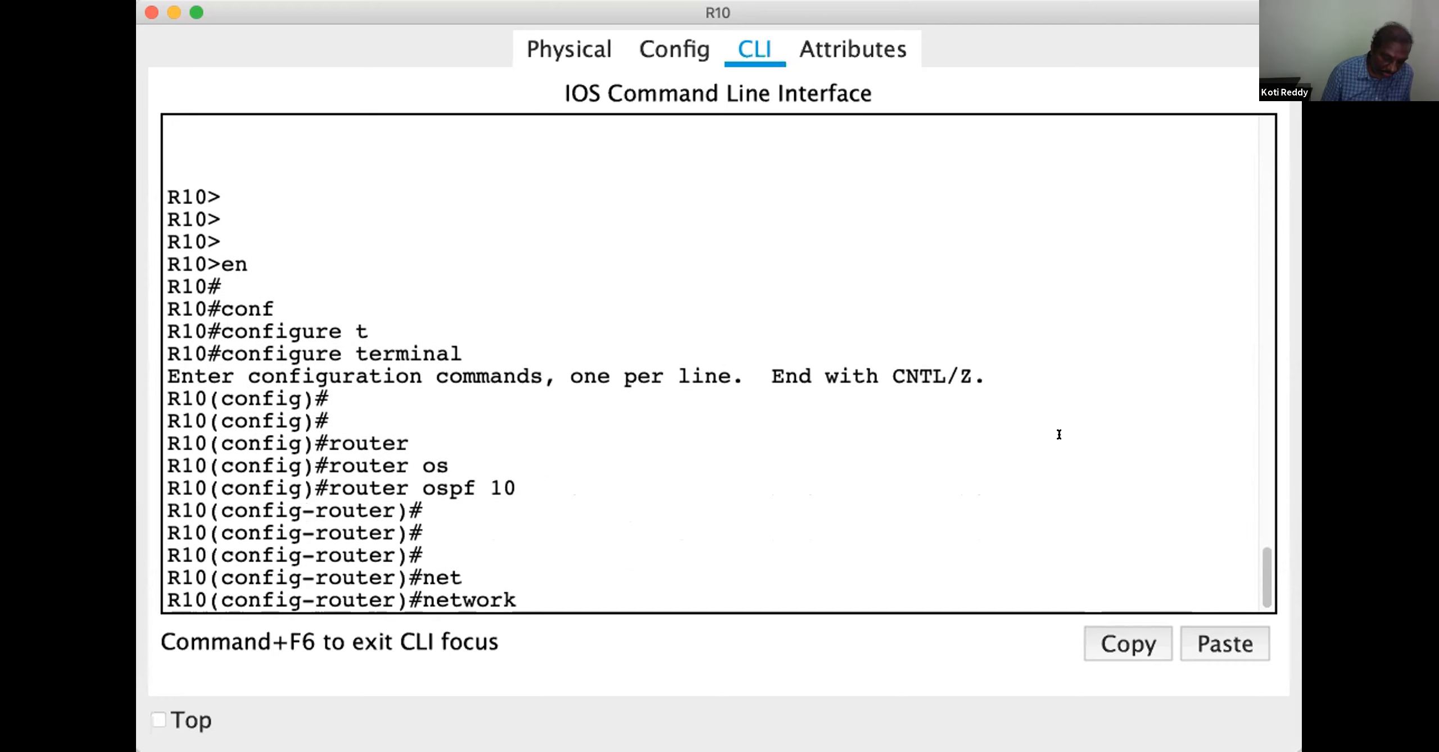
type("62.0.0.0")
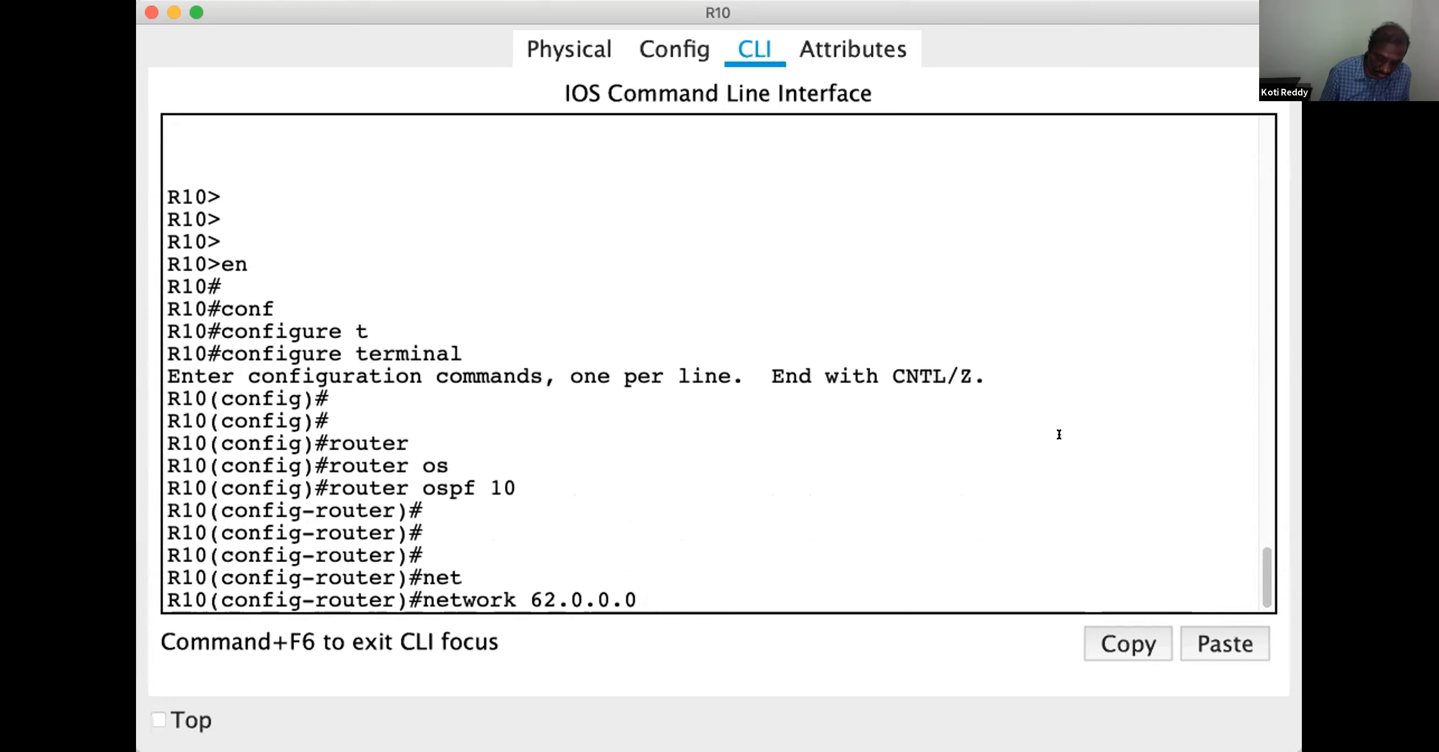
type(" 0.255.255.255 area")
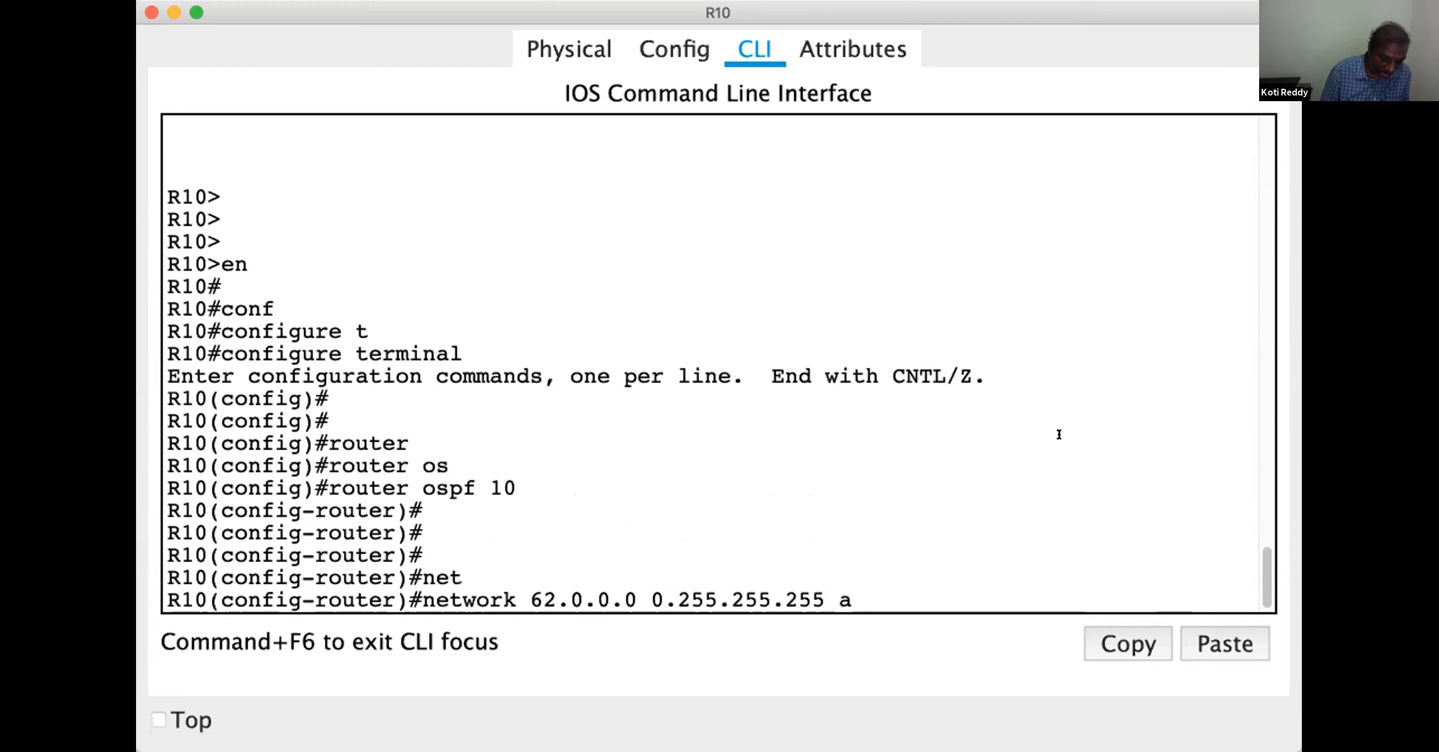
key("Tab")
type("1")
key("Return")
key("Return")
key("Return")
key("Return")
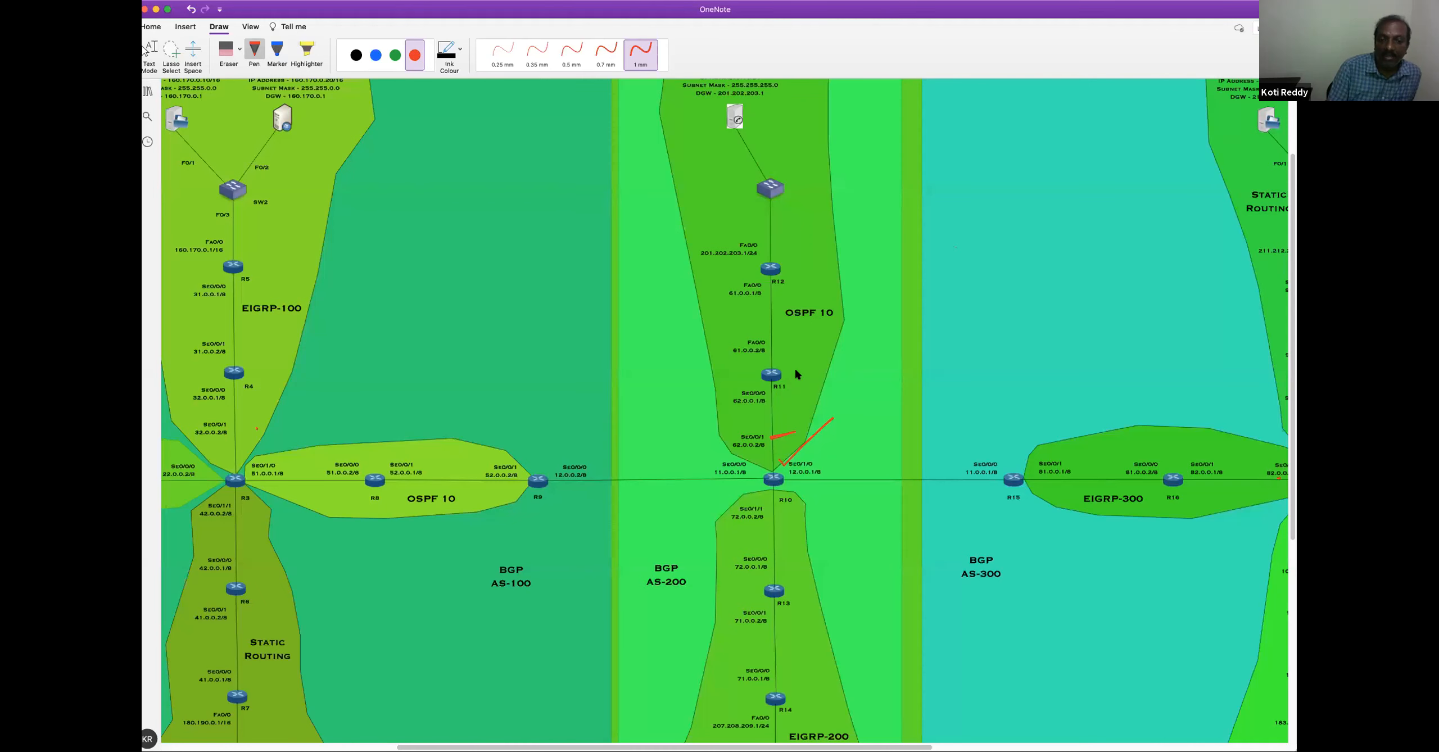
Draw a red tick beside R11 in the topology and bring up R11's command prompt in Packet Tracer
left_click_drag(798, 371, 843, 361)
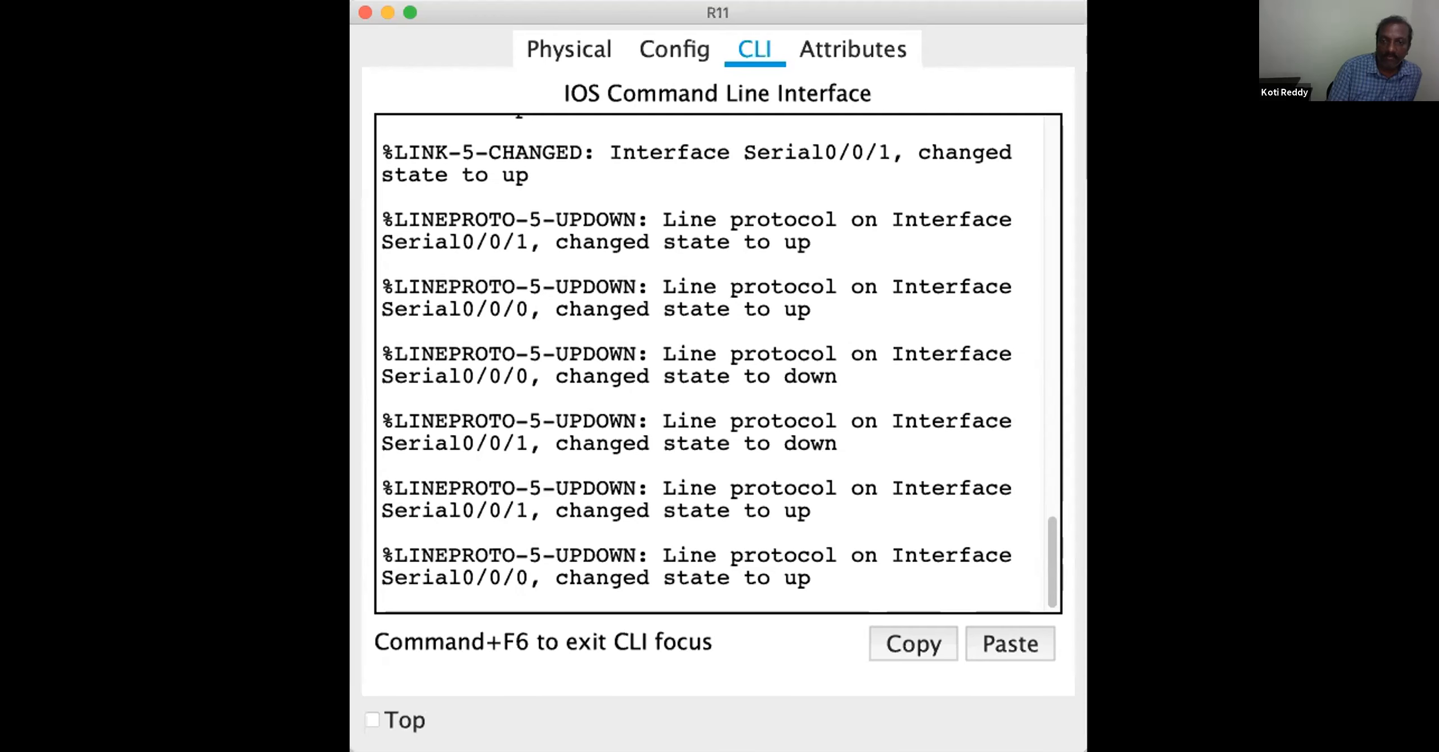
double_click(1060, 6)
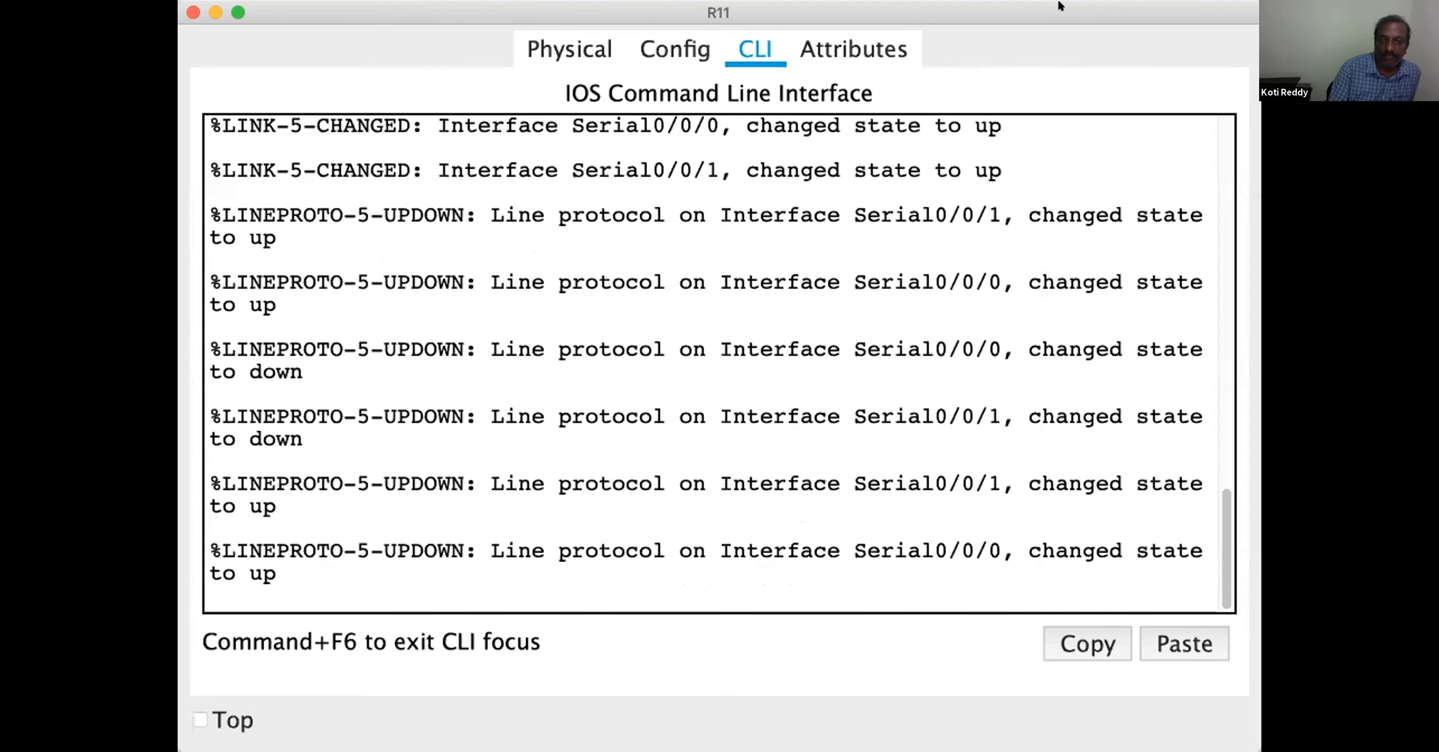
left_click(992, 276)
key("Return")
key("Return")
key("Return")
key("Return")
key("Return")
Enter configuration of OSPF process 10 on R11 and advertise network 61.0.0.0 with wildcard mask 0.255.255.255 in area 1
type("en conf\tt\t  router\tos\t10  net")
key("Tab")
type("61")
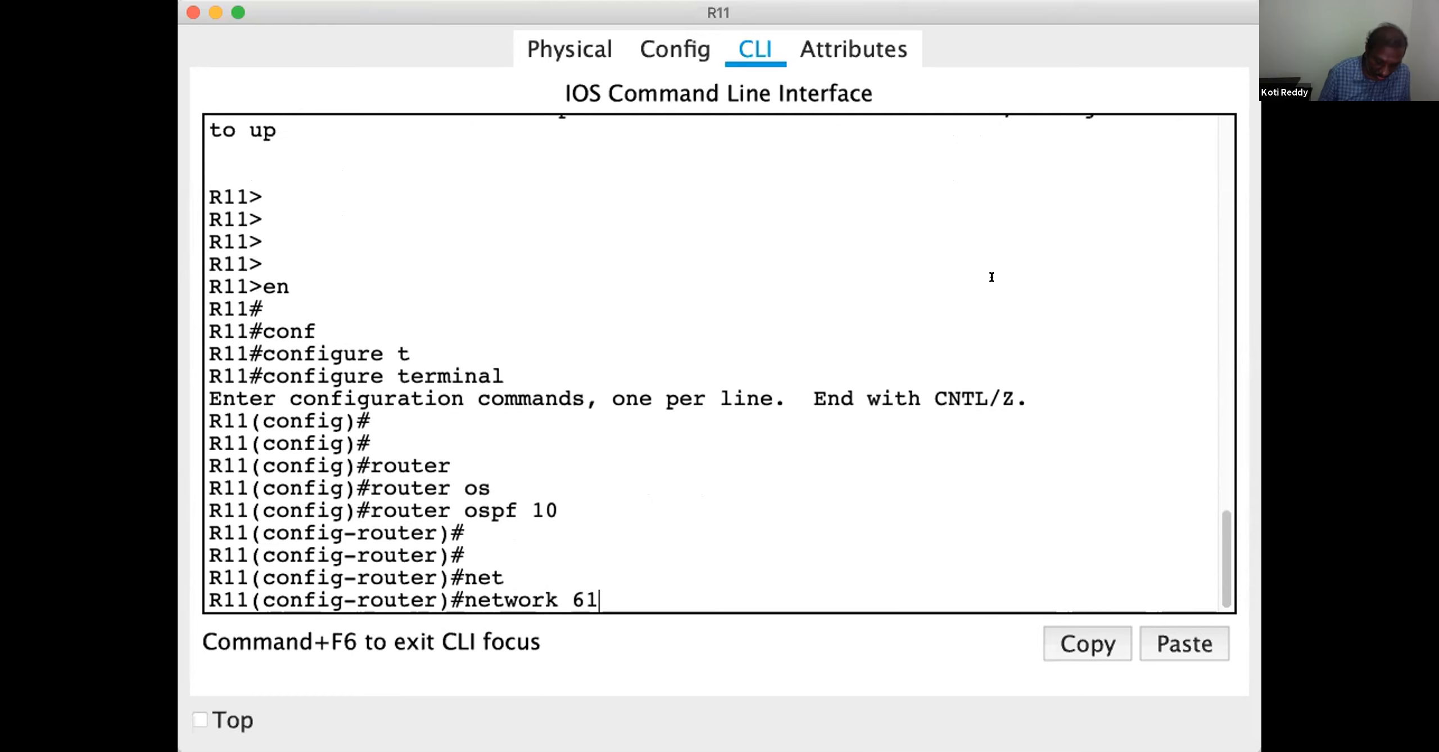
type(".0.0.0 0.255.255.255 area")
key("Tab")
type("1")
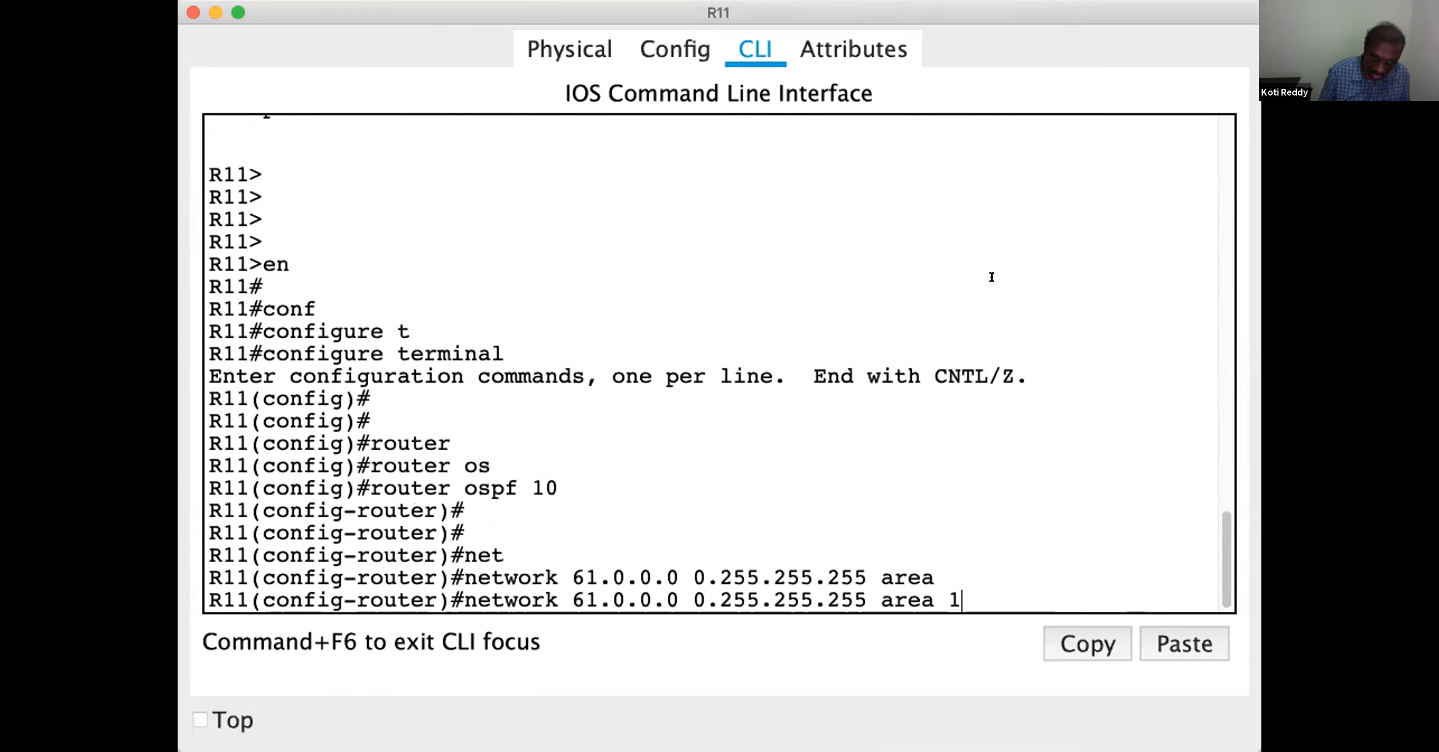
key("Return")
key("Return")
key("Return")
Advertise network 62.0.0.0 with wildcard mask 0.255.255.255 in area 1 on R11 by reusing the previous network command
key("Up")
key("Left")
key("Left")
key("Left")
key("Left")
key("Left")
key("Left")
key("Left")
key("Left")
key("Left")
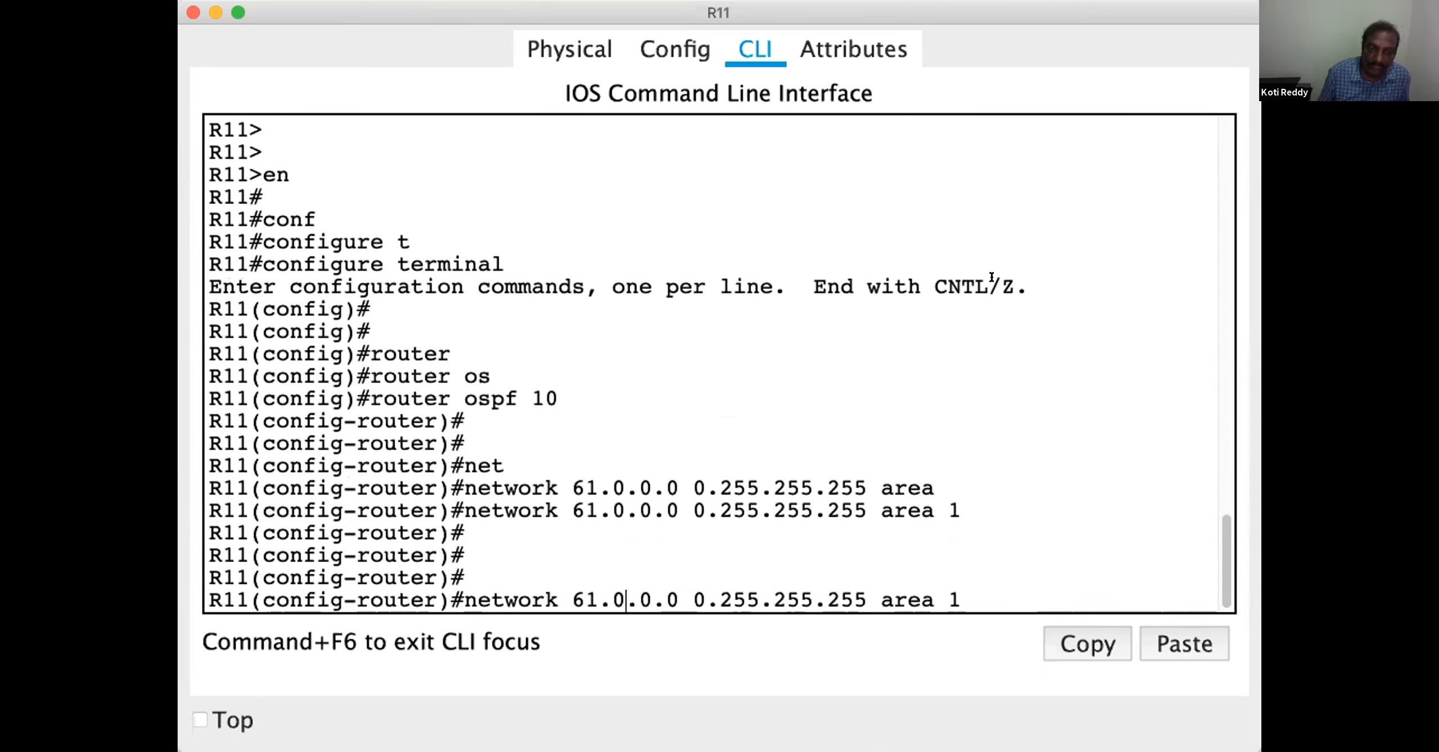
key("Left")
key("Left")
key("Left")
key("Left")
key("Left")
key("Left")
key("Left")
key("Left")
key("Left")
key("Left")
key("Left")
key("Left")
key("Left")
key("Left")
key("Left")
key("Left")
key("Left")
key("Left")
key("BackSpace")
type("2")
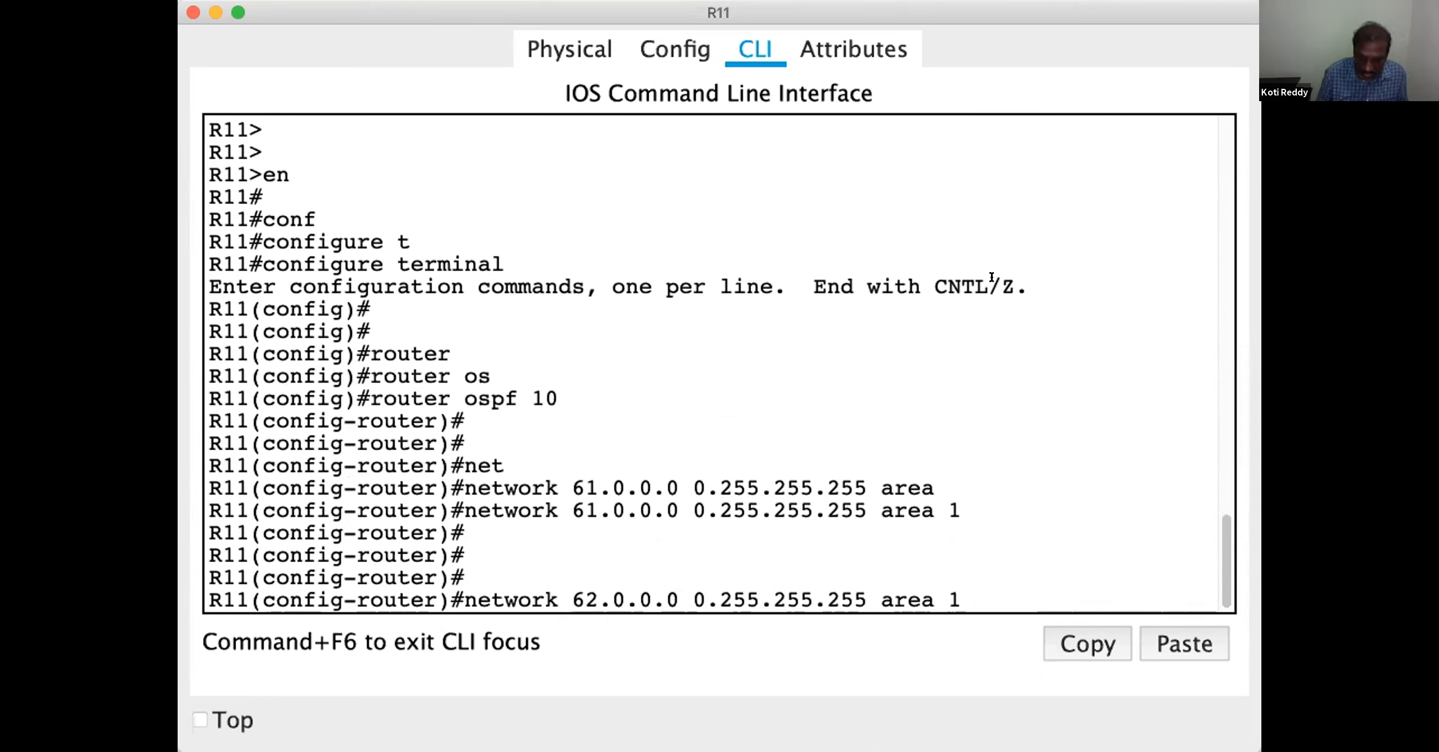
key("Return")
key("Return")
key("Return")
Return R11 to privileged mode and save its configuration with wr
key("Return")
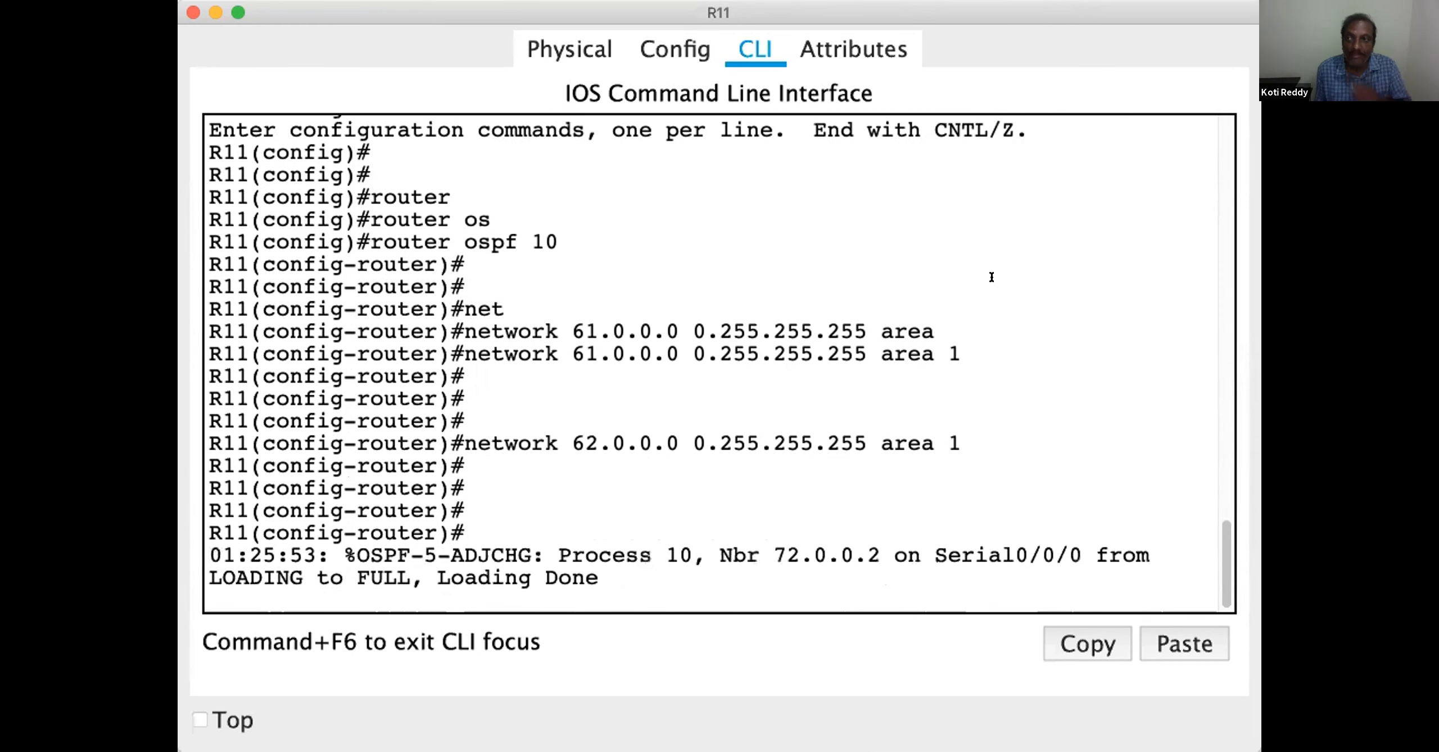
key("ctrl+z")
key("Return")
key("Return")
key("Return")
type("wr")
key("Return")
key("Return")
key("Return")
key("Return")
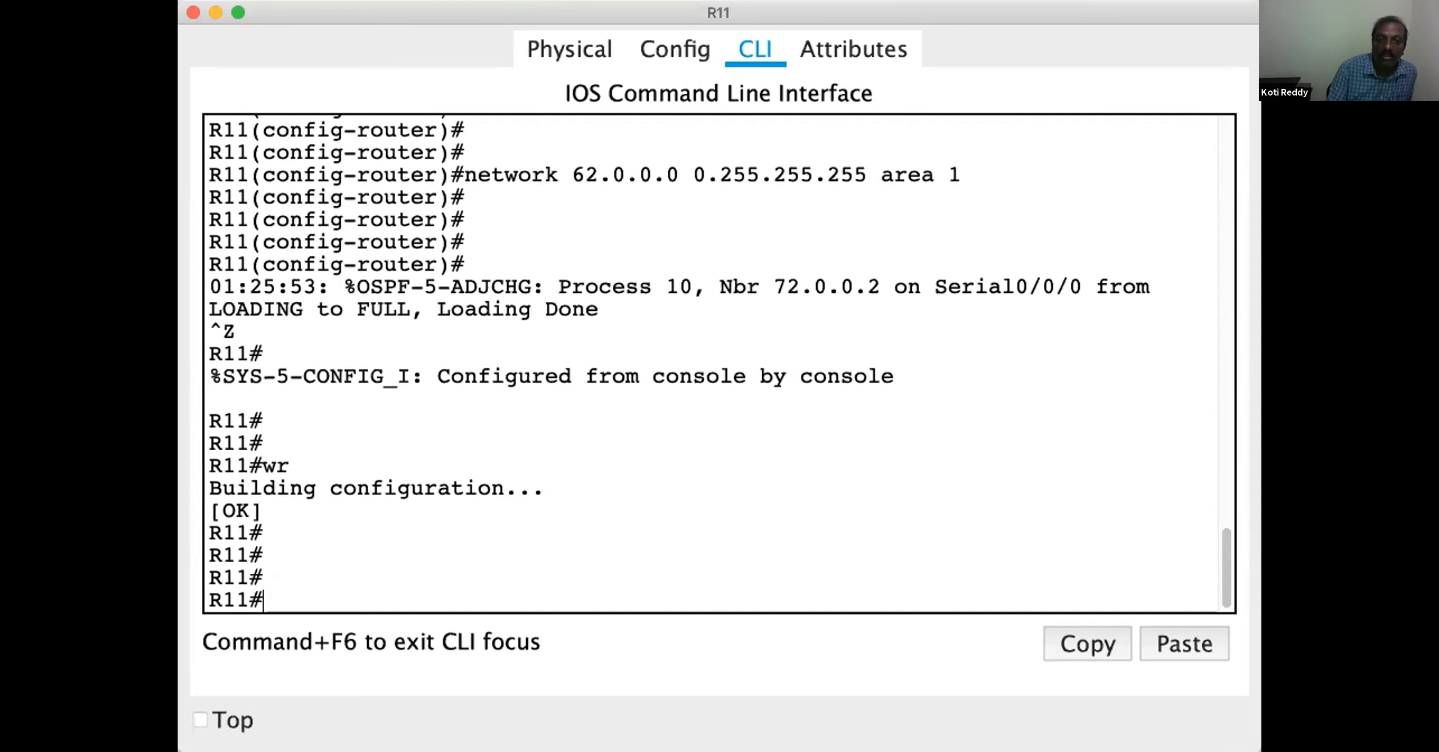
Switch to OneNote and draw a red tick beside R12 in the AS-200 OSPF 10 area
key("super+Tab")
left_click_drag(831, 263, 840, 258)
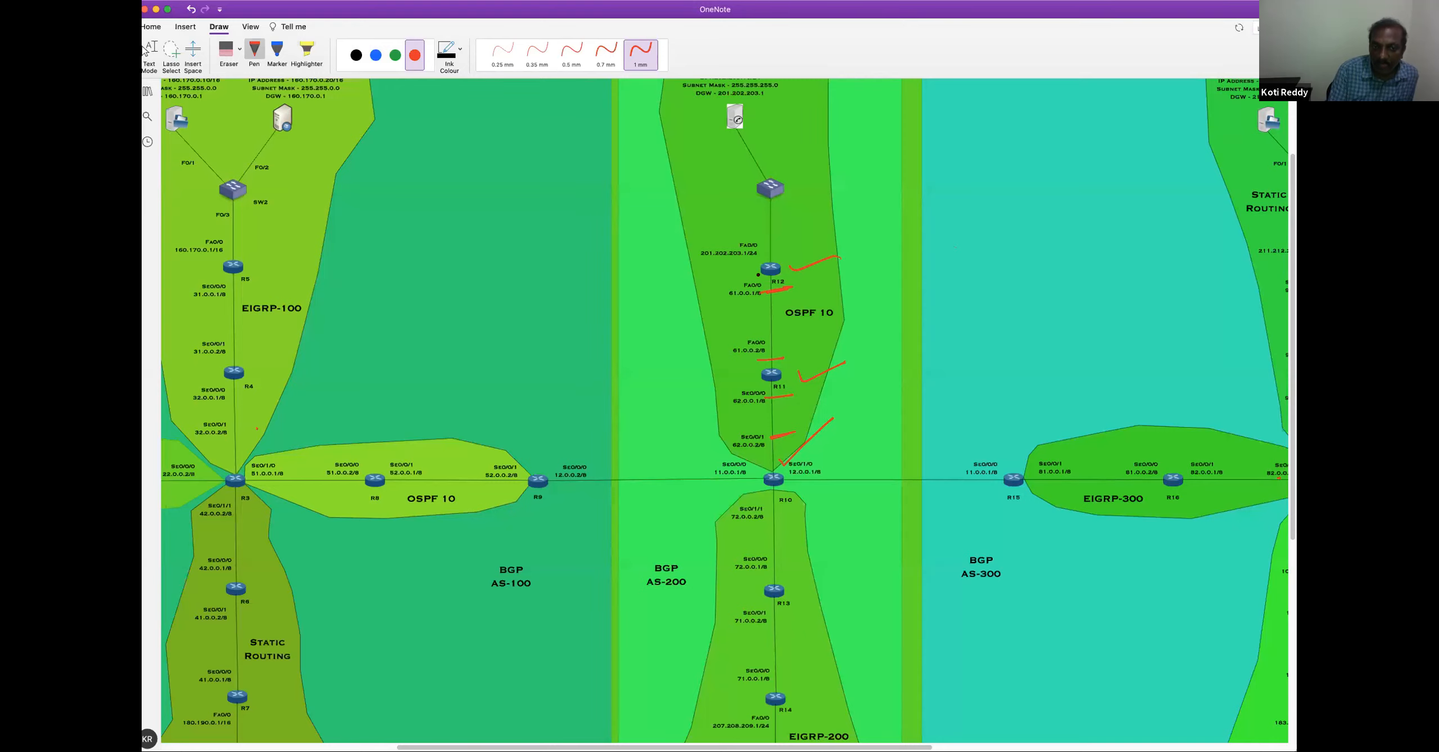
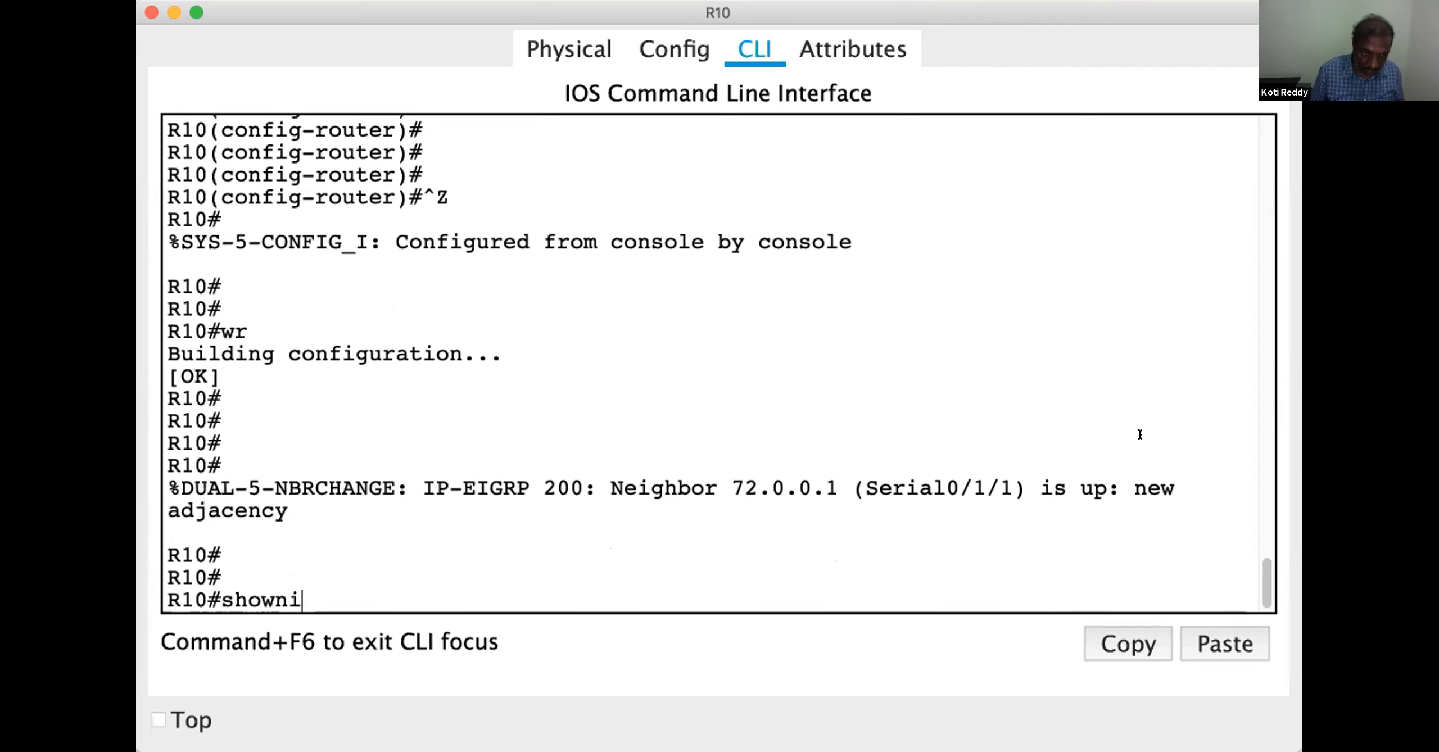
Display R10's full IP routing table and highlight the 207.208.209.0 and 71.0.0.0 route entries
type("ip route")
key("Return")
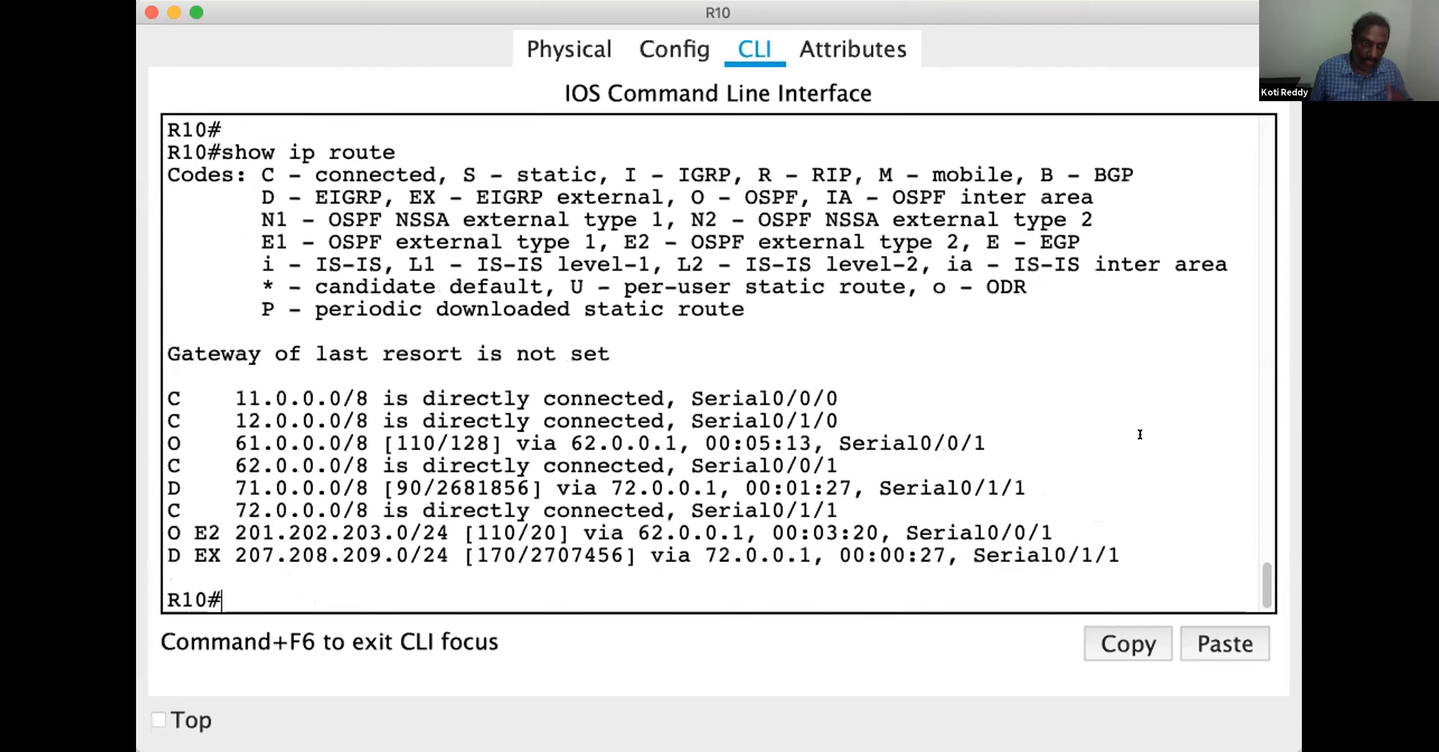
key("Return")
key("Return")
key("Return")
double_click(253, 488)
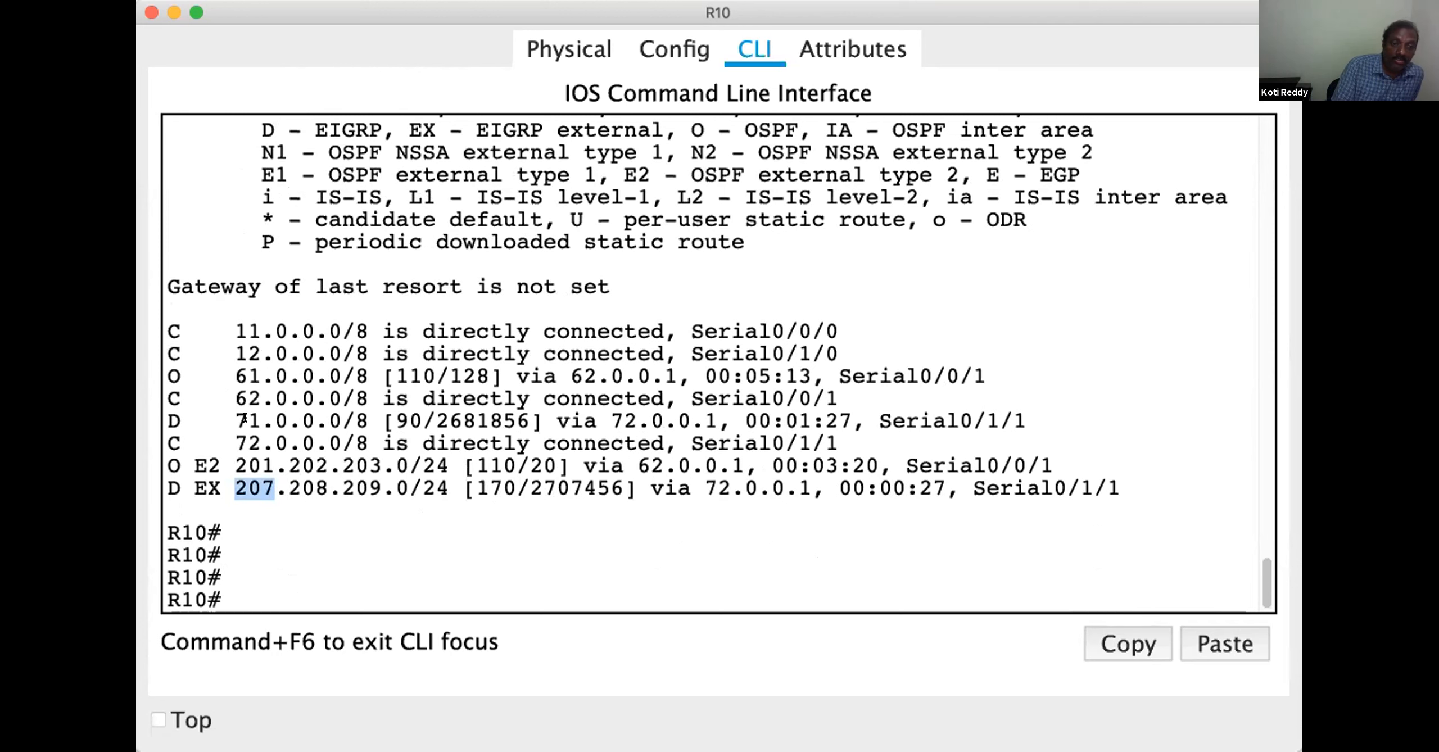
left_click_drag(221, 421, 314, 420)
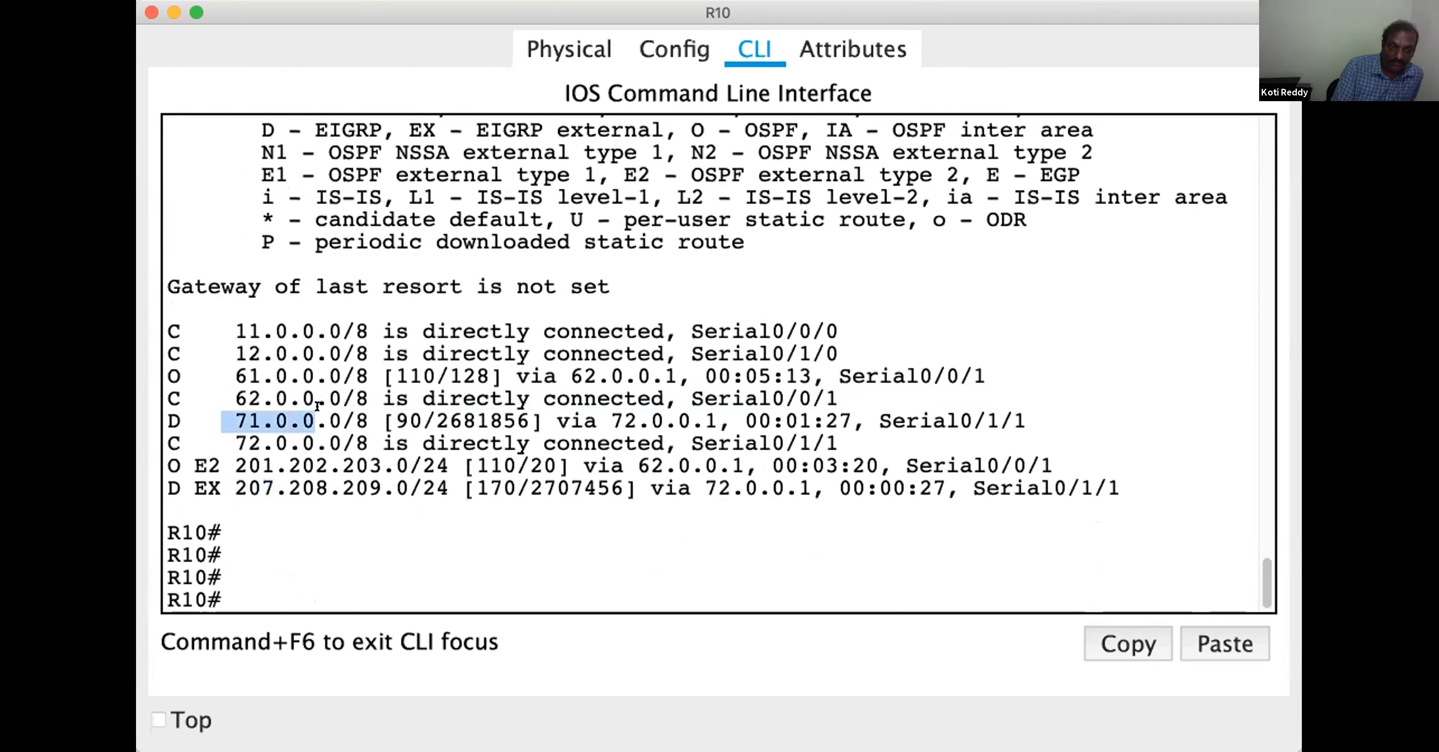
Display only the EIGRP routes on R10 with show ip route eigrp and highlight the listed networks
type("show ip route ")
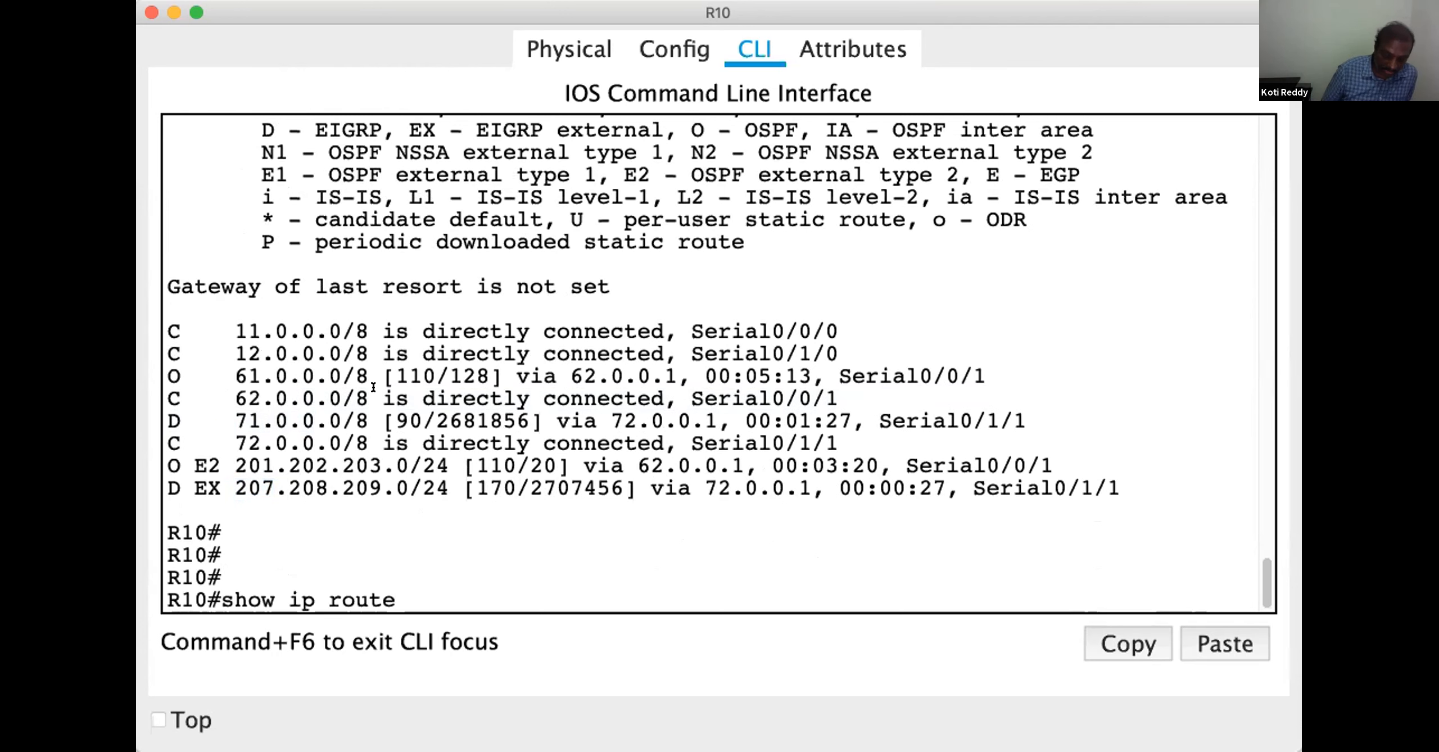
type("ei")
key("Tab")
key("Return")
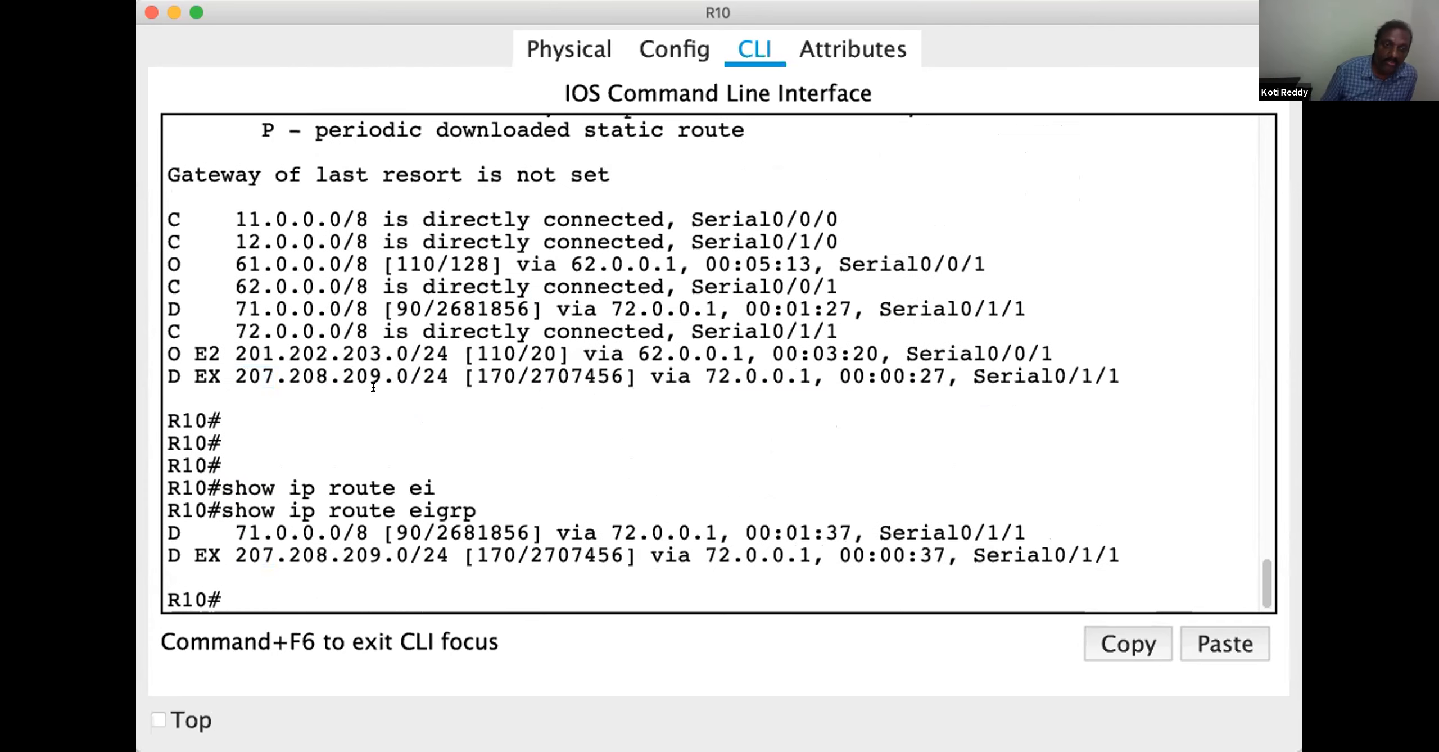
left_click_drag(235, 533, 276, 556)
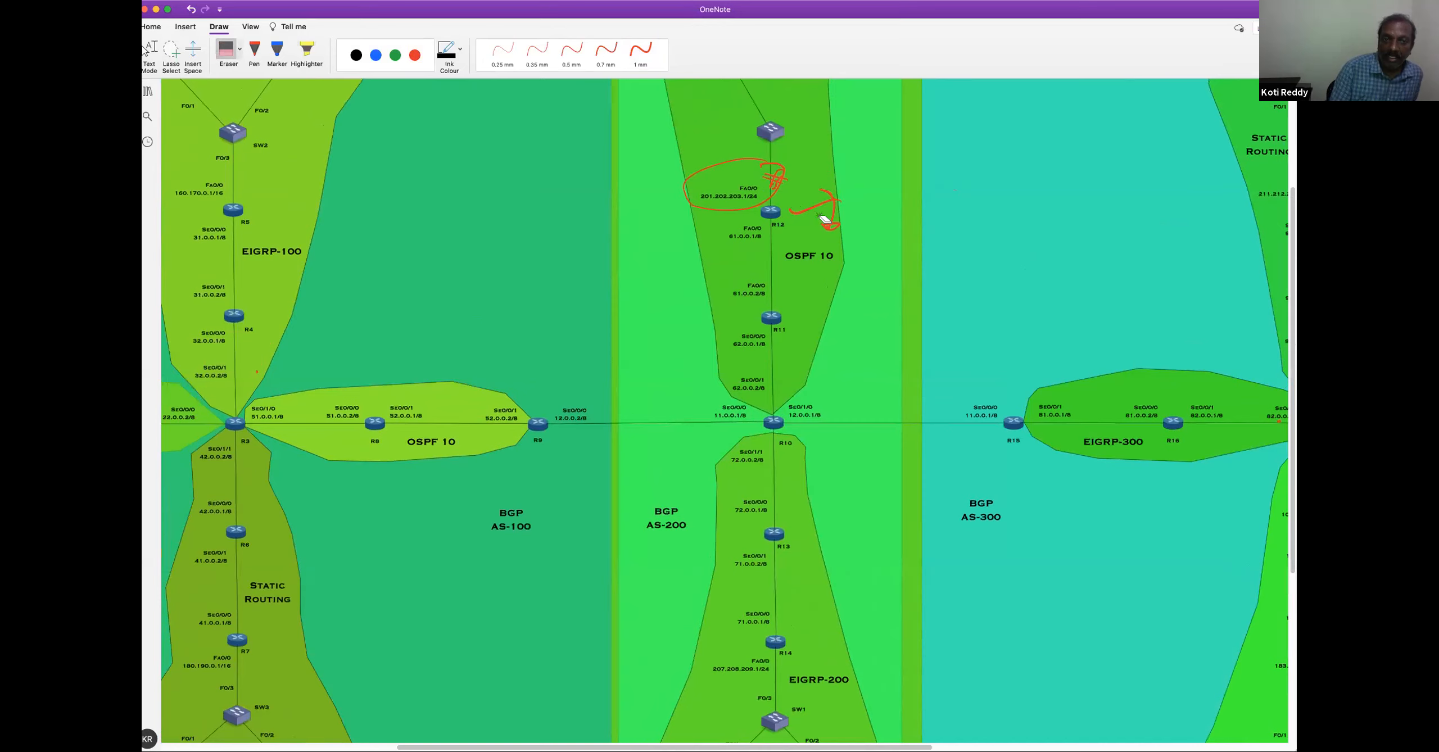
Erase the red annotations around R12 on the OneNote topology diagram and select red ink for drawing
mouse_move(824, 215)
left_mouse_down()
mouse_move(789, 173)
mouse_move(786, 205)
left_mouse_up()
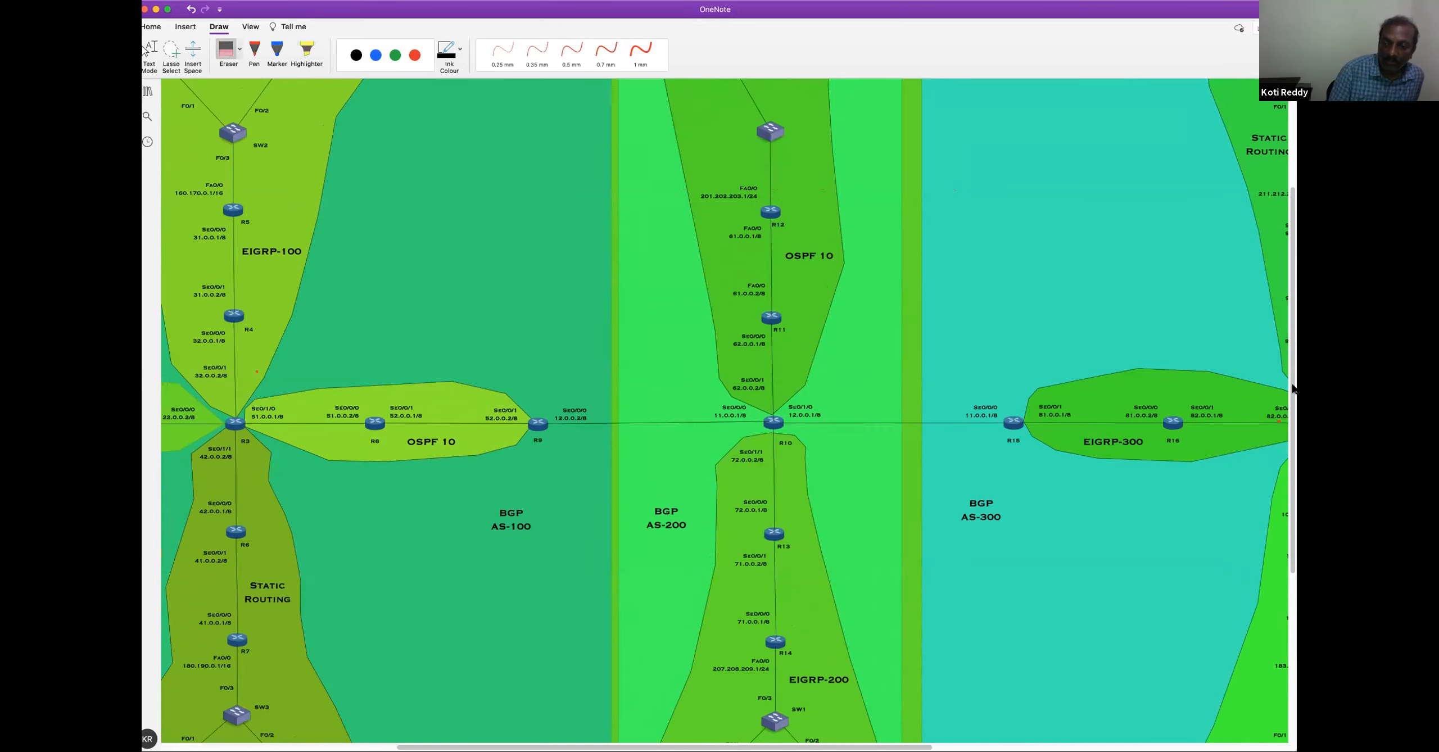
scroll(1290, 362, "up", 1)
scroll(1290, 362, "up", 4)
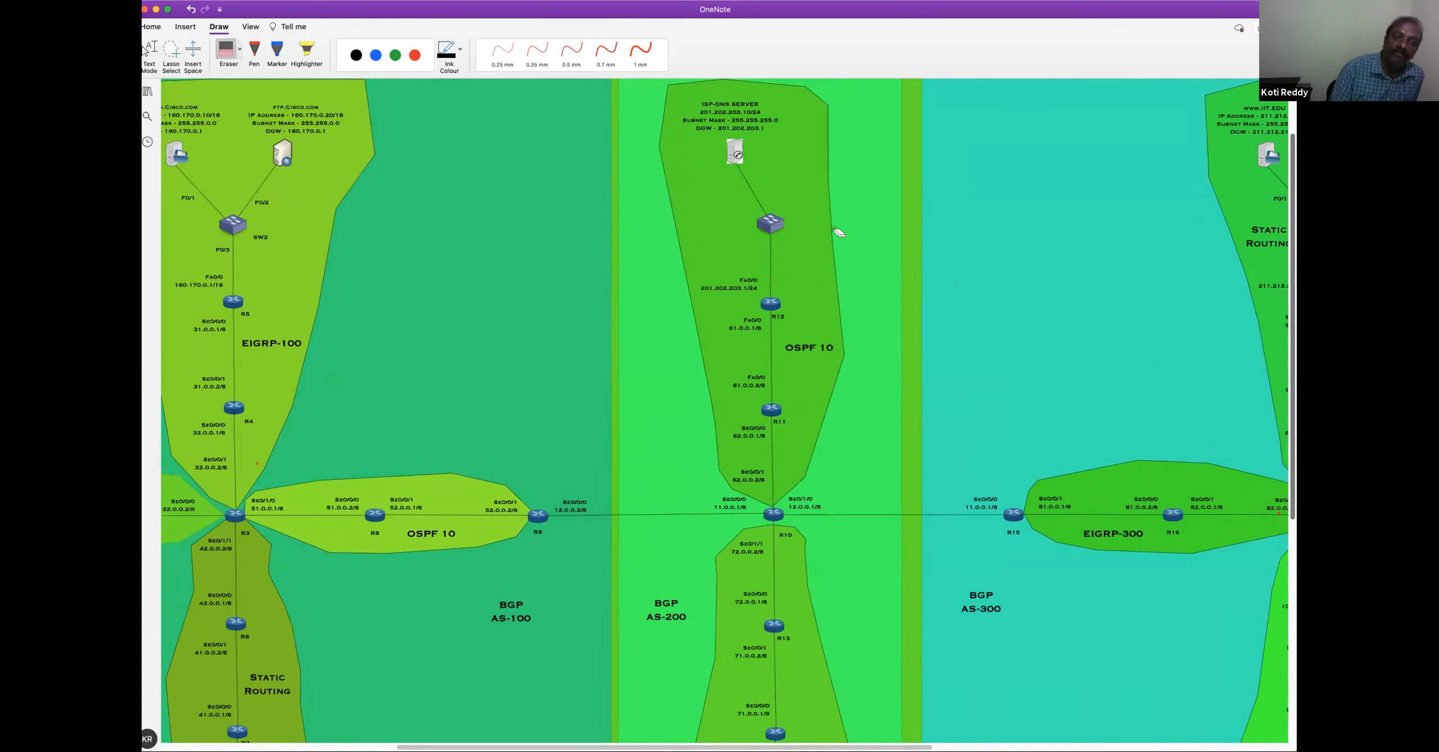
scroll(753, 138, "down", 1)
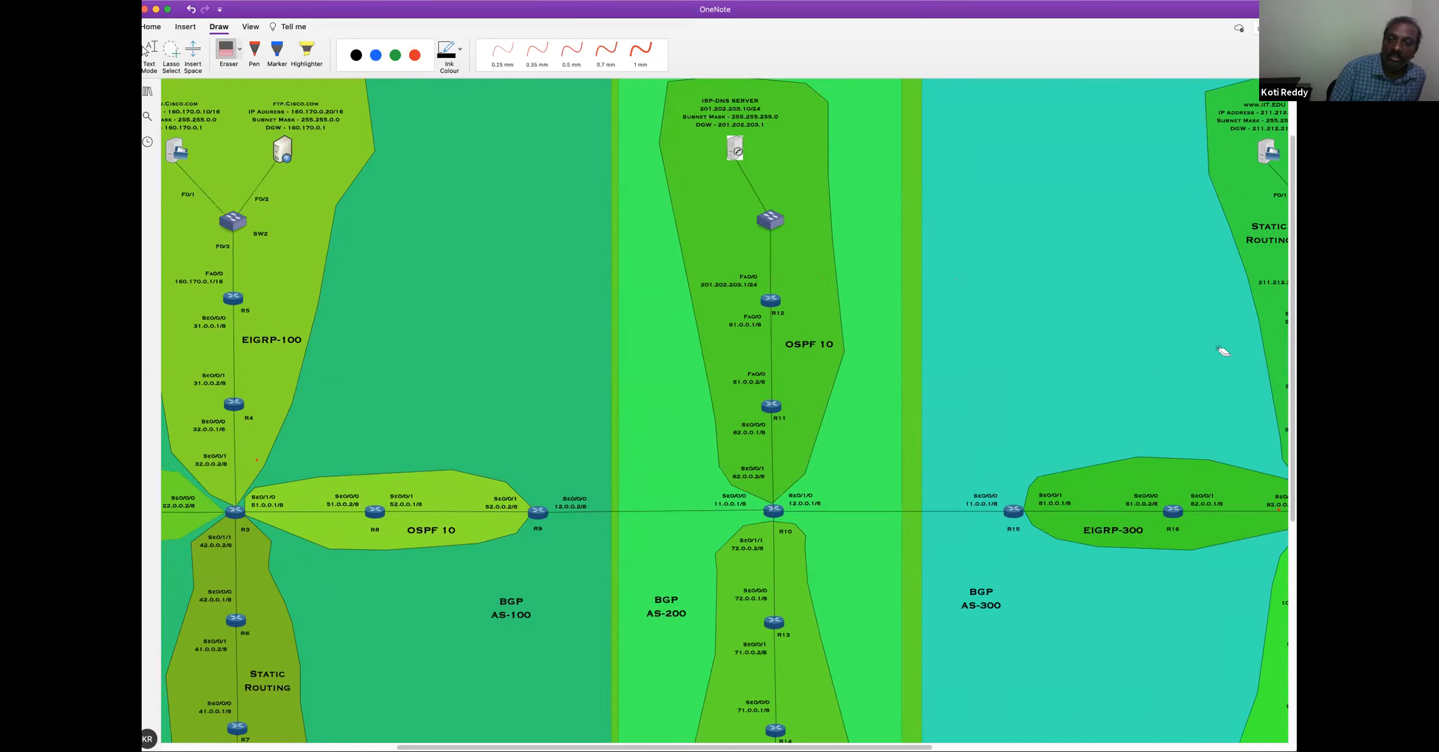
scroll(1292, 382, "down", 5)
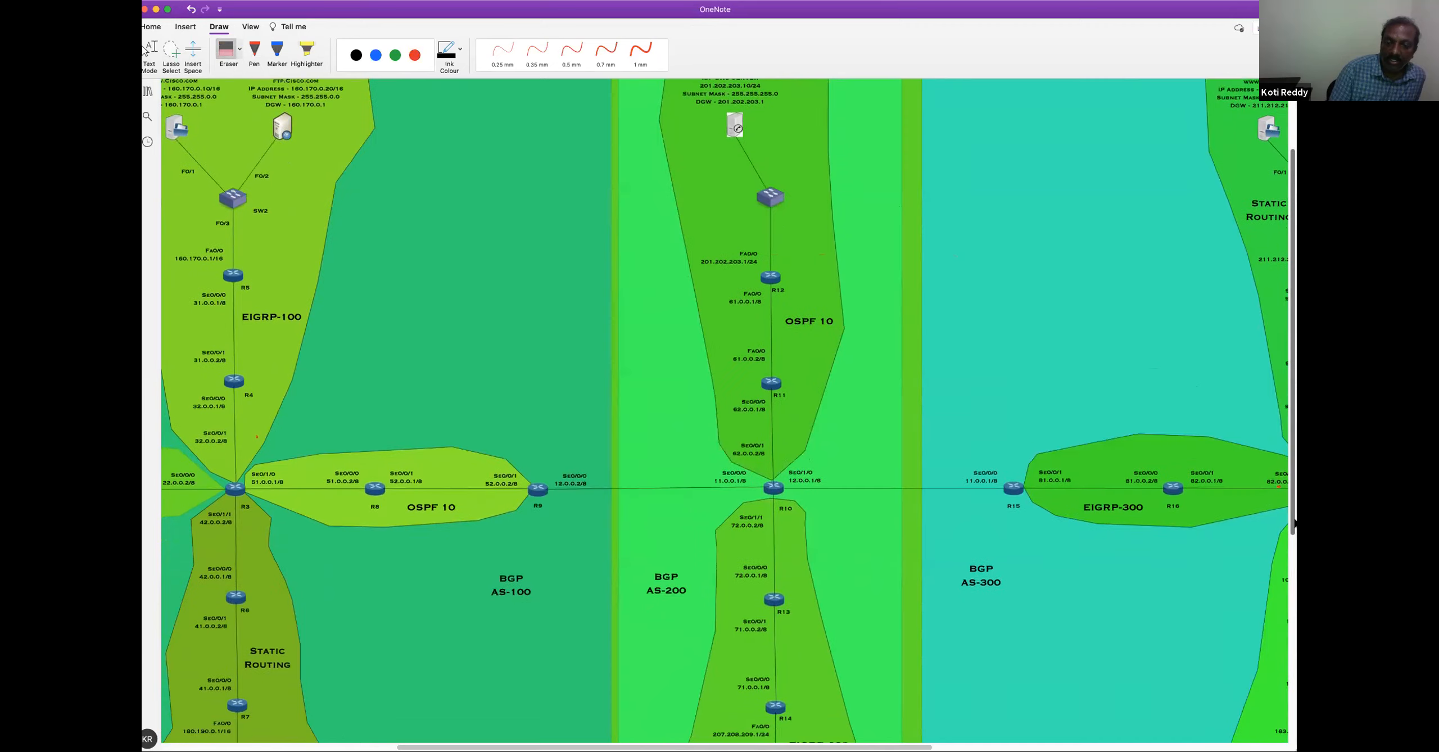
scroll(1280, 366, "up", 5)
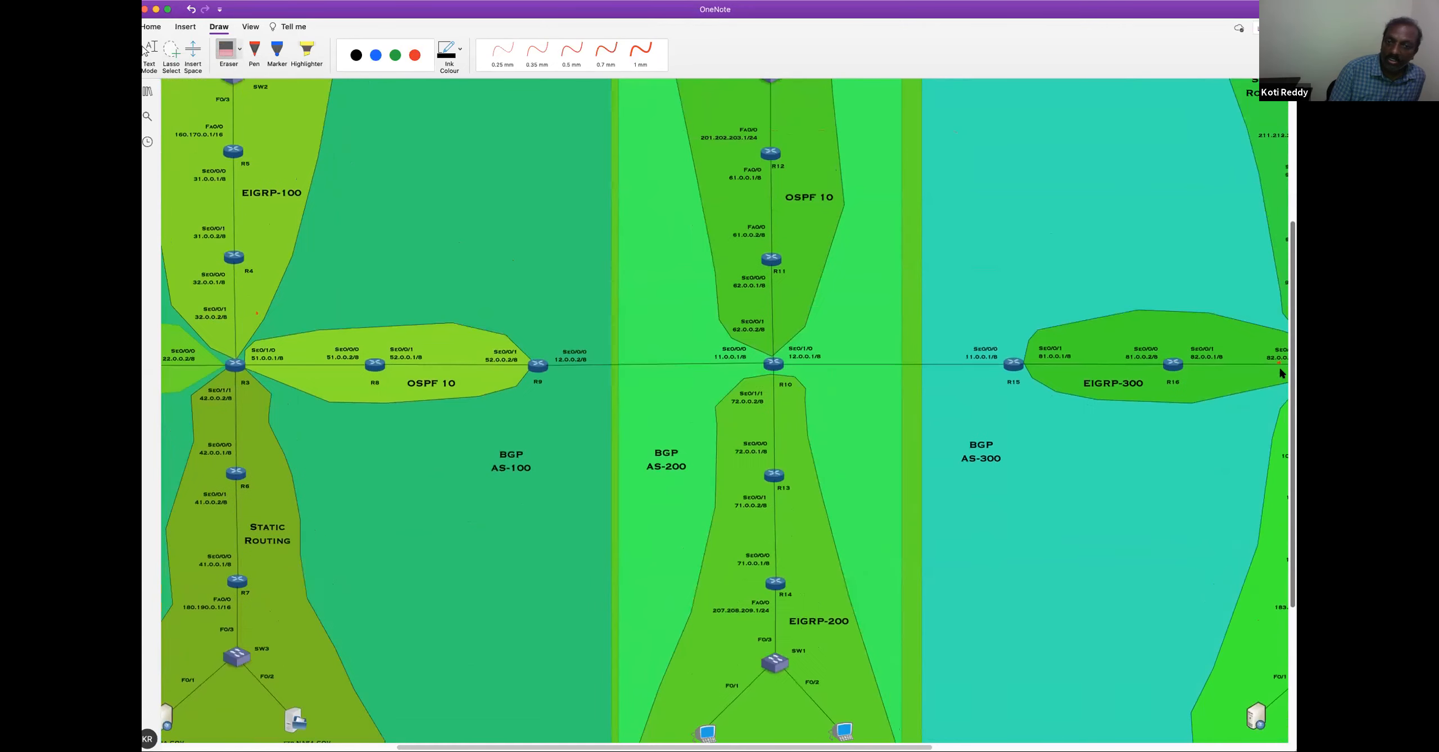
scroll(1279, 365, "up", 1)
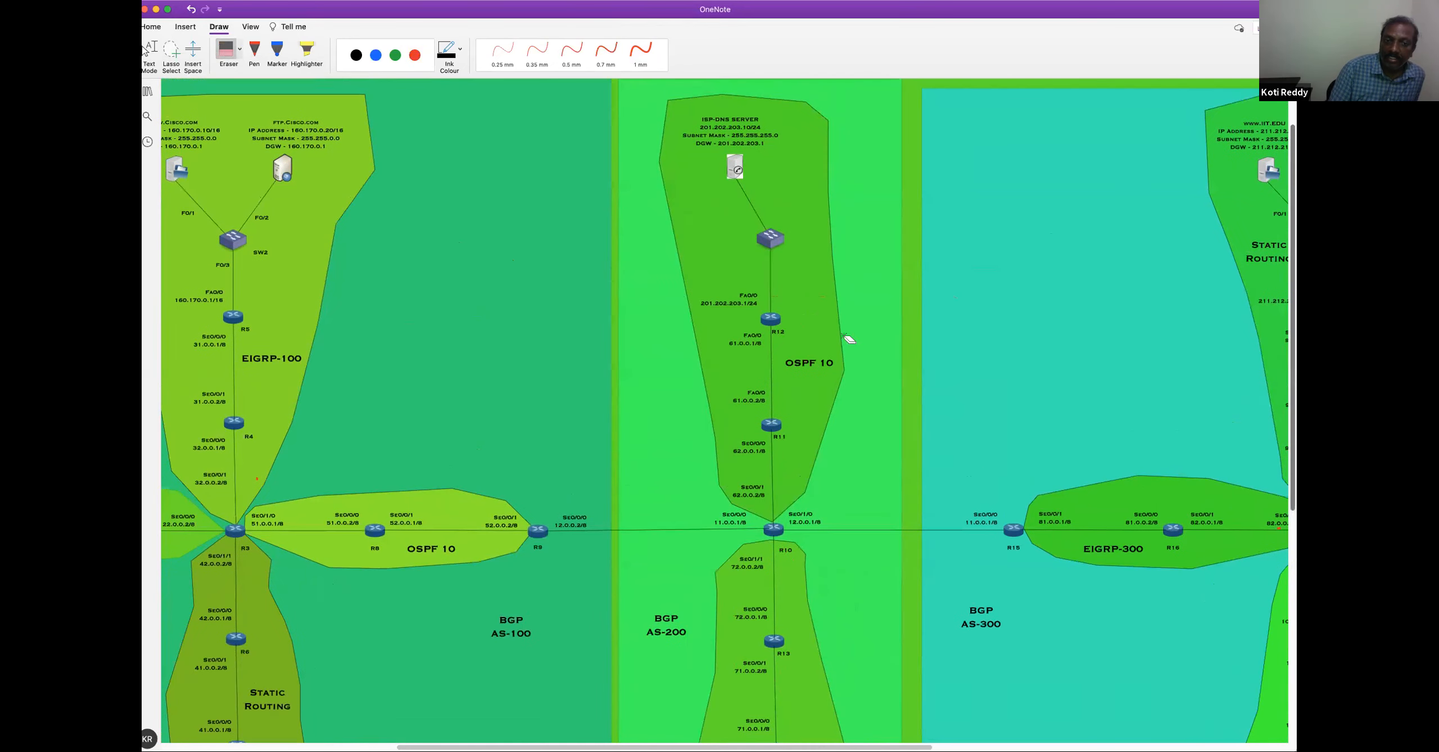
left_click(414, 54)
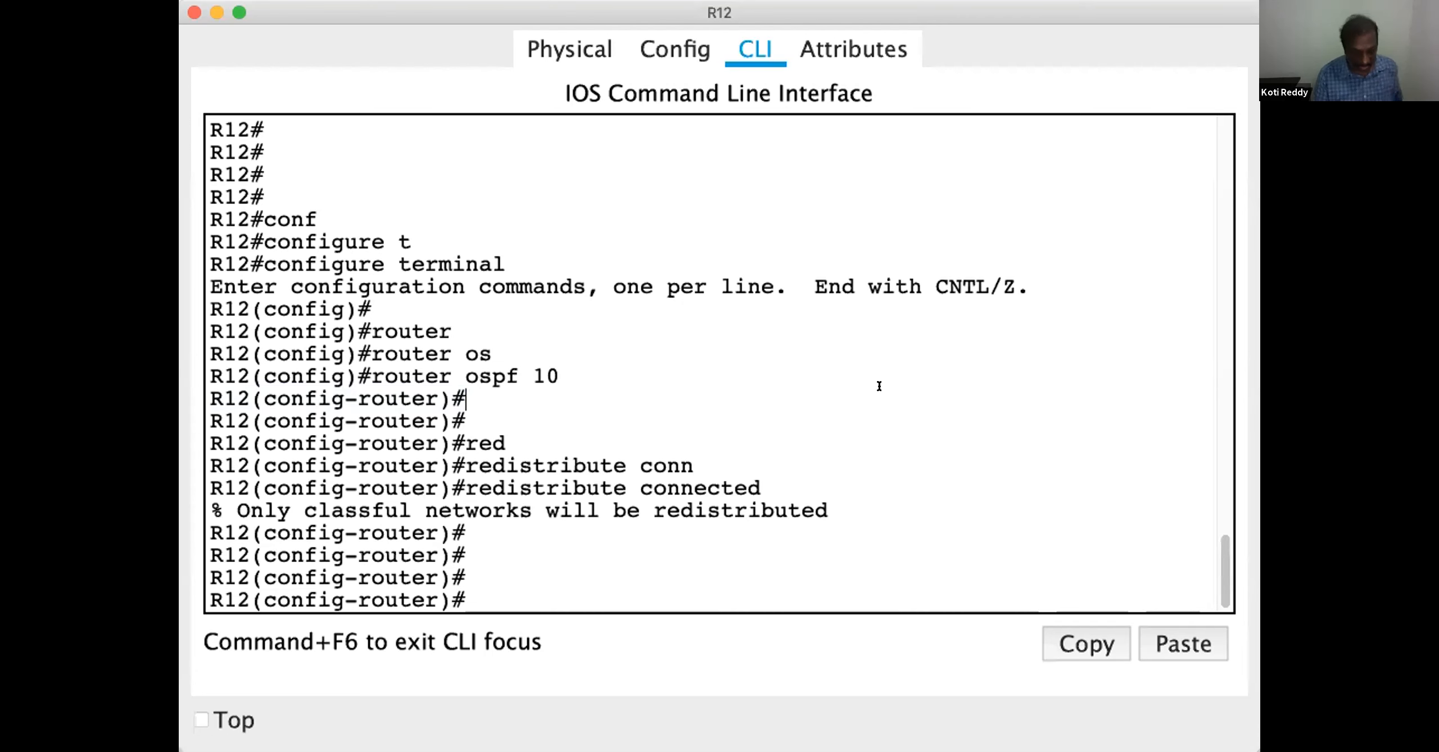
Return R12 from OSPF configuration to privileged mode and display its IP routing table
key("ctrl+z")
key("Return")
key("Return")
key("Return")
key("Return")
key("Return")
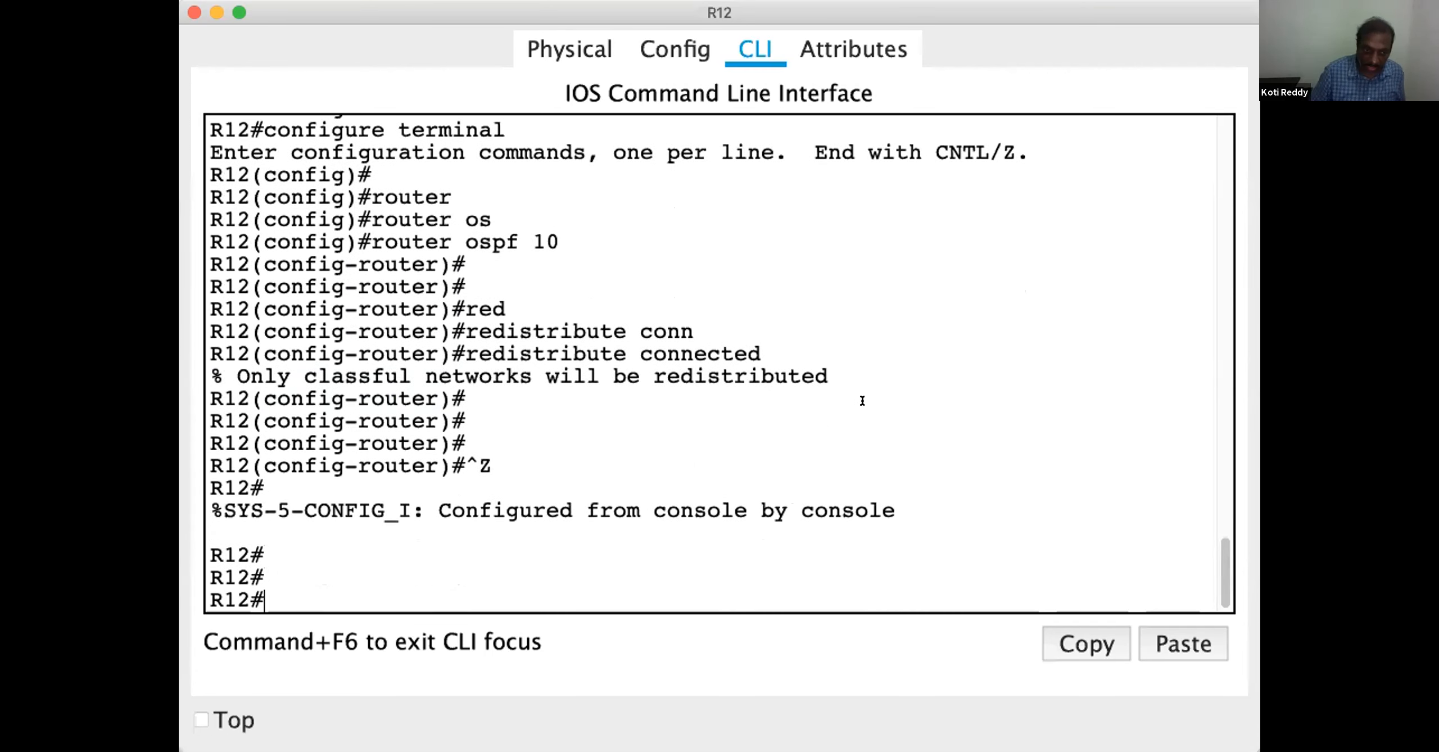
type("show ip rout")
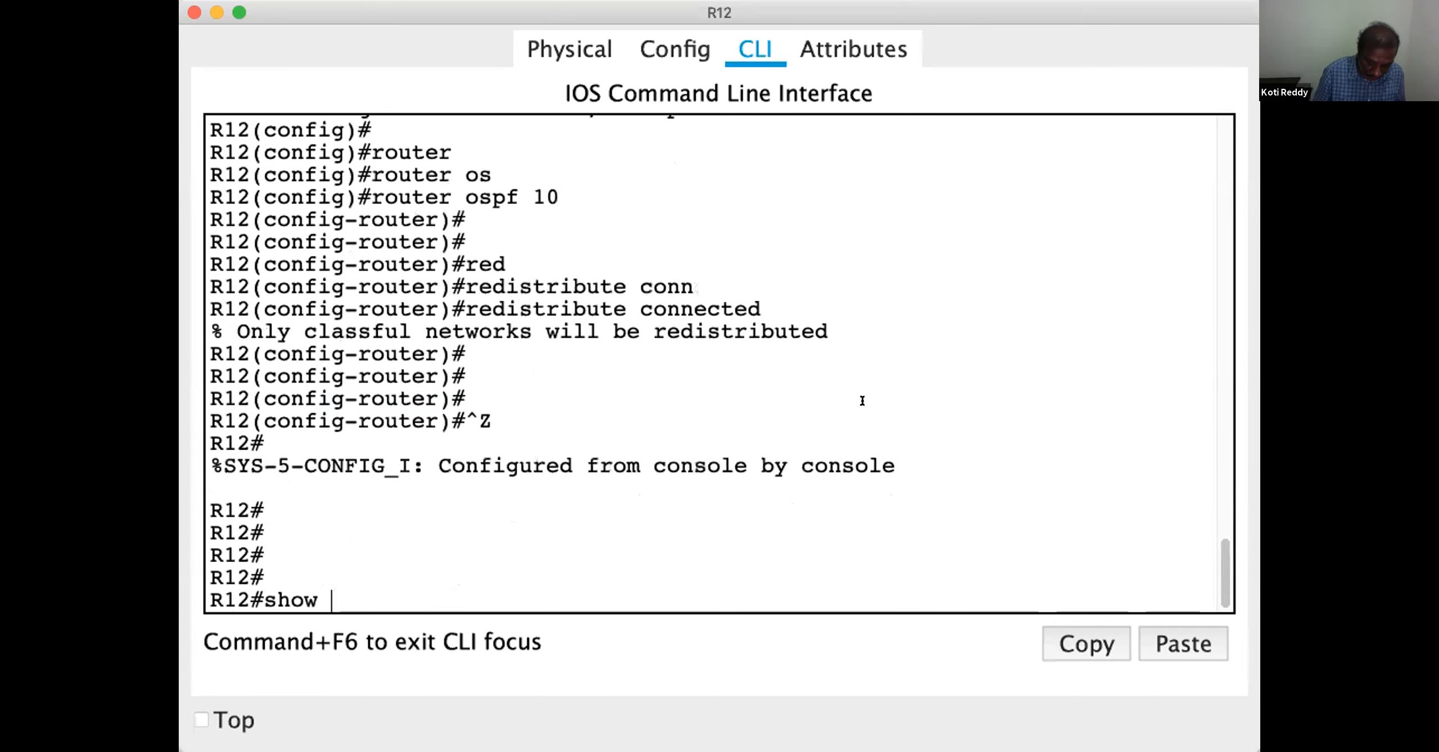
key("Tab")
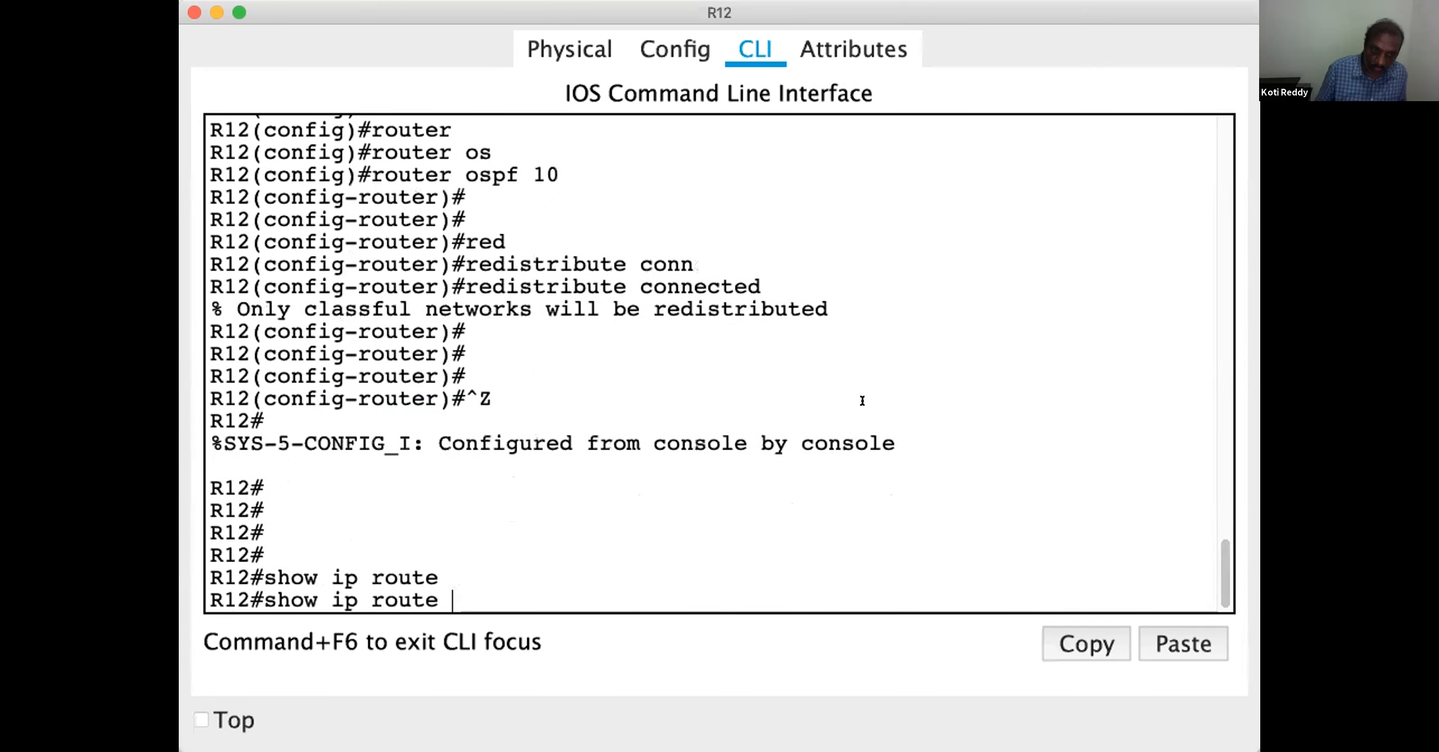
key("Return")
key("Return")
key("Return")
key("Return")
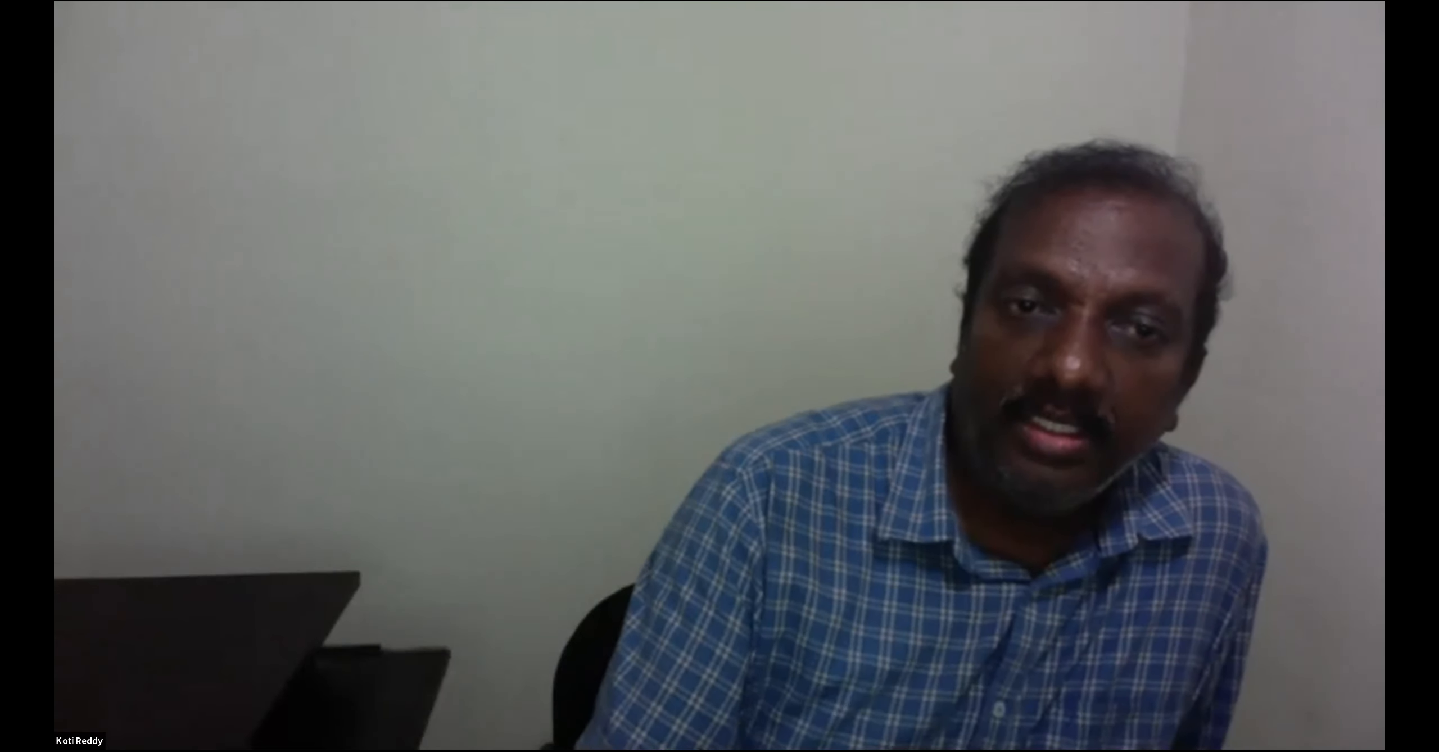
Enter configuration of OSPF process 10 on R10
type("router")
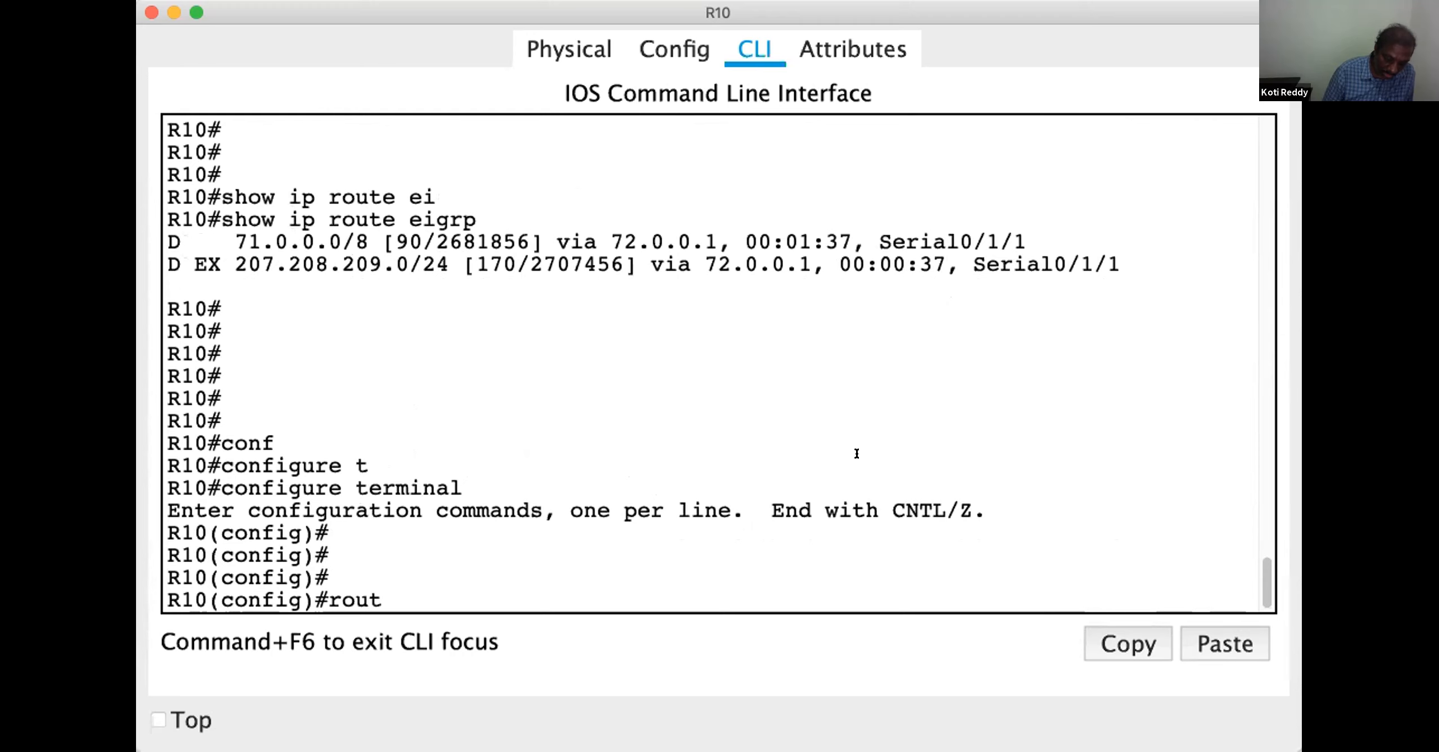
key("Tab")
type("os")
key("Tab")
type("10")
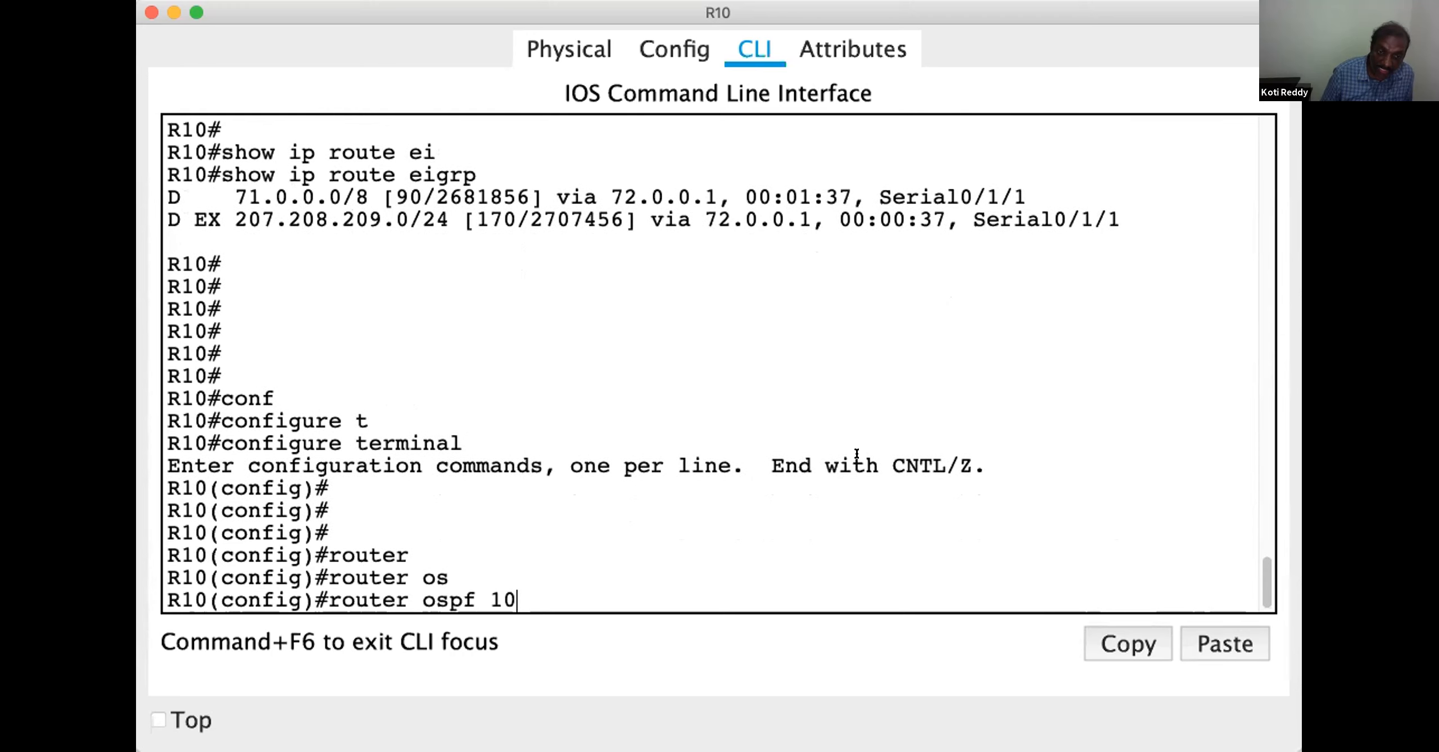
key("Return")
key("Return")
Redistribute EIGRP 200 into OSPF 10 on R10
type("red")
key("Tab")
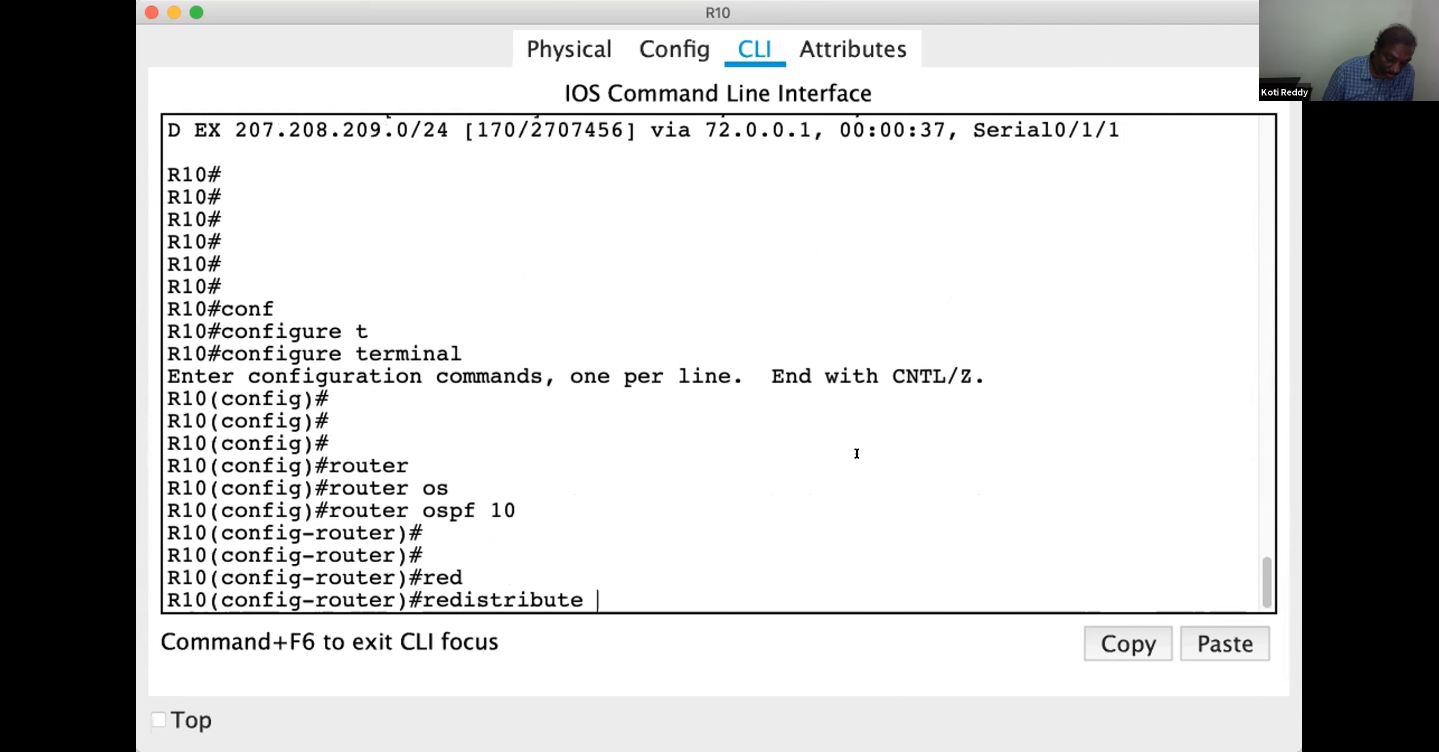
type("ei")
key("Tab")
type("20")
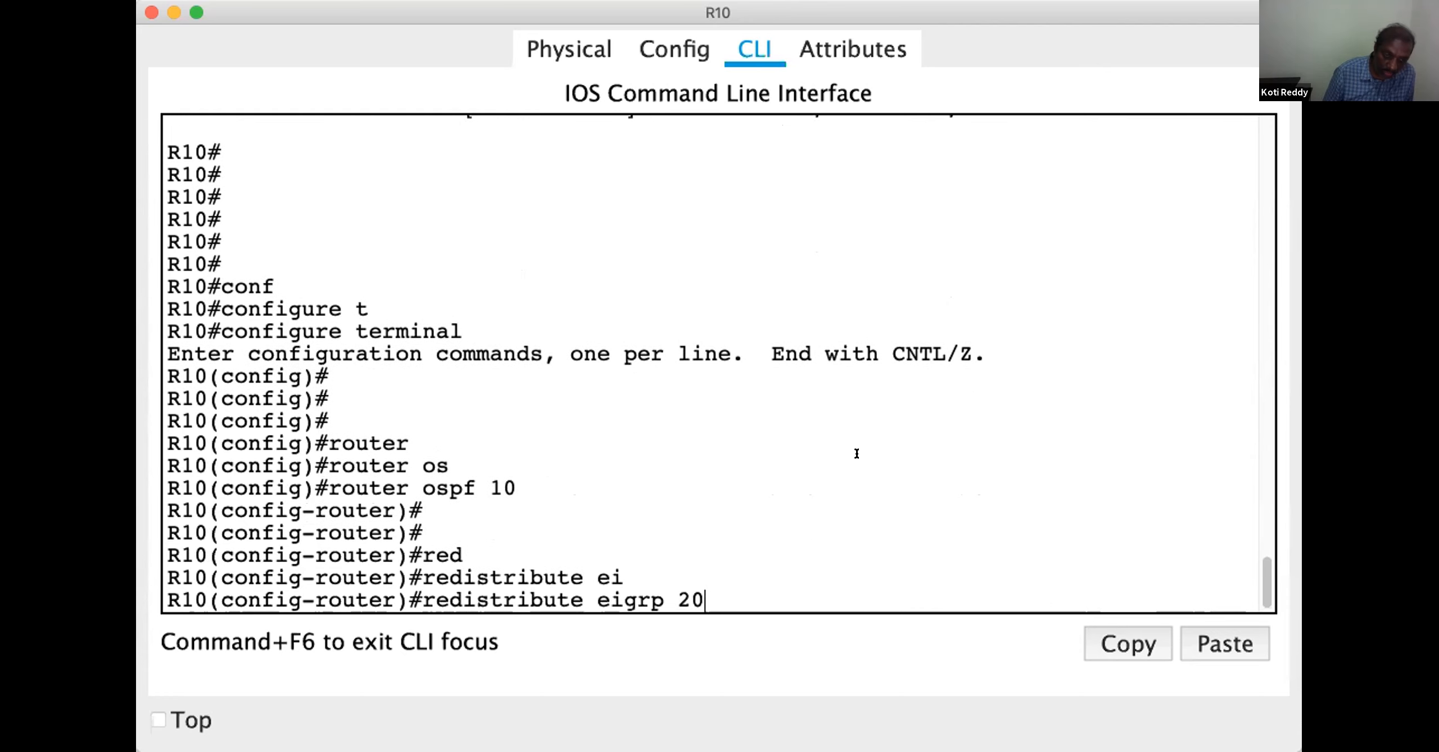
type("0")
key("Return")
key("Return")
key("Return")
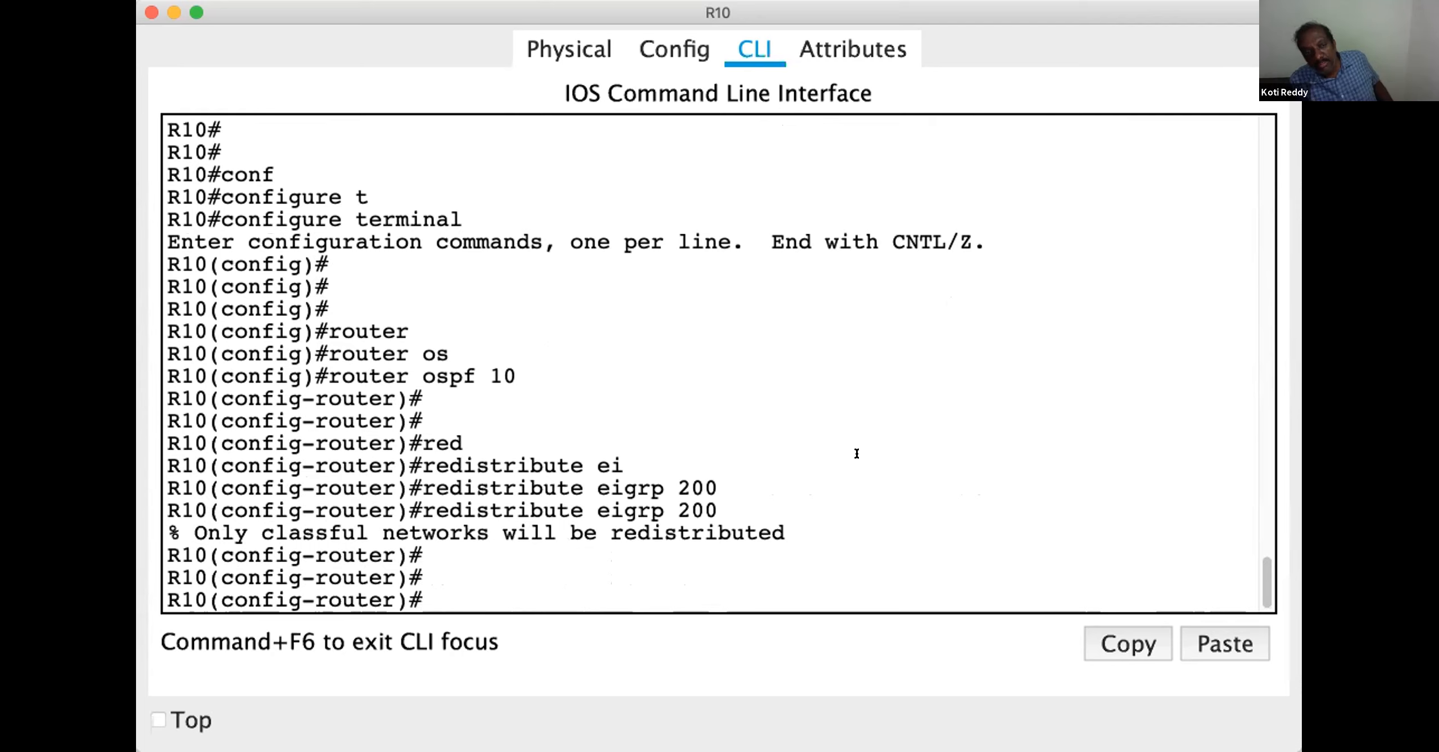
Leave OSPF configuration on R10 and enter configuration of EIGRP 200
type("exit")
key("Return")
key("Return")
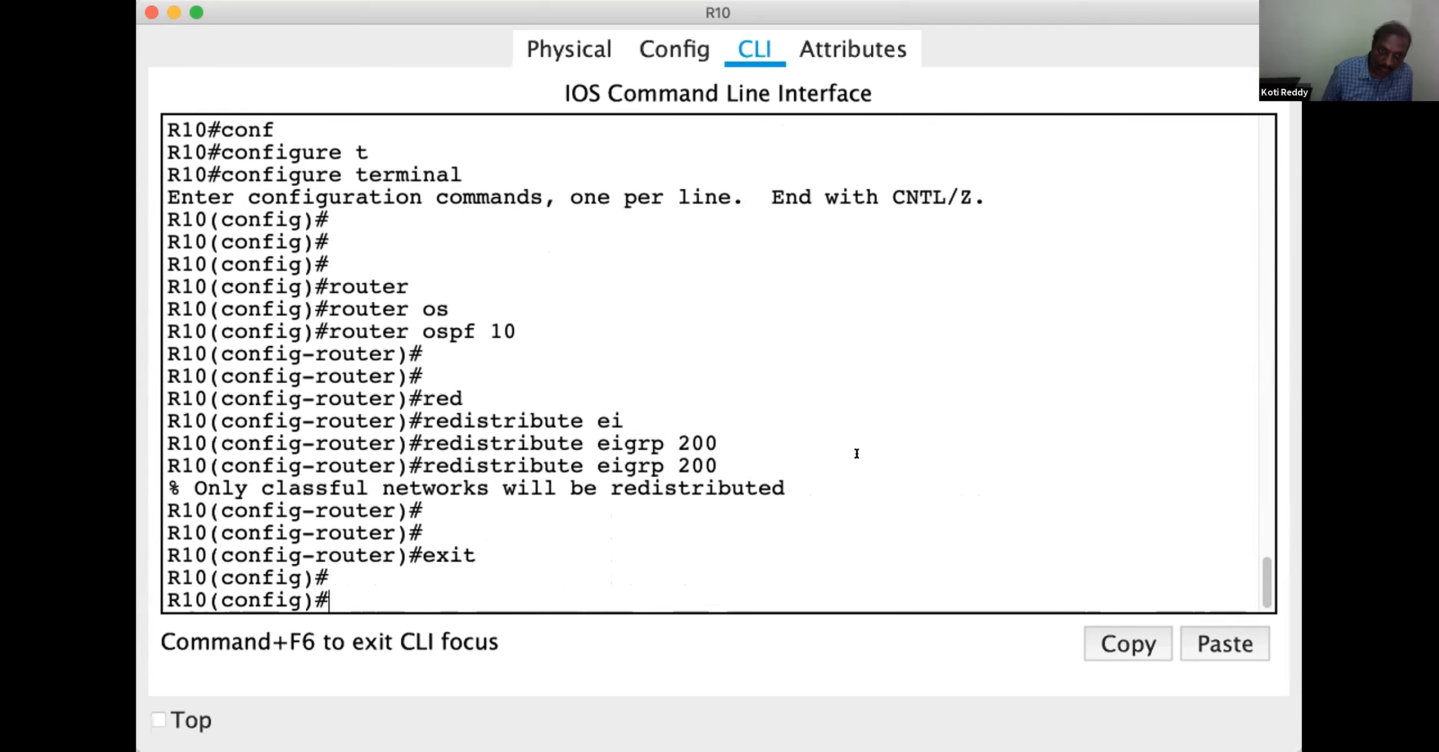
key("Return")
key("Return")
key("Return")
type("router")
key("Tab")
type("ei")
key("Tab")
type("200")
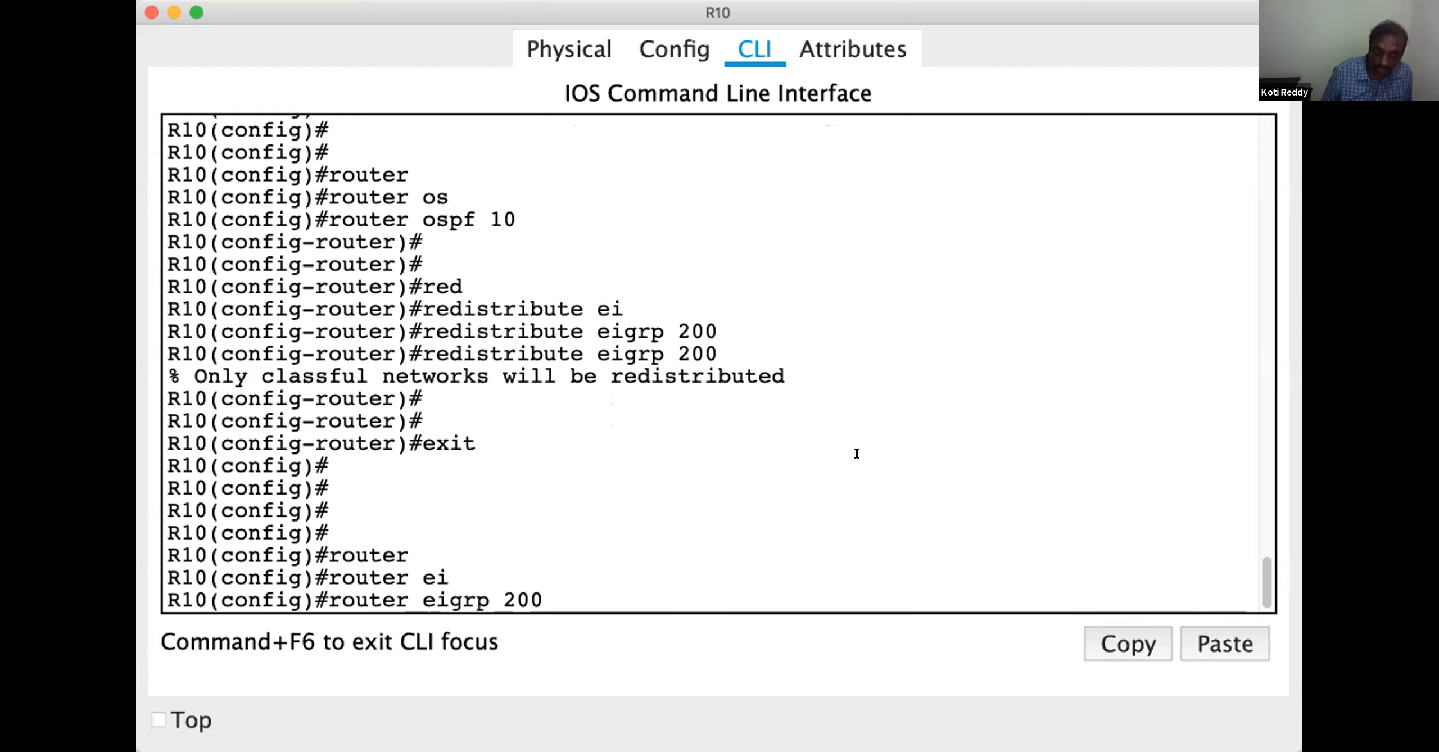
key("Return")
key("Return")
key("Return")
type("red")
key("Tab")
type("os")
key("Tab")
type("10 m")
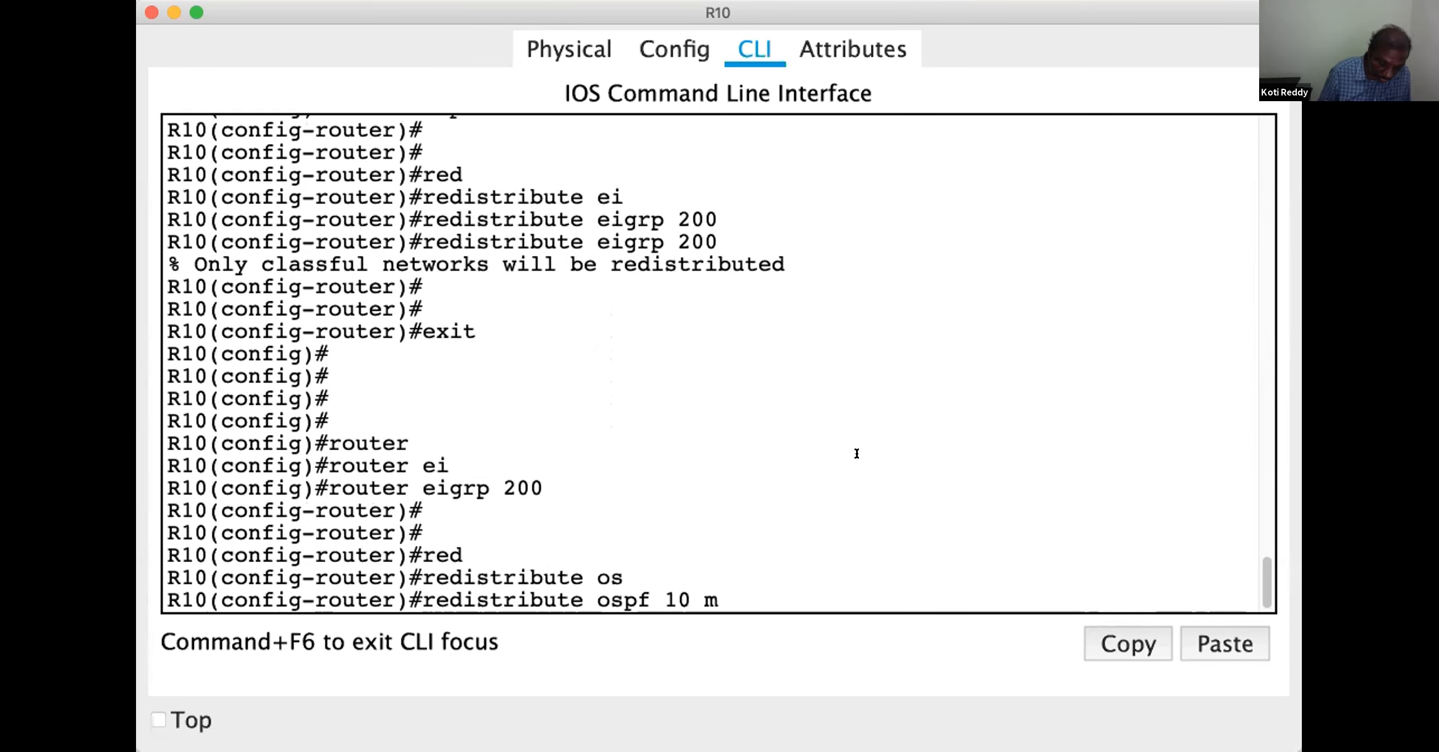
type("etr")
key("Tab")
type("128 20000 ")
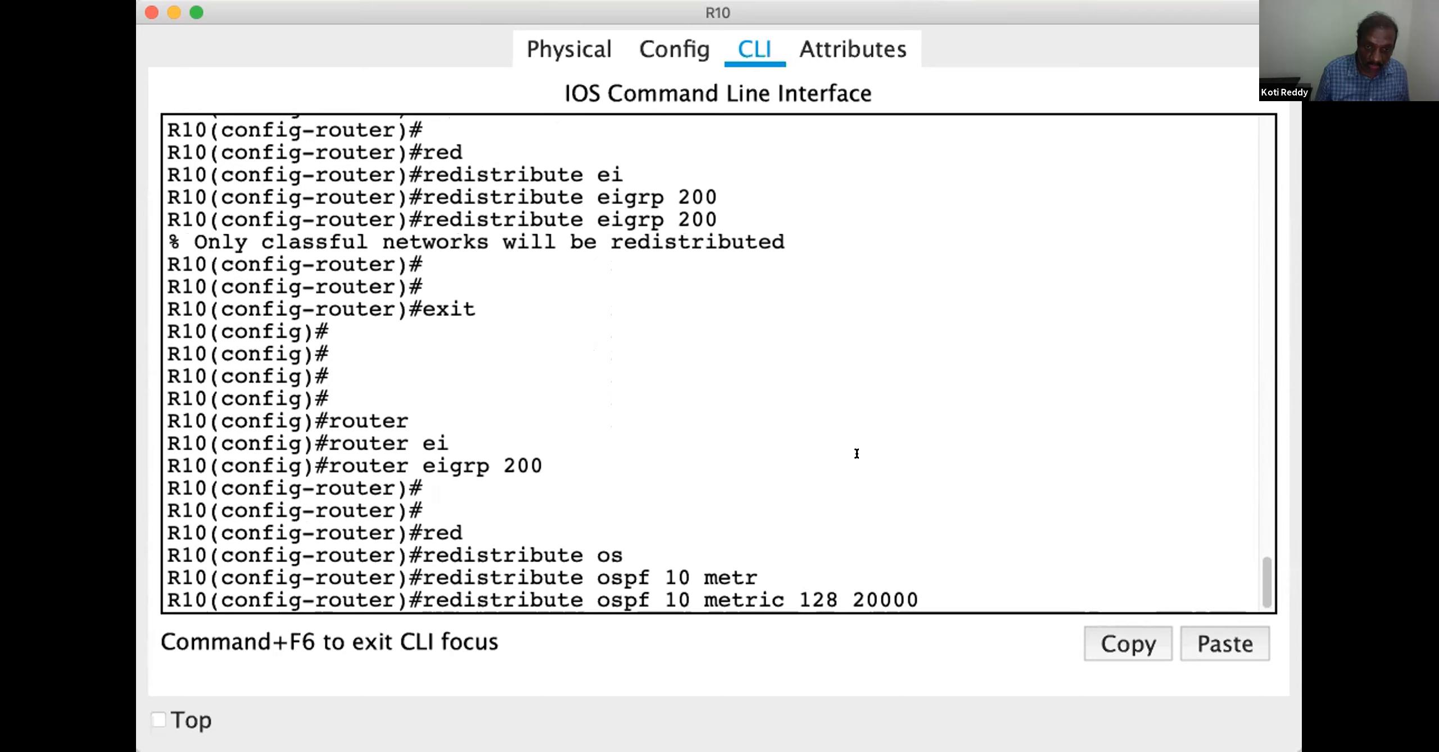
type("15")
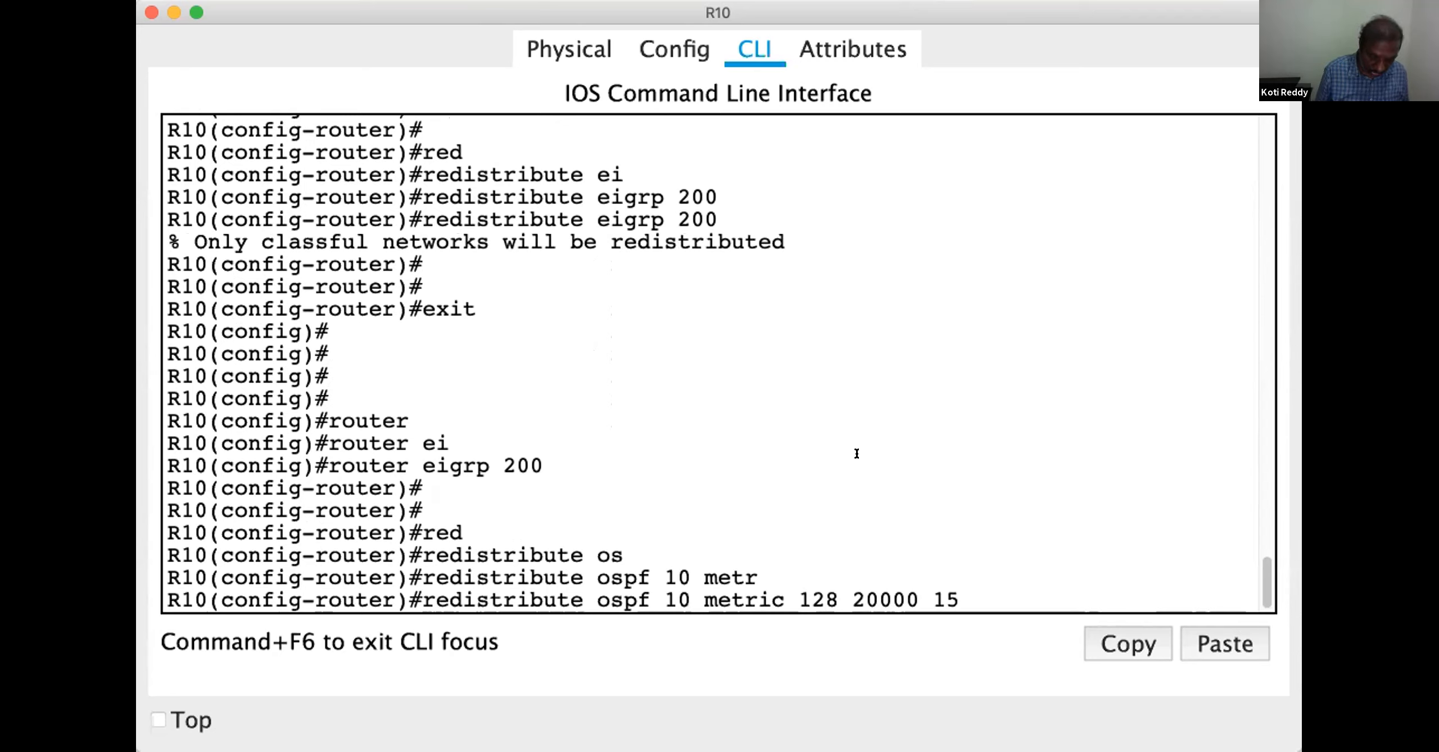
type("0 150 150")
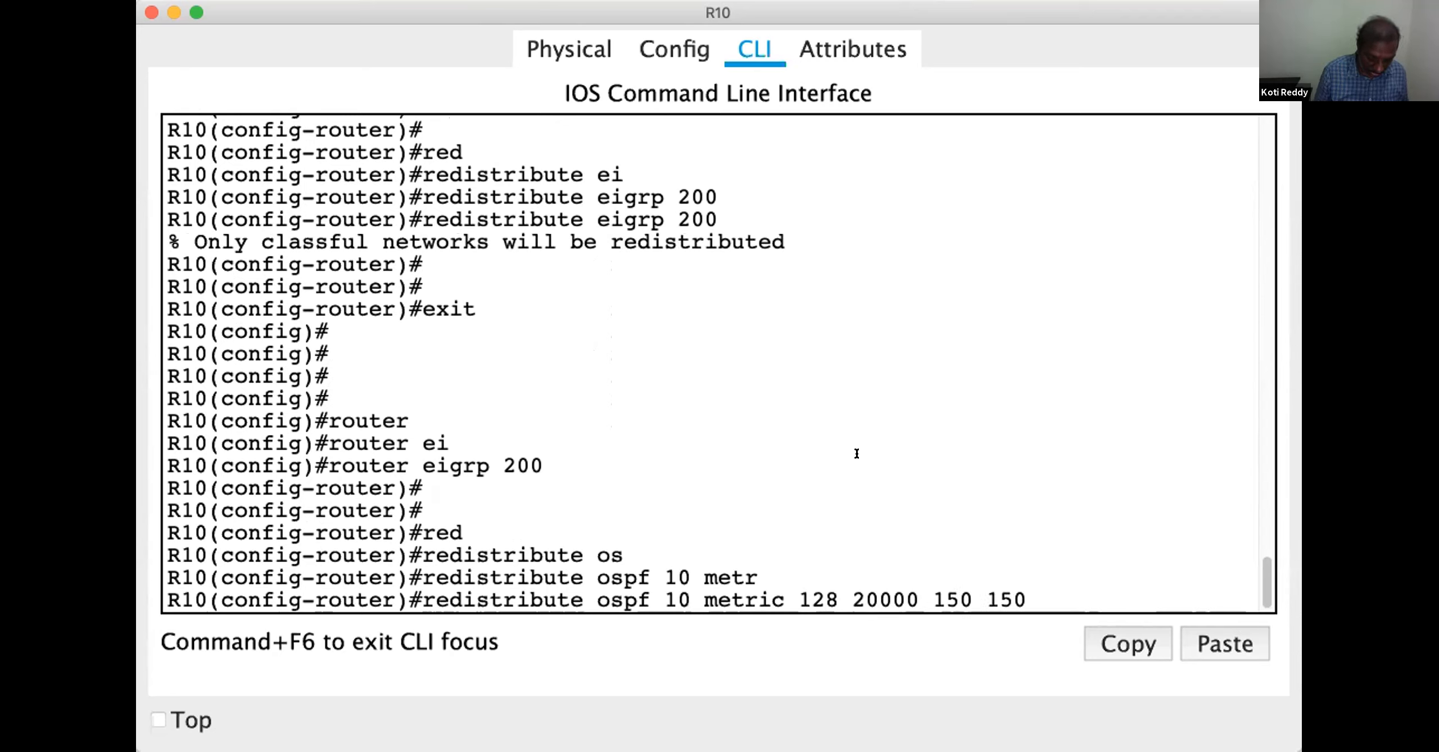
type("0")
key("Return")
key("Return")
key("Return")
key("Return")
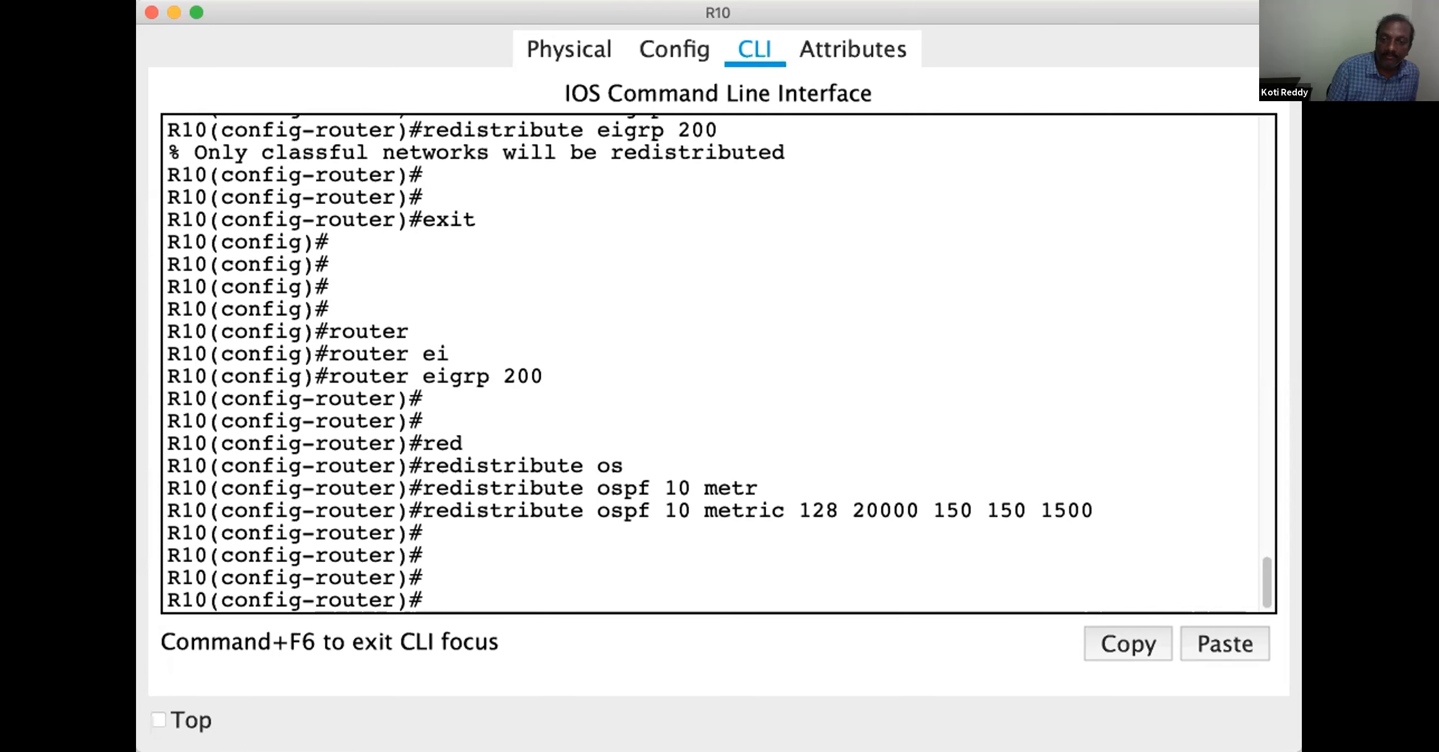
Switch to OneNote and circle R14 in red in the EIGRP-200 area of the topology diagram
key("super+Tab")
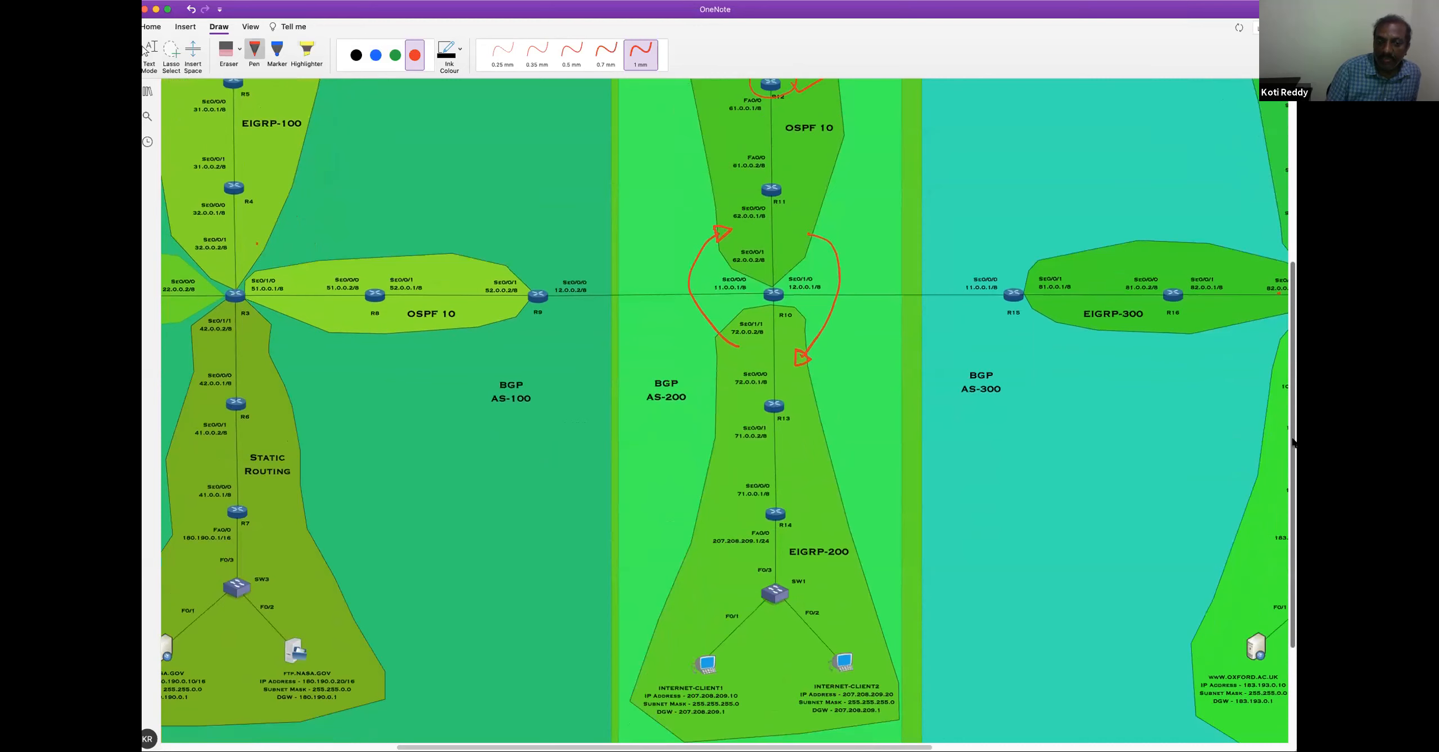
scroll(804, 589, "up", 3)
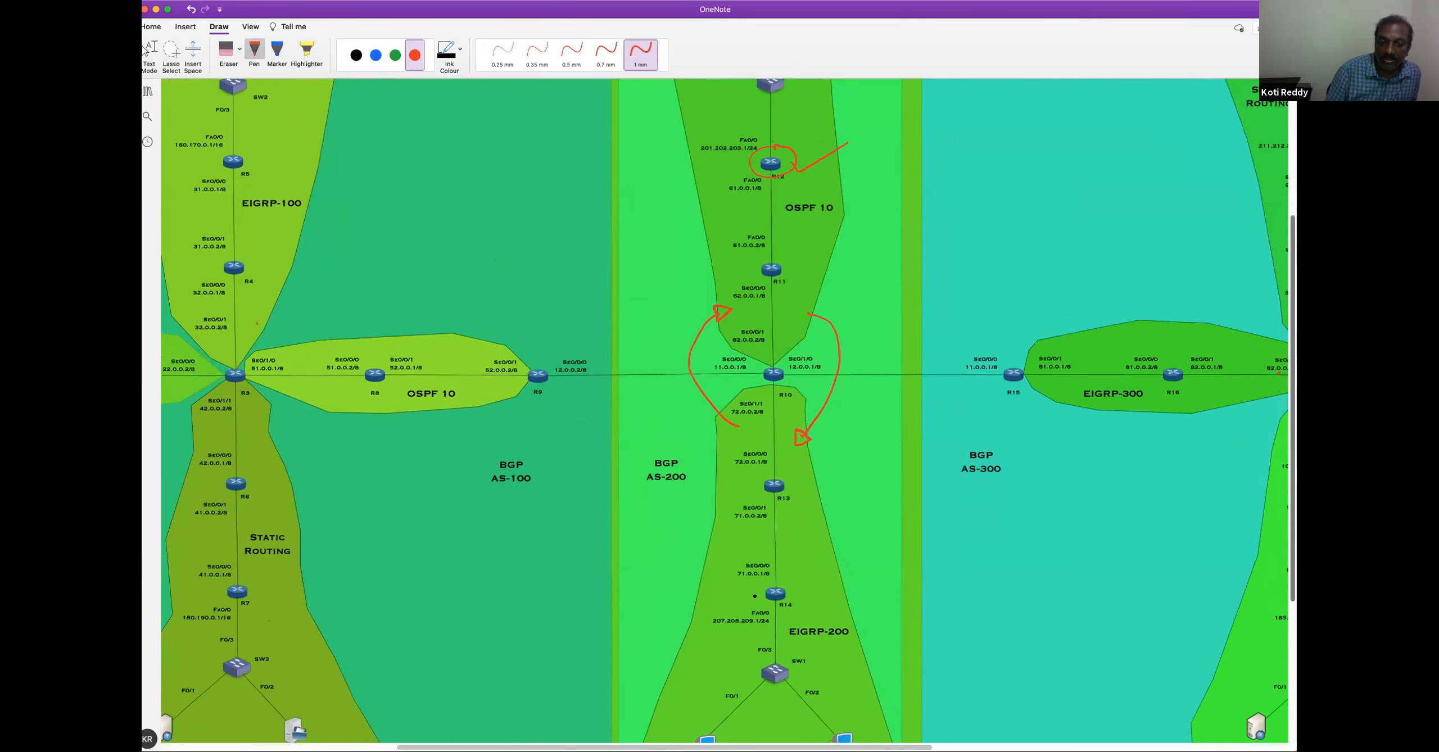
left_click_drag(792, 584, 793, 588)
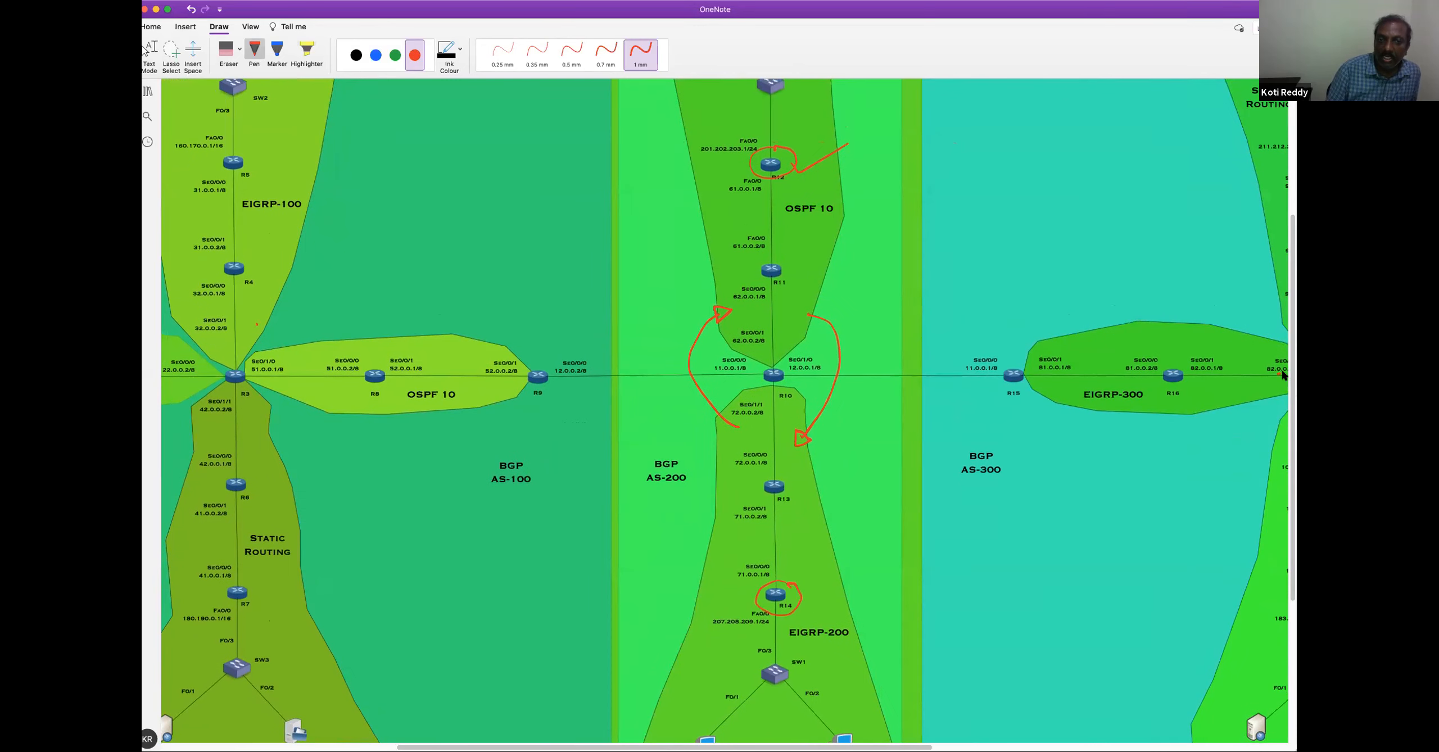
scroll(1283, 376, "up", 2)
Switch to R12's command line in Packet Tracer and display its IP routing table again
key("super+Tab")
key("Return")
key("Return")
key("Return")
key("Return")
key("Return")
key("Return")
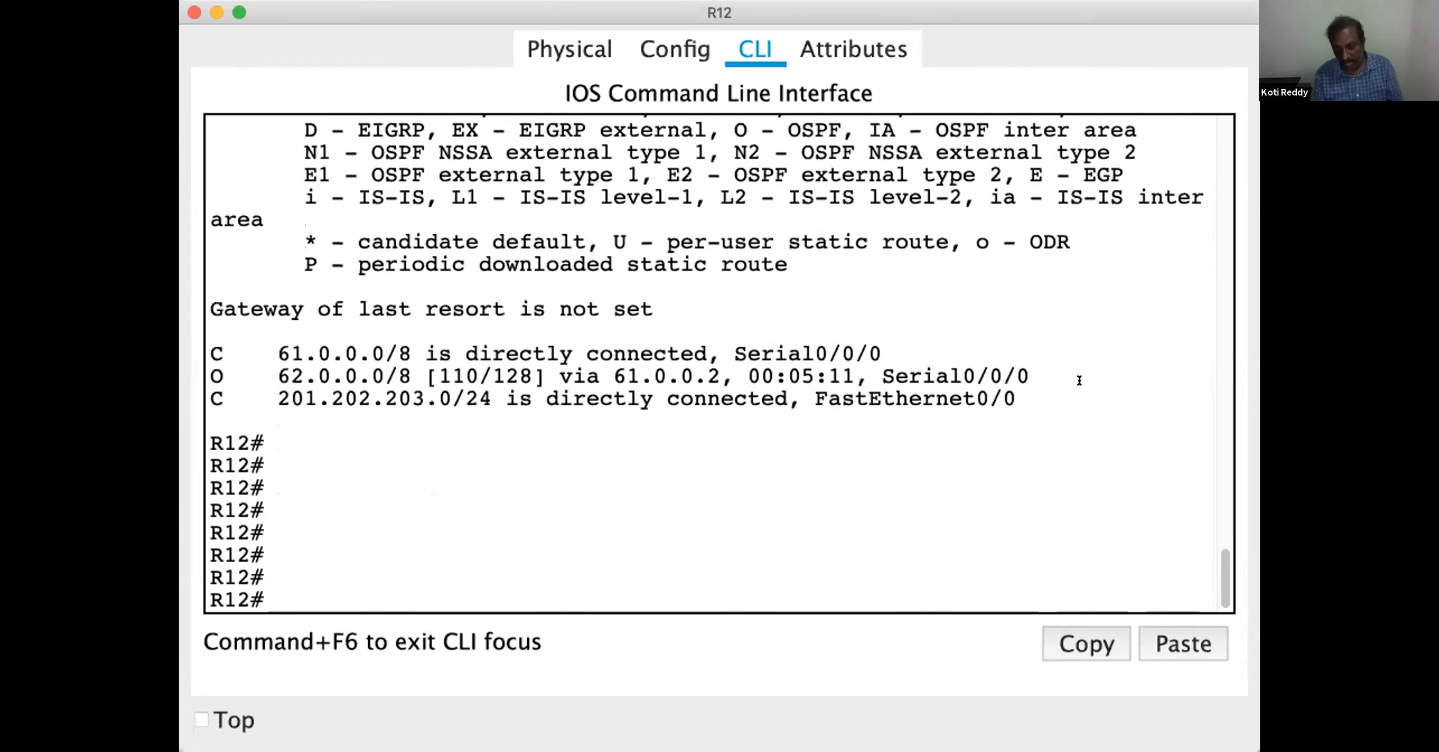
type("show ip route")
key("Return")
key("Return")
key("Return")
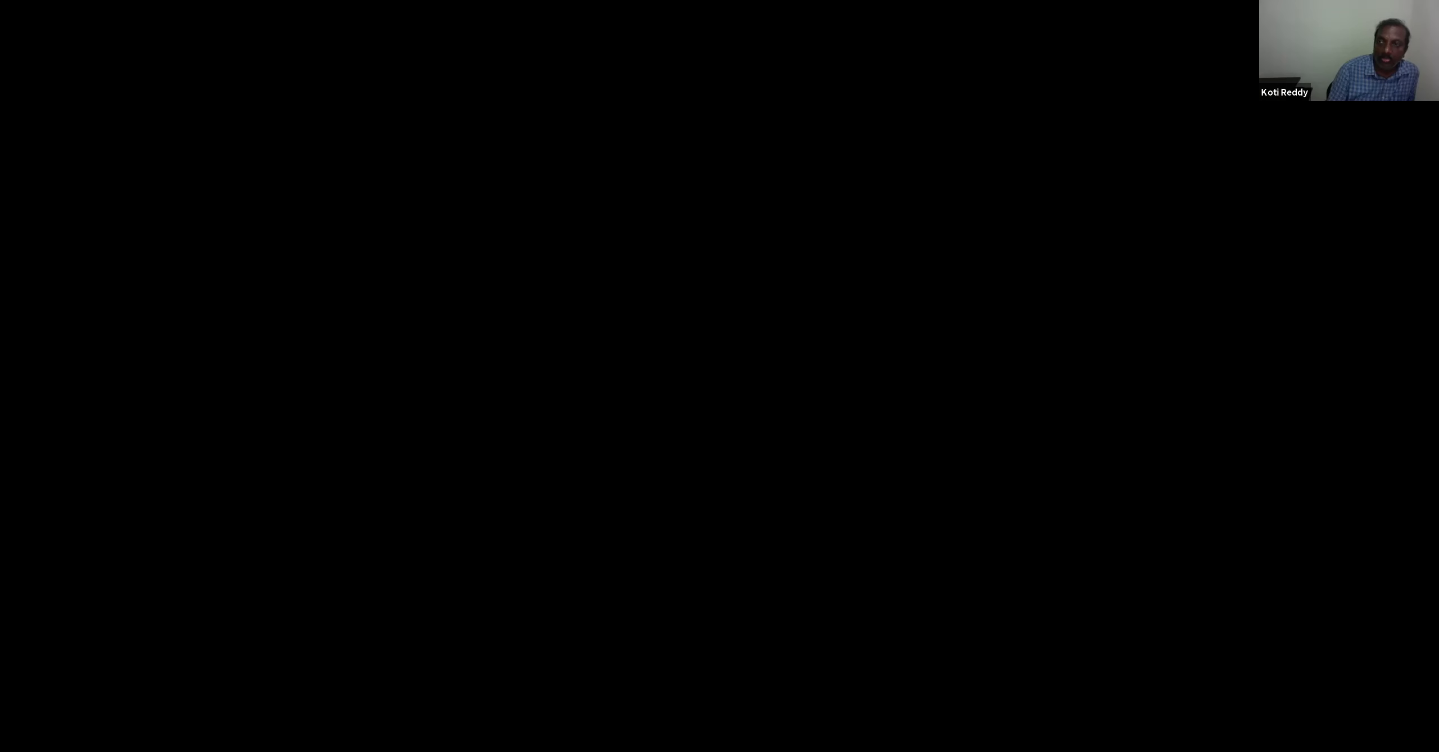
Leave EIGRP configuration on R14 and return it to privileged mode
key("Return")
key("Return")
key("Return")
key("Return")
key("Return")
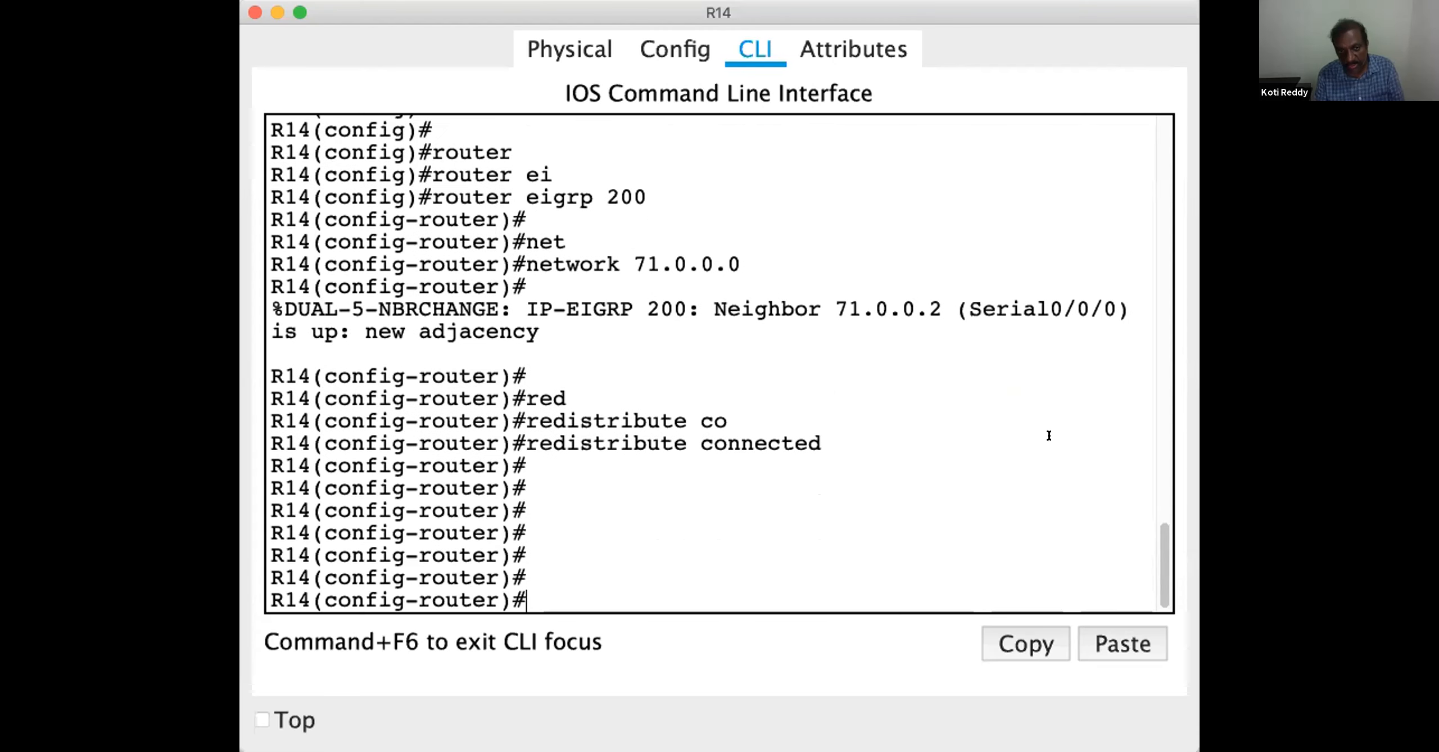
key("ctrl+z")
key("Return")
key("Return")
key("Return")
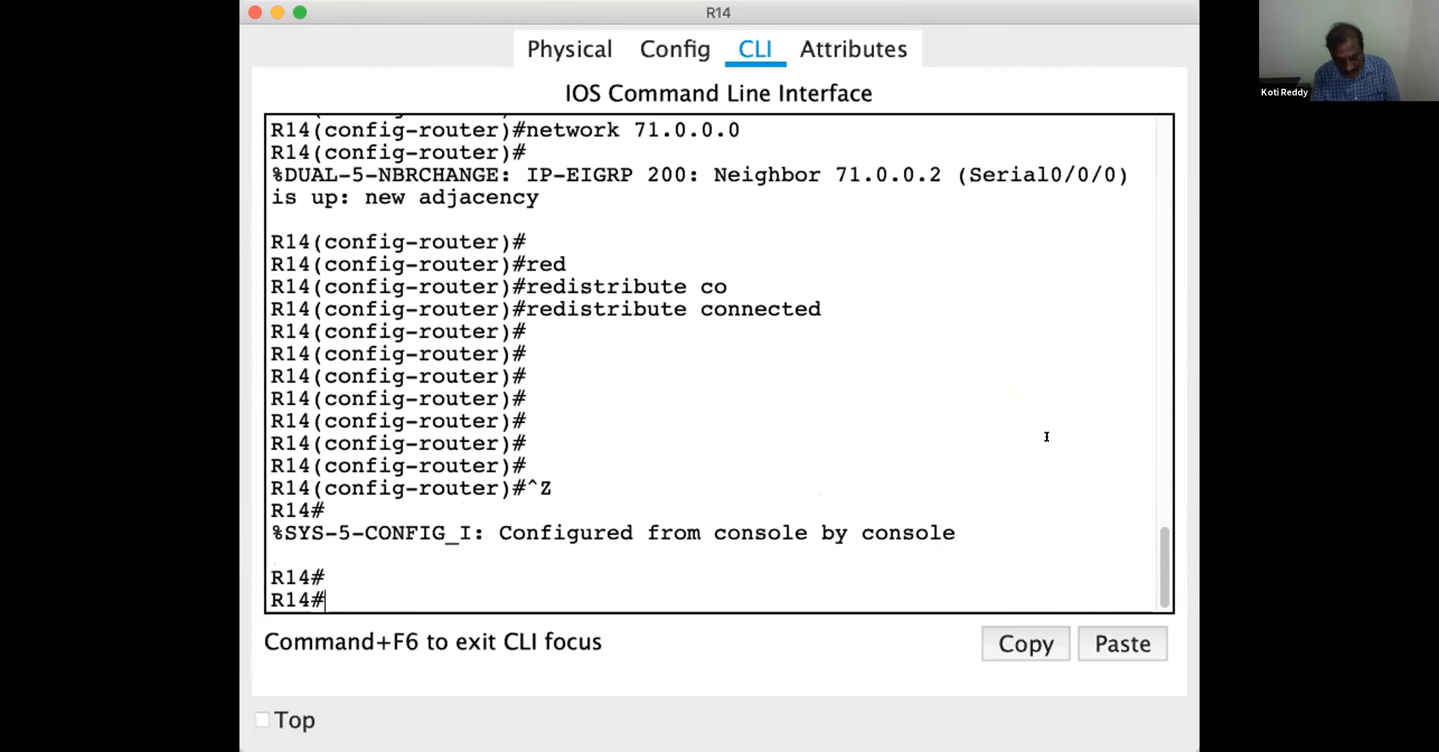
Display R14's IP routing table
key("Up")
key("Up")
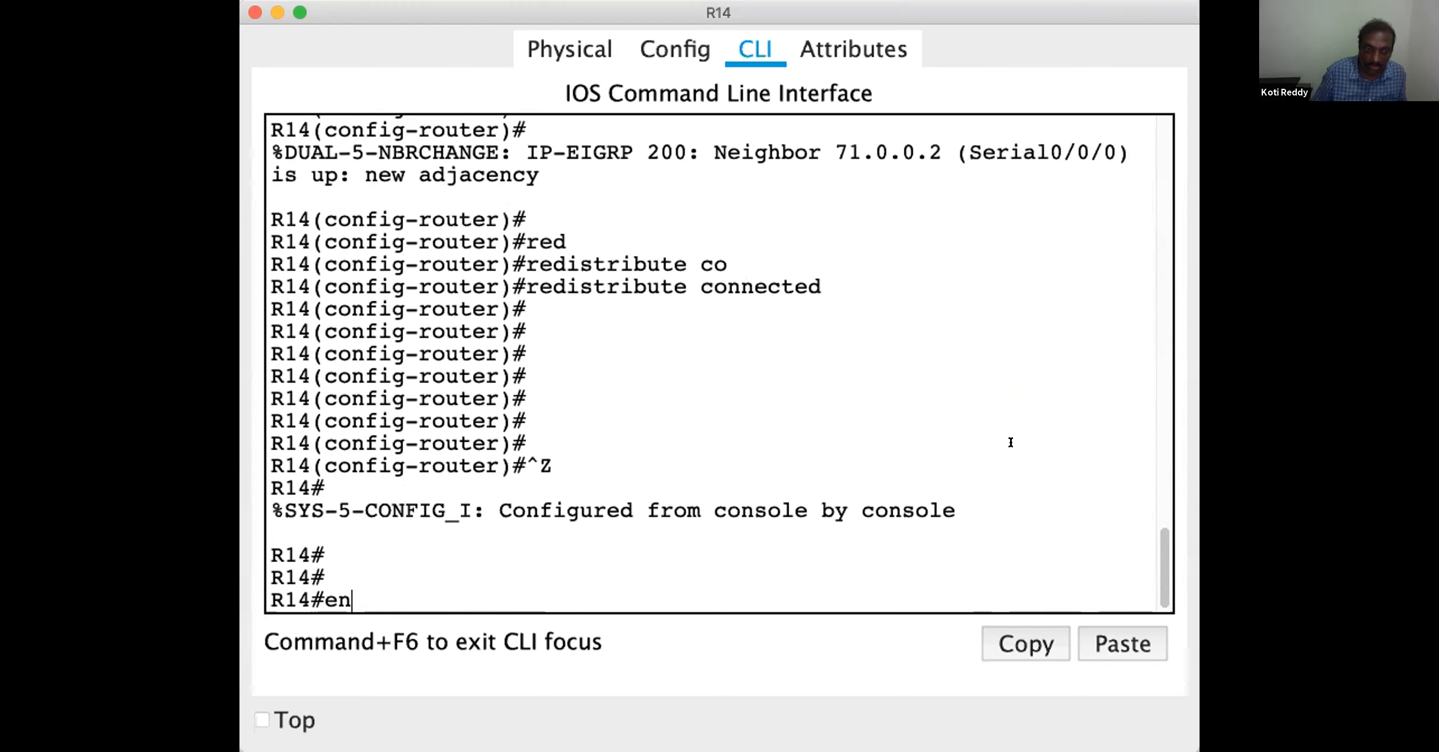
key("BackSpace")
key("BackSpace")
type("sho")
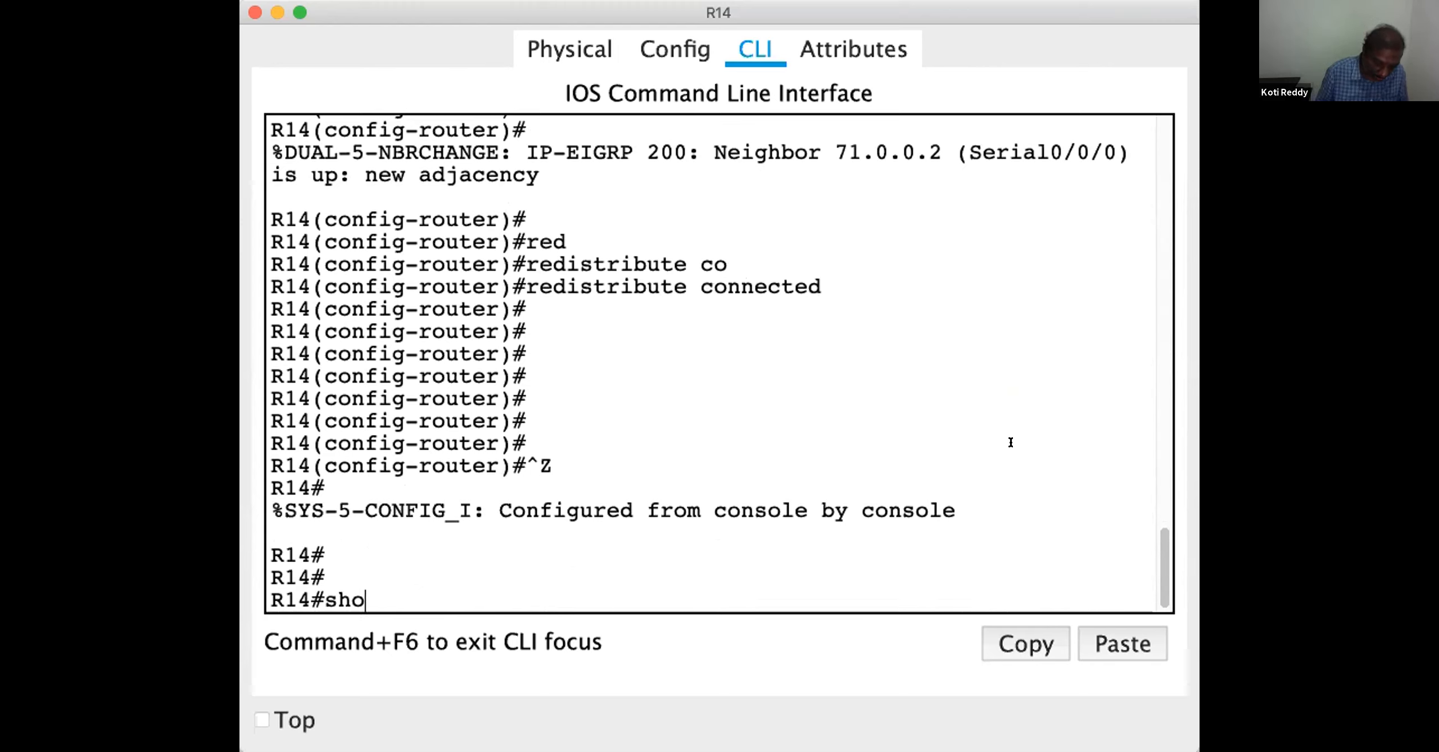
type("w ip route")
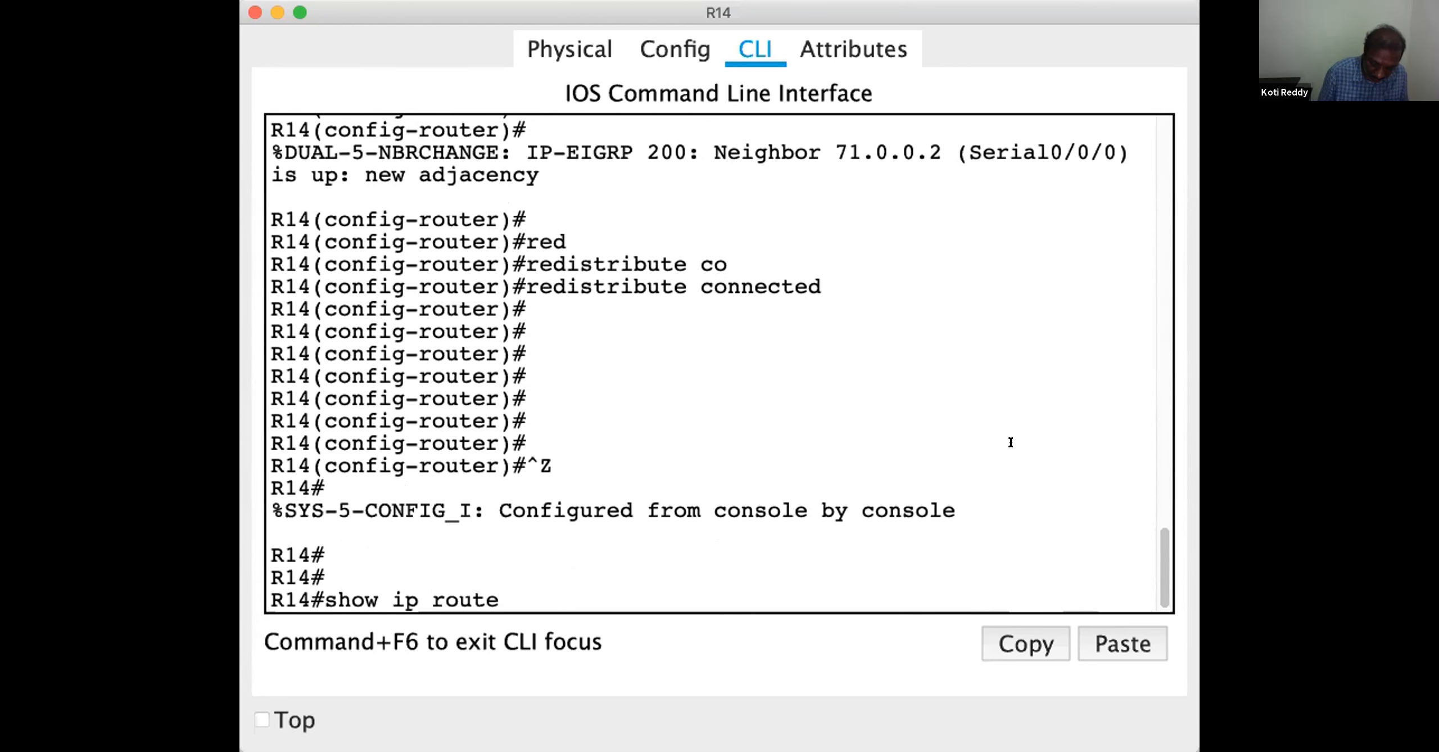
key("Return")
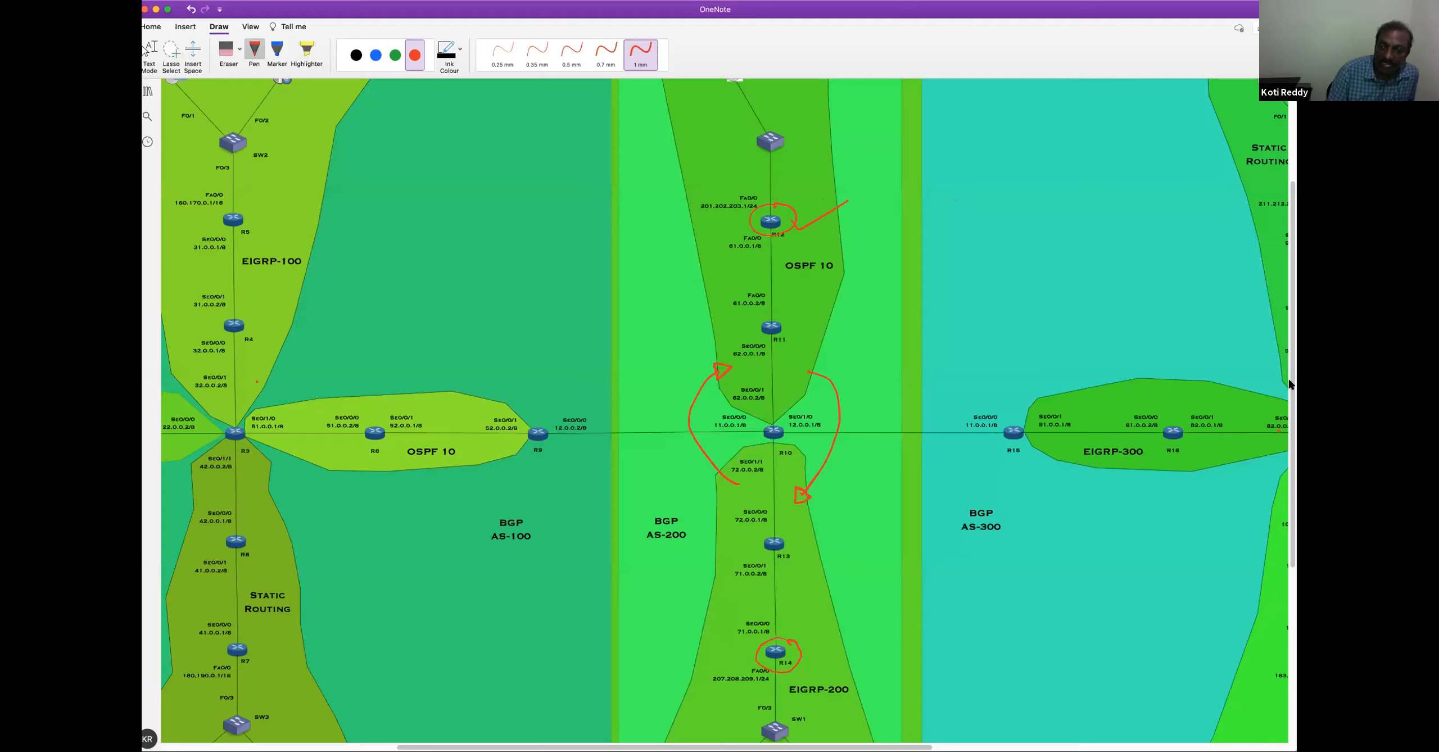
Switch to OneNote and circle the ISP-DNS server and its addressing details in red in the OSPF 10 area
scroll(1288, 378, "down", 5)
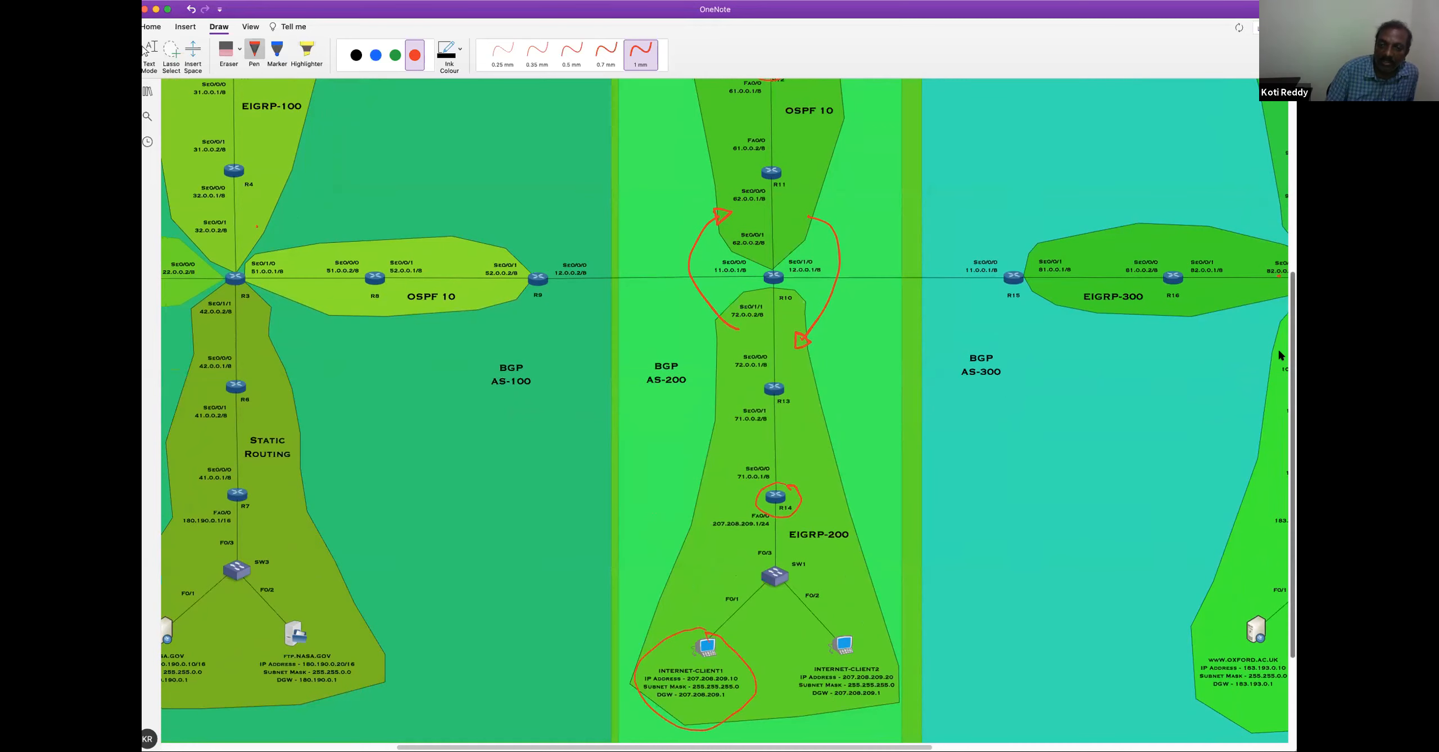
scroll(1257, 288, "up", 7)
scroll(1244, 214, "up", 4)
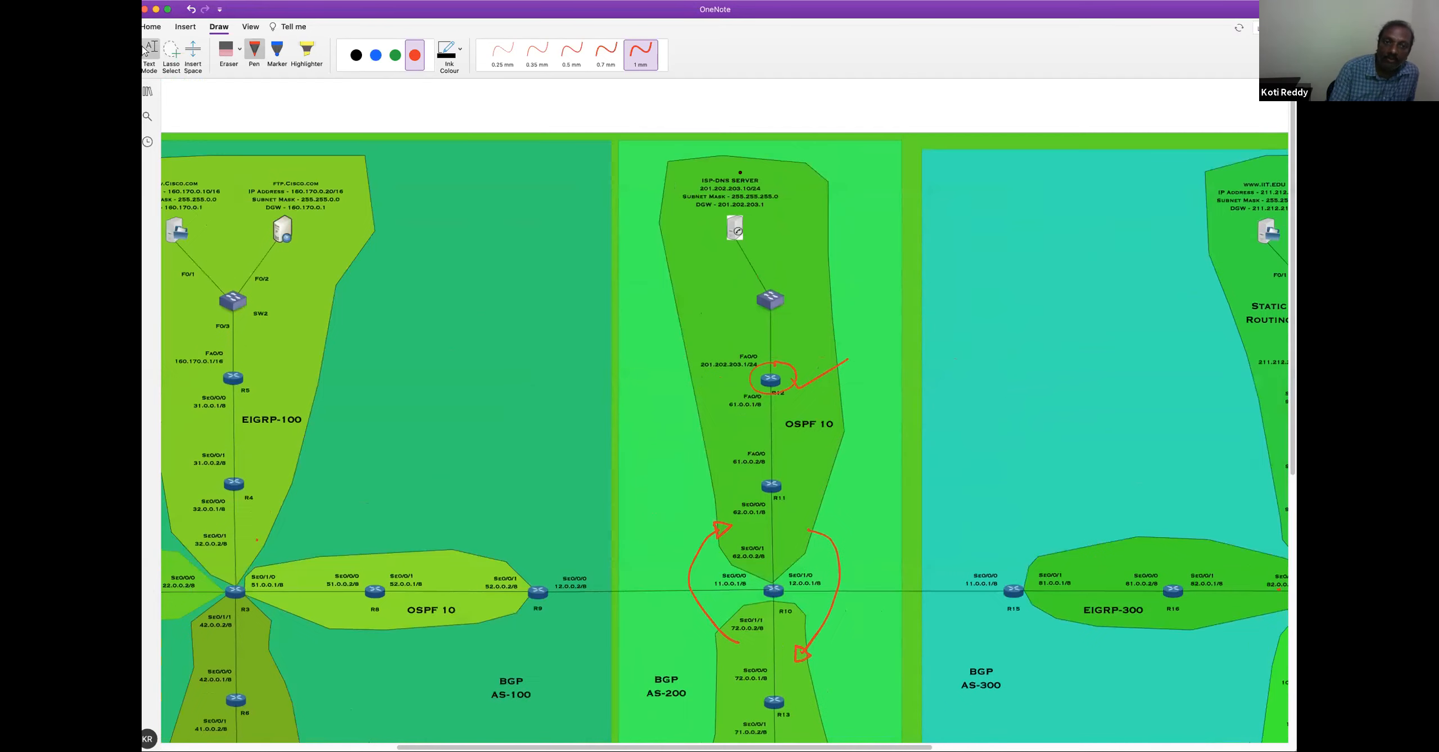
left_click_drag(677, 181, 739, 164)
mouse_move(703, 250)
left_mouse_down()
mouse_move(793, 239)
mouse_move(763, 164)
mouse_move(722, 162)
left_mouse_up()
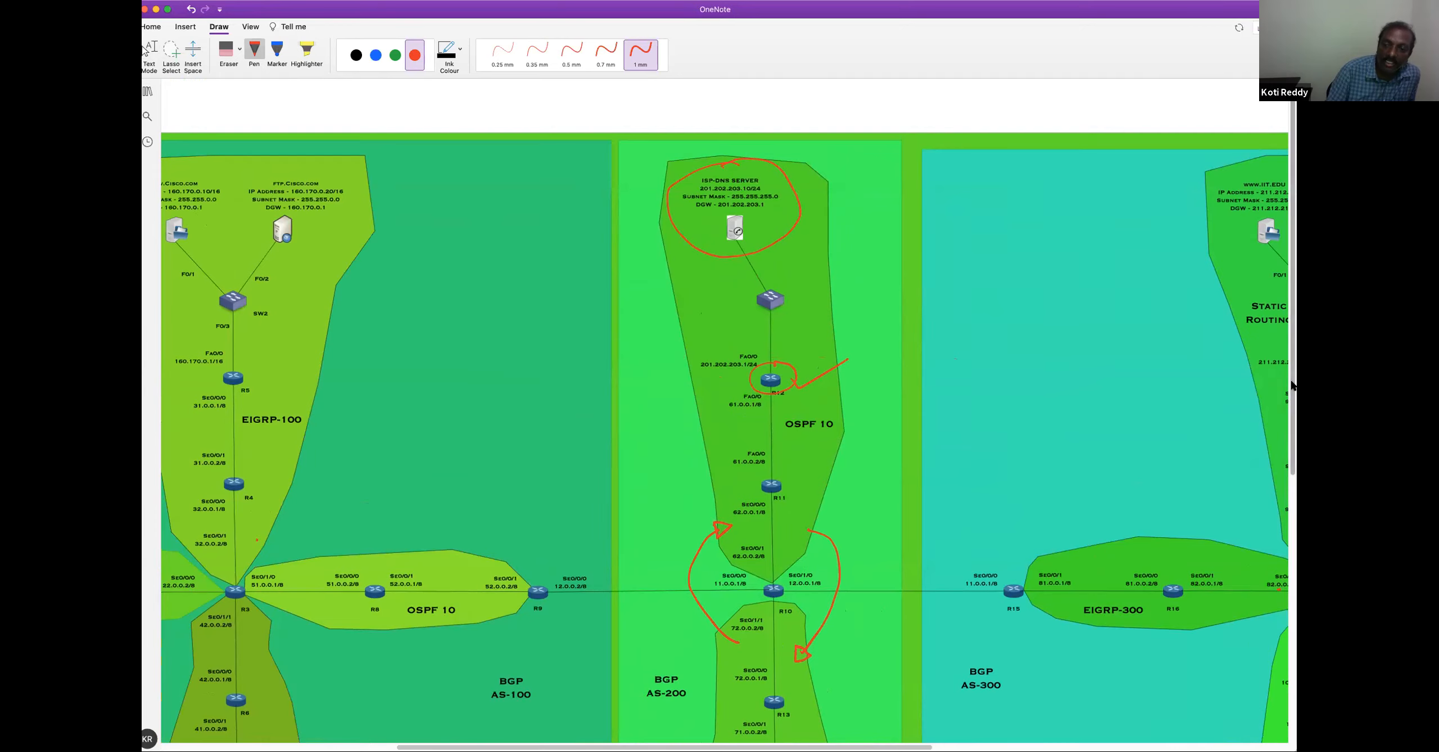
scroll(1293, 386, "down", 1)
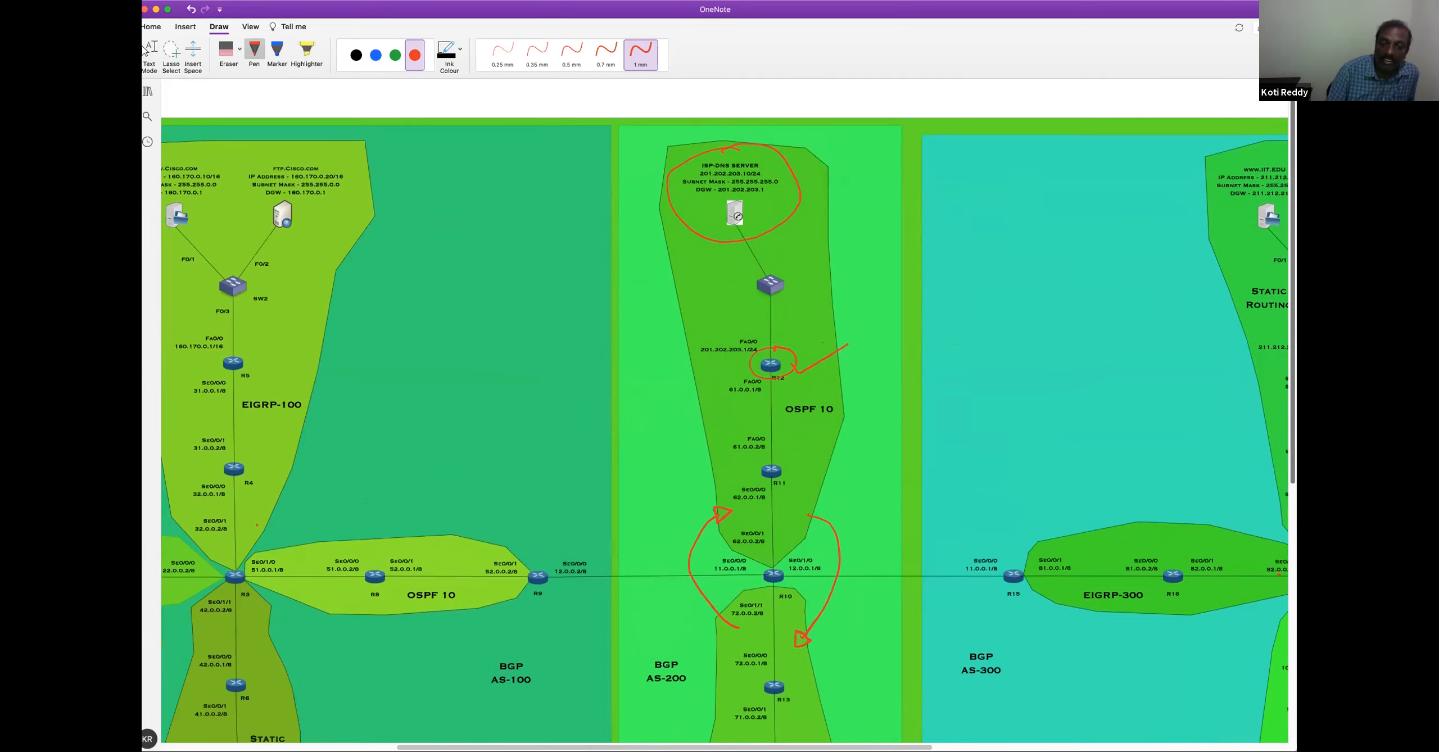
scroll(979, 622, "down", 10)
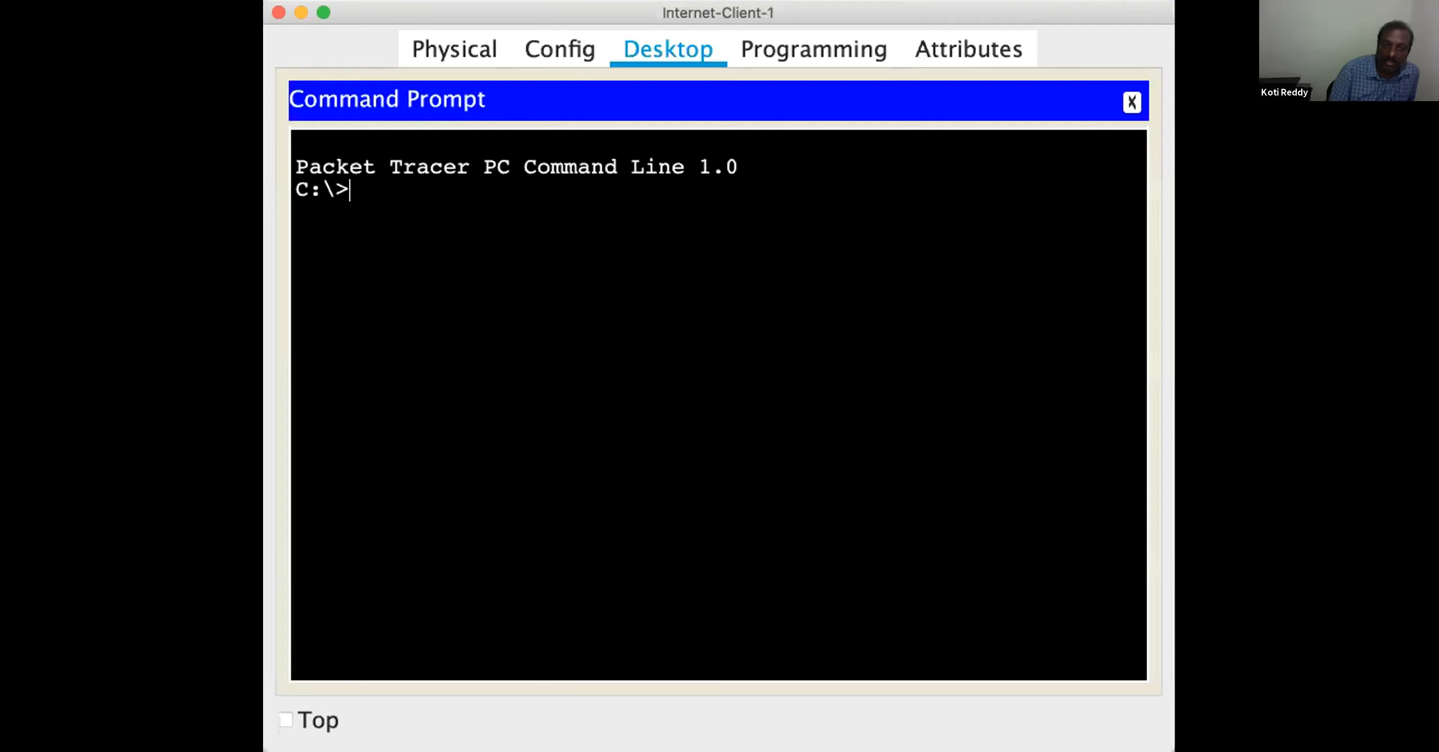
Switch to Internet-Client-1's command prompt in Packet Tracer and check its IP configuration with ipconfig
type("ipconfig")
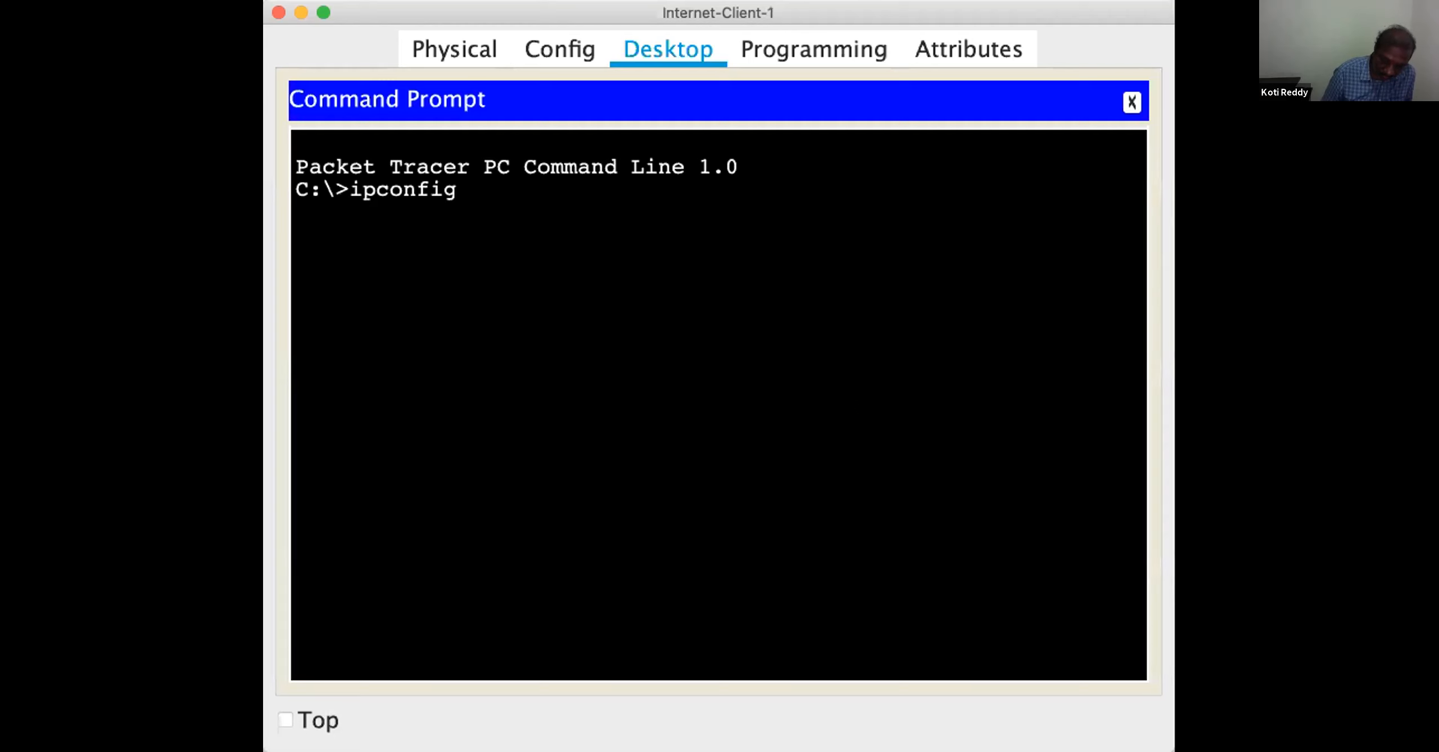
key("Return")
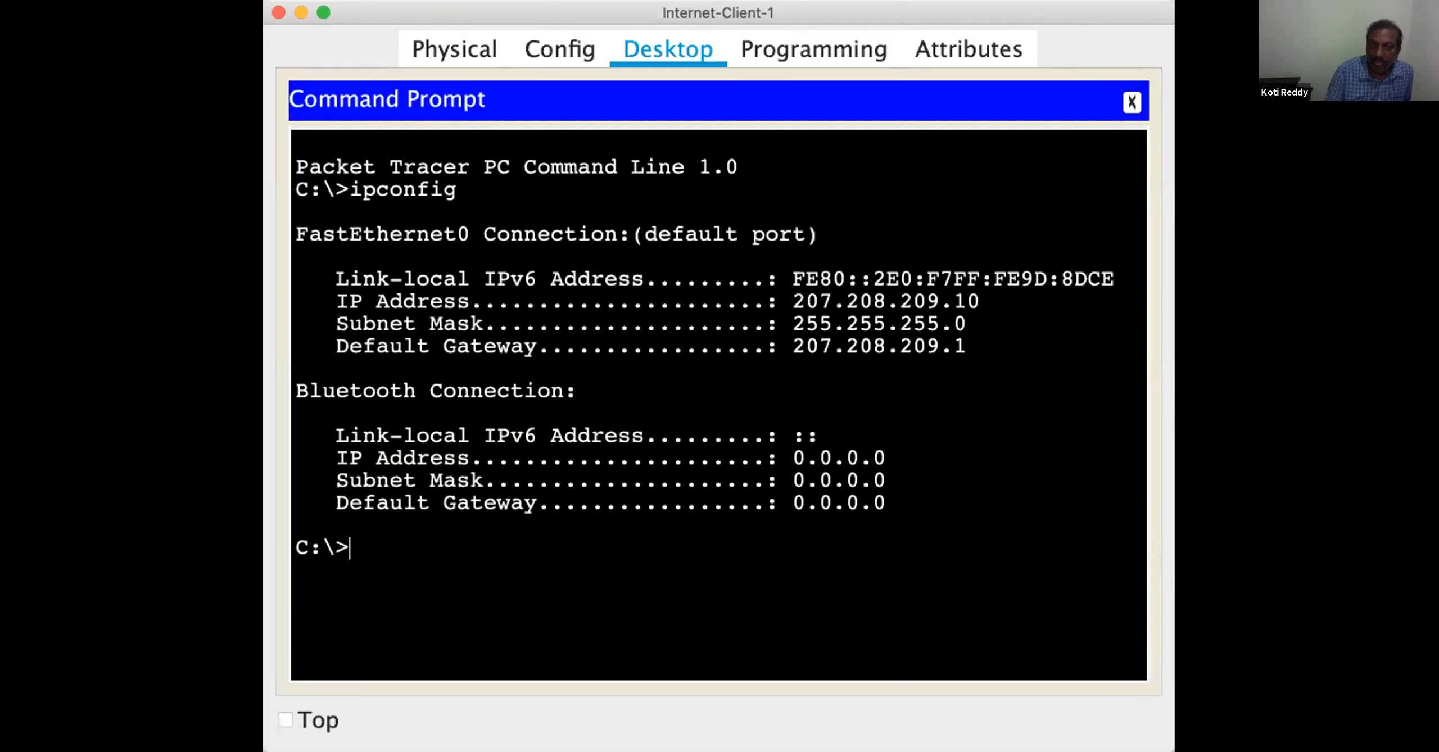
left_click_drag(793, 302, 980, 302)
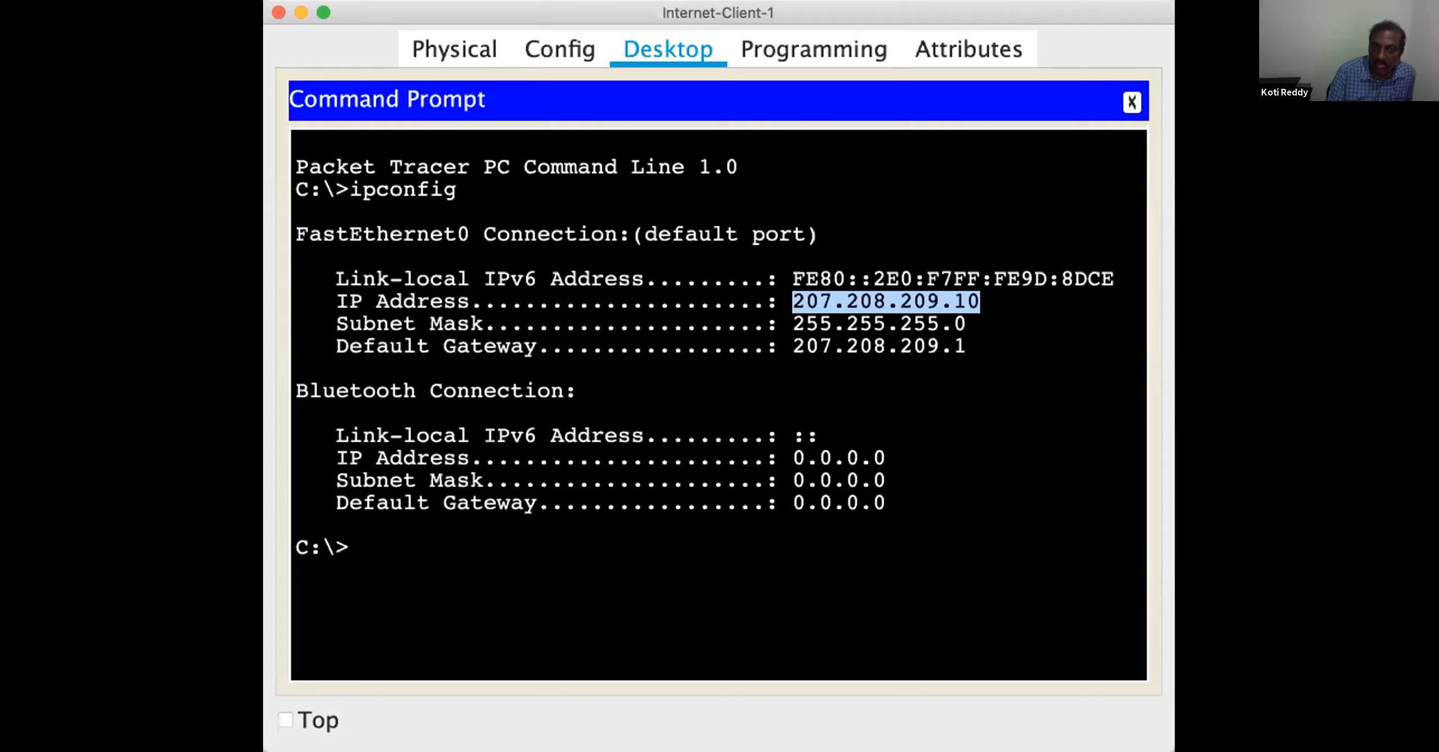
left_click(981, 302)
Ping the ISP-DNS server at 201.202.203.10 from Internet-Client-1
type("pi")
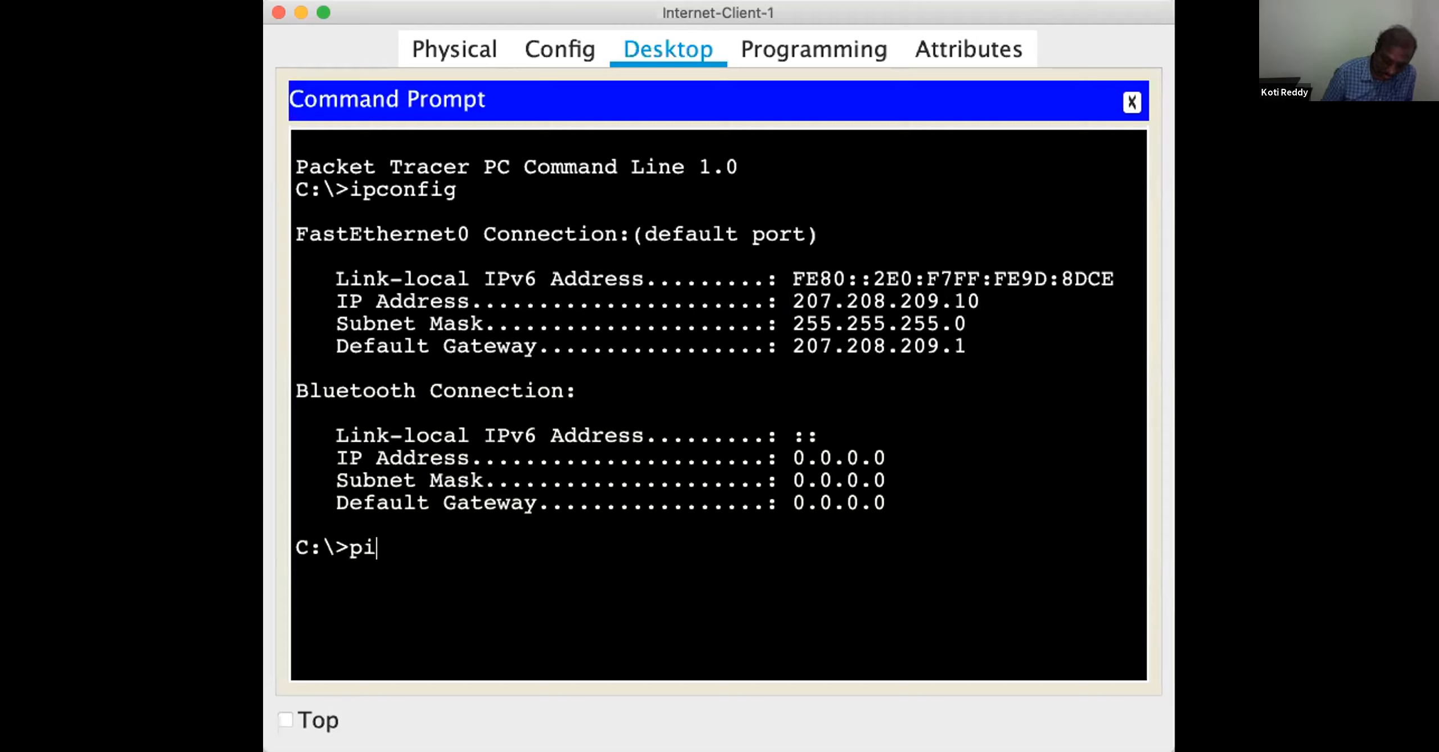
type("ng 201.202.203.10")
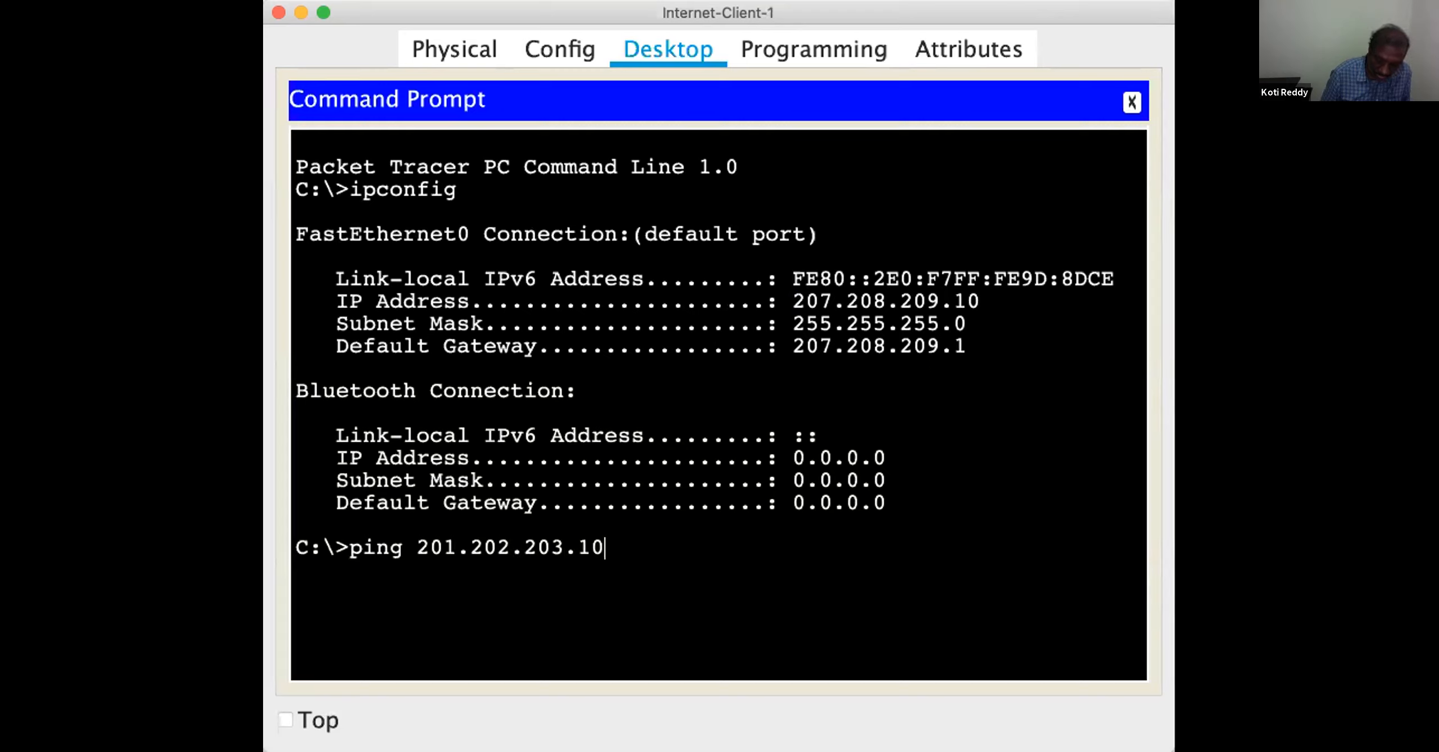
key("Return")
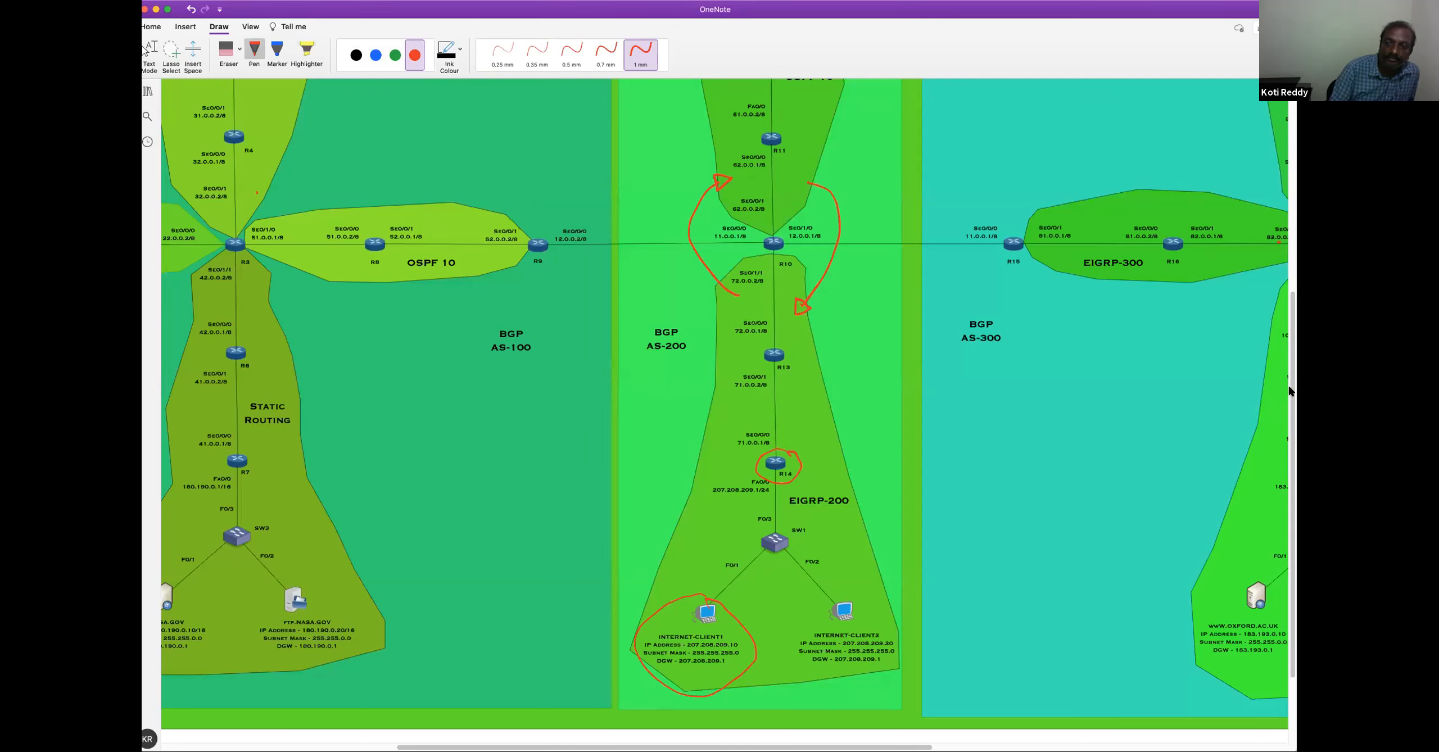
Switch to OneNote and erase all the red arrows and circles from the AS-200 part of the topology diagram
scroll(1289, 371, "up", 3)
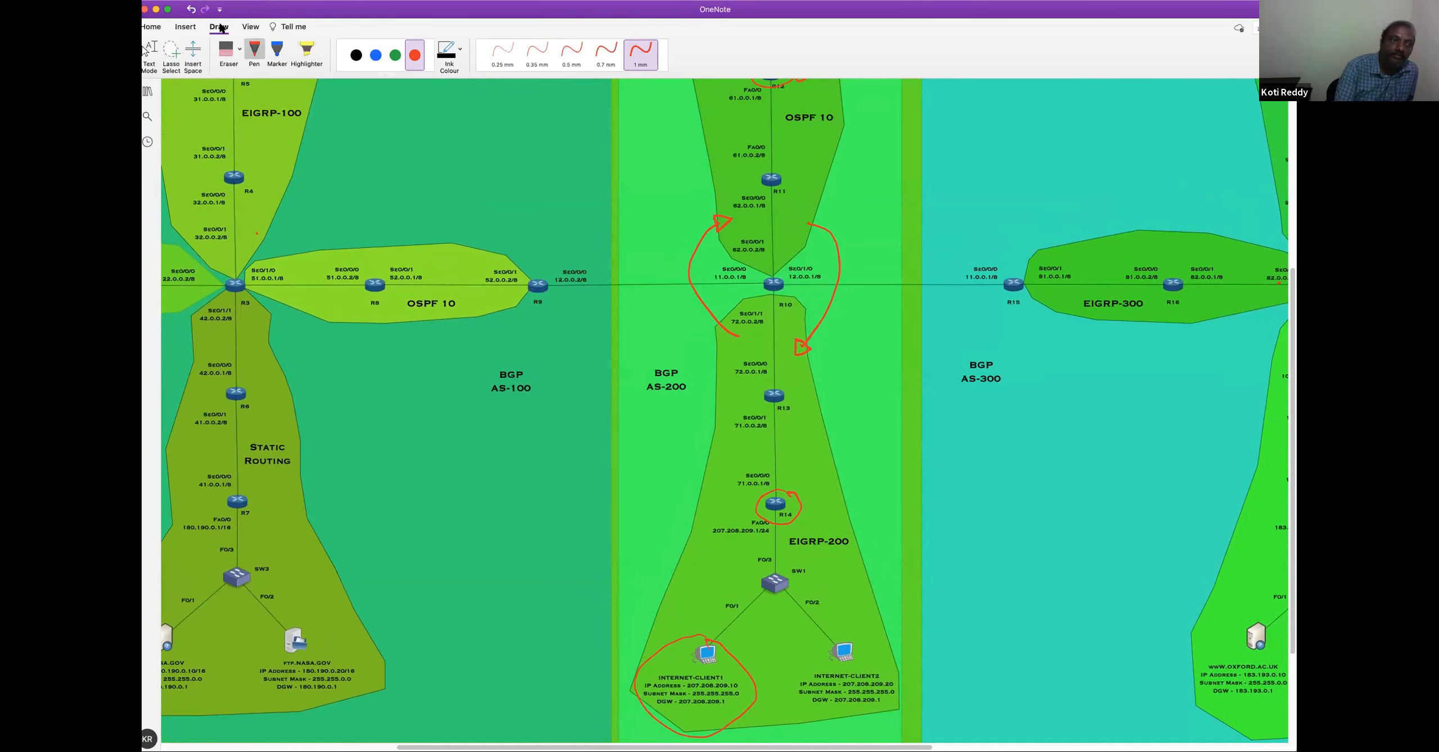
left_click(226, 49)
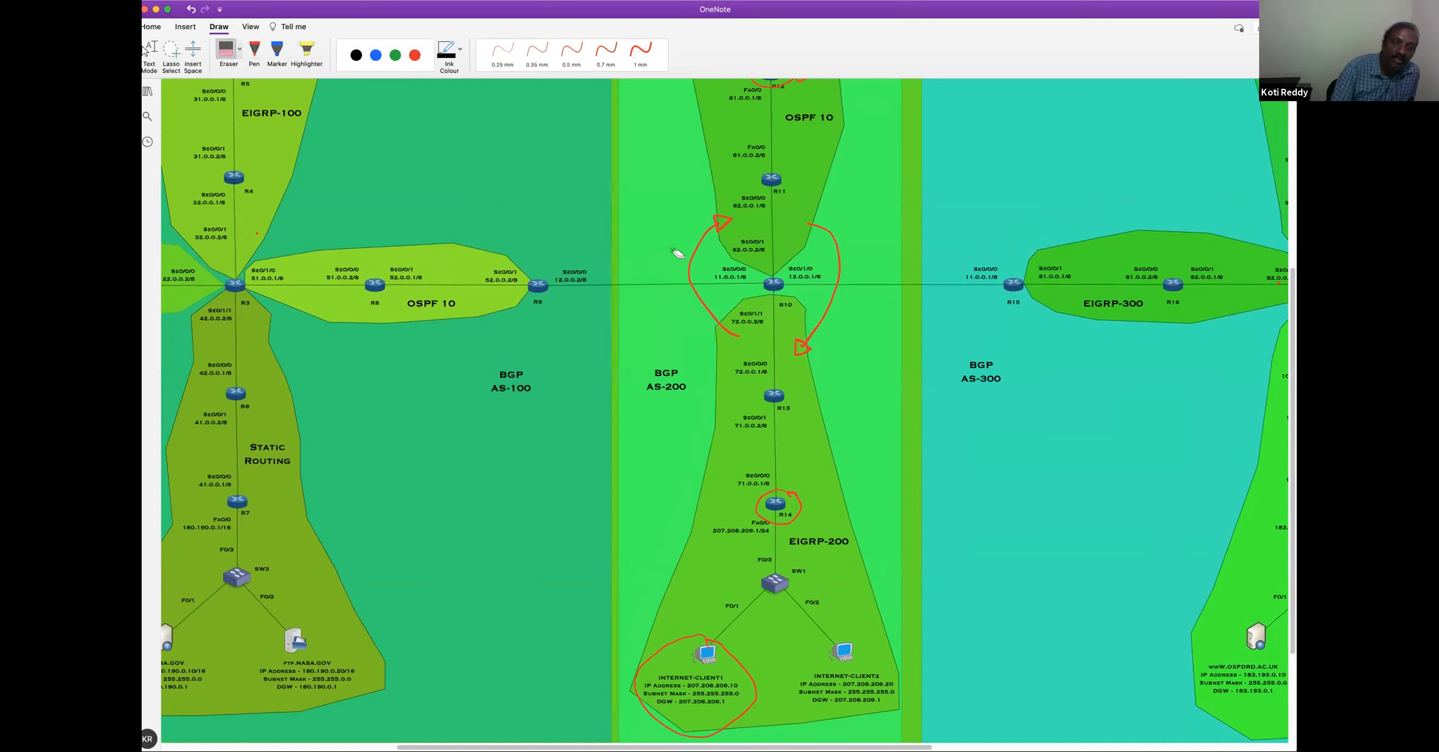
mouse_move(713, 225)
left_mouse_down()
mouse_move(771, 283)
mouse_move(804, 350)
mouse_move(706, 643)
left_mouse_up()
mouse_move(790, 112)
left_mouse_down()
mouse_move(776, 84)
mouse_move(801, 78)
left_mouse_up()
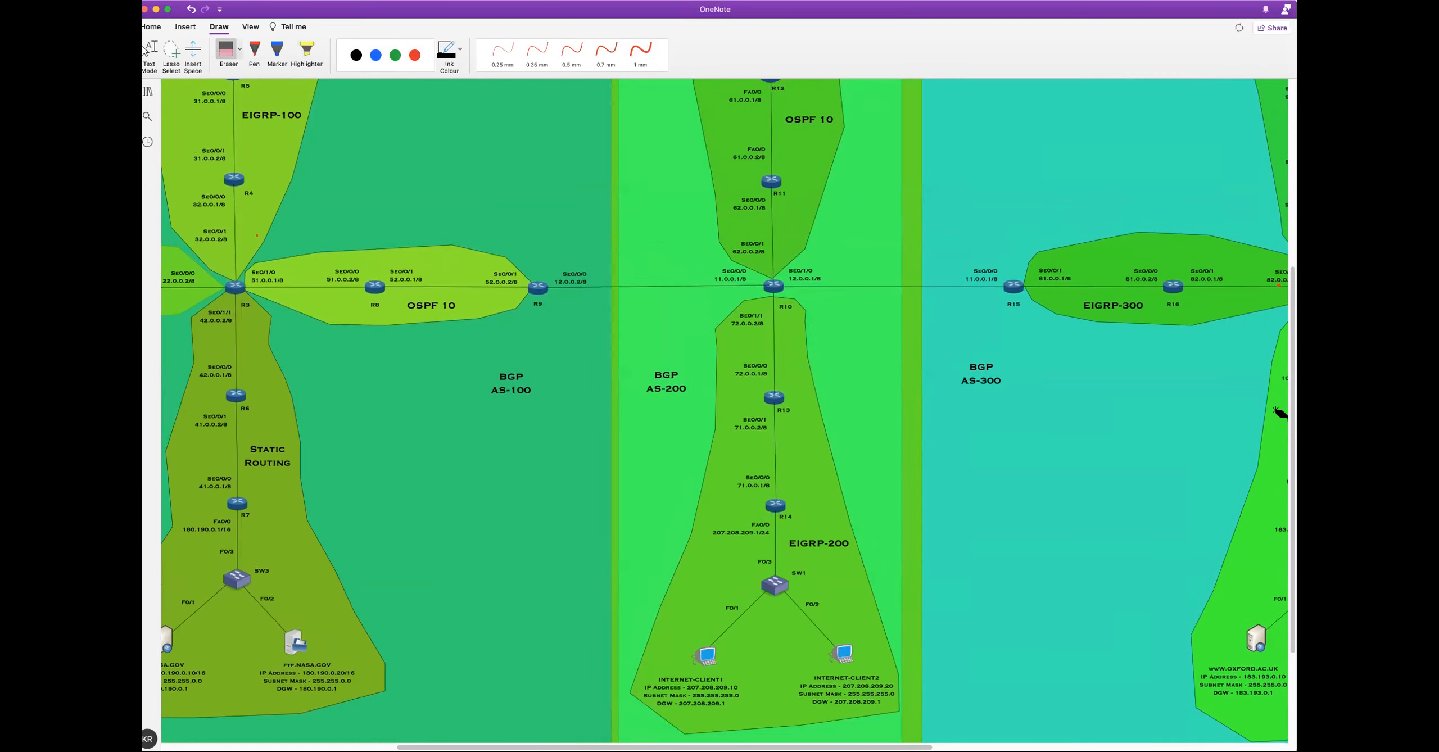
Examine the topology diagram across the AS-200 area and its links to AS-100 and AS-300
left_click_drag(1294, 397, 1294, 247)
scroll(812, 157, "up", 5)
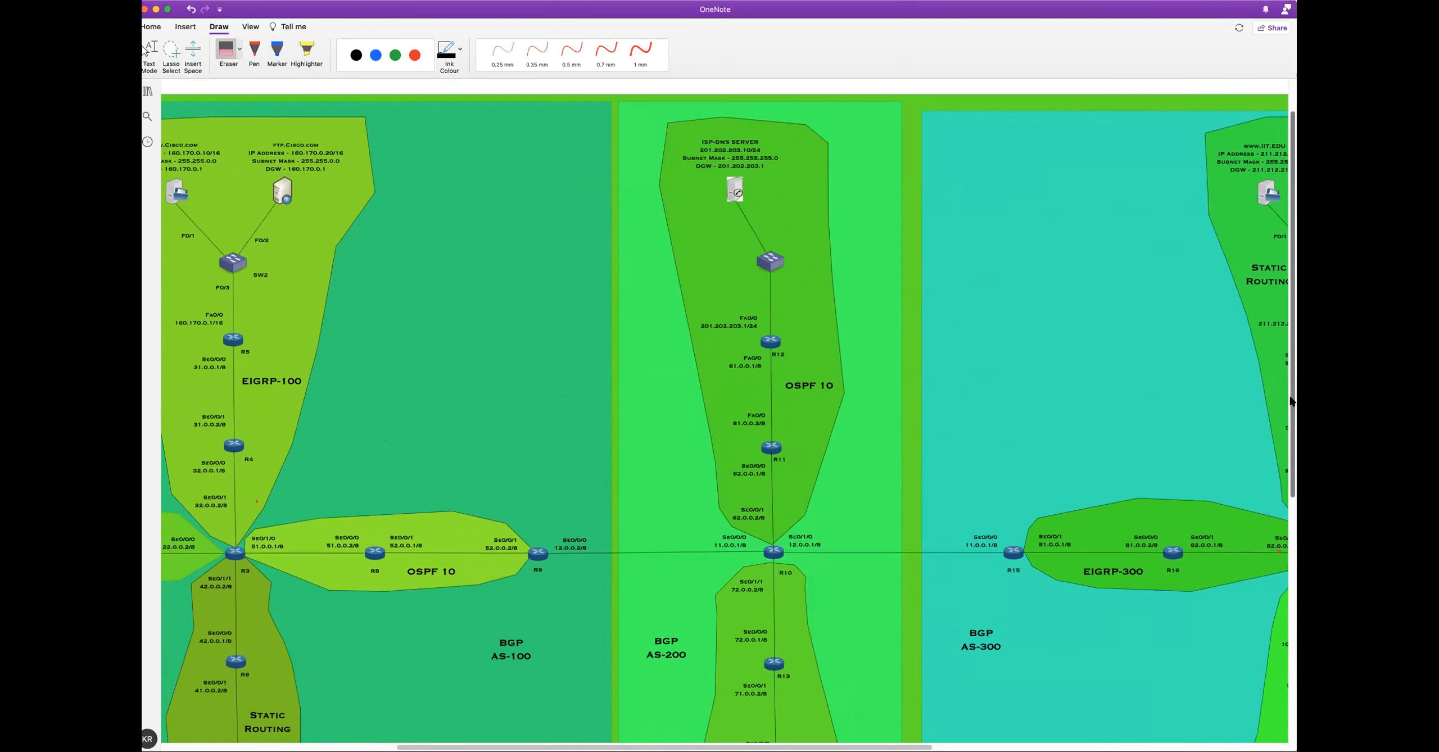
scroll(1237, 439, "down", 9)
key("p")
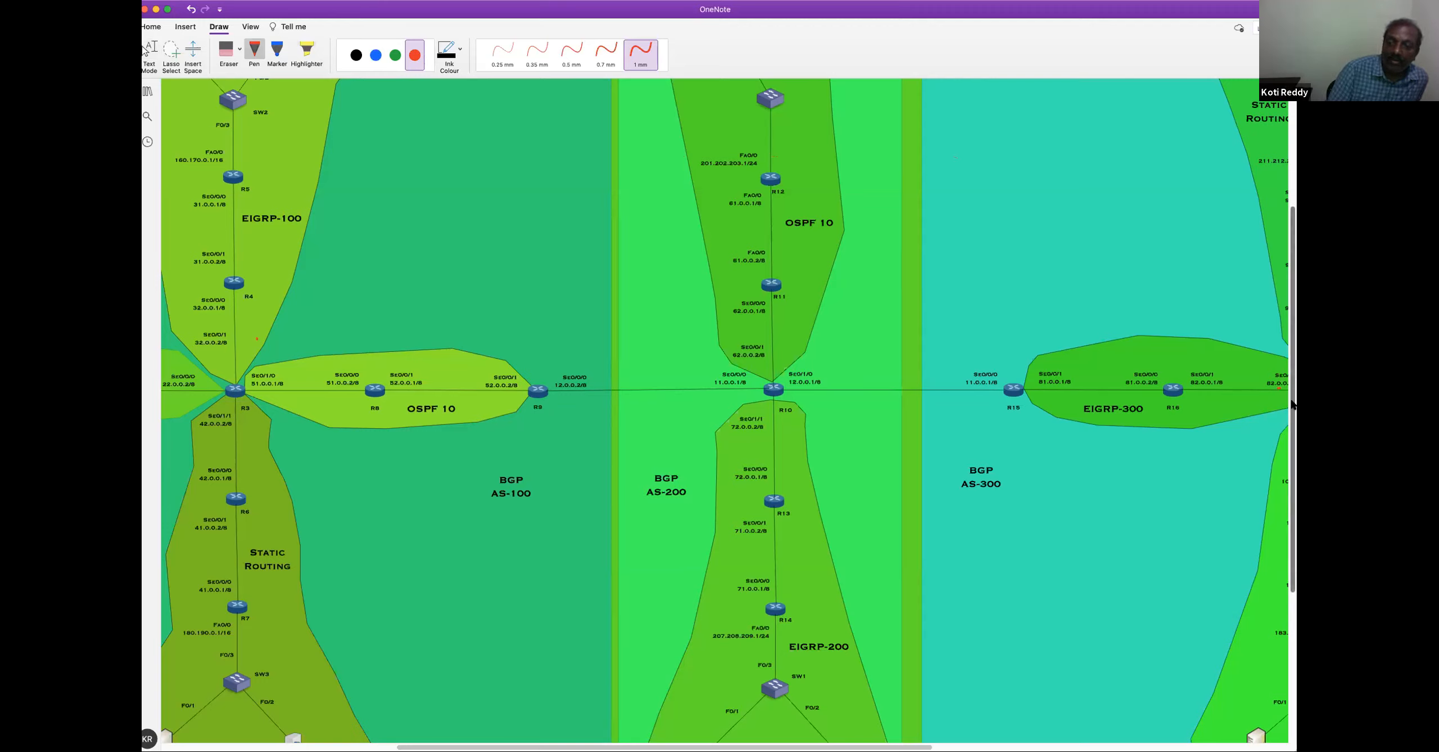
scroll(1291, 382, "down", 3)
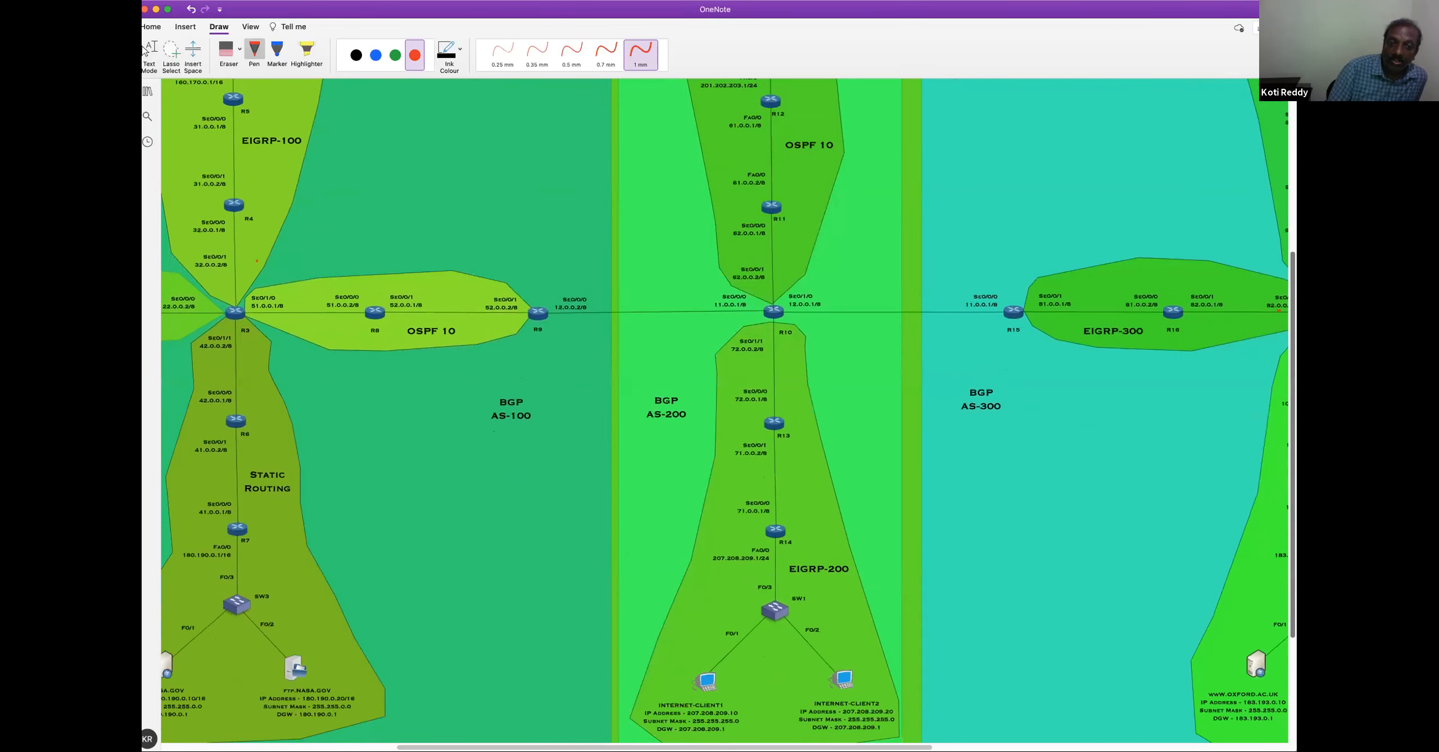
scroll(1163, 427, "down", 2)
scroll(876, 705, "up", 5)
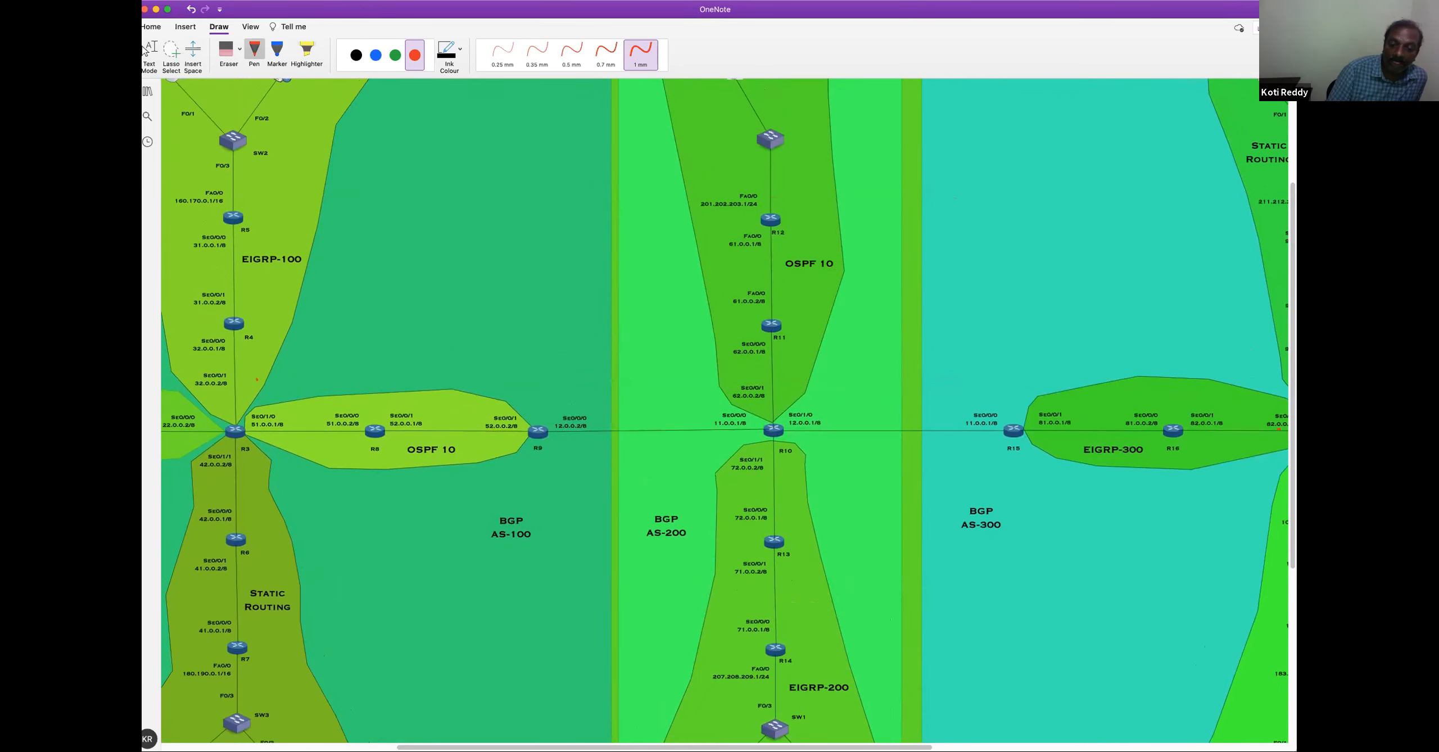
scroll(882, 246, "left", 5)
scroll(883, 245, "right", 3)
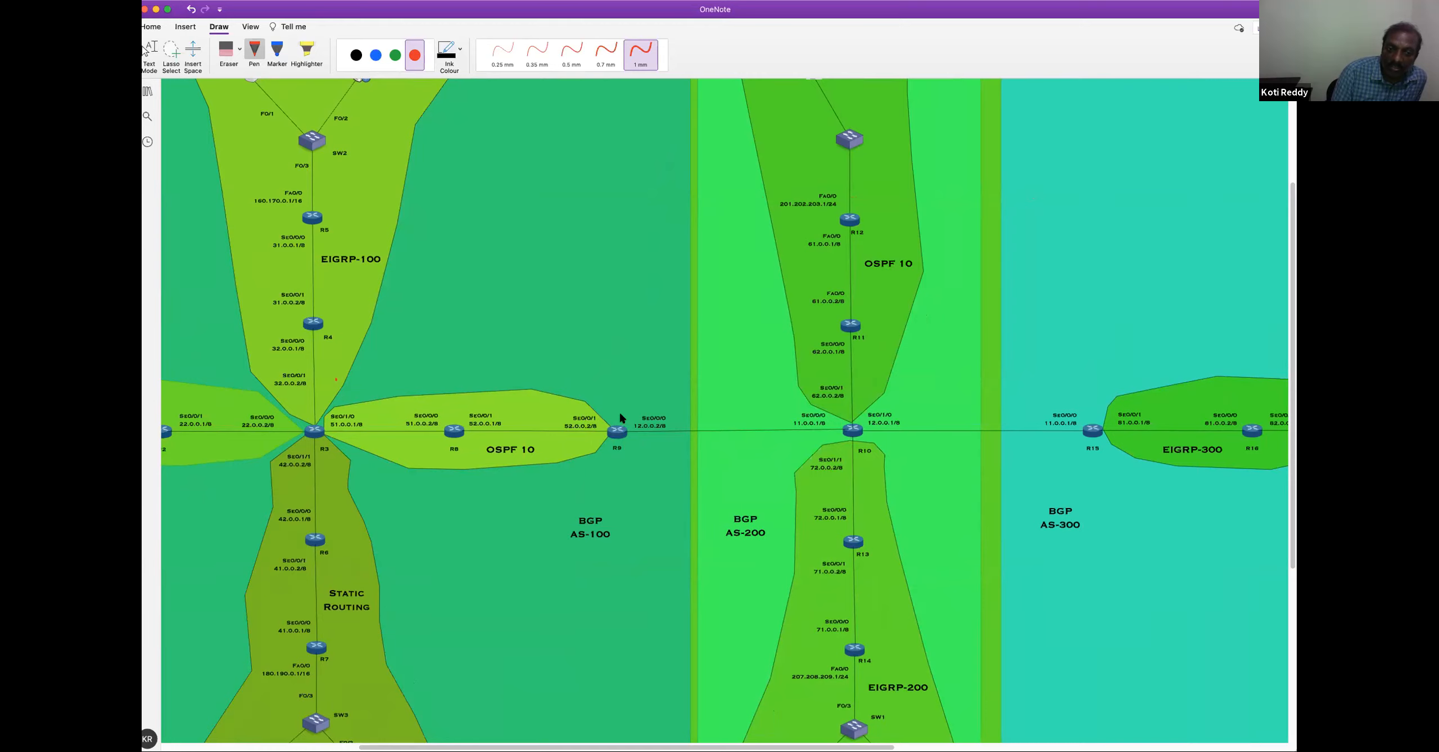
Circle routers R9 and R10 in red and label each one "B.R"
mouse_move(594, 430)
left_mouse_down()
mouse_move(629, 408)
mouse_move(616, 411)
left_mouse_up()
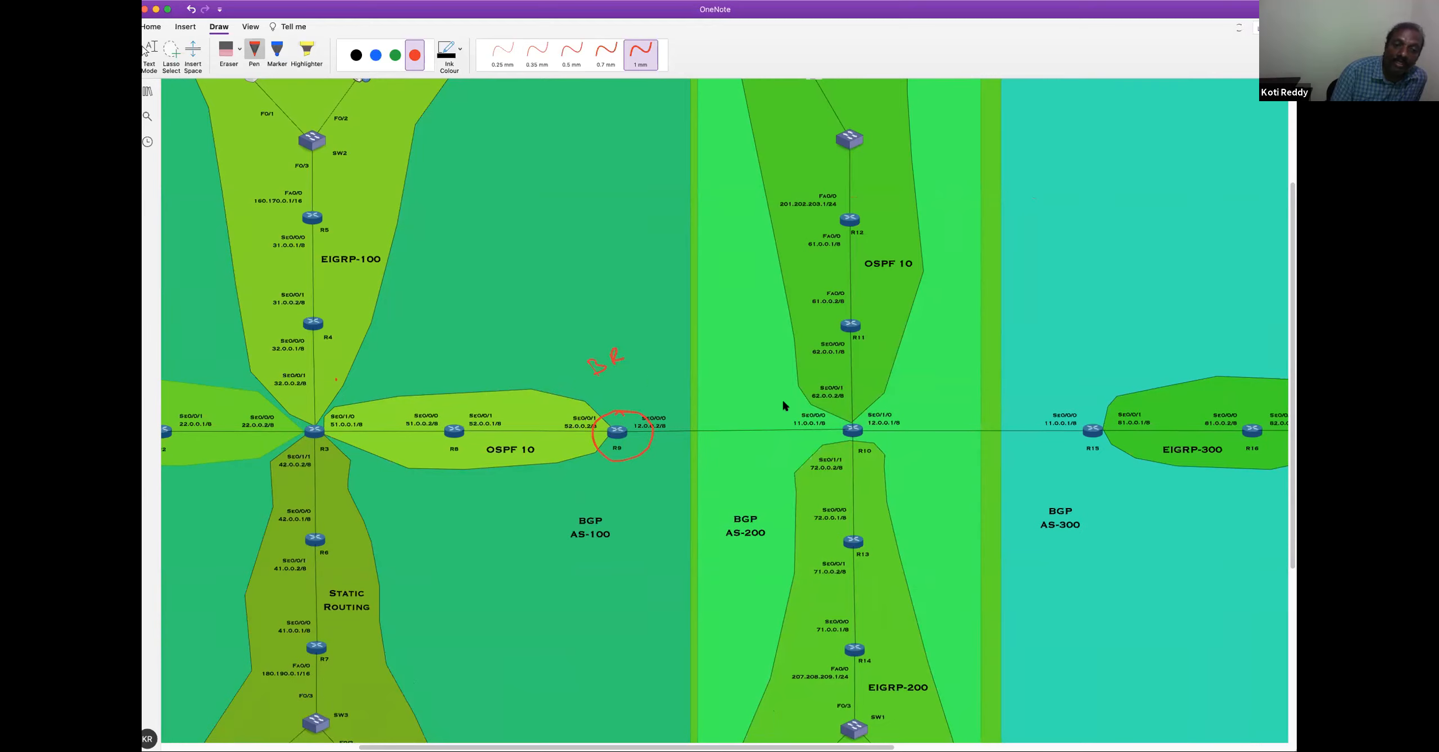
left_click_drag(872, 433, 868, 403)
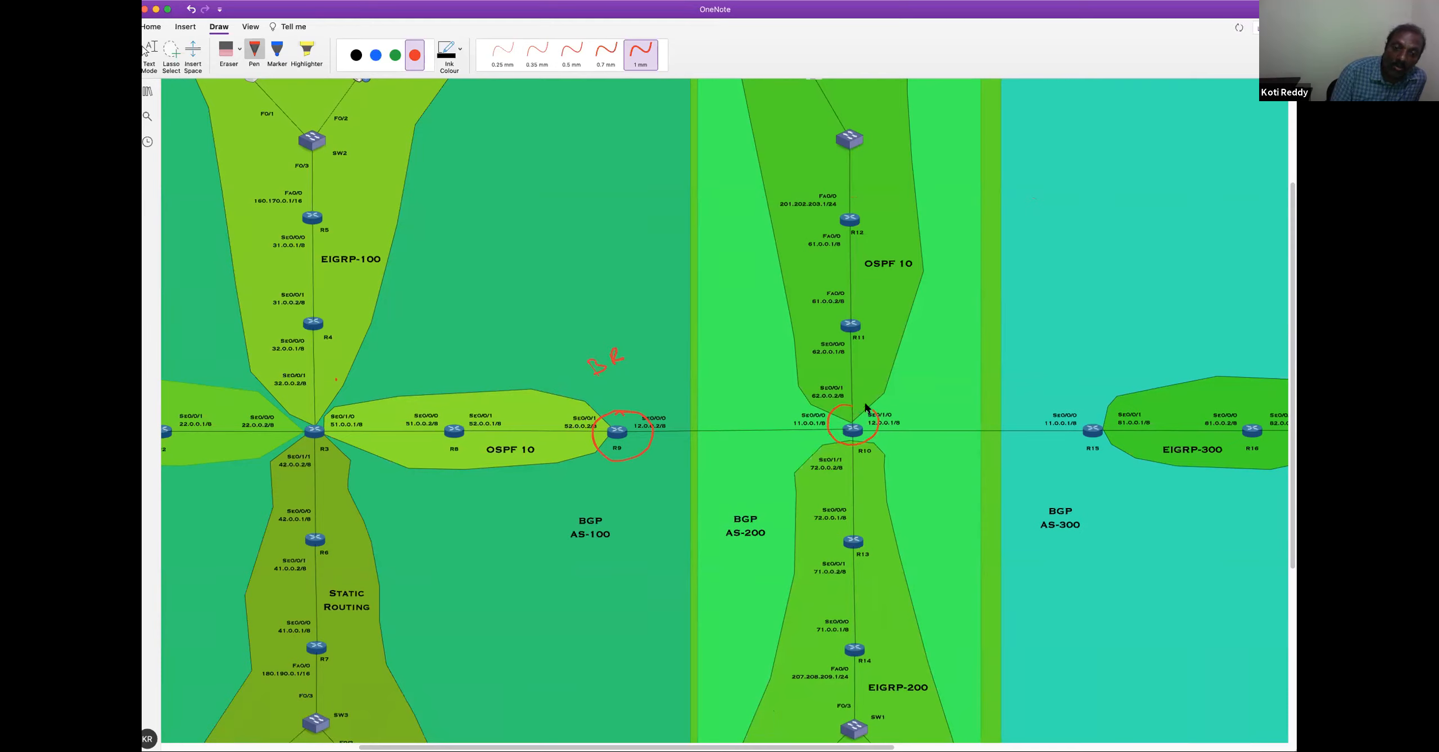
left_click(763, 375)
left_click_drag(761, 370, 752, 388)
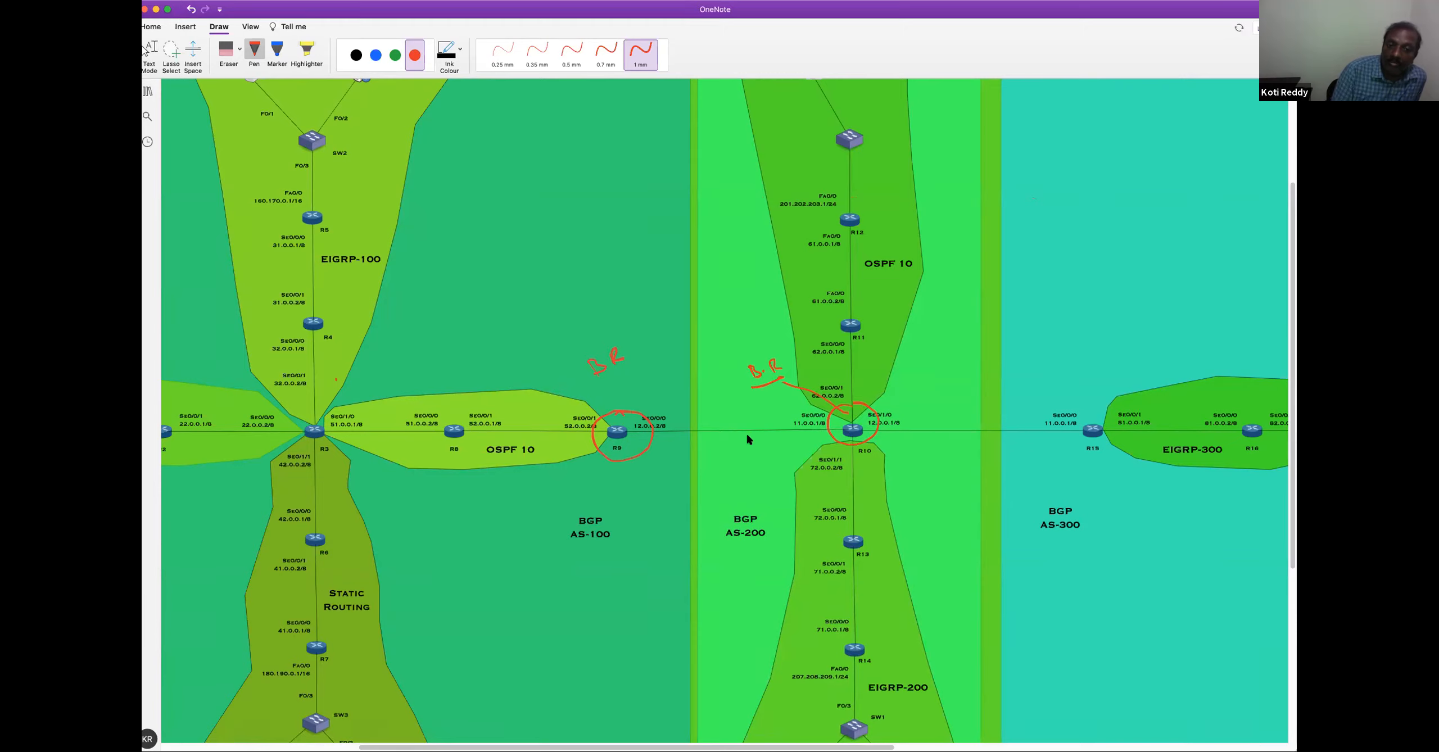
Mark the R9–R10 link at the AS border and connect it with lines to circled BGP AS-100 and BGP AS-200 labels
left_click_drag(710, 456, 711, 460)
left_click_drag(745, 507, 726, 507)
left_click_drag(751, 552, 740, 501)
left_click_drag(577, 552, 604, 496)
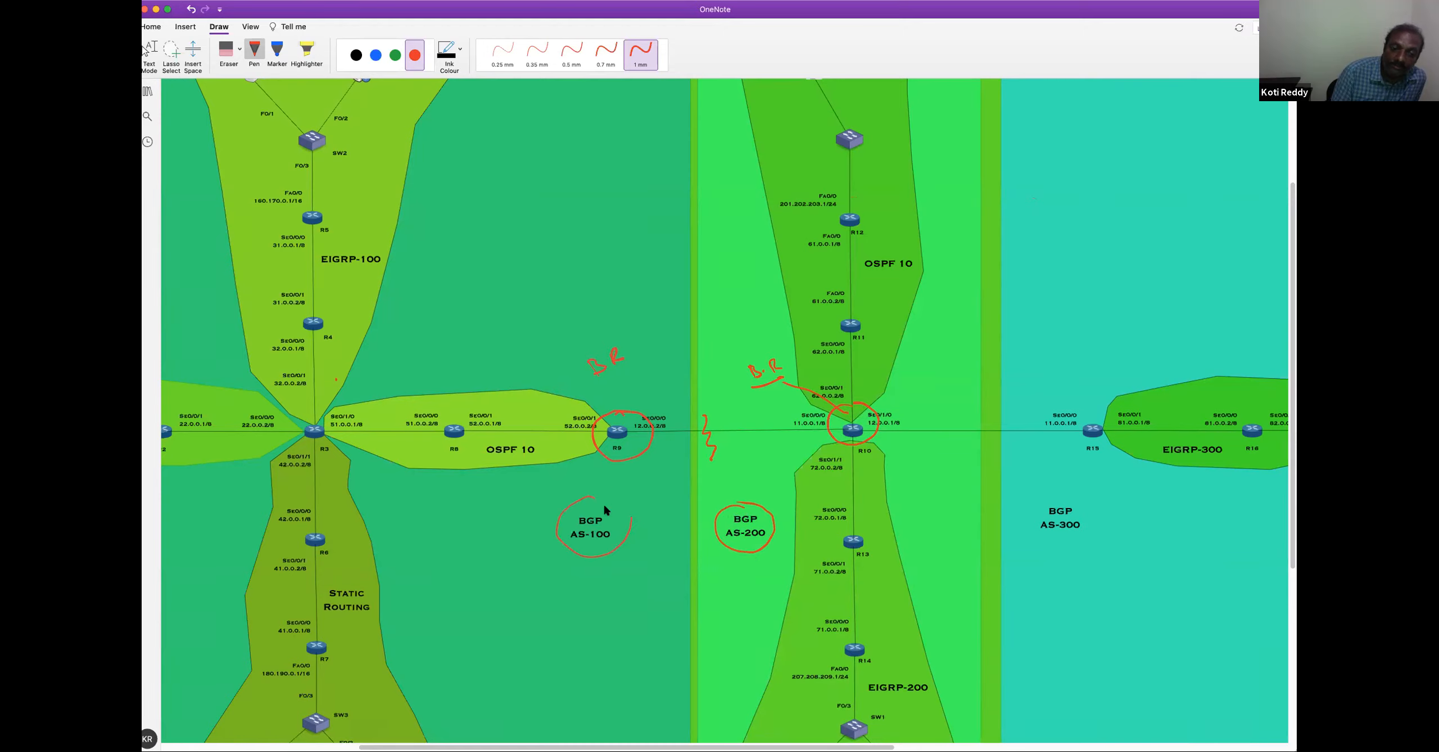
mouse_move(710, 460)
left_mouse_down()
mouse_move(728, 500)
mouse_move(682, 476)
mouse_move(658, 498)
left_mouse_up()
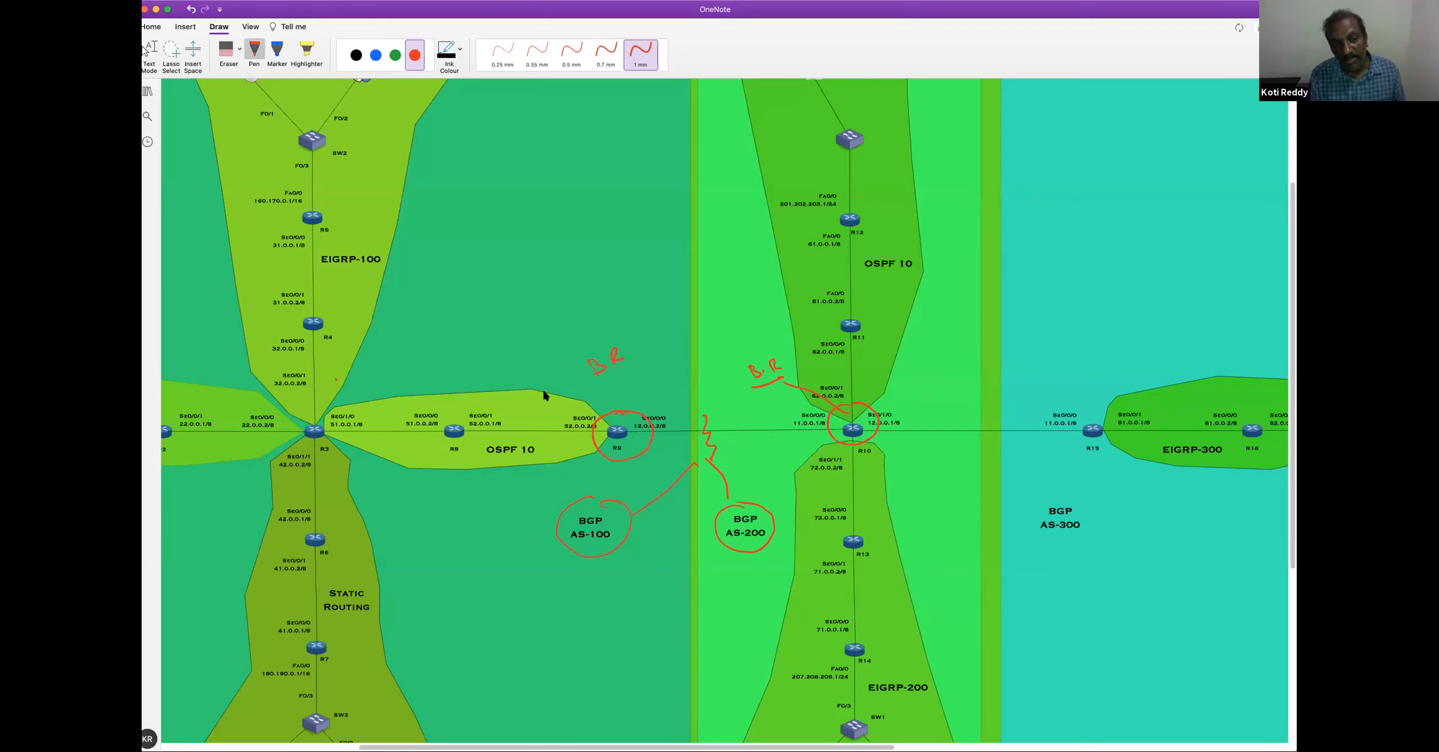
Draw red arrows in both directions at R9 and R10 to illustrate route redistribution between BGP and the interior routing areas
left_click_drag(537, 383, 640, 386)
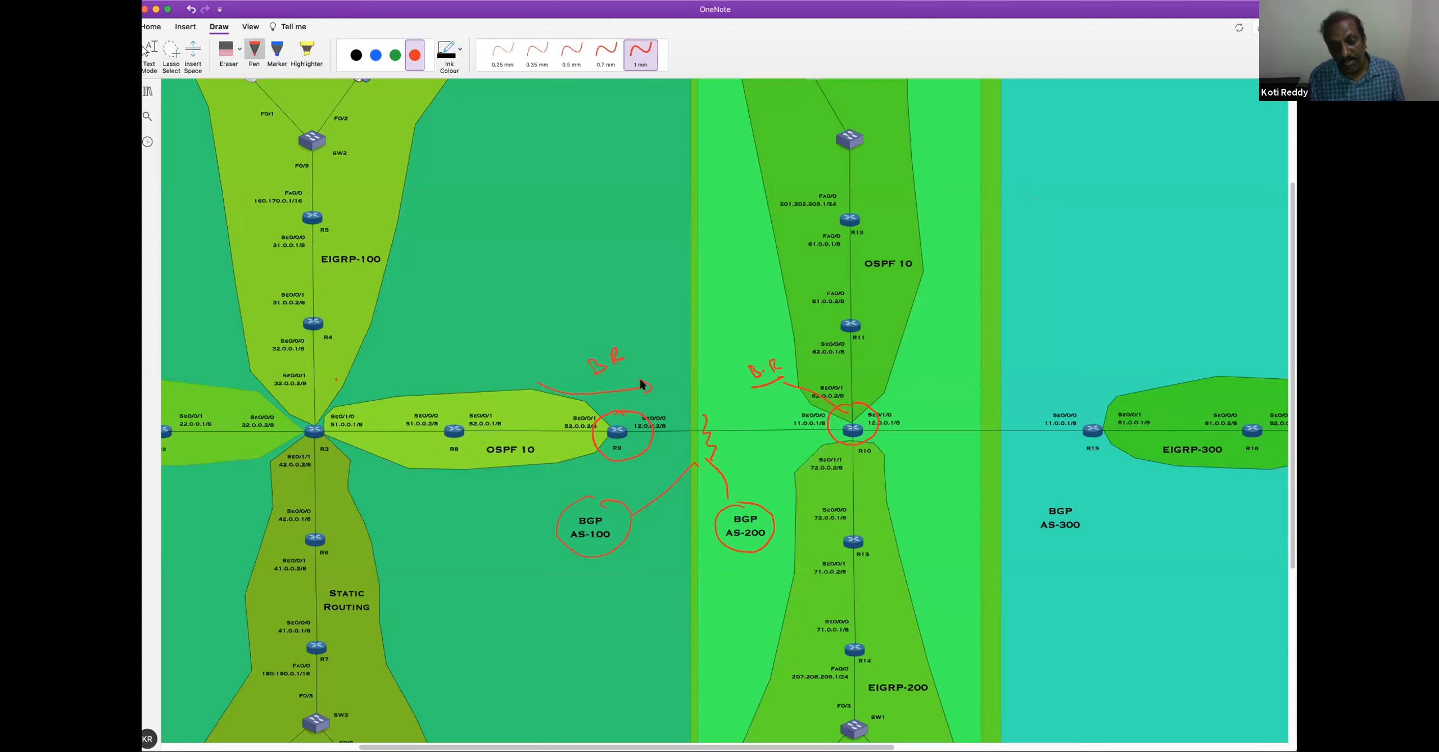
mouse_move(872, 347)
left_mouse_down()
mouse_move(836, 414)
mouse_move(869, 494)
left_mouse_up()
left_click_drag(831, 427, 843, 425)
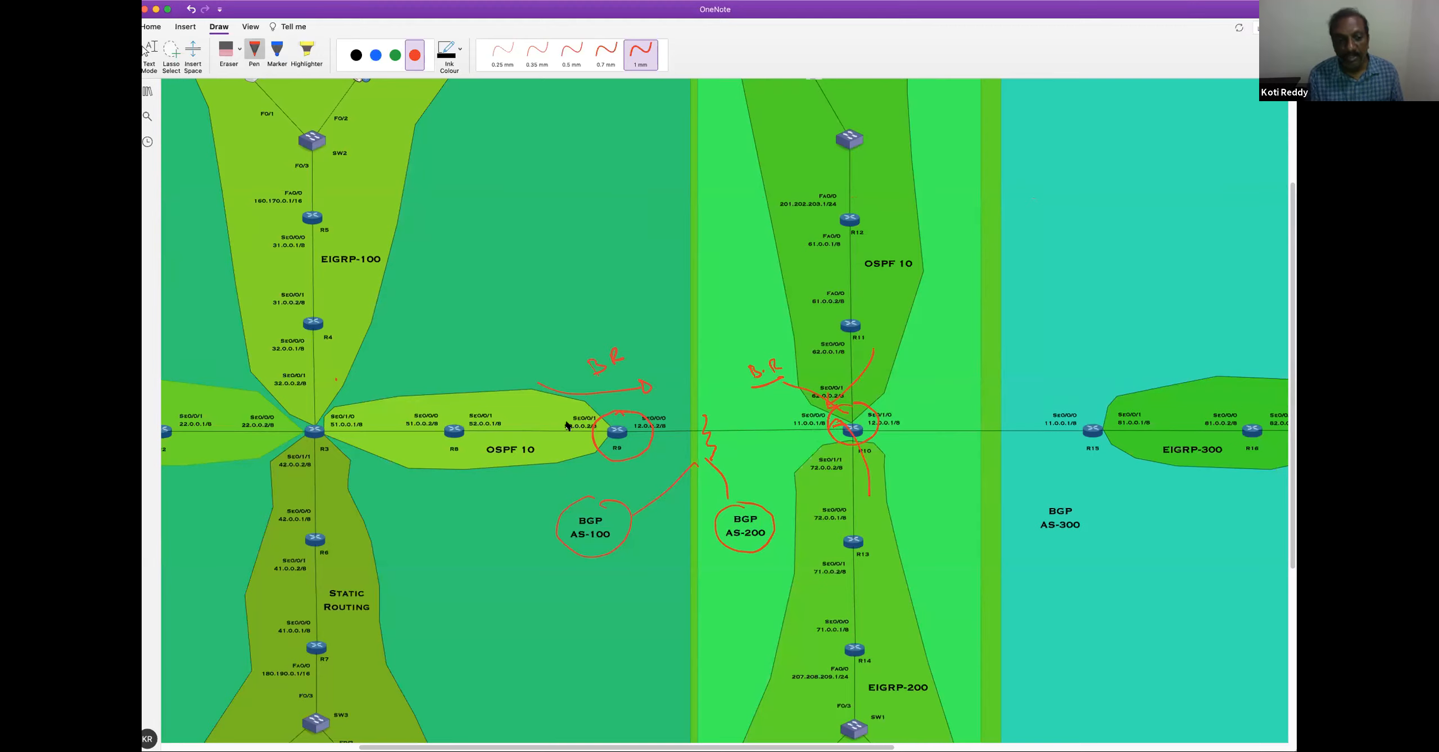
mouse_move(647, 344)
left_mouse_down()
mouse_move(552, 316)
mouse_move(540, 328)
left_mouse_up()
left_click_drag(766, 400, 874, 325)
left_click_drag(778, 430, 857, 483)
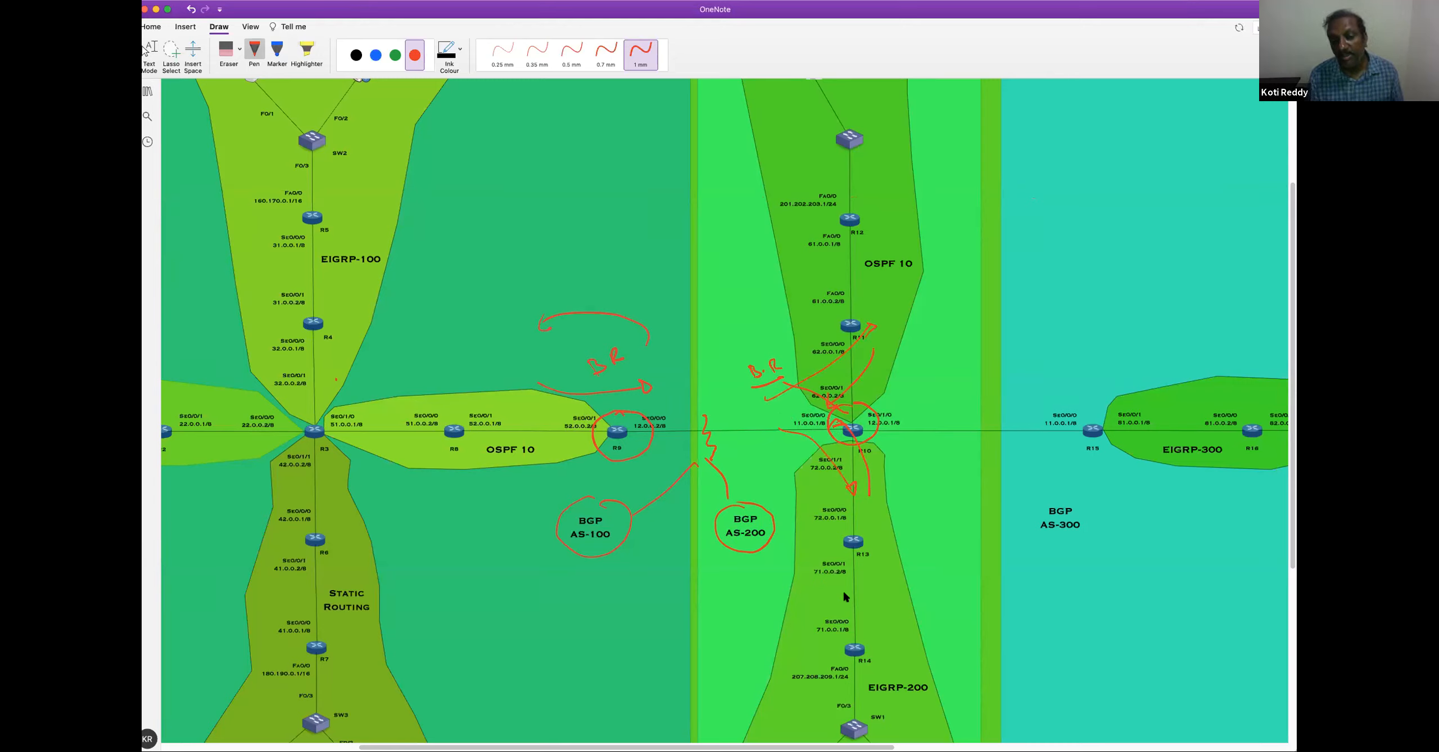
Erase the red border-router annotations around R9, R10 and the BGP labels, and return to text mode
left_click(226, 49)
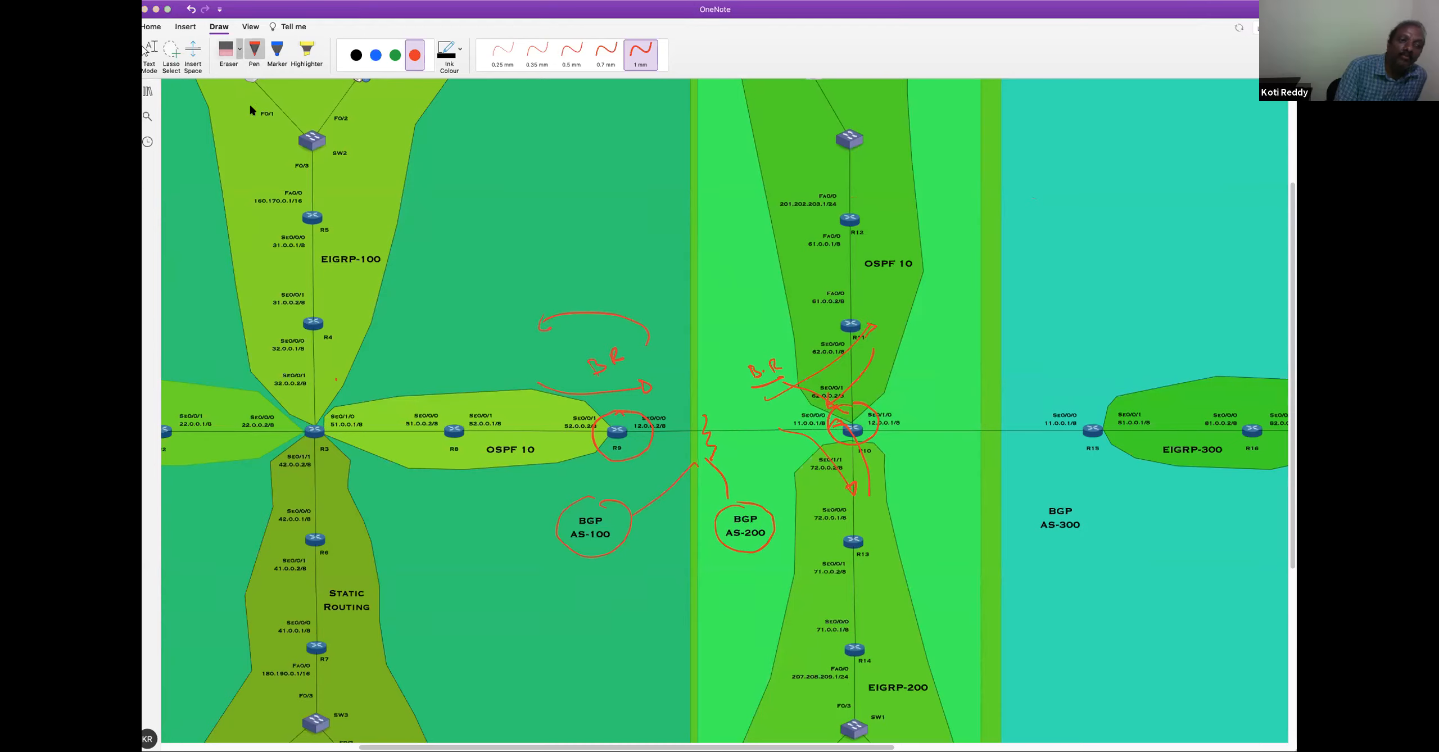
mouse_move(543, 318)
left_mouse_down()
mouse_move(591, 308)
mouse_move(588, 391)
mouse_move(650, 388)
left_mouse_up()
mouse_move(622, 440)
left_mouse_down()
mouse_move(588, 521)
mouse_move(703, 466)
mouse_move(710, 427)
mouse_move(696, 419)
mouse_move(765, 366)
mouse_move(806, 386)
mouse_move(885, 315)
mouse_move(827, 416)
mouse_move(838, 472)
mouse_move(770, 513)
left_mouse_up()
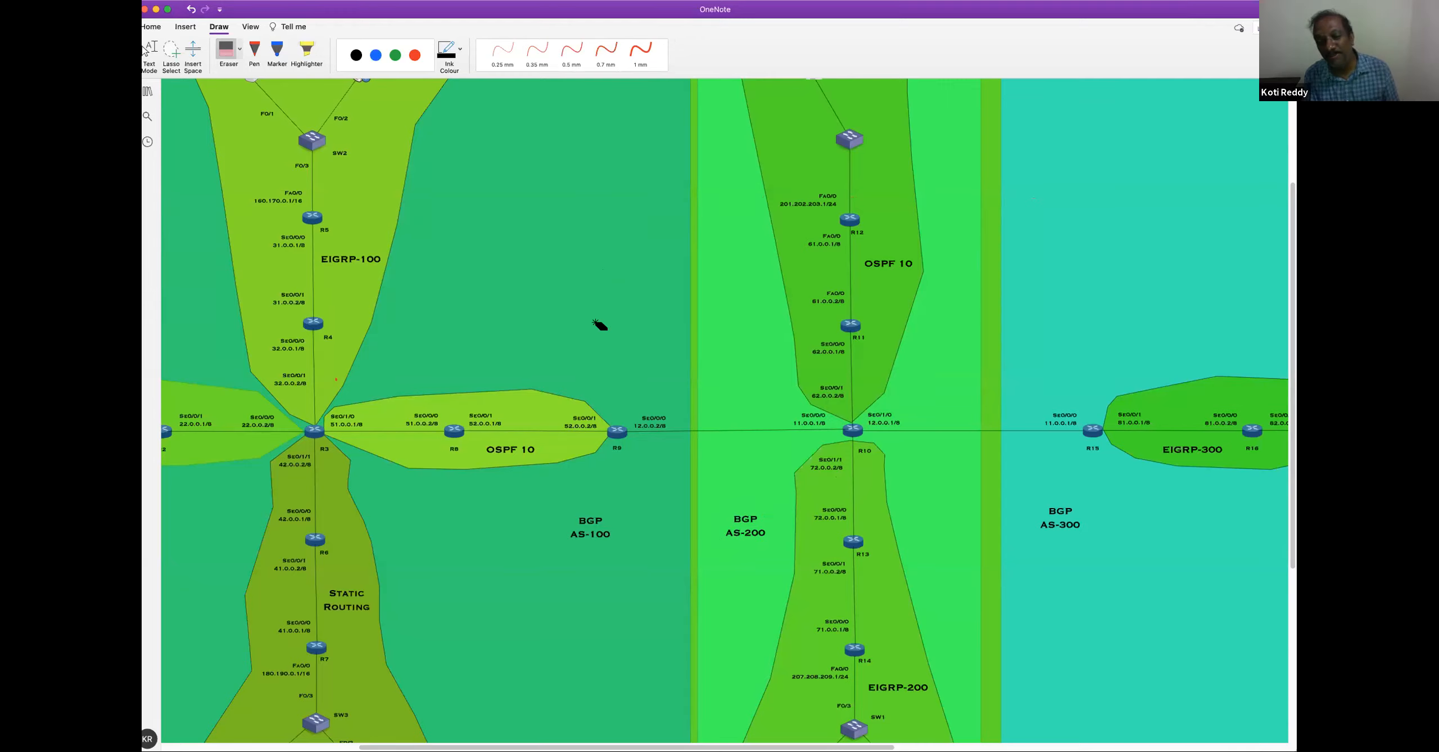
left_click(149, 55)
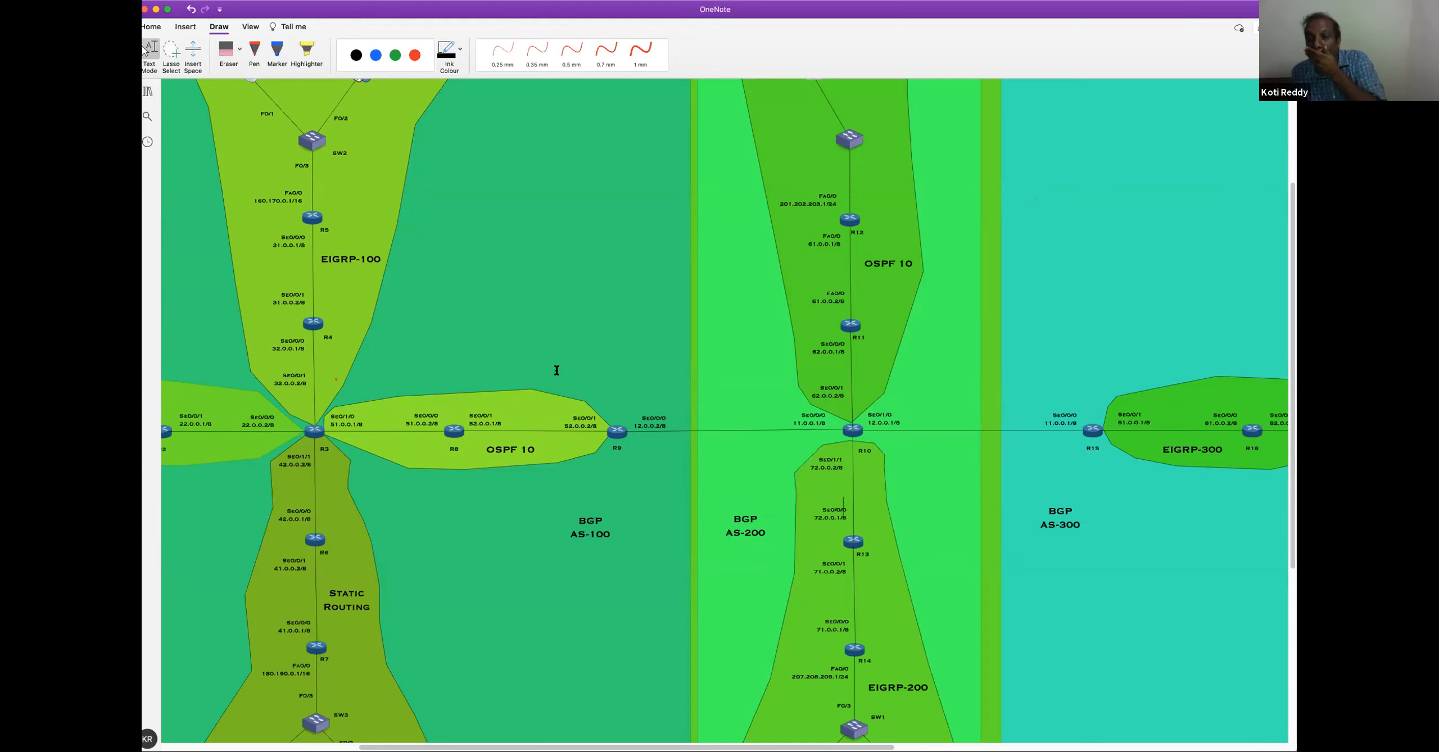